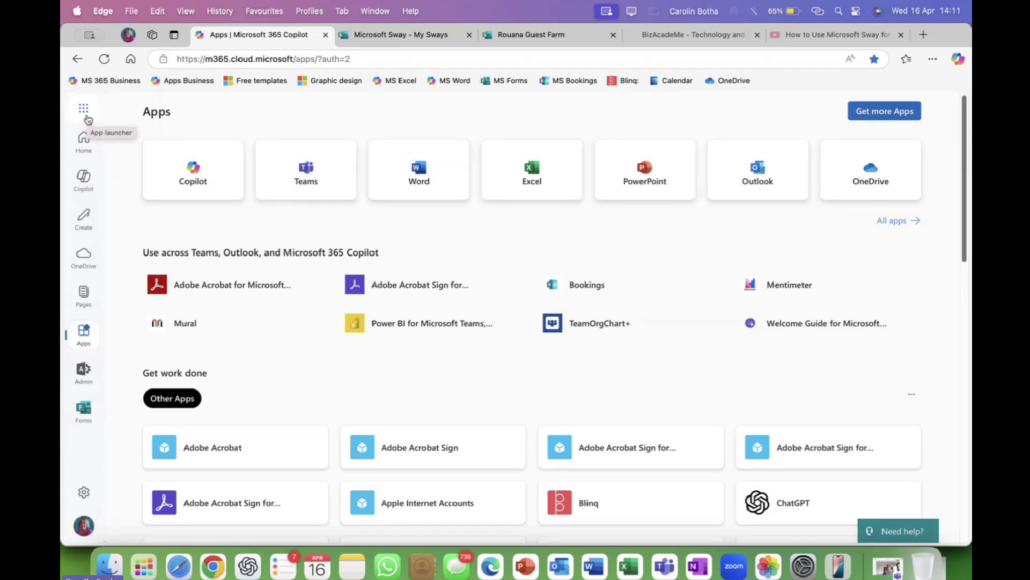
Step: Look through the Microsoft 365 app launcher and open Sway
left_click(85, 109)
scroll(169, 204, "down", 5)
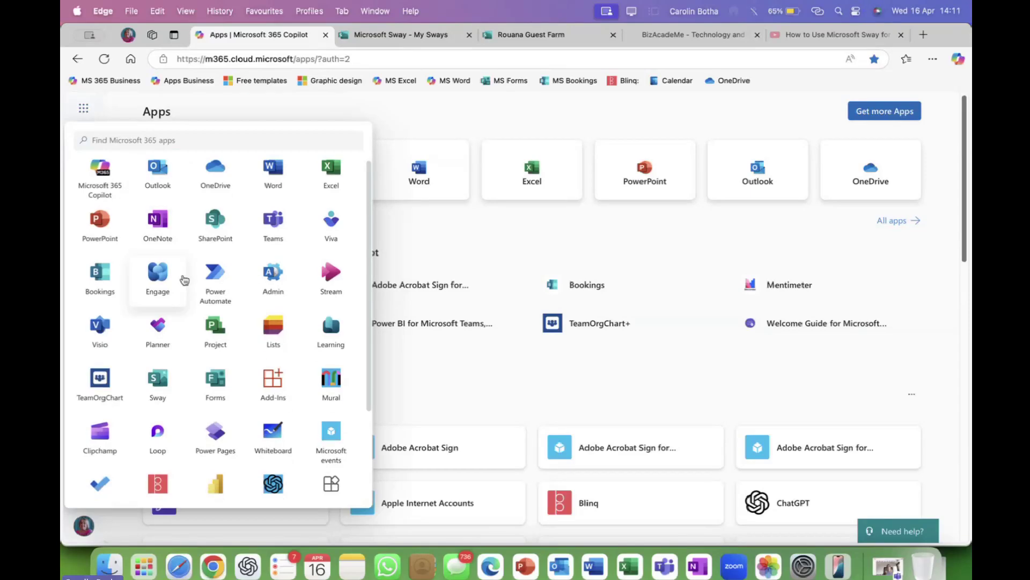
scroll(182, 268, "up", 5)
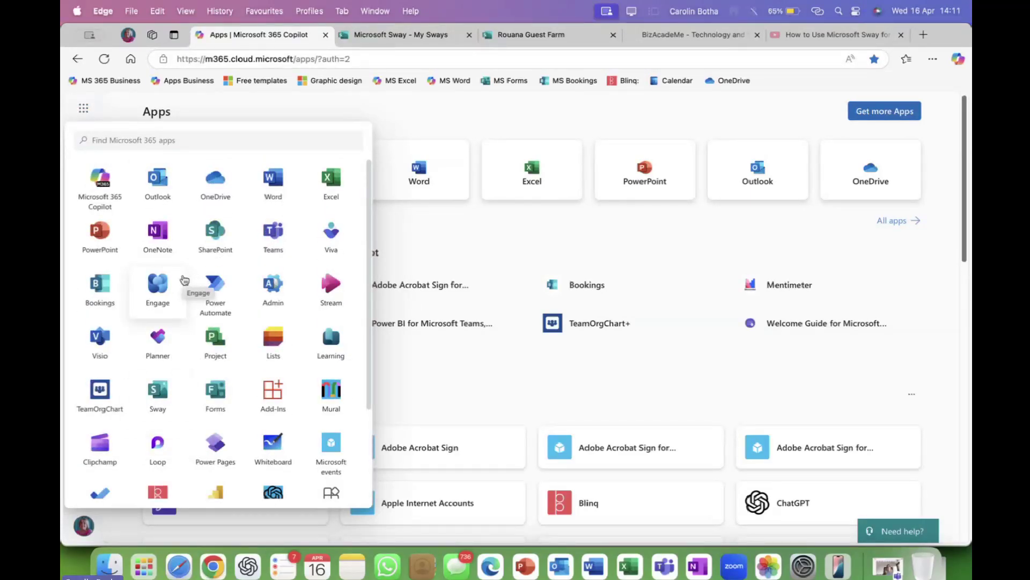
scroll(229, 317, "down", 4)
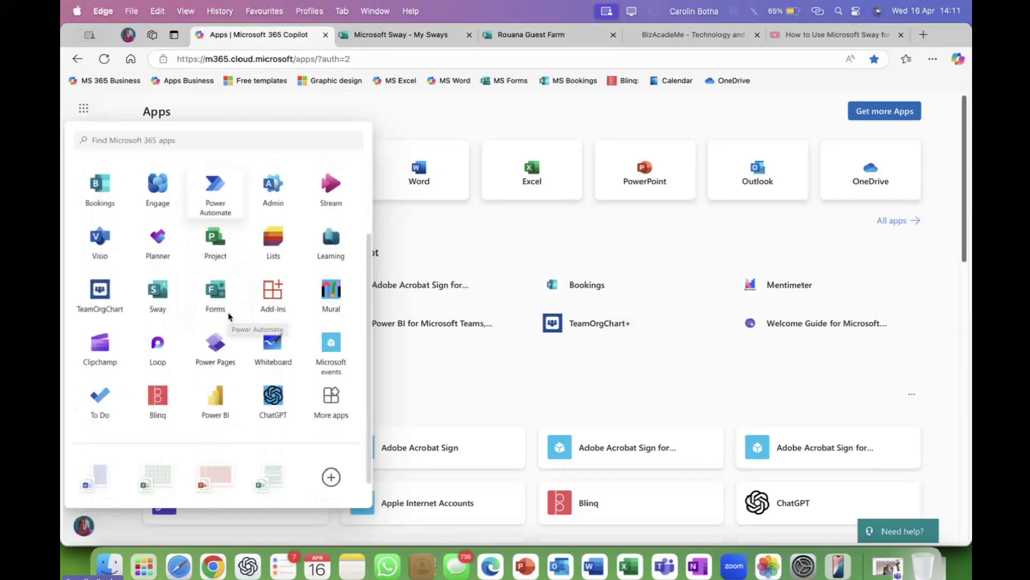
scroll(229, 317, "up", 4)
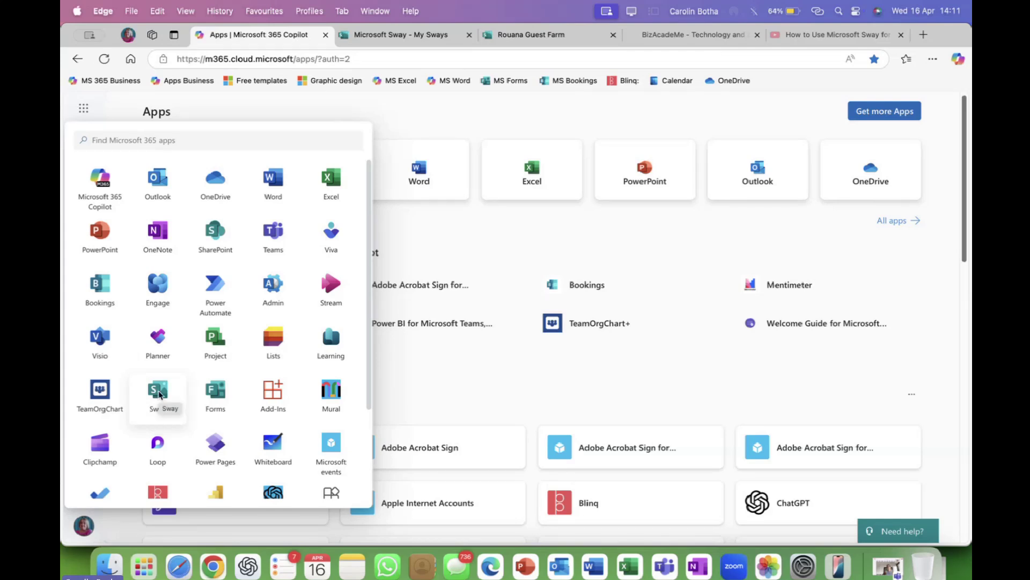
left_click(159, 393)
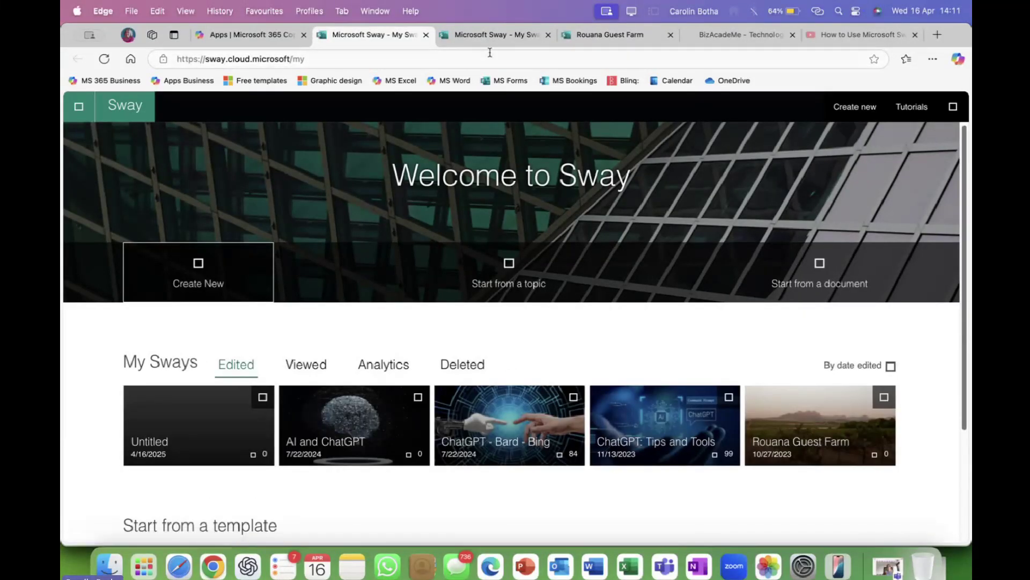
Step: Close the older duplicate My Sways browser tab and return to the newly opened Sway page
left_click(525, 34)
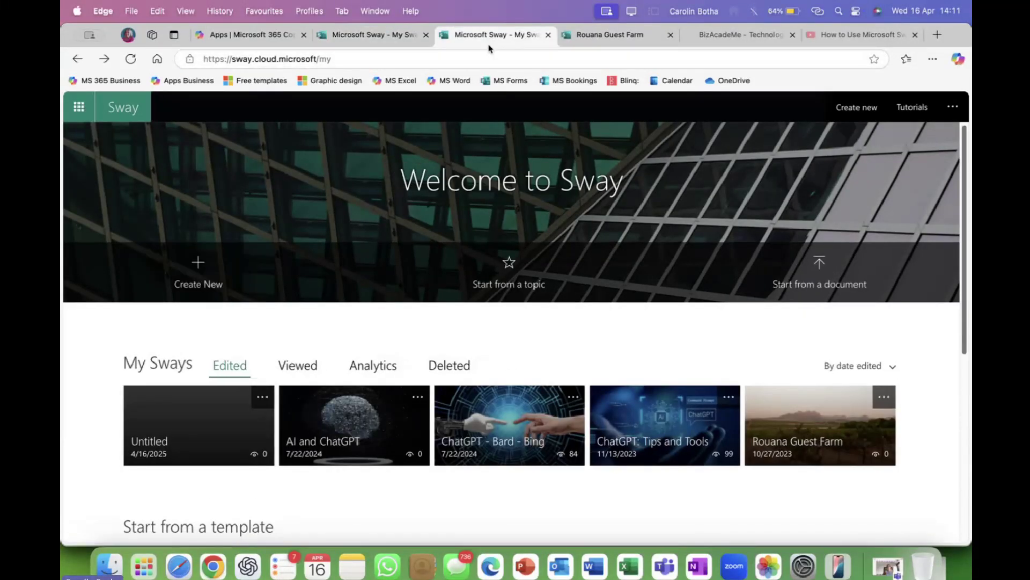
left_click(548, 34)
left_click(370, 35)
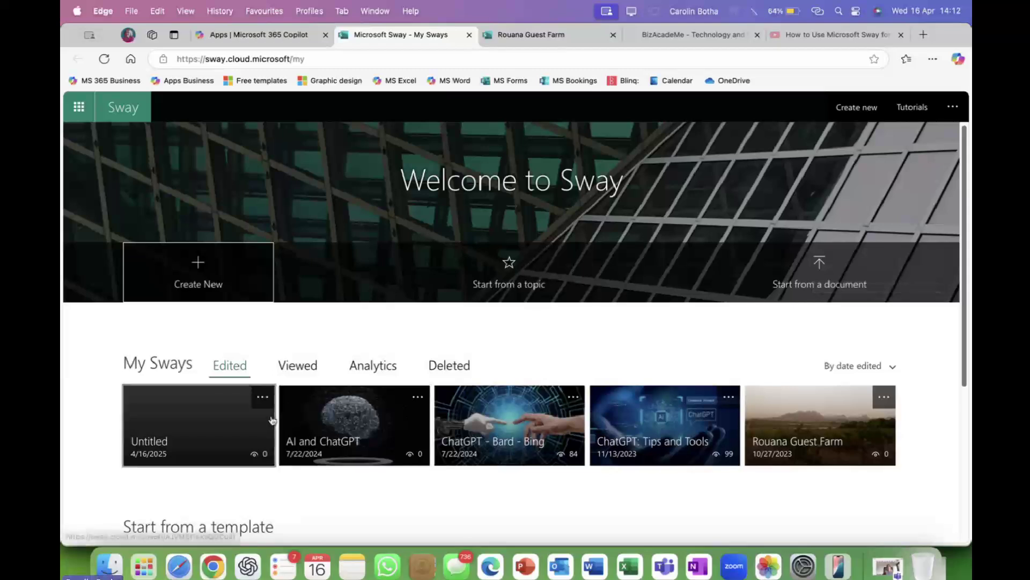
Step: Delete the Untitled Sway dated 4/16/2025 from My Sways
left_click(262, 398)
left_click(247, 423)
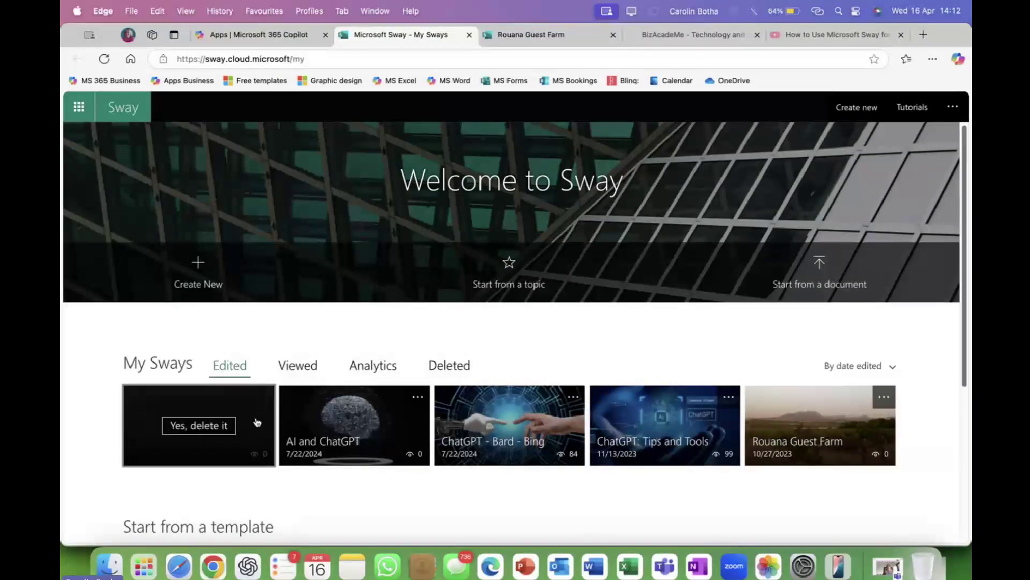
left_click(204, 427)
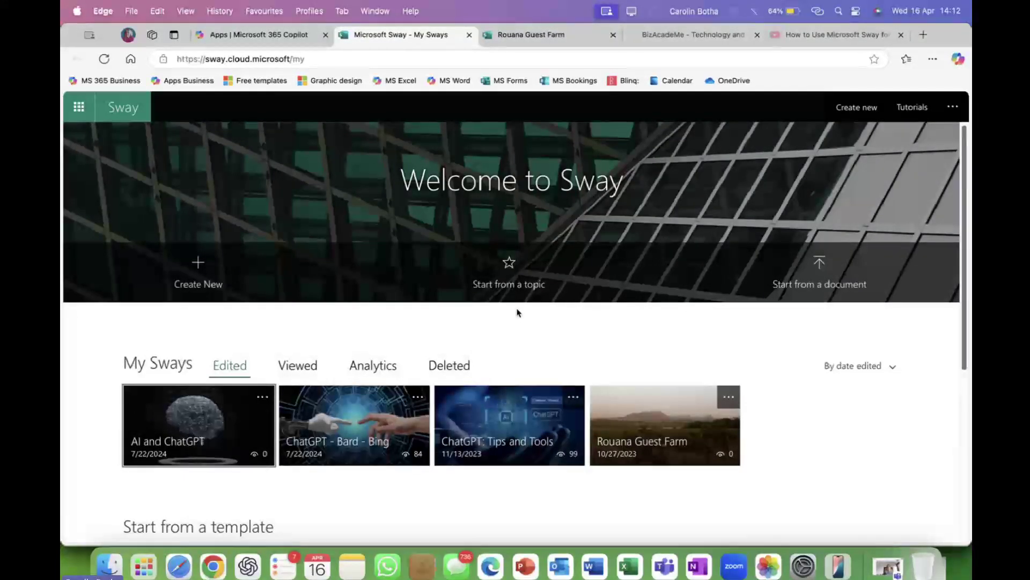
Step: Examine the Sway home page, including the creation options, existing Sways and template section
scroll(474, 417, "down", 1)
scroll(474, 417, "down", 5)
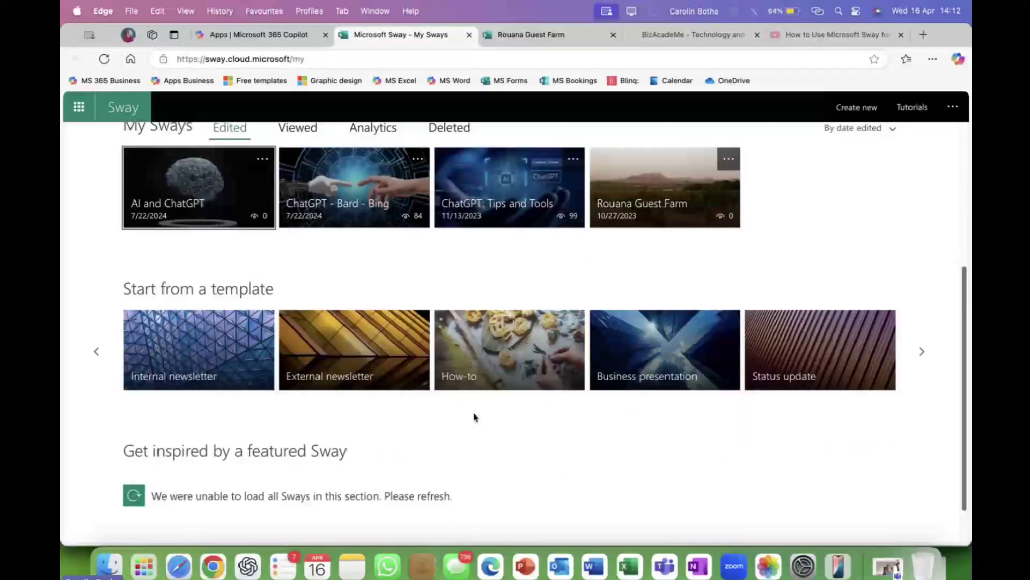
scroll(474, 418, "down", 1)
scroll(474, 418, "up", 5)
scroll(475, 418, "up", 1)
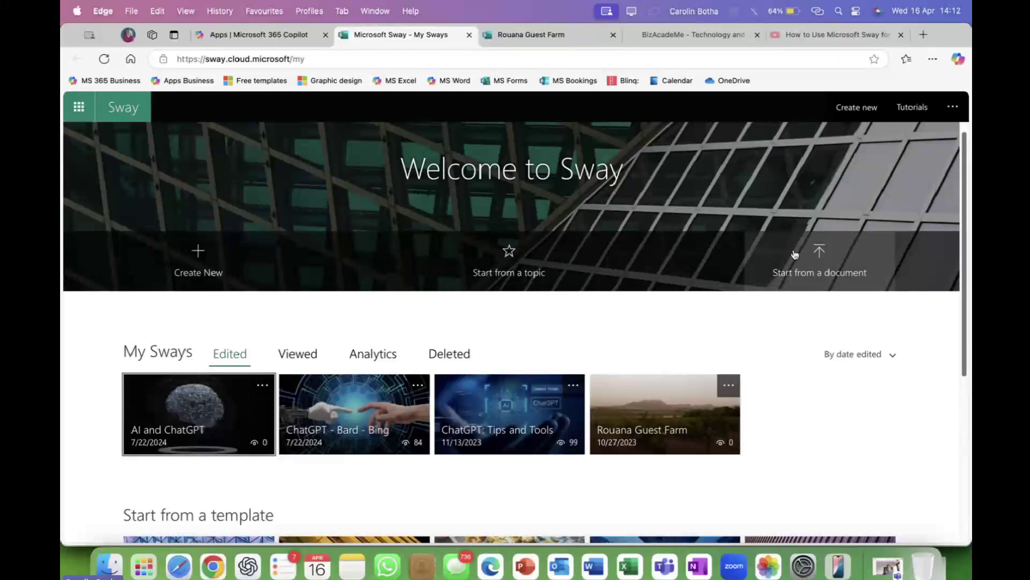
scroll(637, 317, "down", 1)
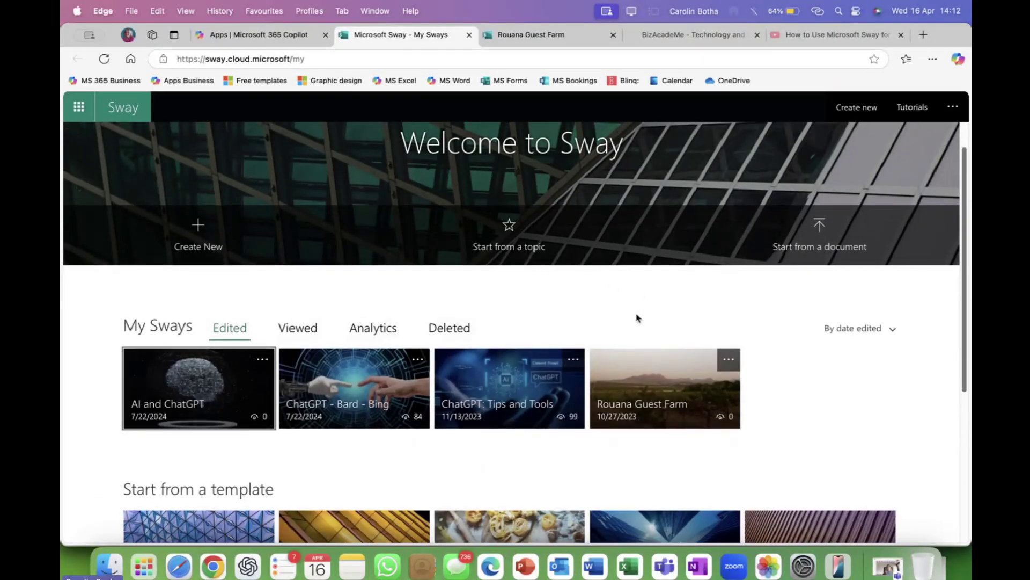
Step: Browse the template gallery in both directions and open the Business presentation template
scroll(637, 317, "down", 8)
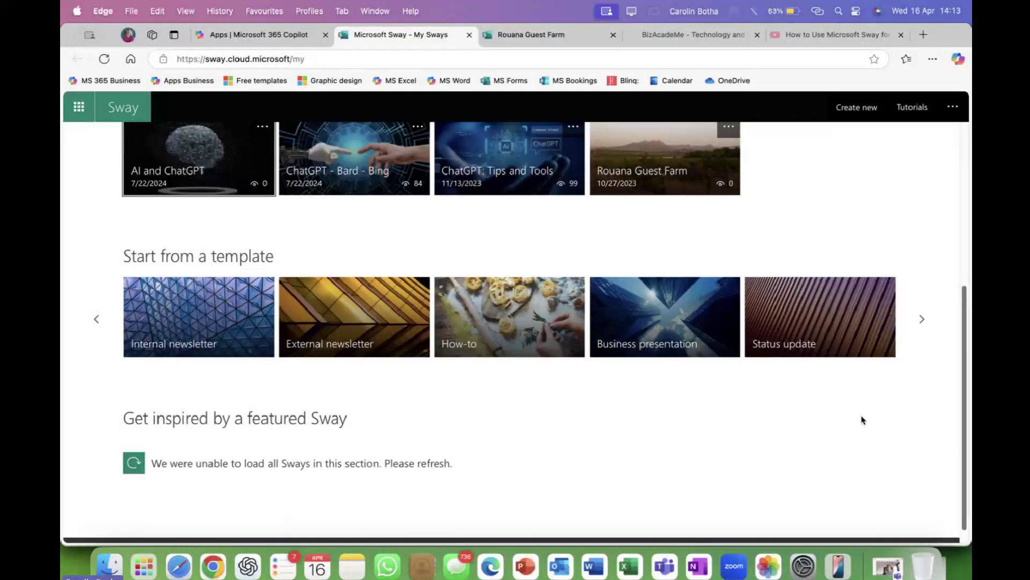
left_click(923, 318)
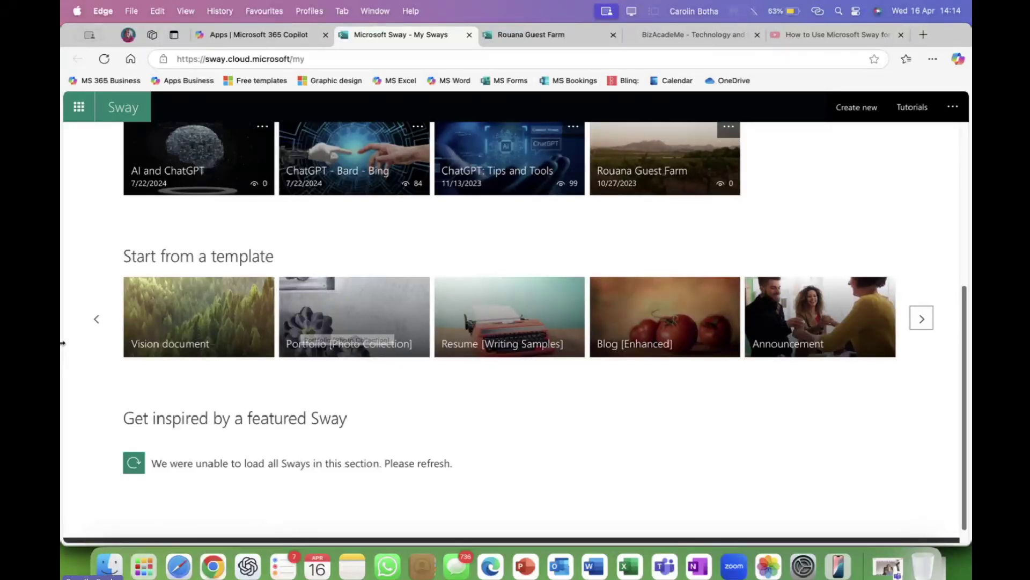
left_click(99, 319)
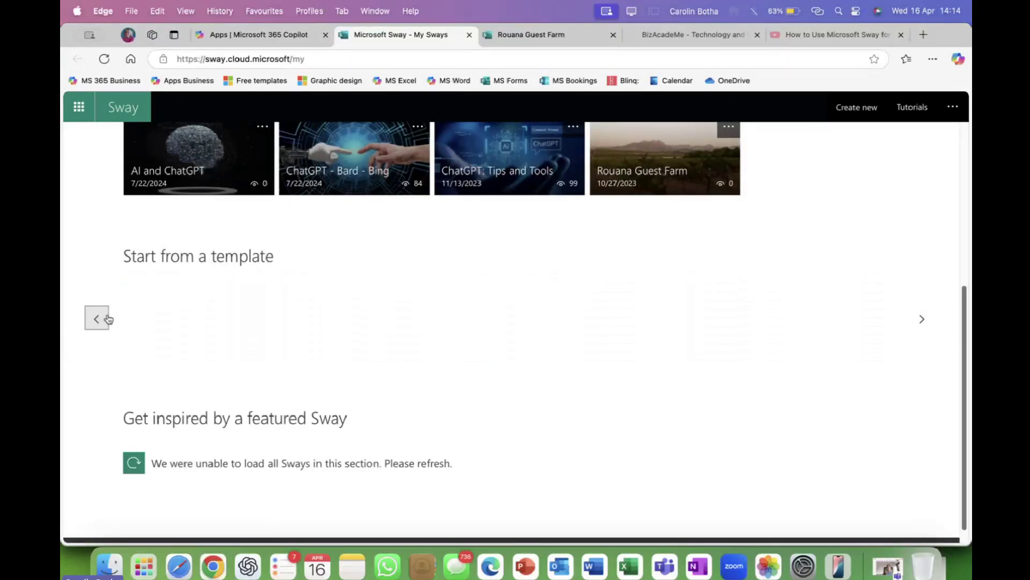
left_click(98, 320)
left_click(99, 320)
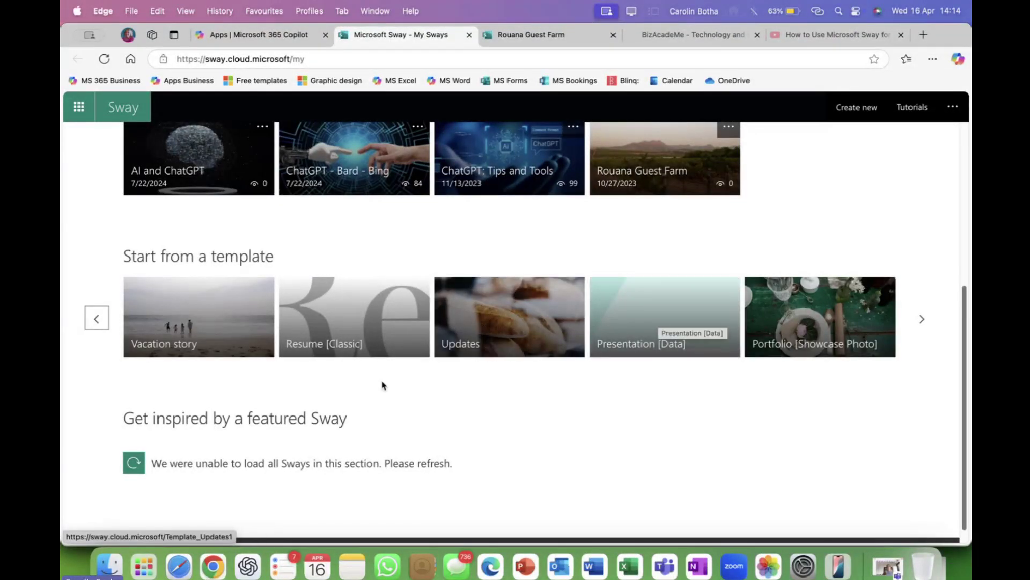
left_click(97, 320)
left_click(96, 321)
left_click(97, 321)
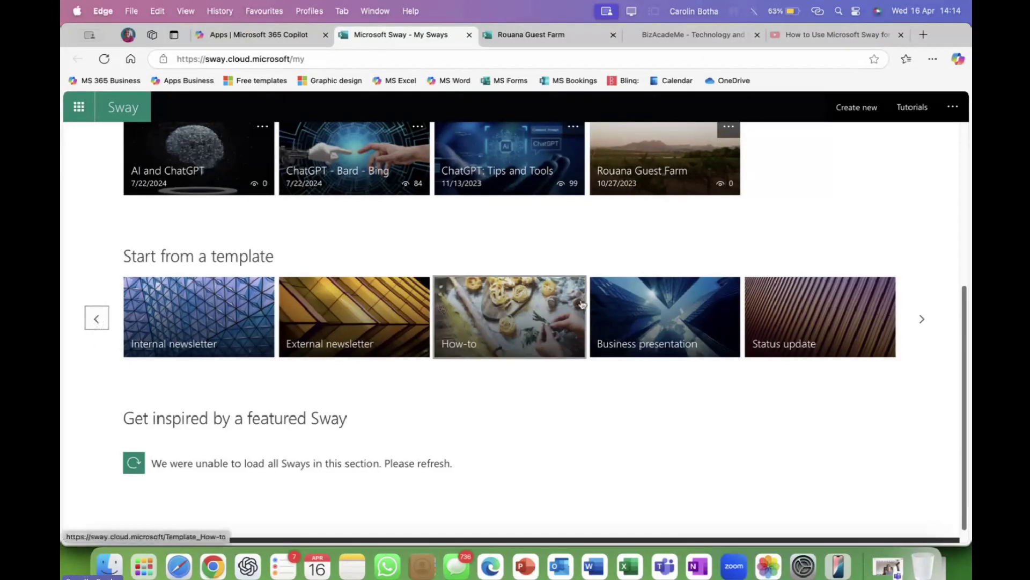
left_click(687, 309)
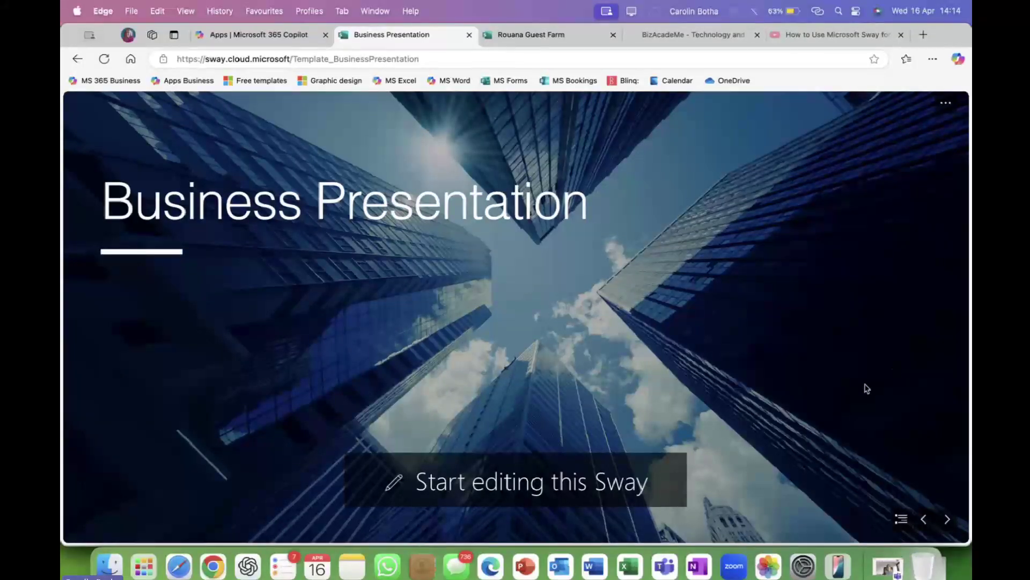
Step: Page through the Business Presentation preview up to the Supporting Evidence slide and start editing this Sway
left_click(947, 519)
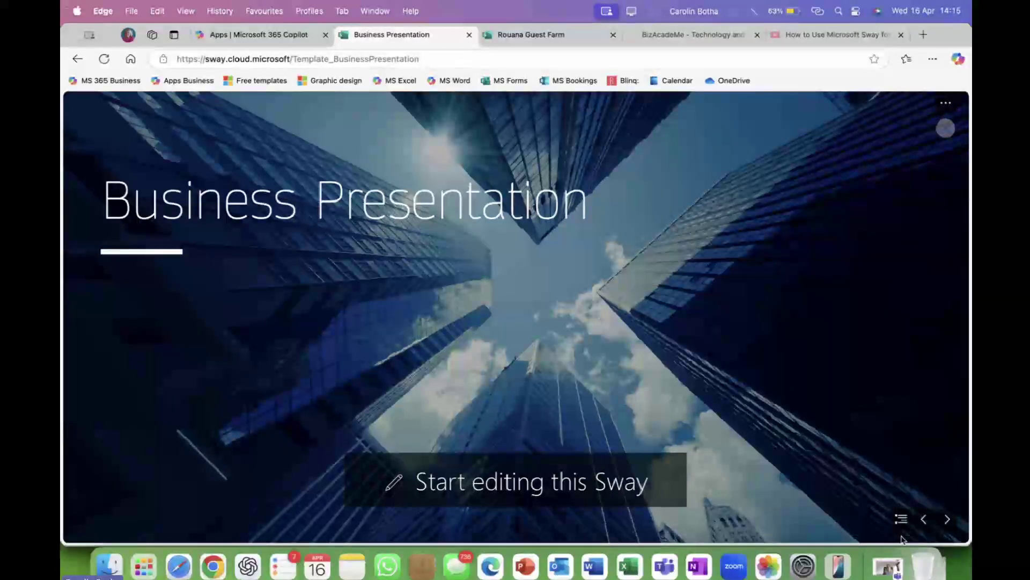
left_click(948, 519)
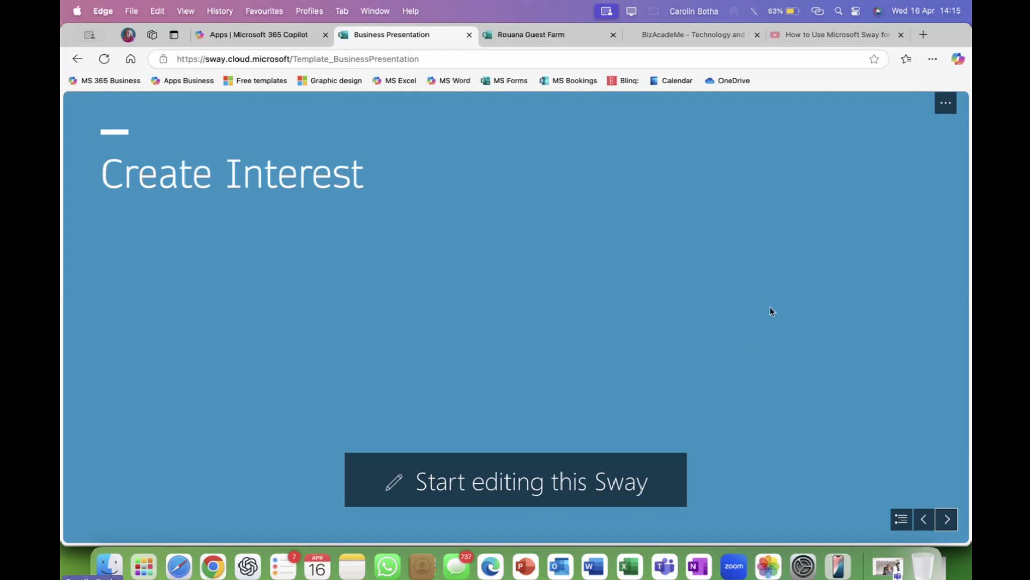
left_click(948, 520)
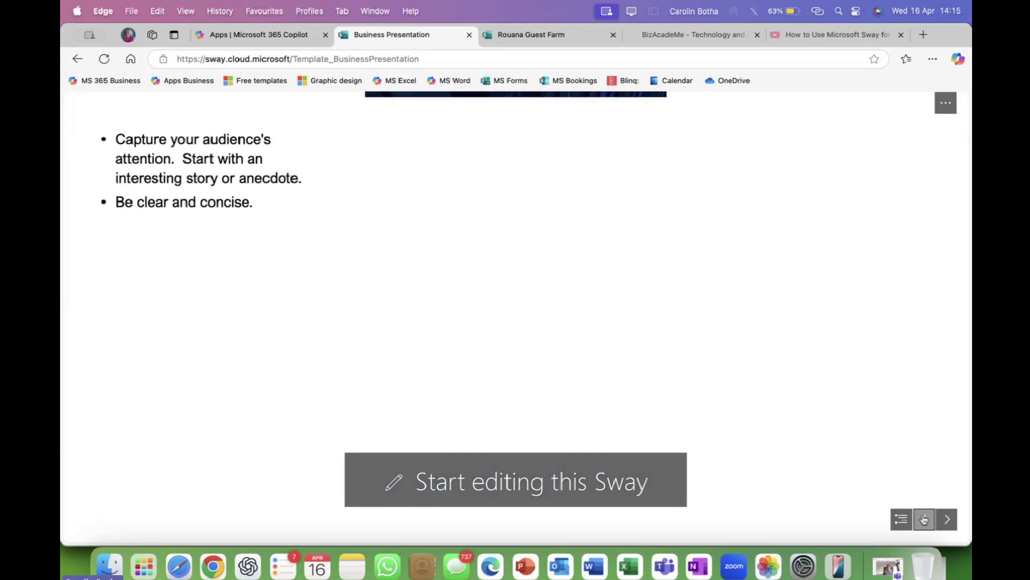
left_click(947, 519)
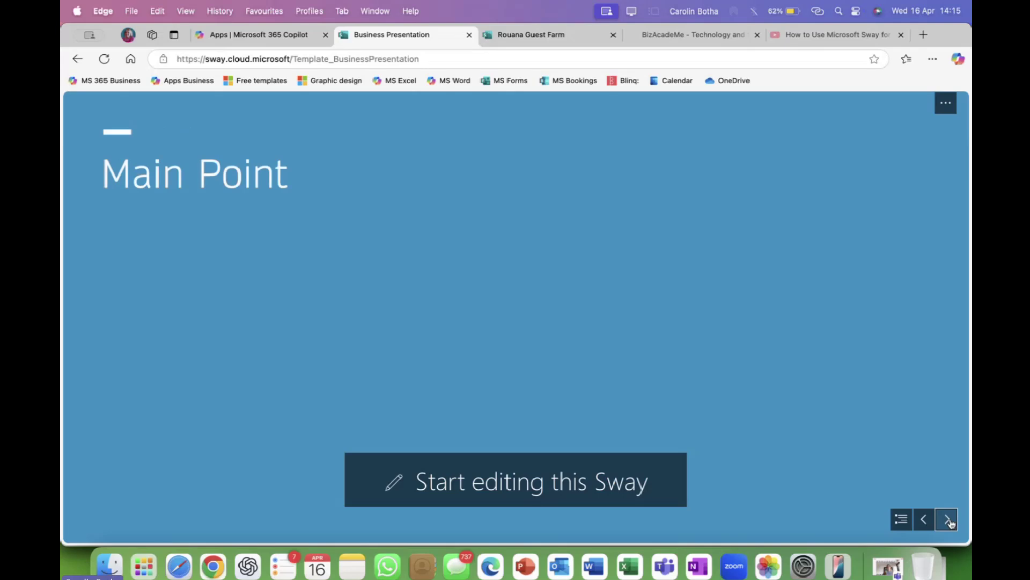
left_click(948, 520)
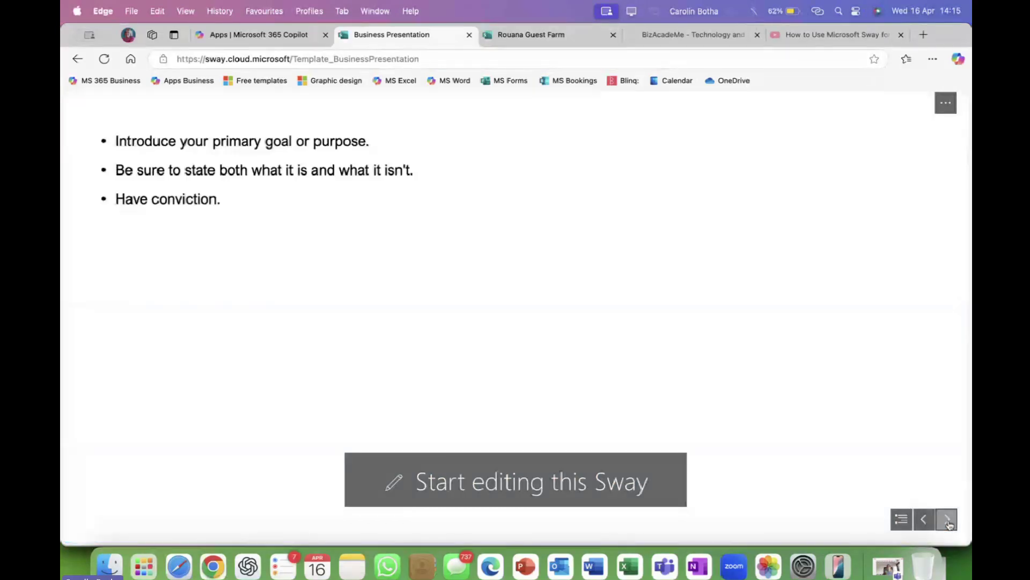
left_click(948, 520)
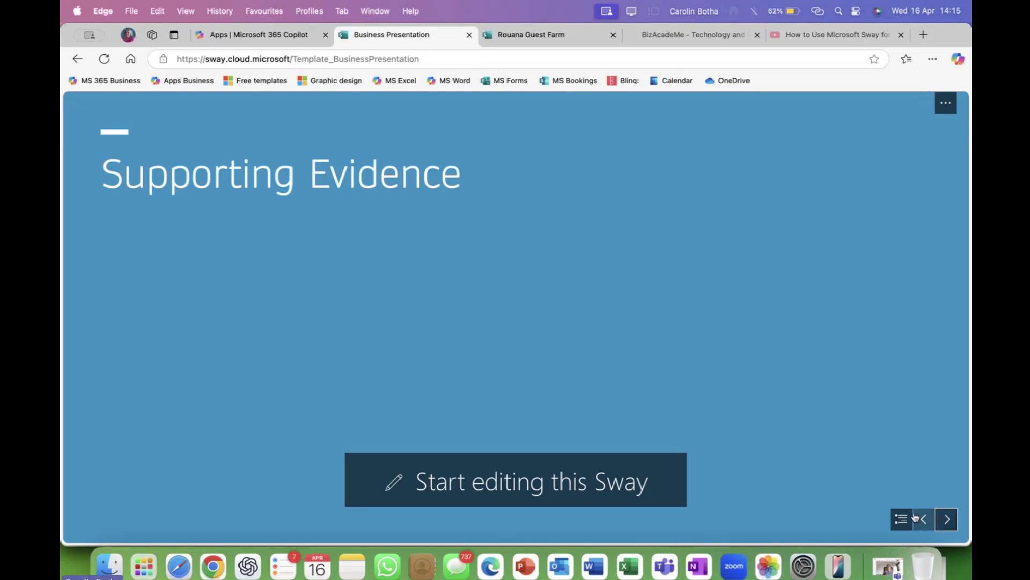
left_click(563, 493)
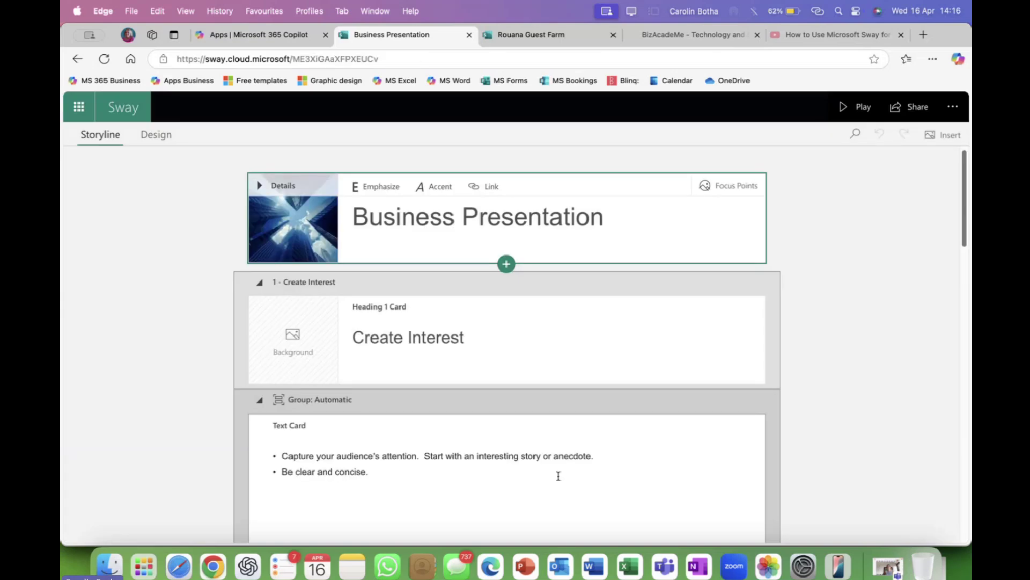
Step: Review the Storyline's heading, text and image cards through the Supporting Evidence section and return to the title card
scroll(389, 359, "down", 1)
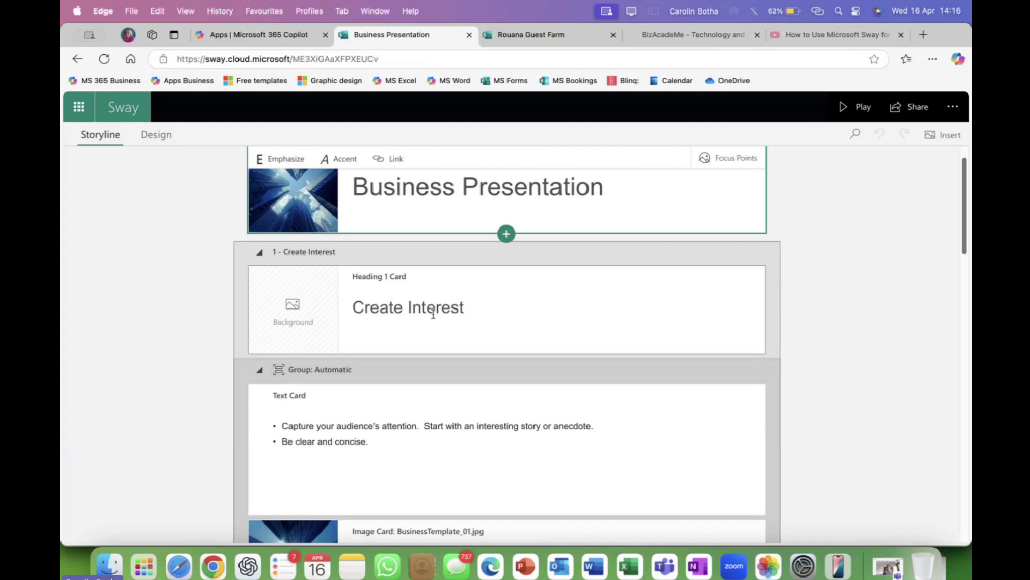
scroll(434, 314, "down", 8)
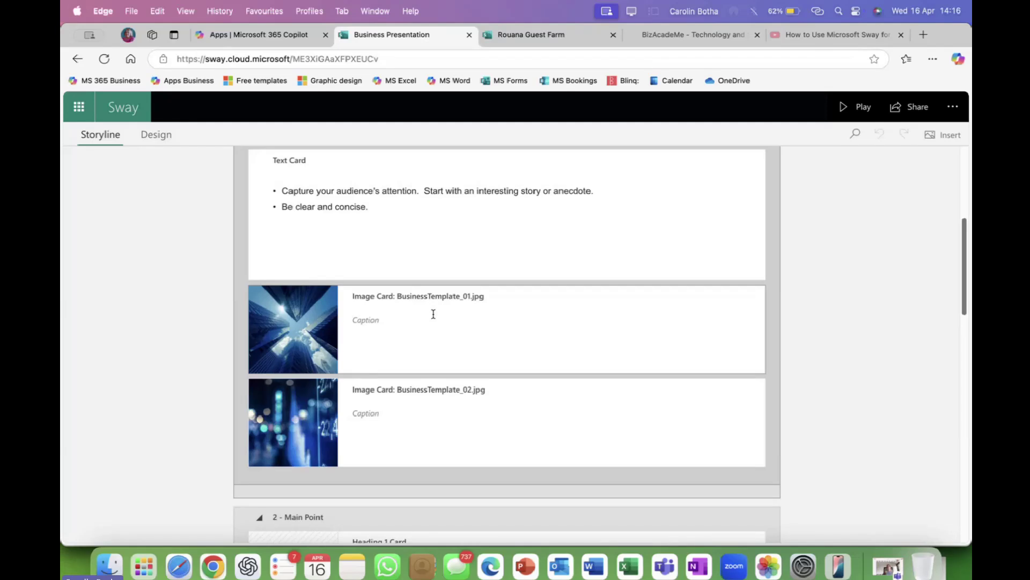
scroll(434, 314, "down", 10)
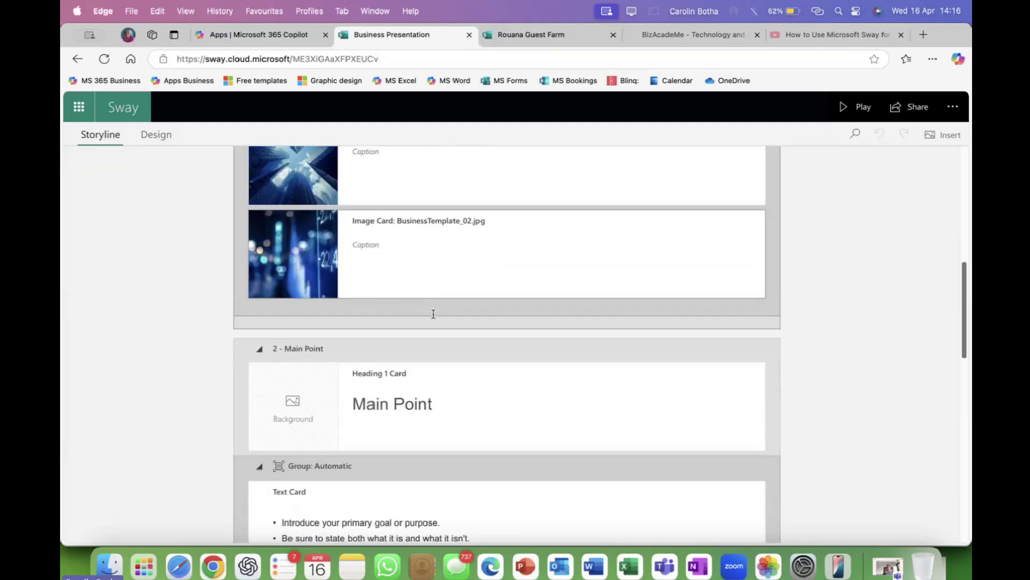
scroll(434, 314, "down", 8)
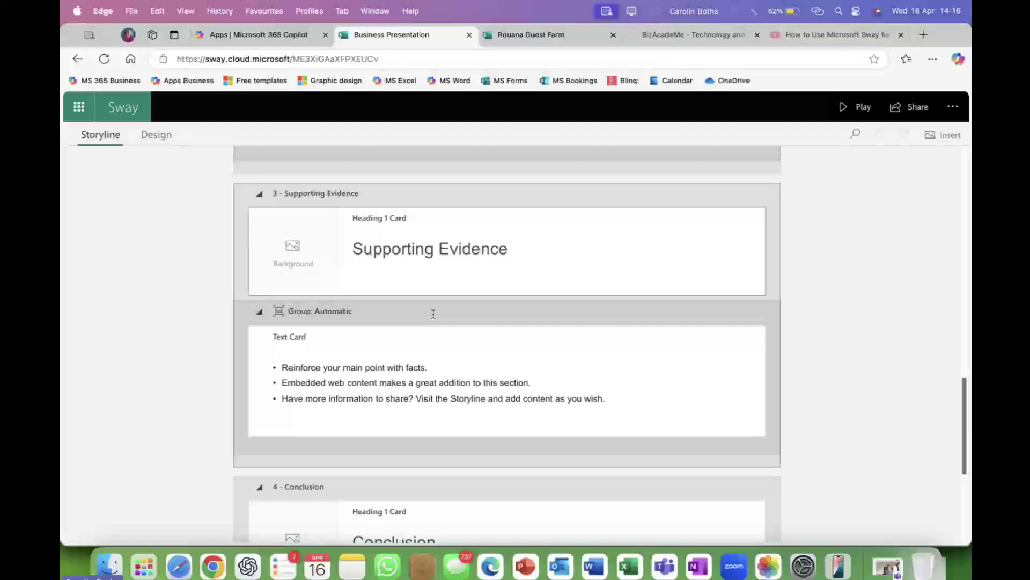
scroll(433, 314, "up", 12)
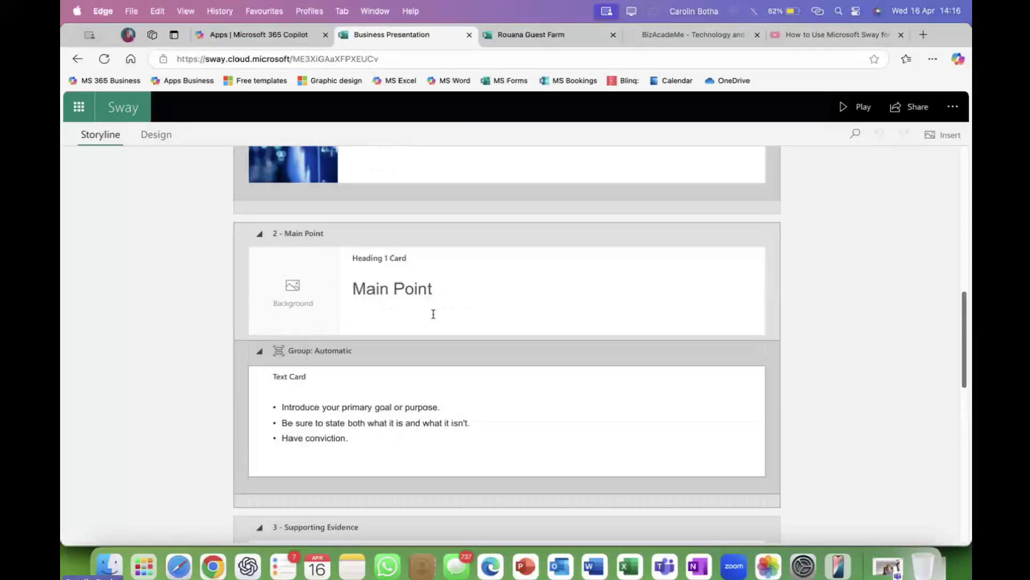
scroll(434, 314, "up", 8)
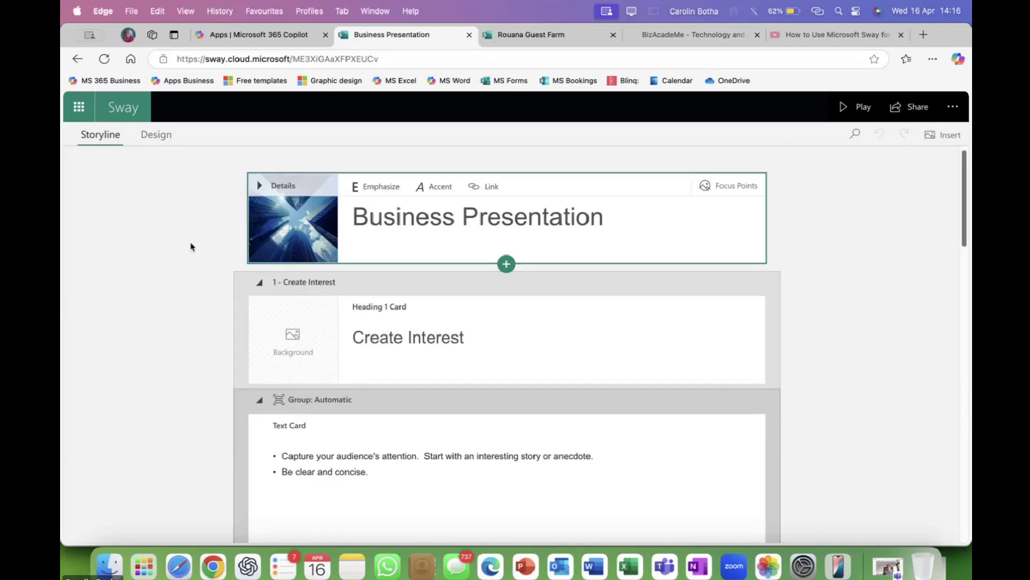
Step: Show the presentation's design view with its style options and set the layout to Vertical
left_click(157, 136)
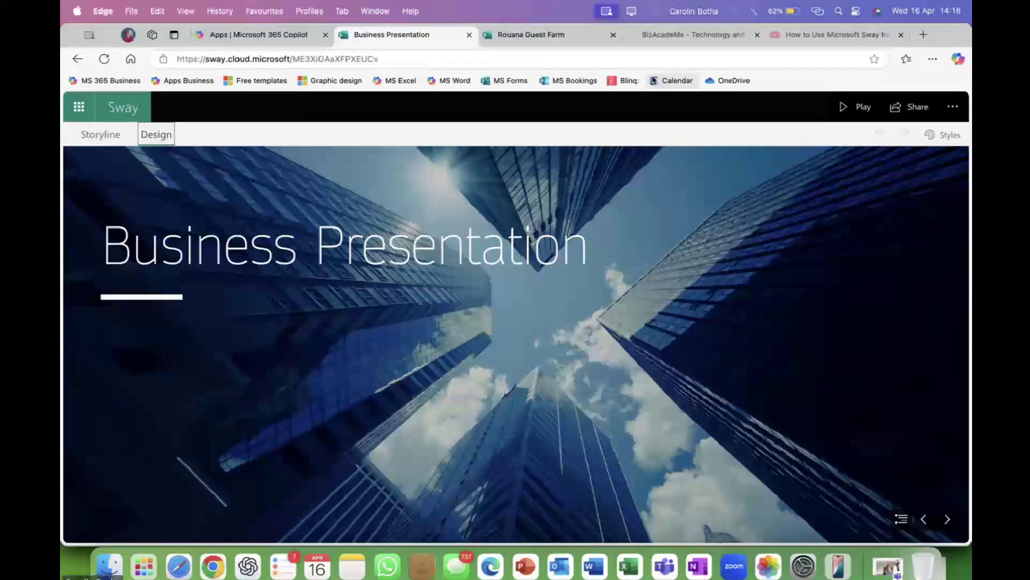
left_click(950, 136)
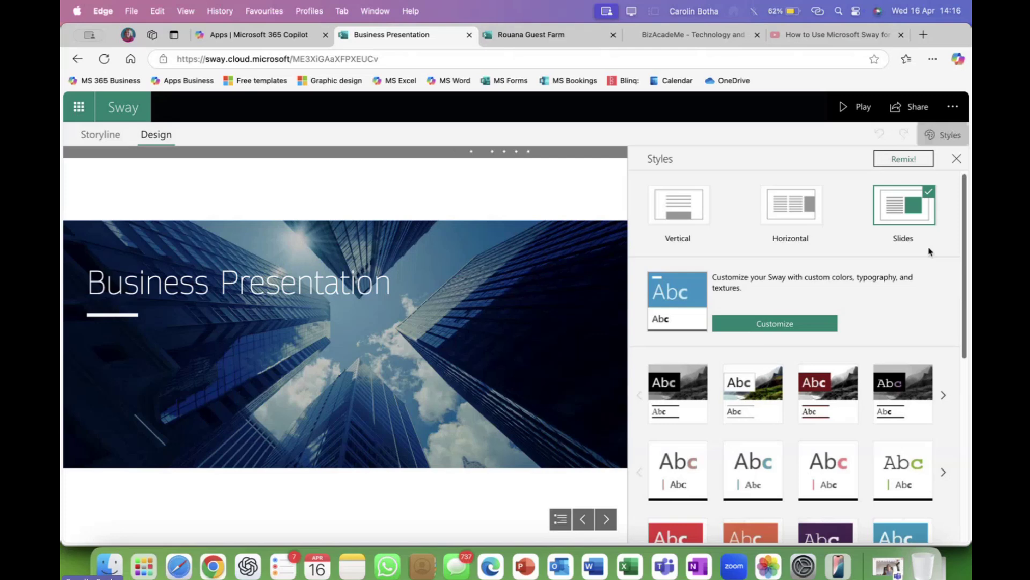
left_click(679, 217)
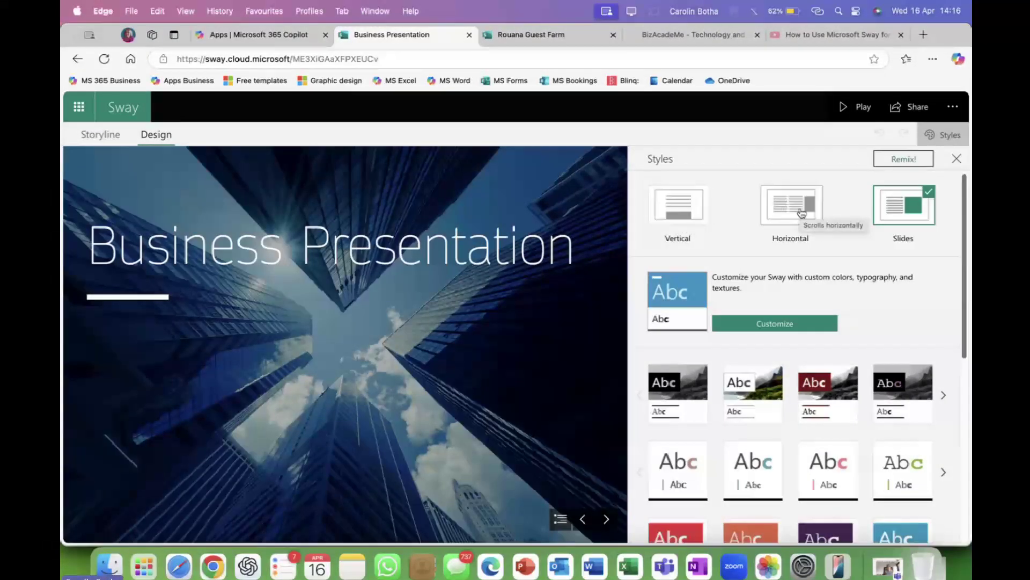
left_click(688, 215)
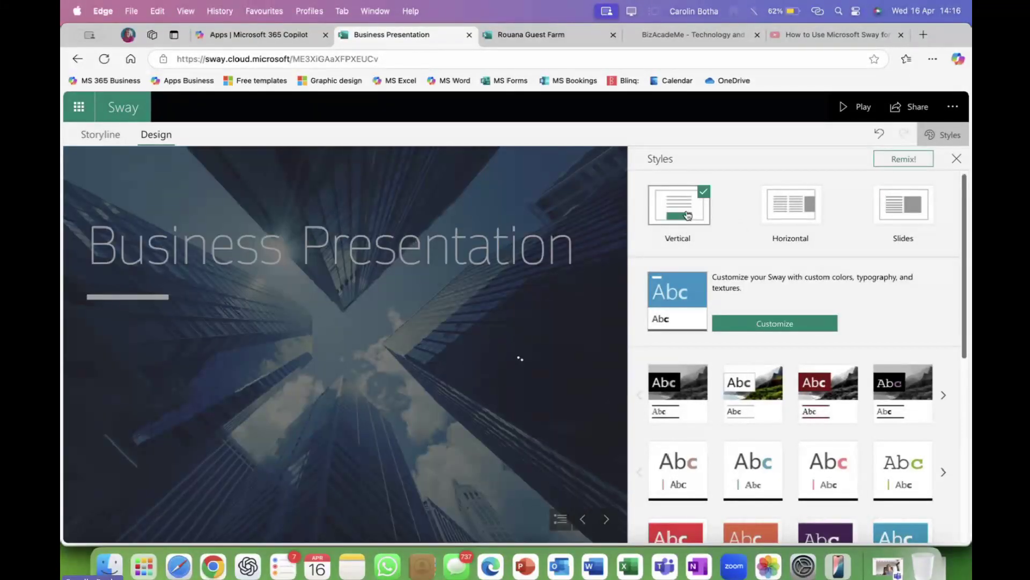
Step: Review the vertical layout of the Business Presentation from the title through the Conclusion section and return to the start
left_click(958, 160)
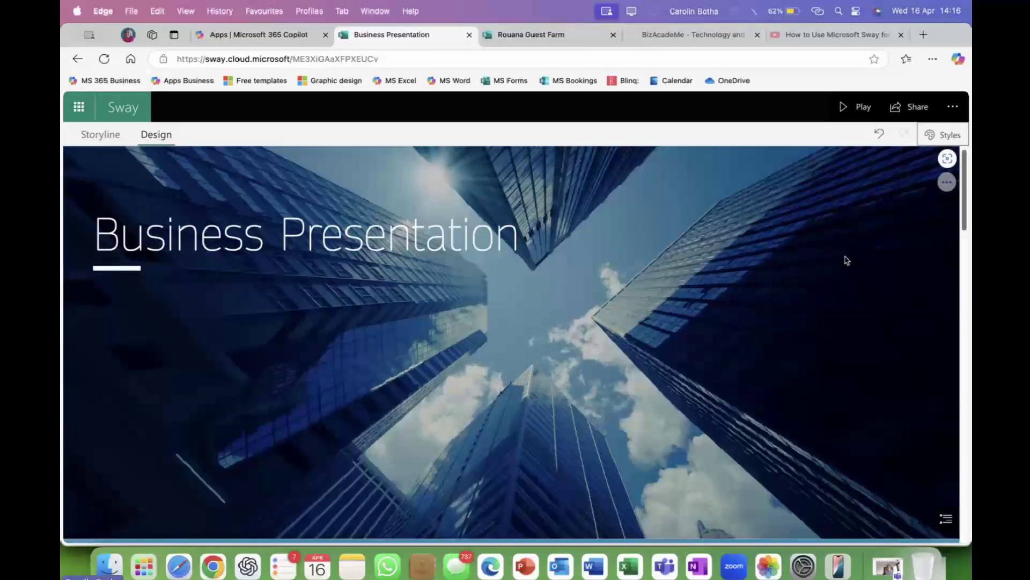
scroll(779, 291, "down", 10)
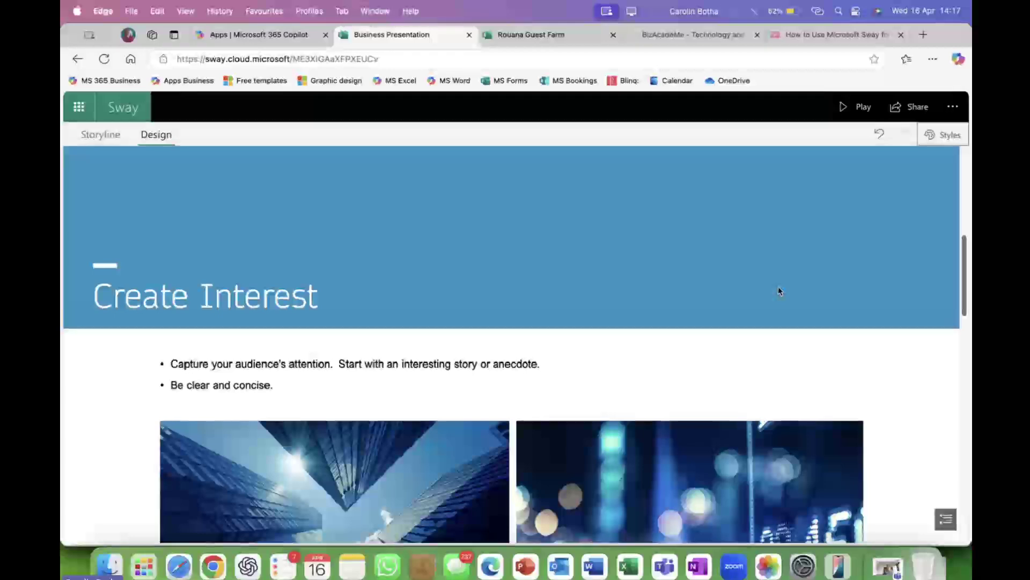
scroll(780, 290, "down", 10)
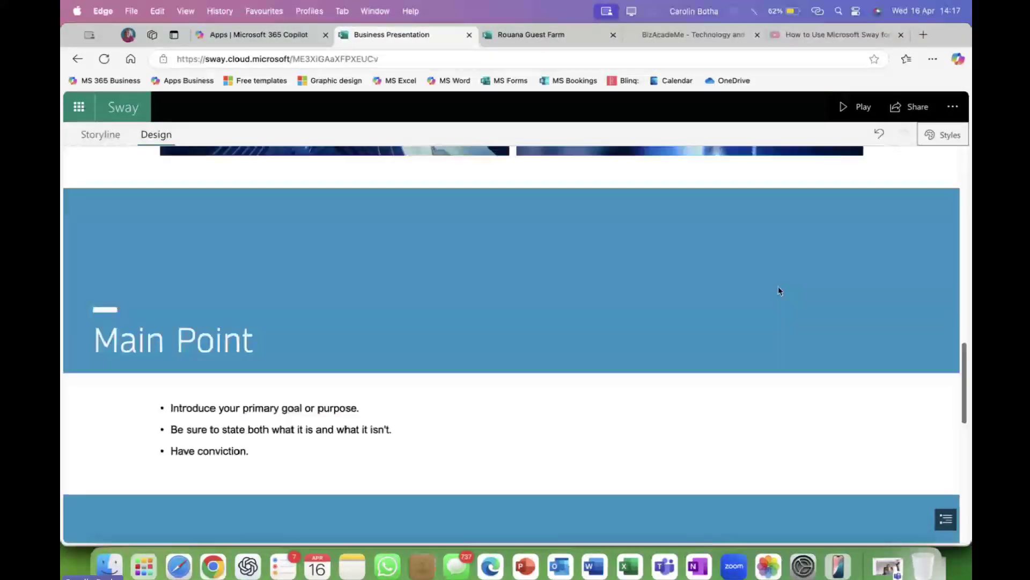
scroll(780, 291, "down", 8)
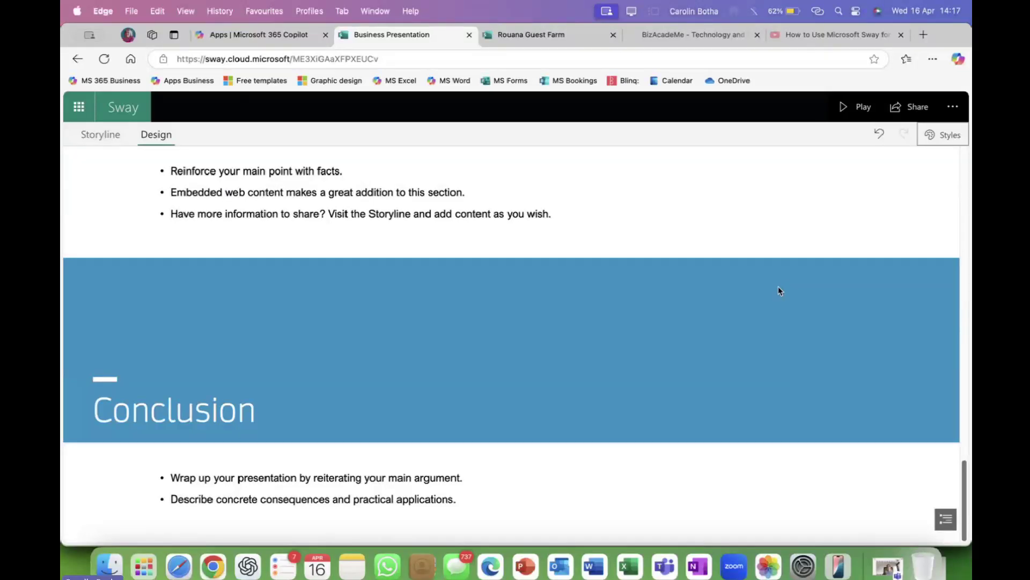
scroll(779, 290, "up", 18)
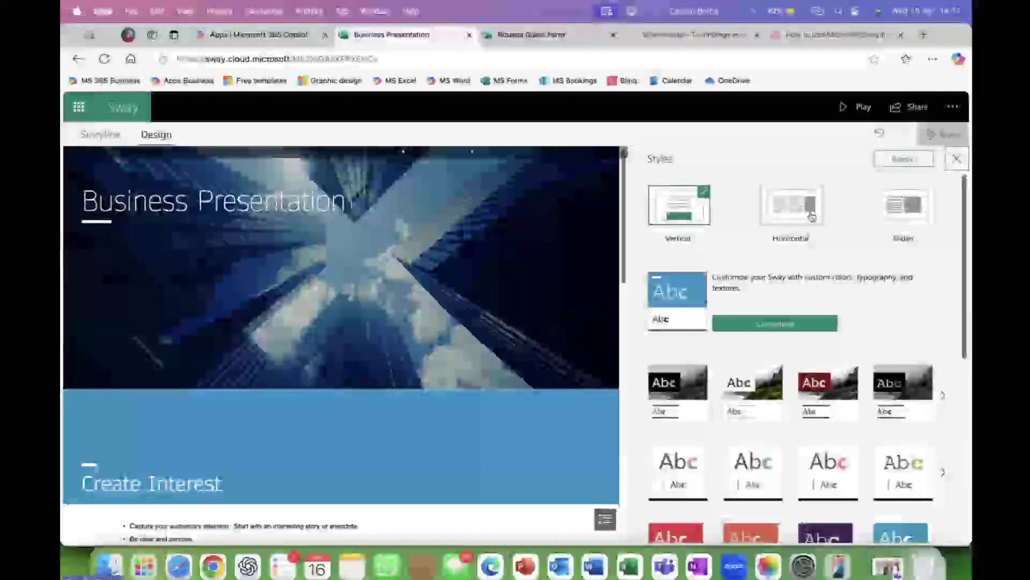
Step: Set the presentation's layout to Horizontal and look through its sections up to the Conclusion and back
left_click(798, 219)
left_click(955, 160)
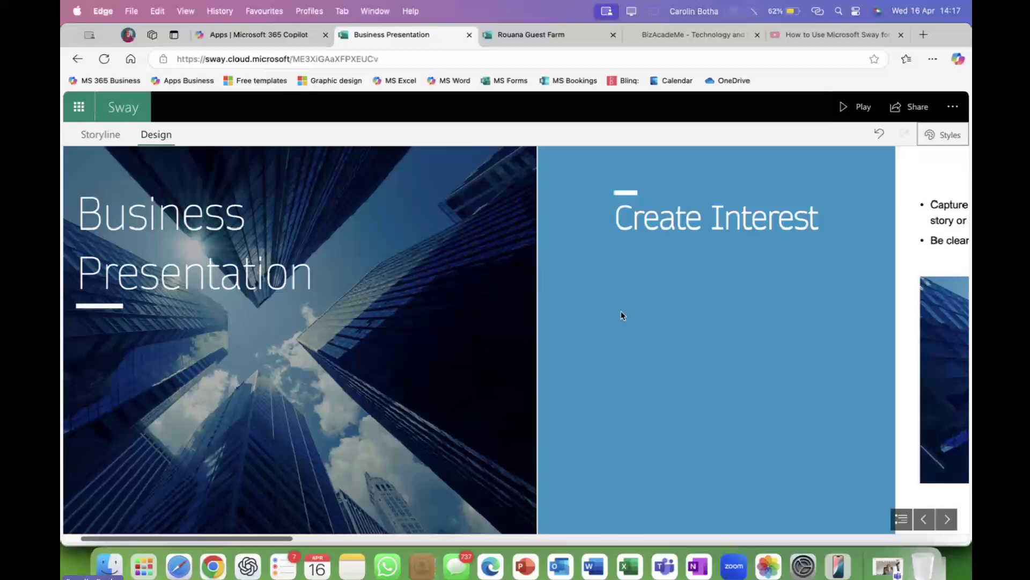
scroll(623, 316, "right", 10)
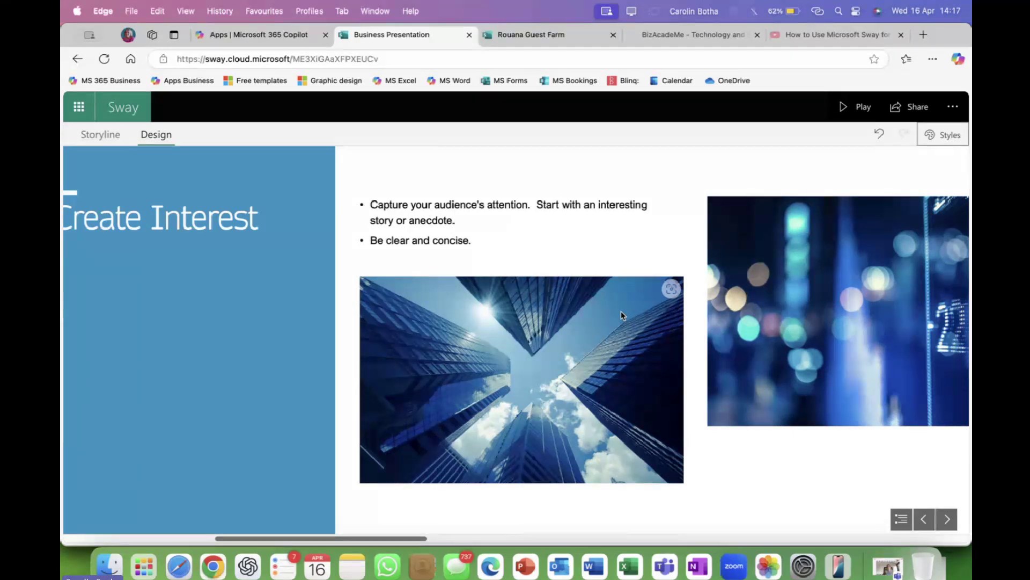
scroll(622, 315, "right", 15)
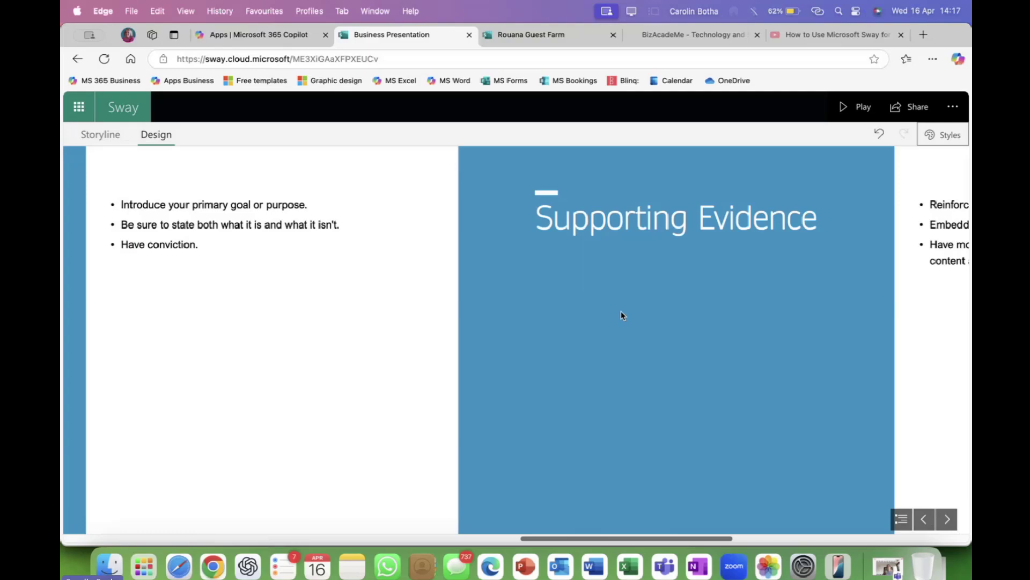
scroll(621, 316, "right", 10)
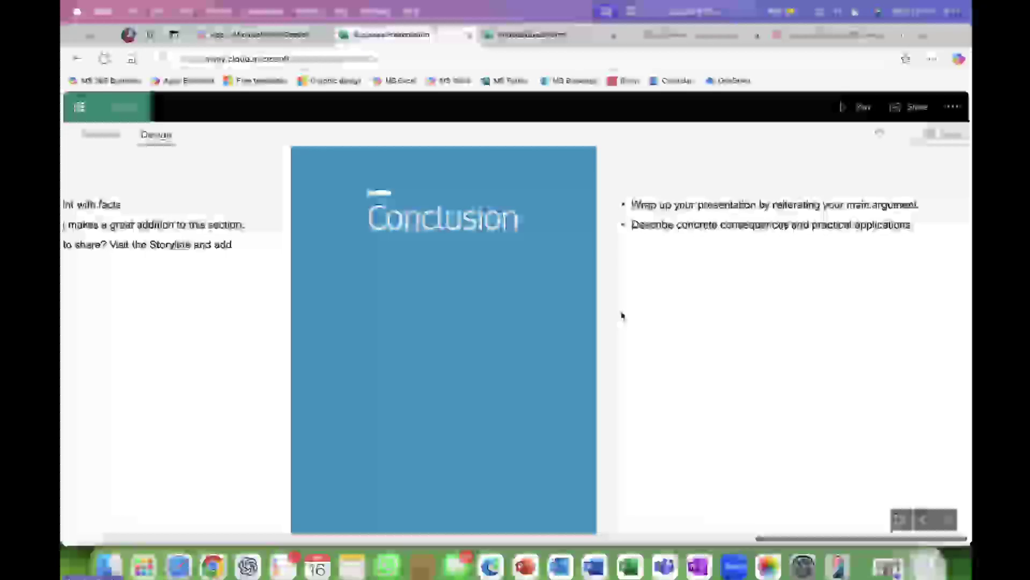
scroll(622, 316, "left", 20)
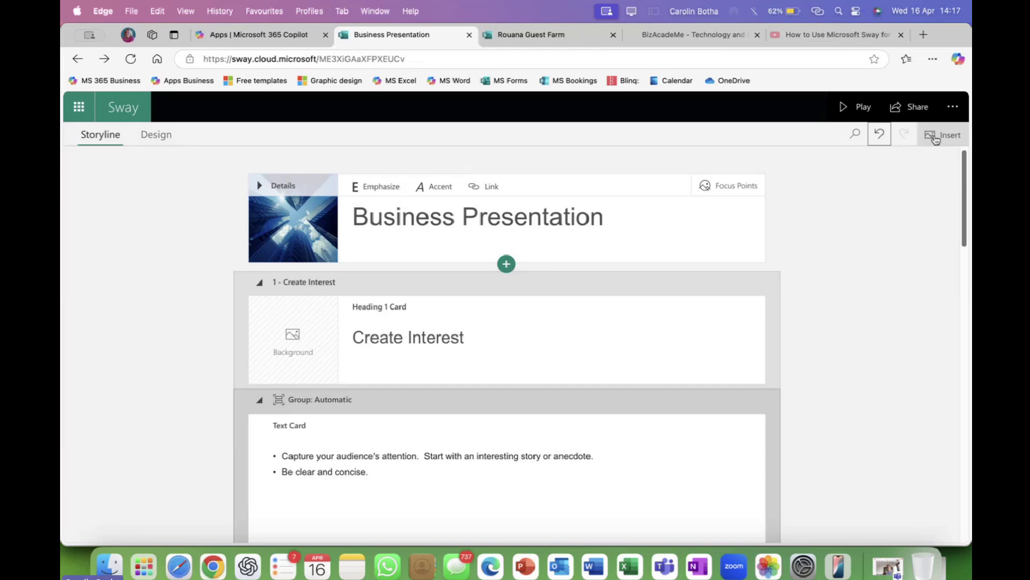
Step: Share the Business Presentation with anyone with a link, view only, and copy the link
left_click(911, 111)
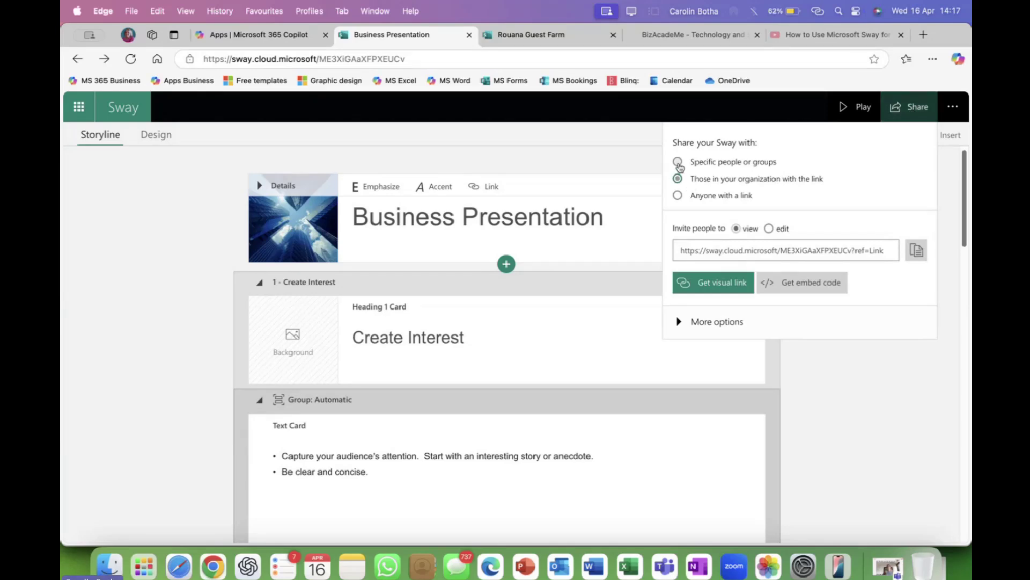
left_click(679, 163)
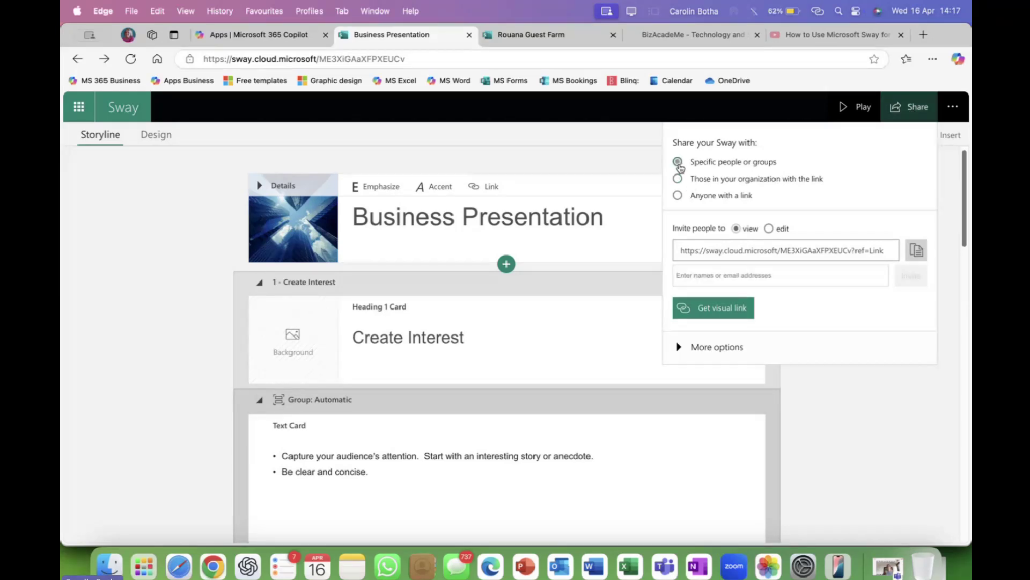
left_click(678, 196)
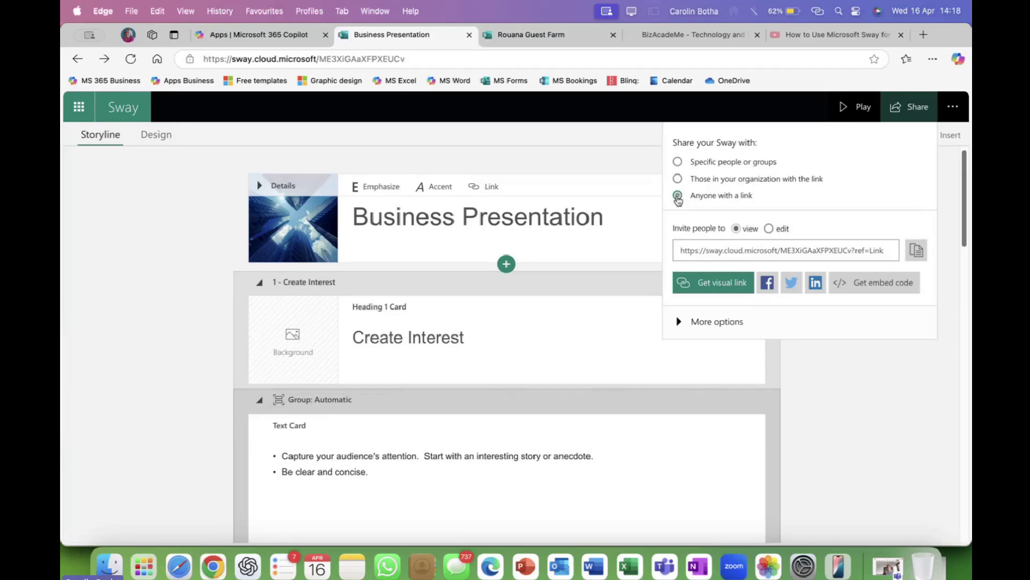
left_click(920, 251)
left_click(737, 229)
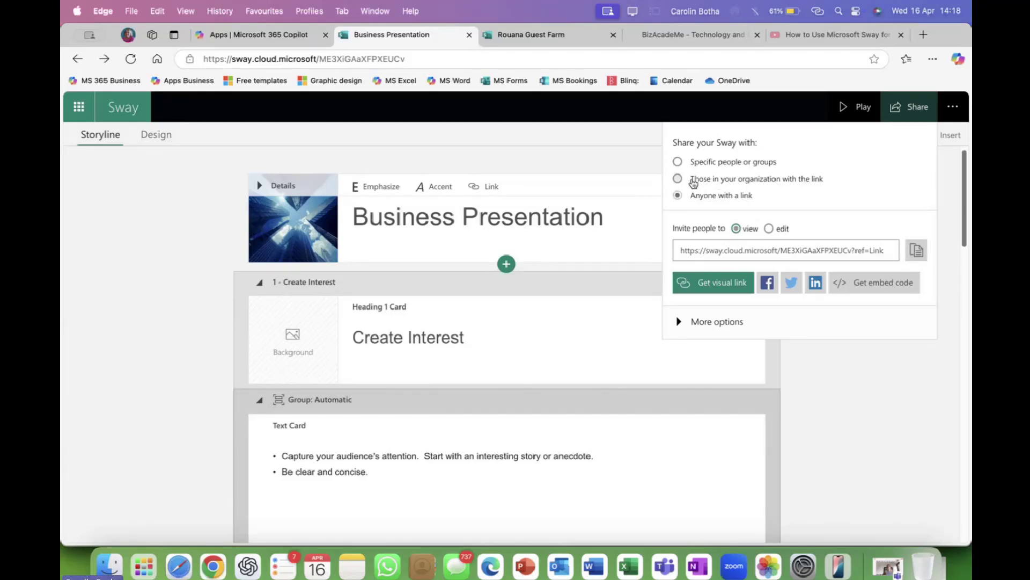
left_click(678, 179)
left_click(677, 195)
left_click(922, 253)
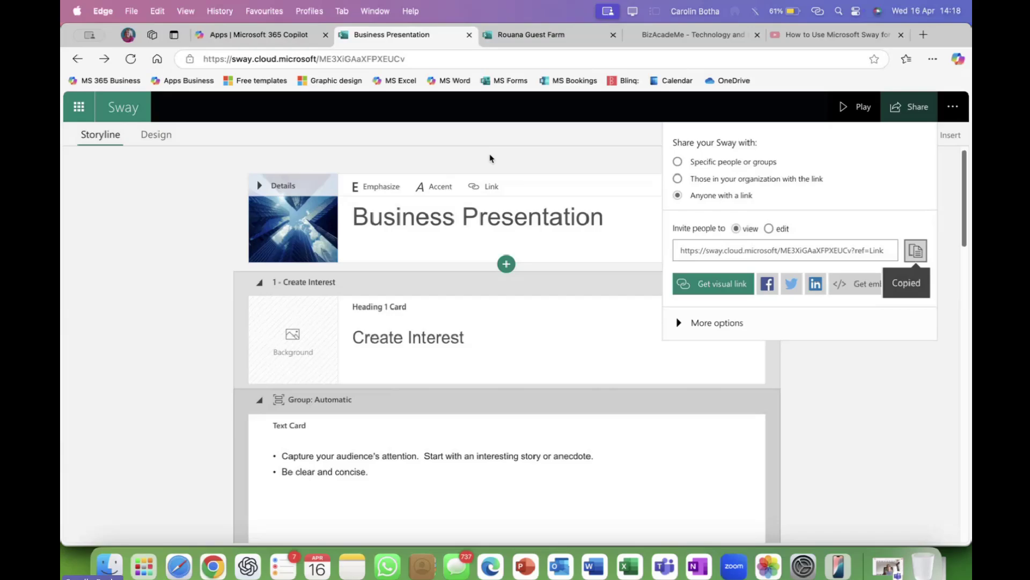
Step: Switch to the Rouana Guest Farm Sway, share it with anyone with a link, and copy its view link
left_click(531, 37)
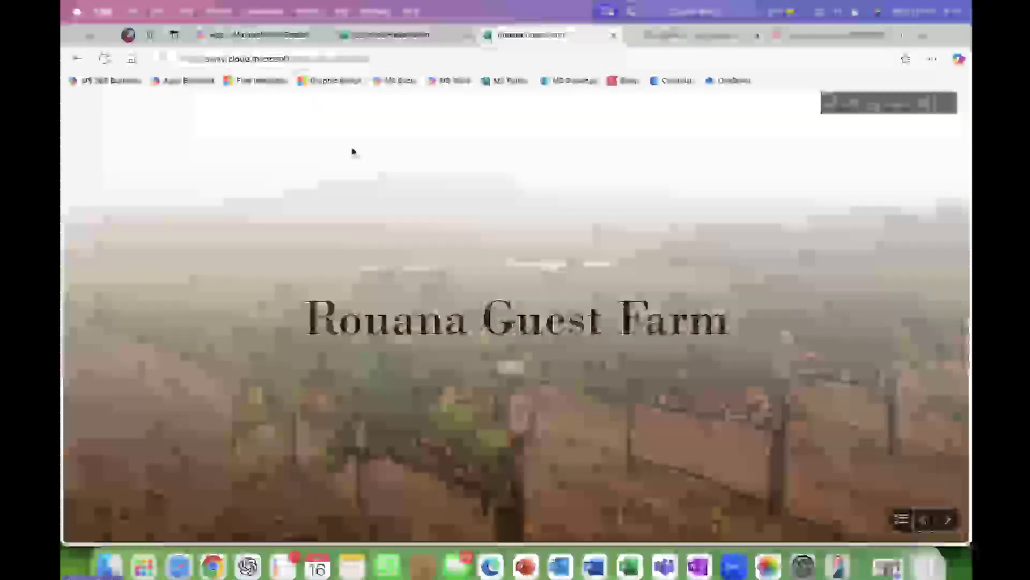
left_click(891, 105)
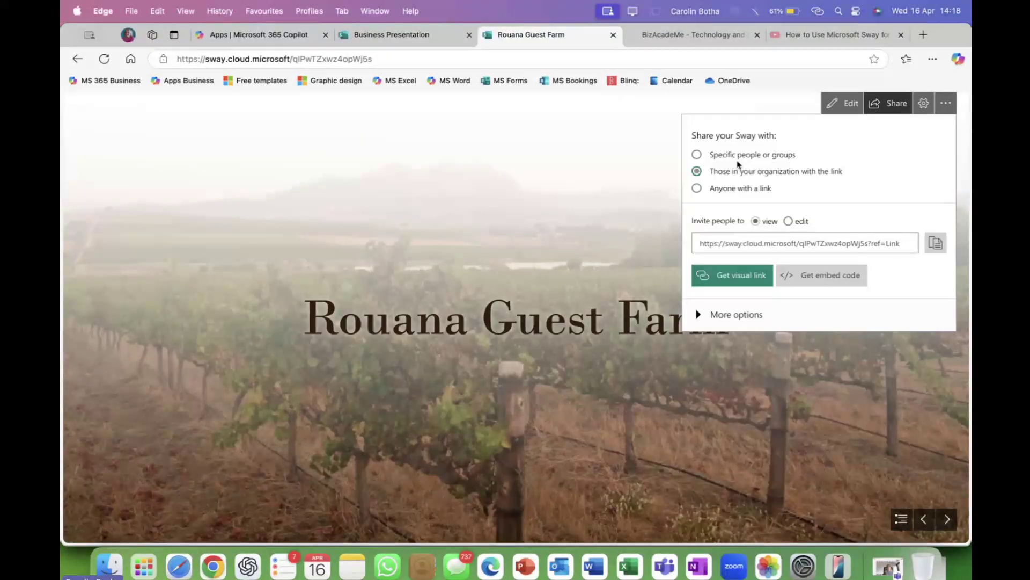
left_click(697, 188)
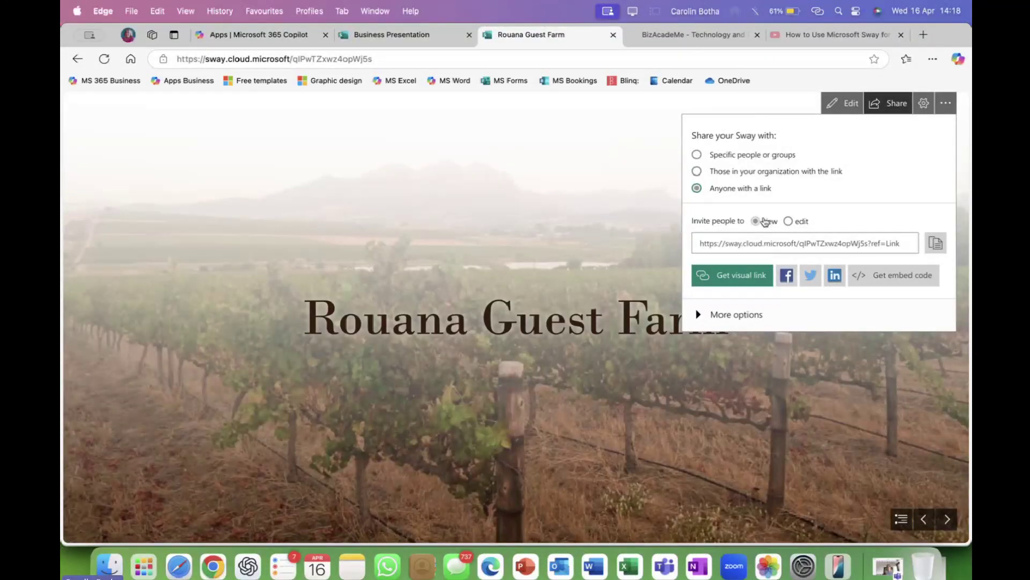
left_click(939, 245)
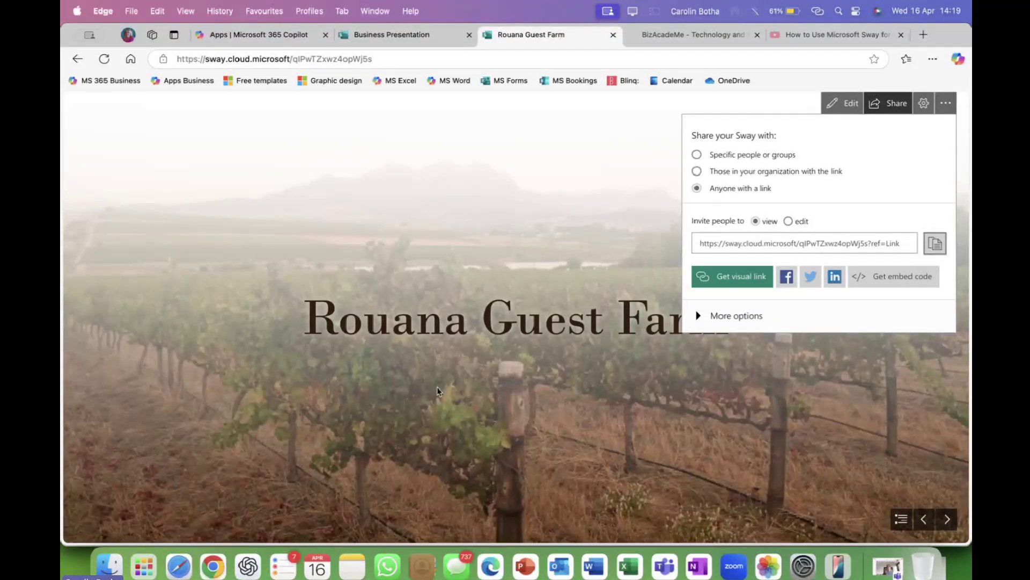
Step: Open the copied Rouana Guest Farm link in Chrome, view the presentation up to the Stellenbosch text slide, and return to Edge
left_click(213, 567)
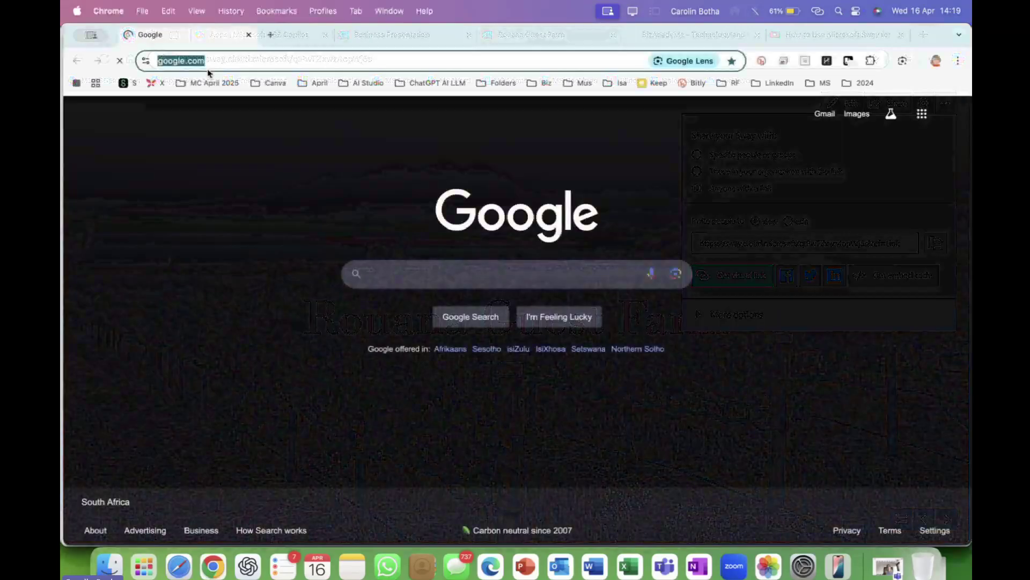
key("super+v")
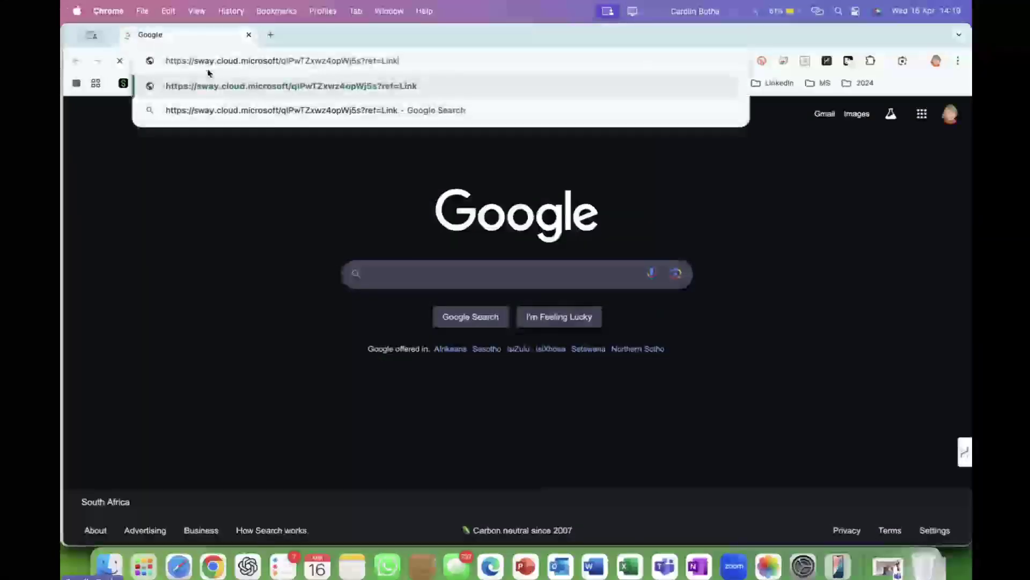
key("Return")
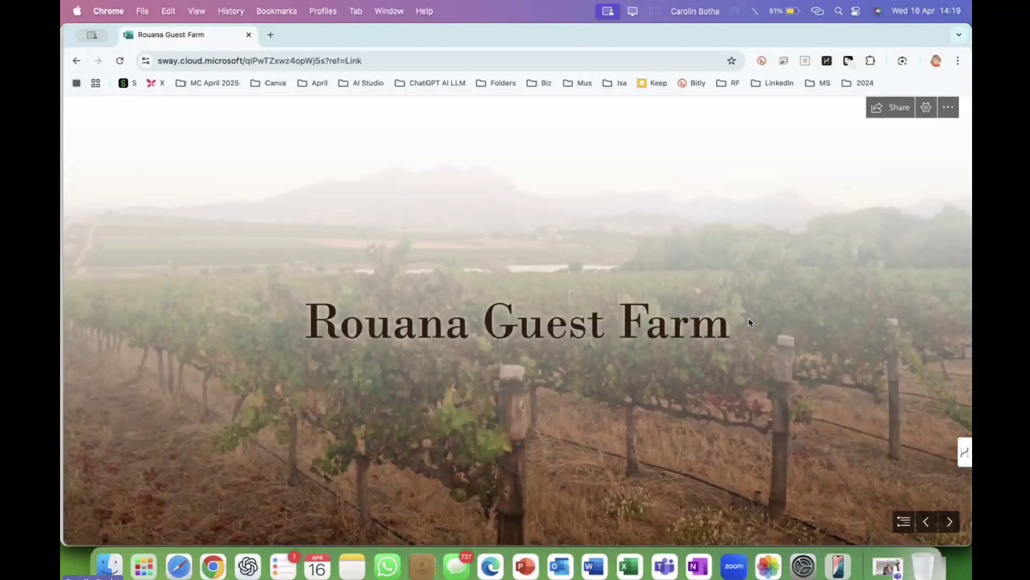
left_click(950, 521)
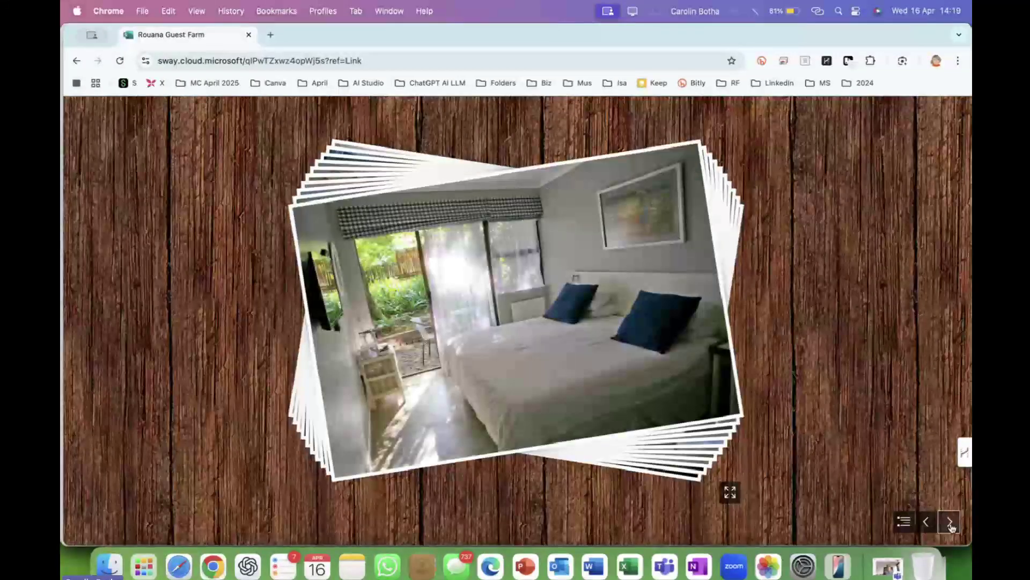
left_click(950, 521)
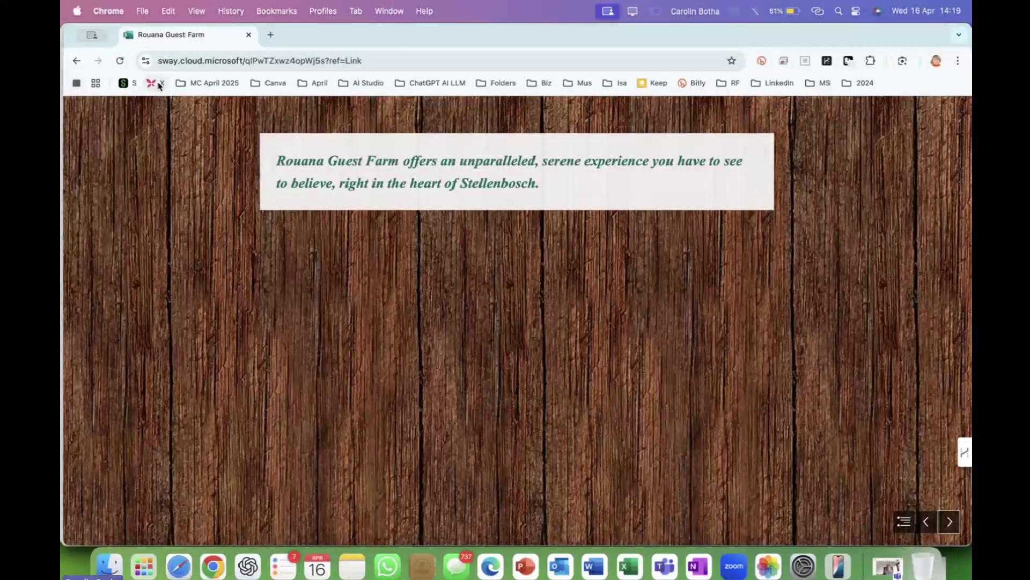
left_click(107, 11)
left_click(127, 196)
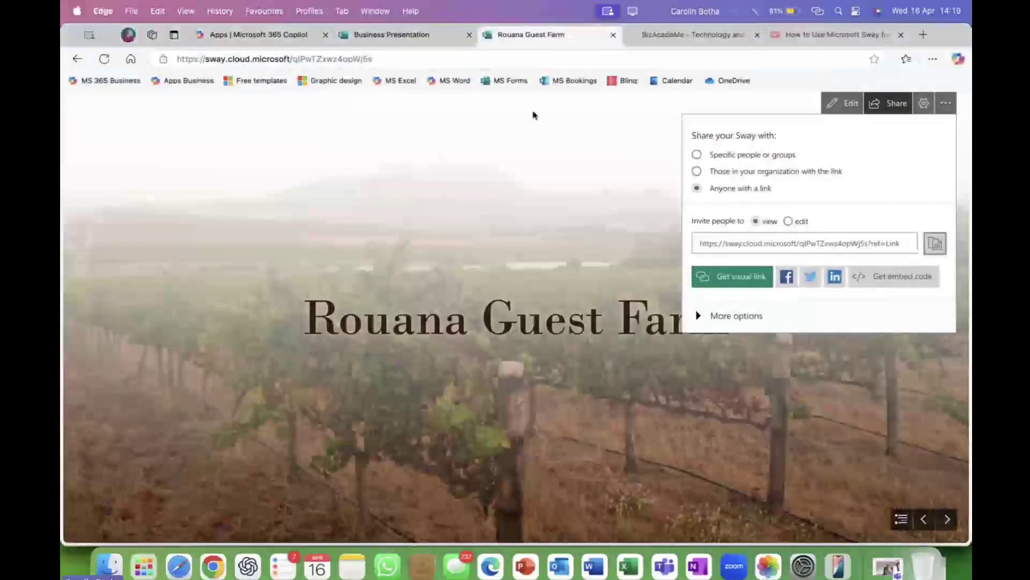
Step: Close the Rouana Guest Farm Sway and dismiss the Business Presentation's sharing options
left_click(613, 35)
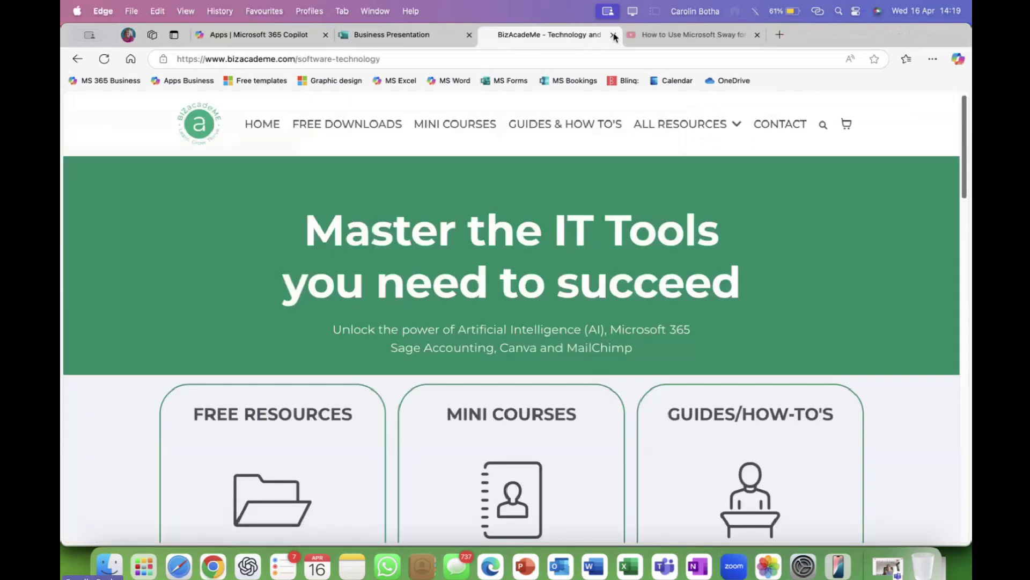
left_click(411, 37)
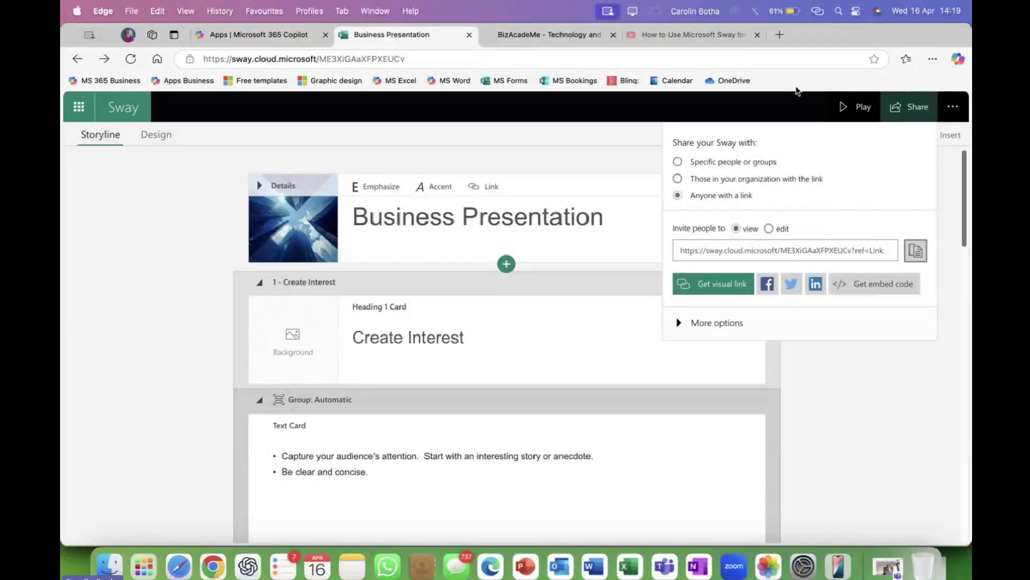
left_click(953, 185)
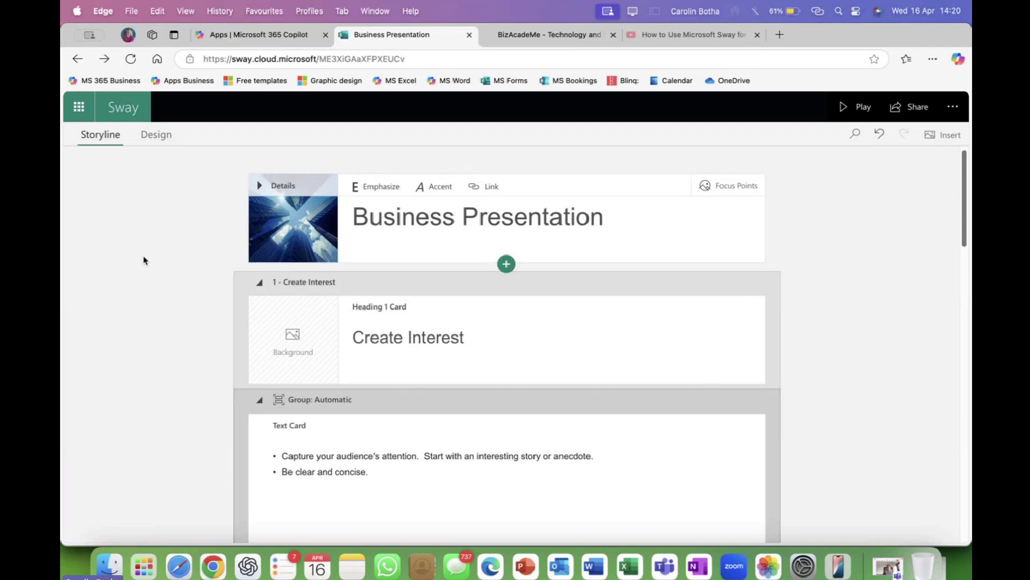
Step: Open the Microsoft 365 apps page in a new tab and close the Business Presentation and the older apps page
left_click(79, 106)
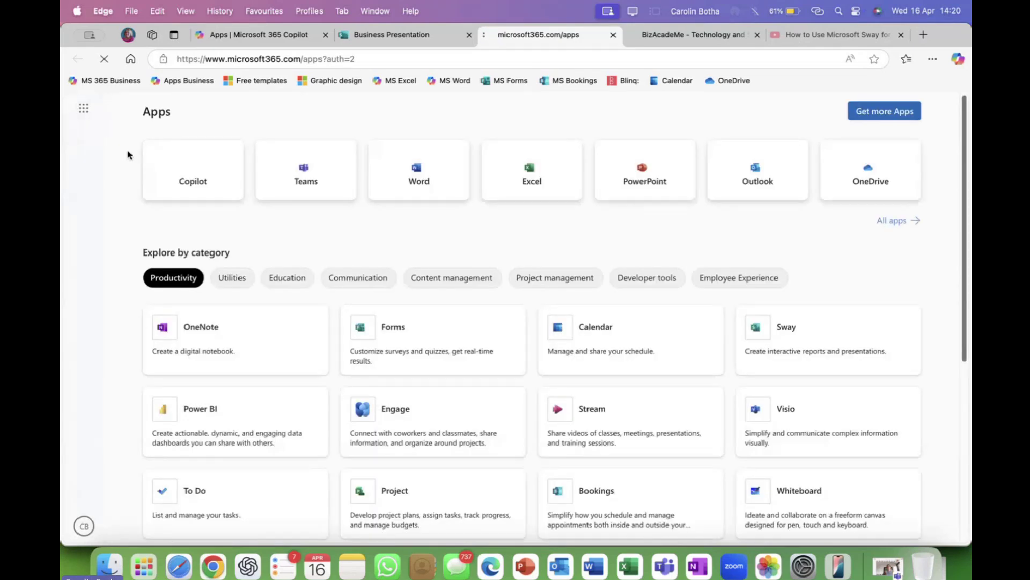
left_click(429, 36)
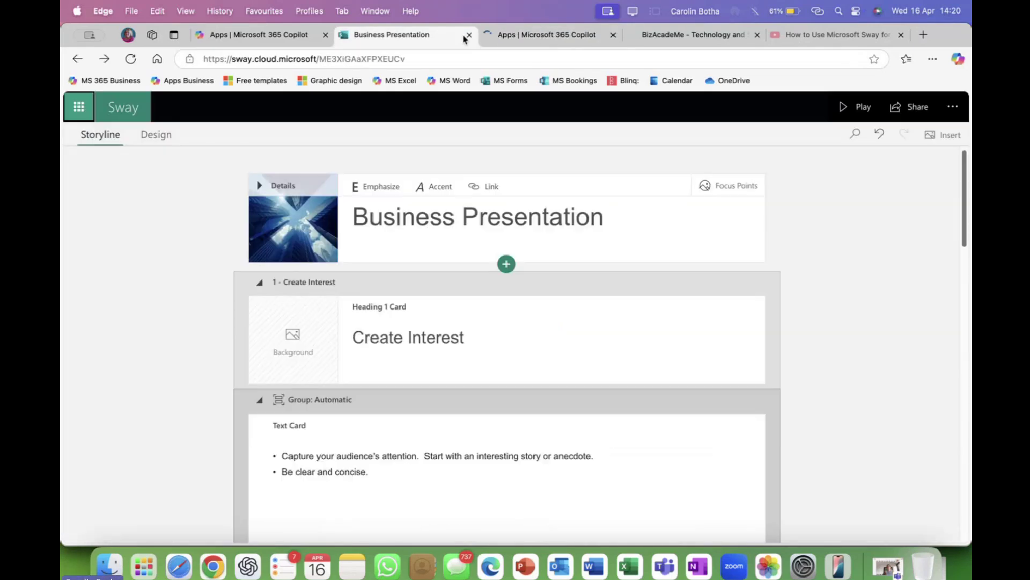
left_click(469, 35)
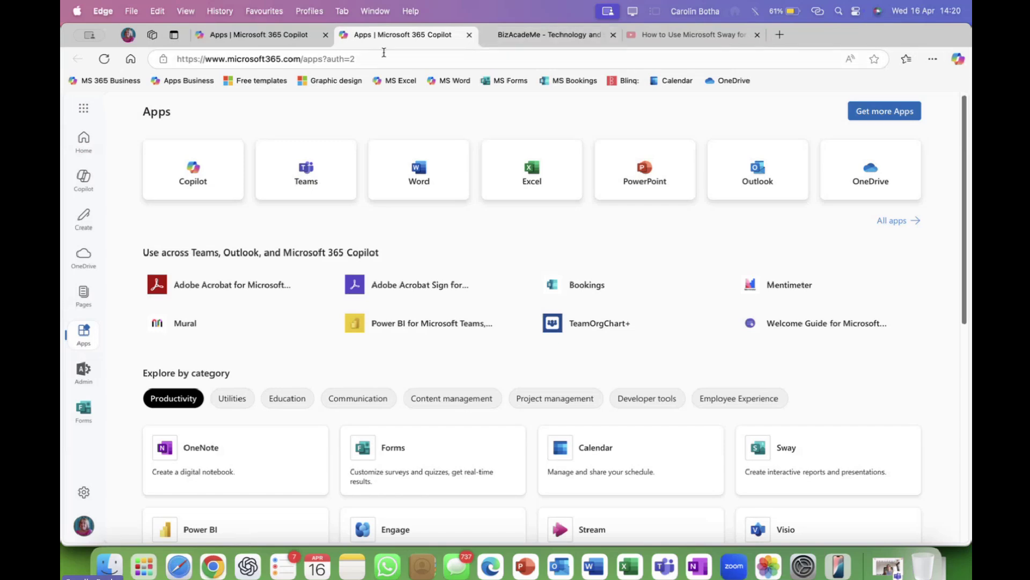
left_click(288, 40)
left_click(326, 36)
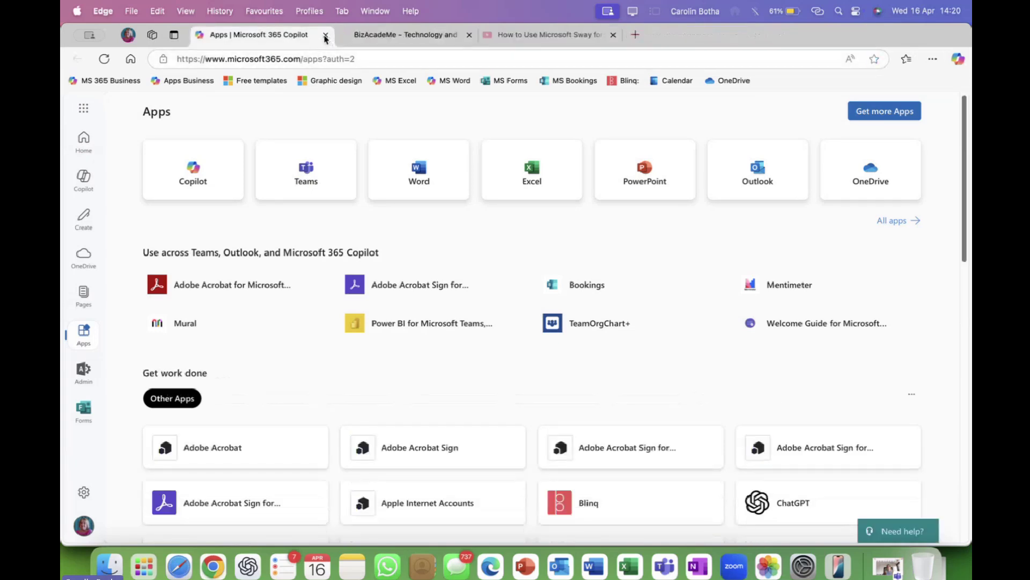
Step: Open Sway from the Microsoft 365 app list and look over its start page with My Sways and the templates
left_click(83, 112)
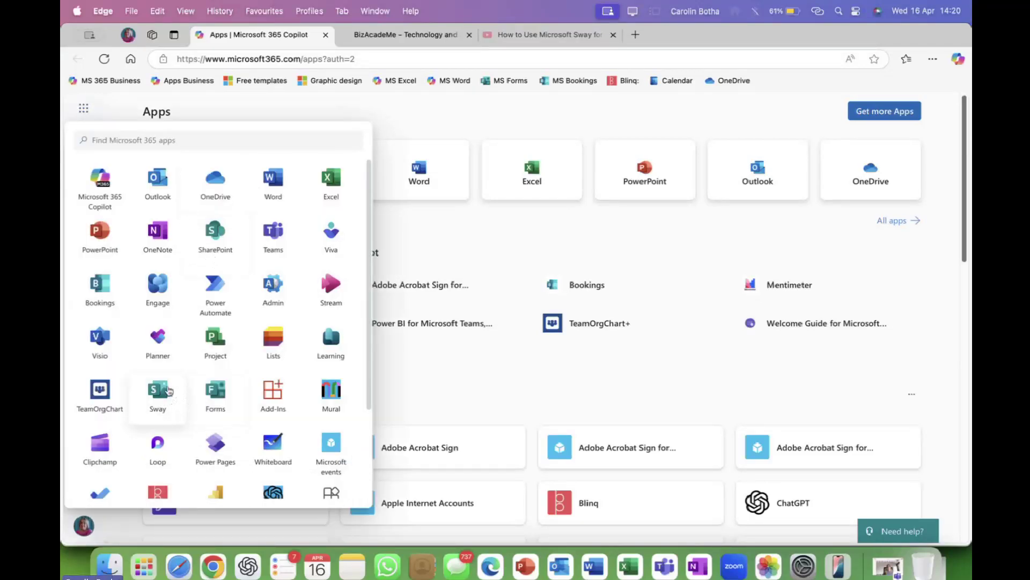
left_click(169, 390)
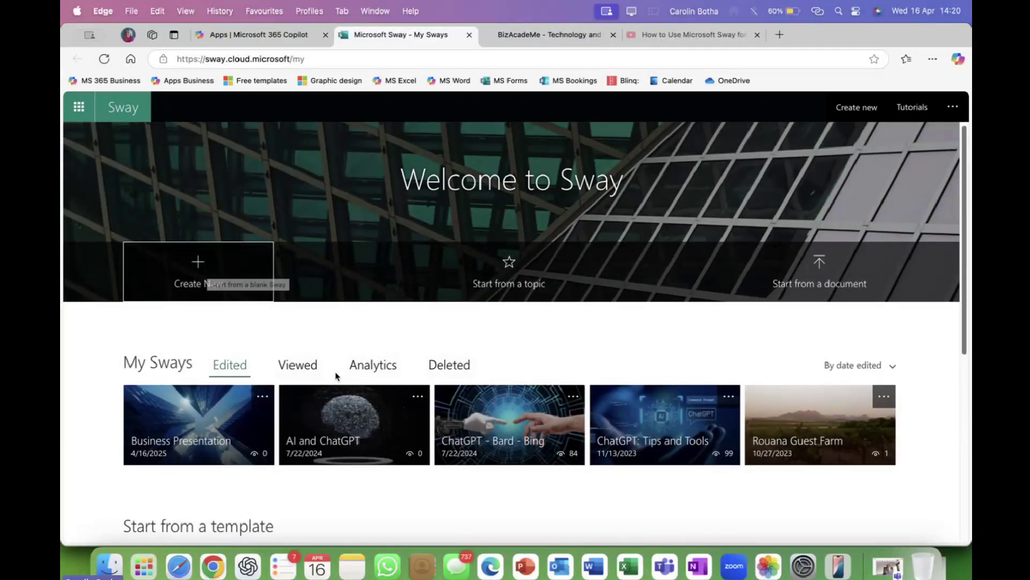
scroll(376, 370, "down", 3)
scroll(382, 354, "up", 3)
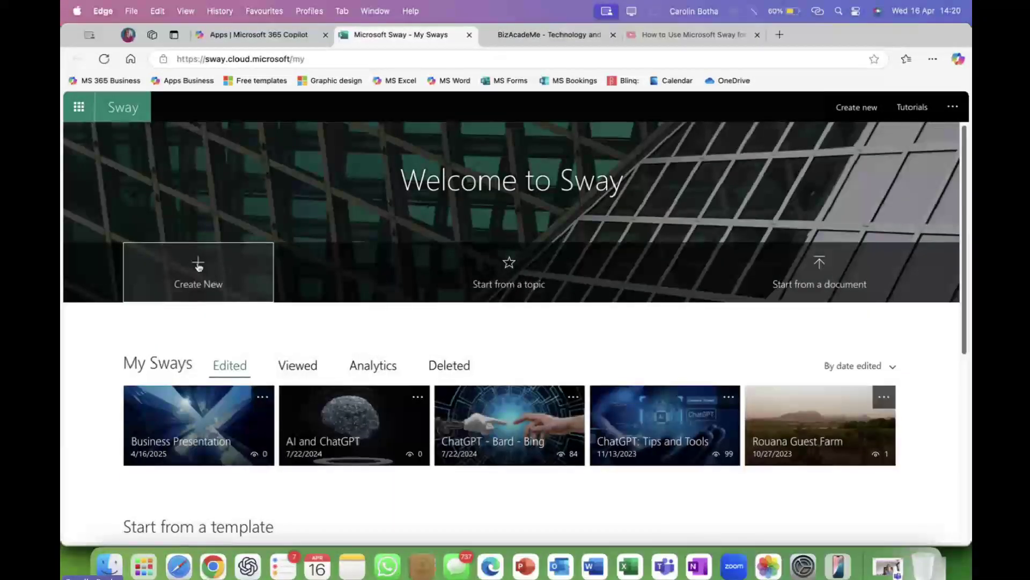
Step: Create a new blank Sway from the start page
left_click(198, 265)
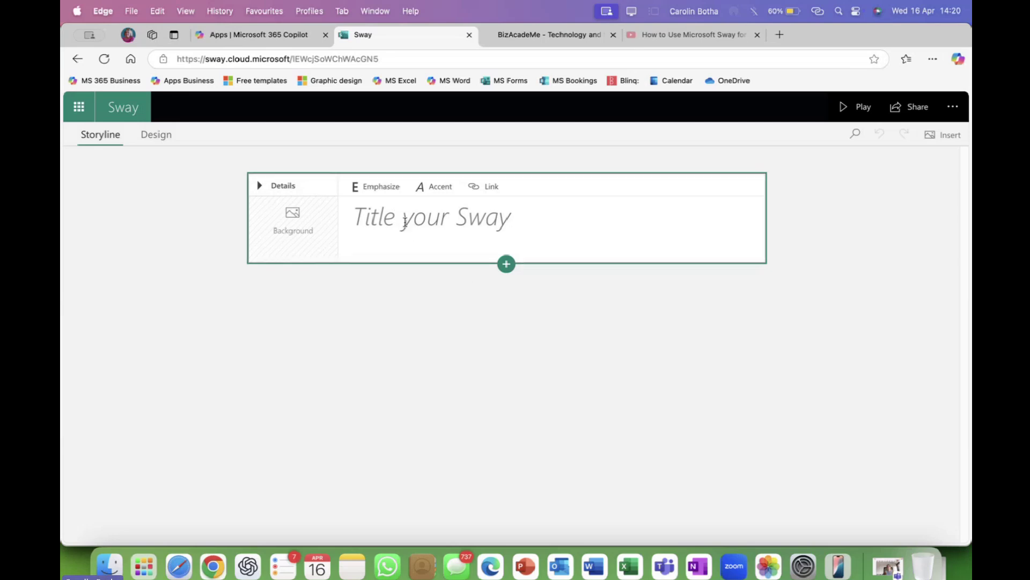
Step: Switch to PowerPoint, view the "Cards: drag-and-drop" slide of the MS Sway presentation enlarged to 150%, and return to Edge
left_click(525, 566)
left_click(101, 426)
left_click(99, 456)
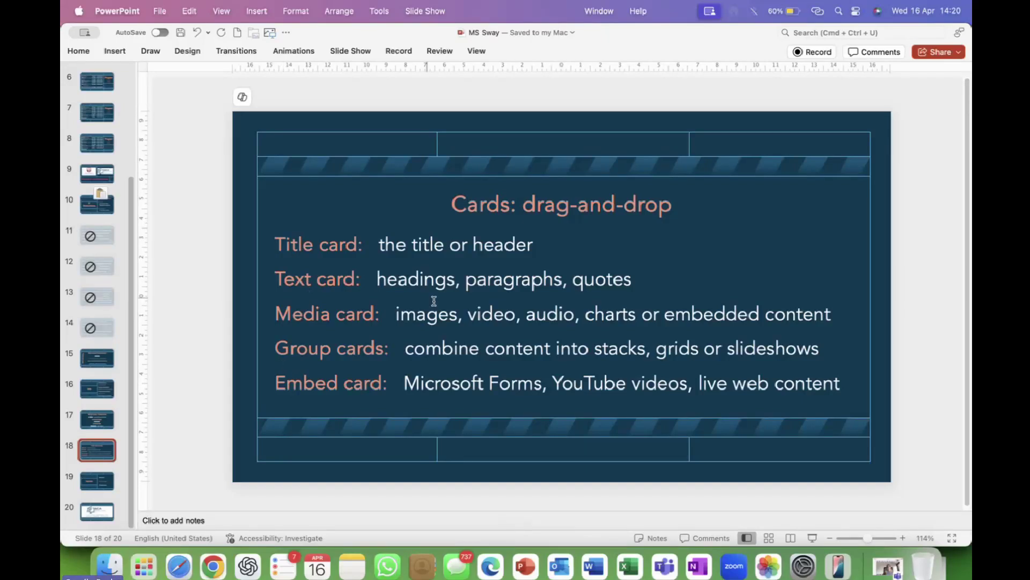
left_click(903, 538)
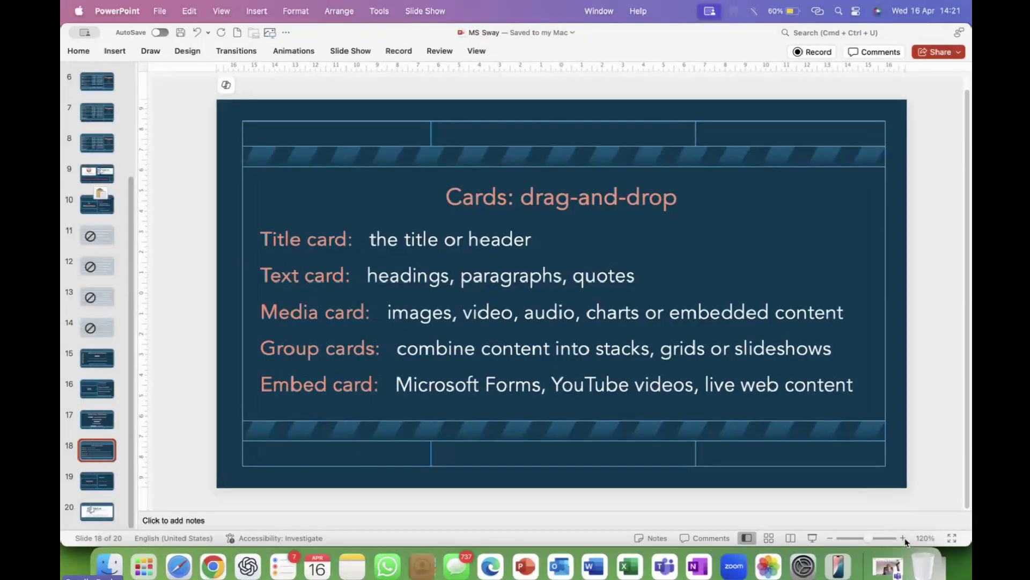
left_click(904, 538)
left_click(904, 538)
left_click(904, 538)
left_click(904, 538)
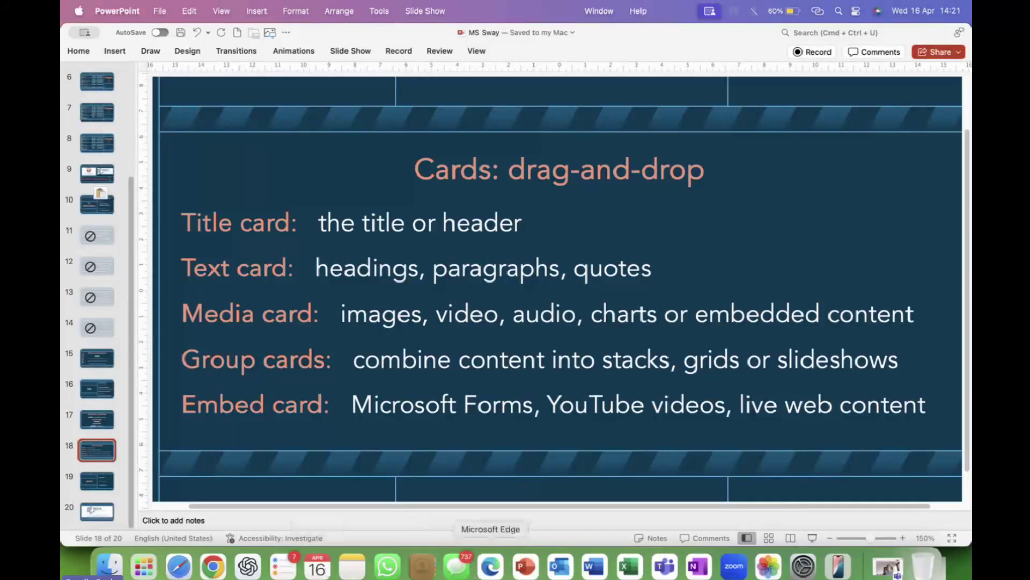
left_click(491, 566)
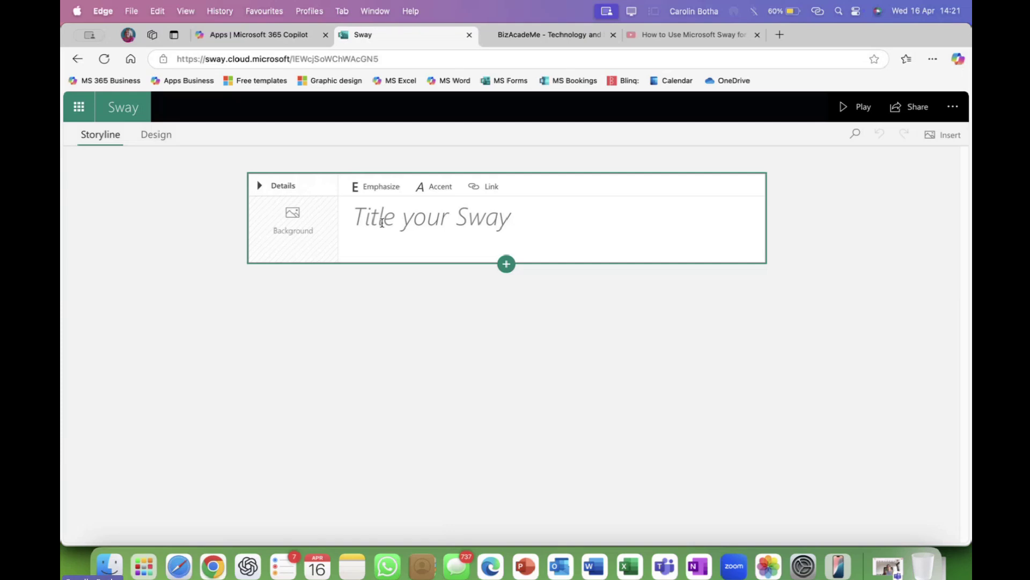
Step: Title the new Sway "Introducing MS 365 Sway", preview it and return to editing
left_click(382, 220)
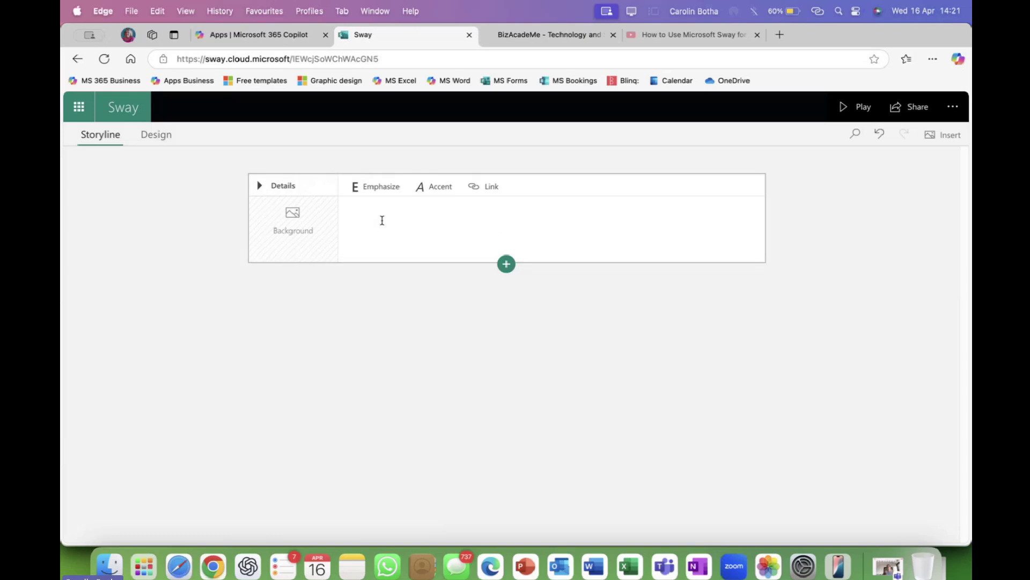
type("Introducing")
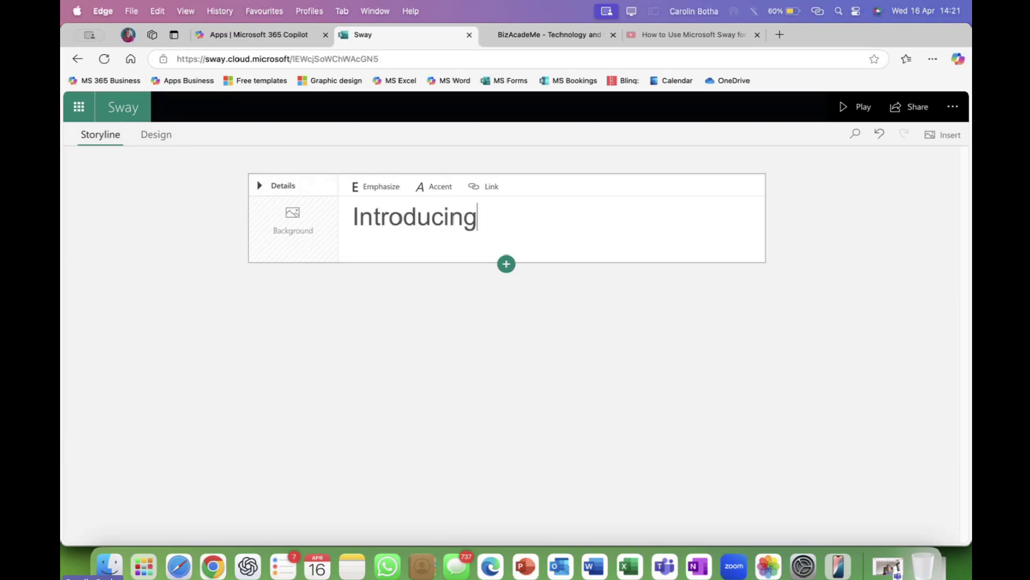
type(" MS 36")
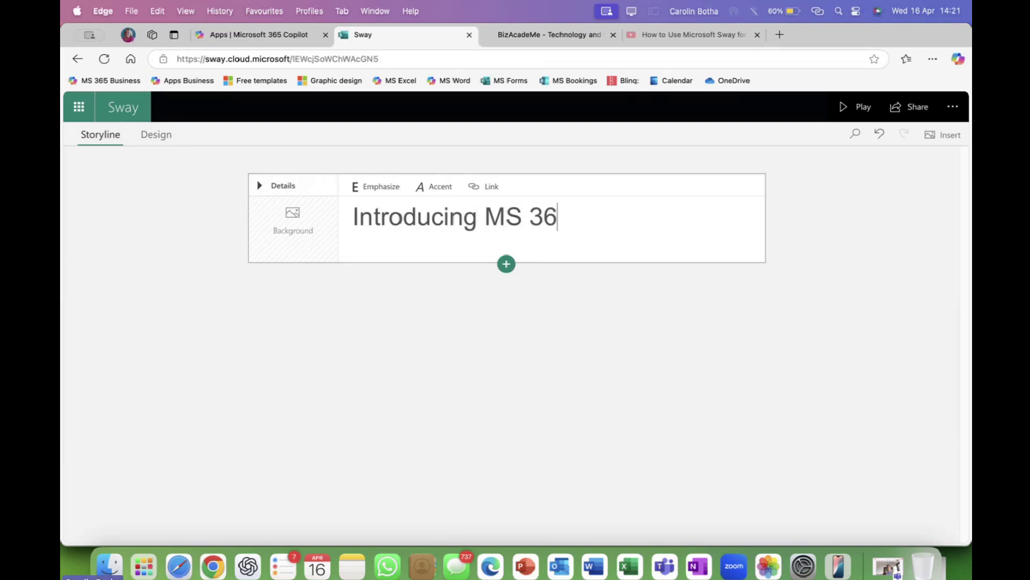
type("5 Sway")
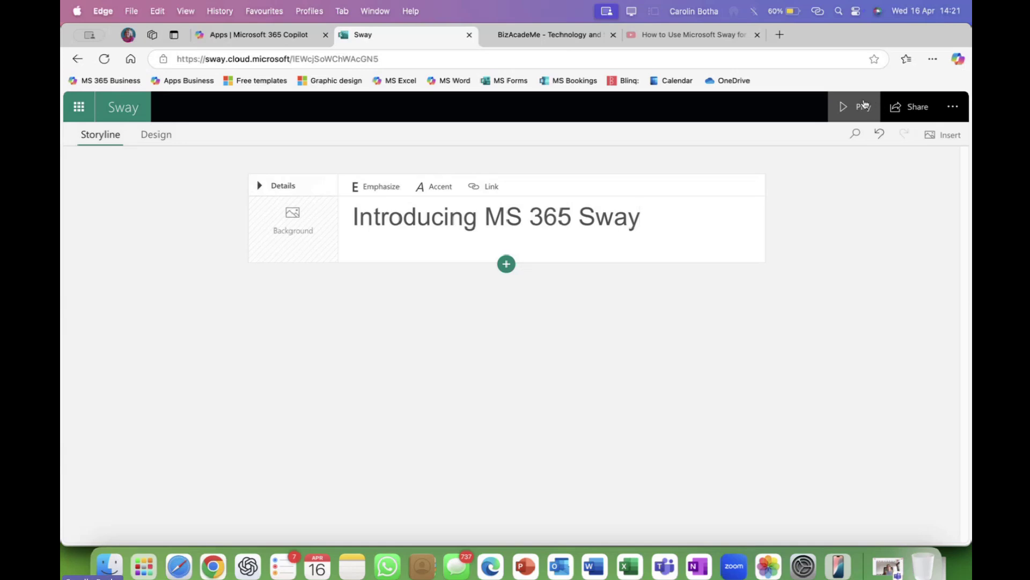
left_click(863, 105)
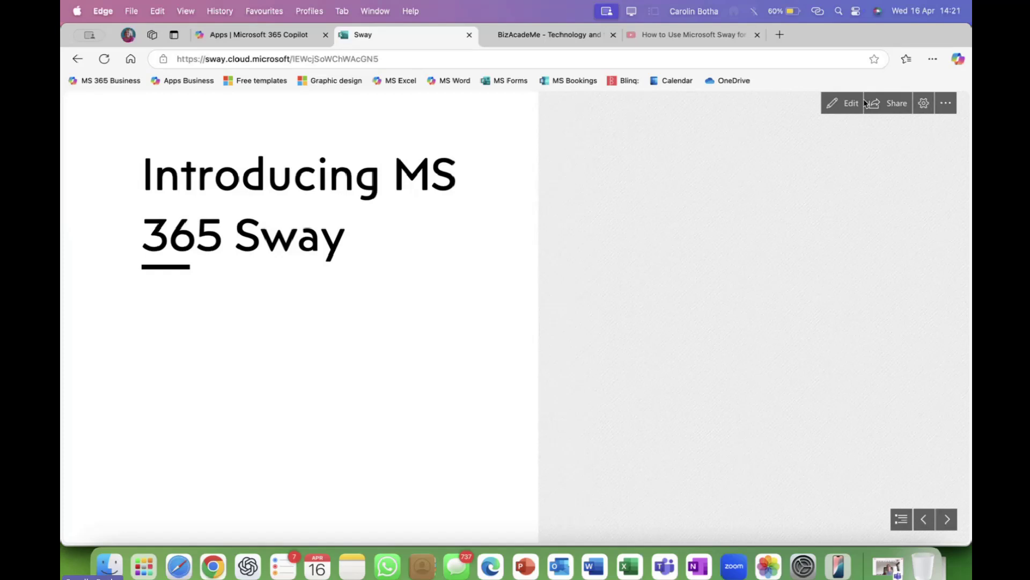
left_click(845, 102)
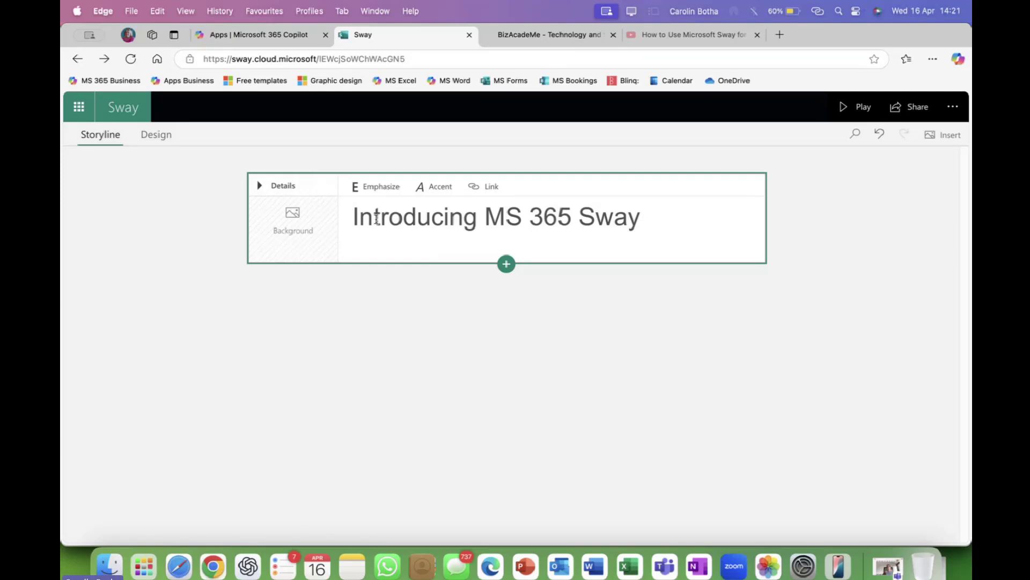
Step: Open the title card's background image choices with the suggested Technology search and look through the video results
left_click(287, 231)
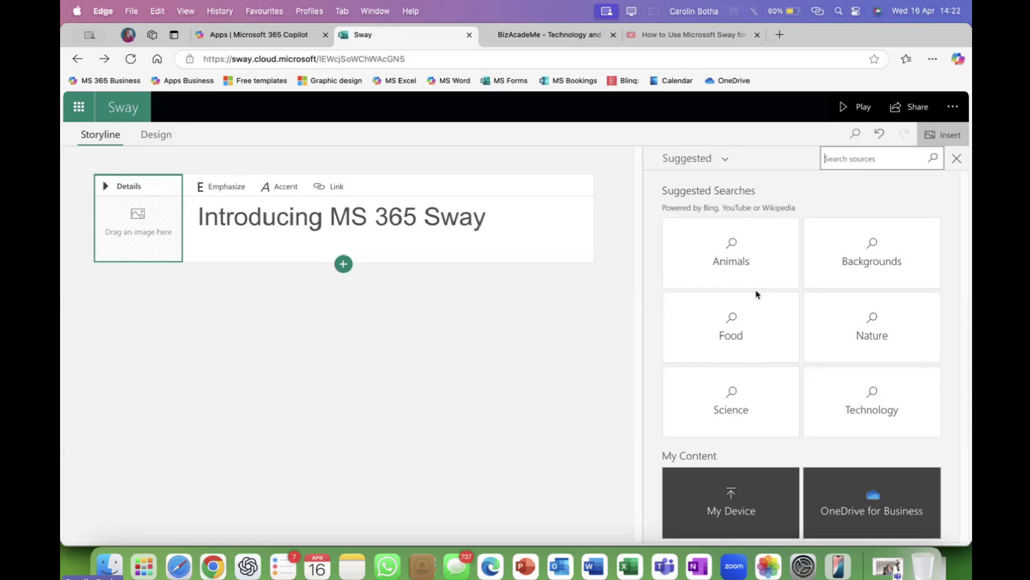
left_click(870, 392)
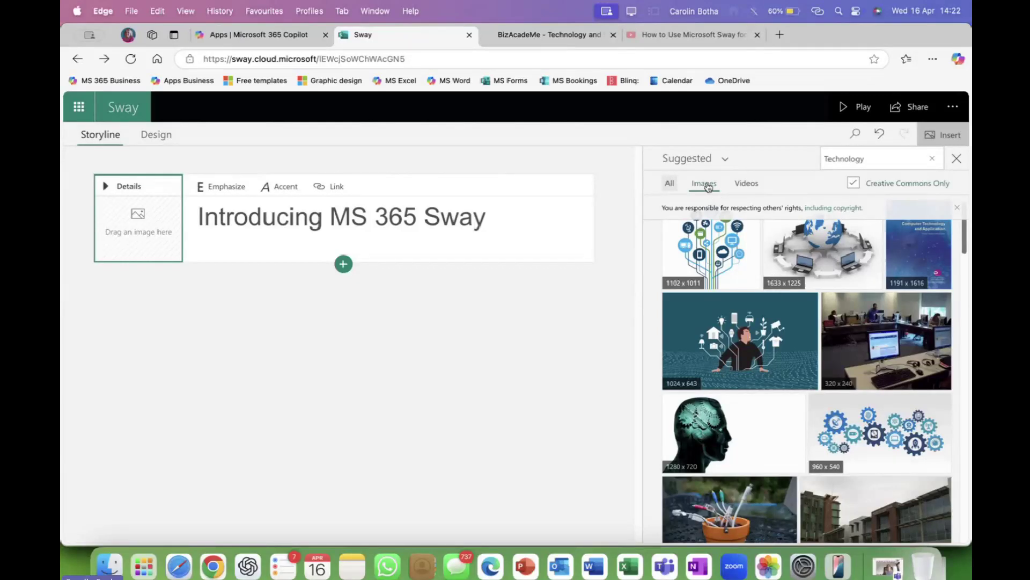
left_click(747, 183)
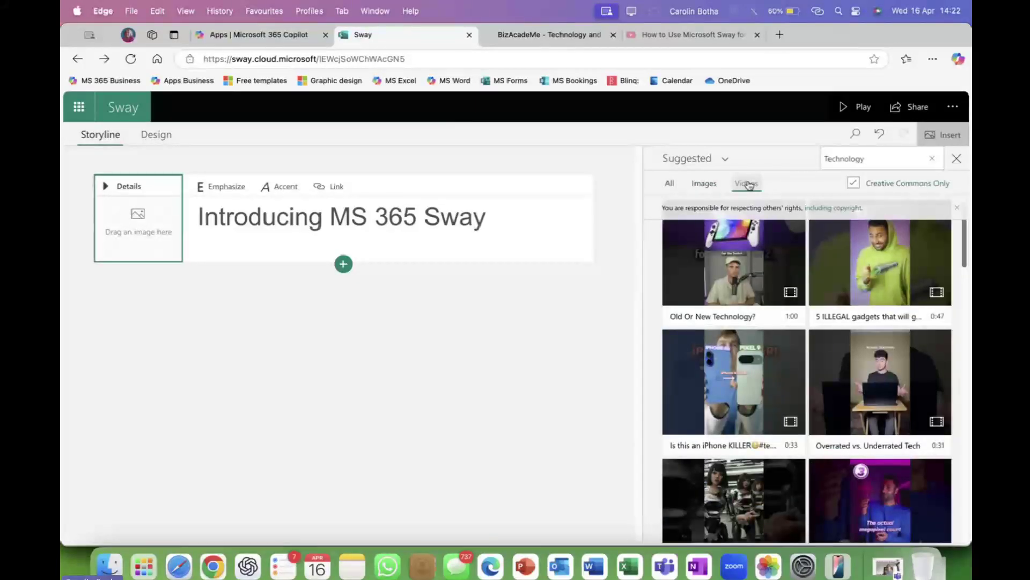
scroll(714, 309, "down", 5)
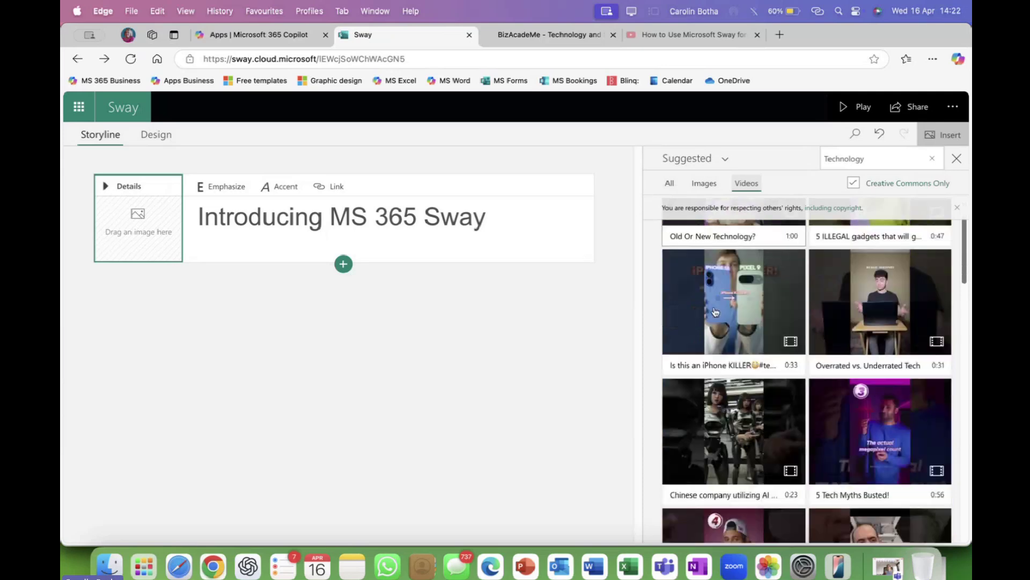
scroll(714, 310, "down", 6)
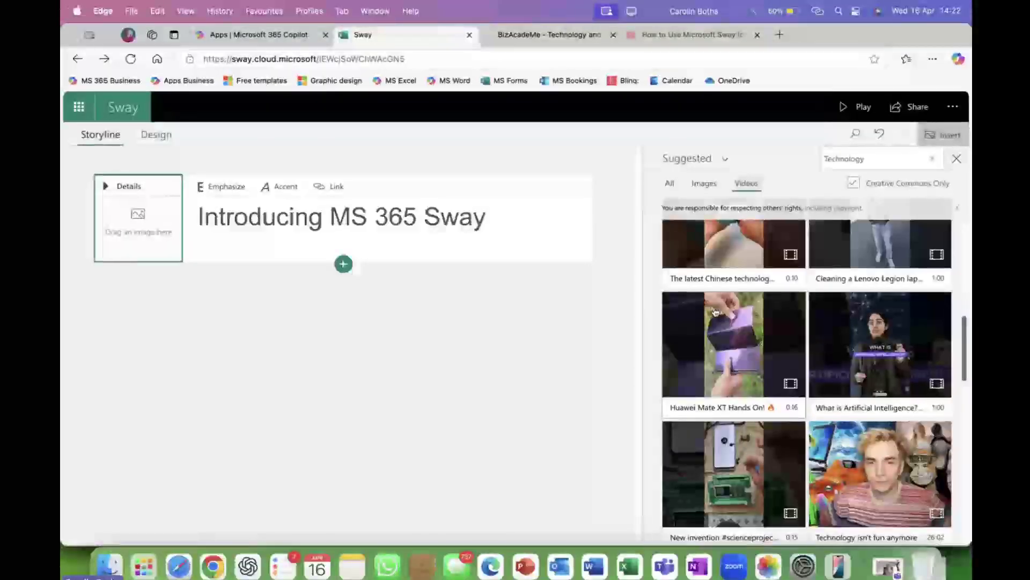
scroll(871, 412, "down", 2)
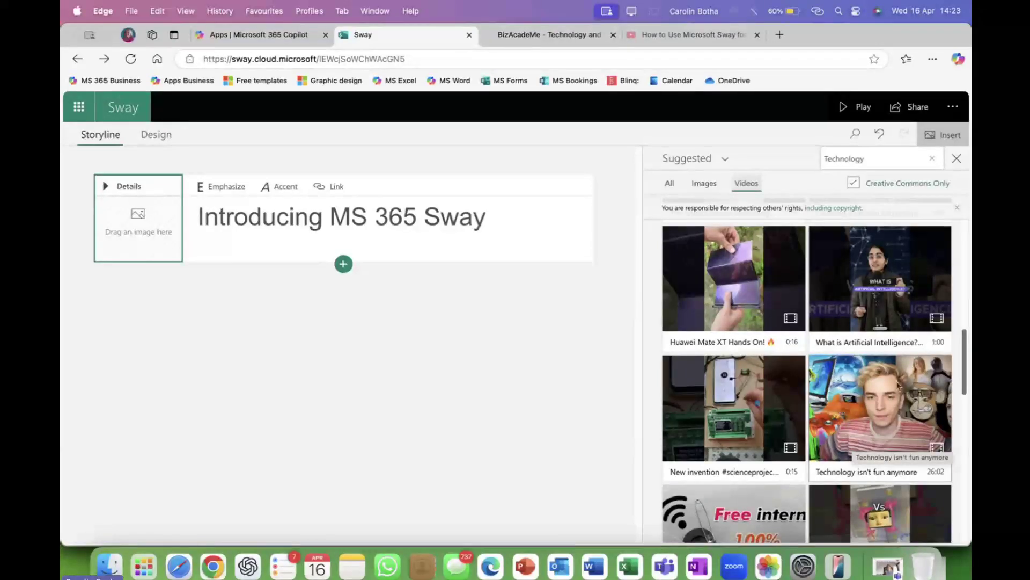
scroll(895, 407, "down", 1)
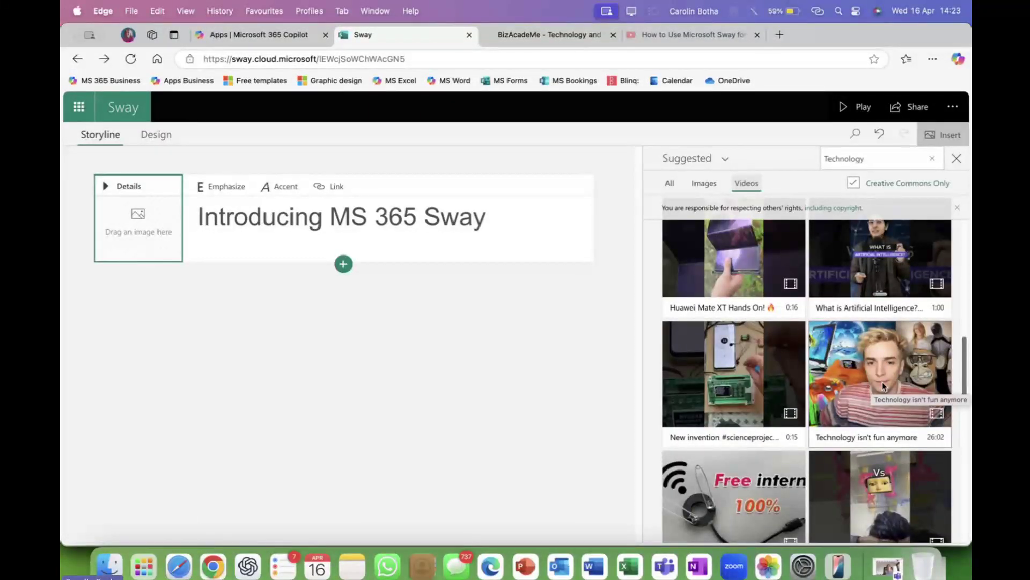
scroll(883, 386, "up", 5)
scroll(884, 384, "up", 5)
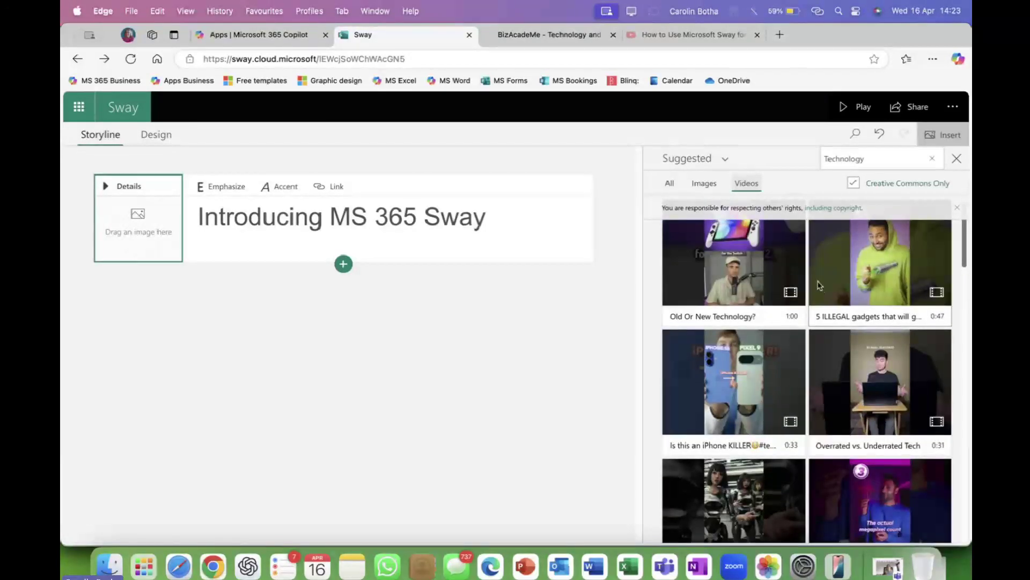
Step: Add the 1024 x 643 Technology image of a man surrounded by device icons as the title card's background and preview the Sway
left_click(704, 183)
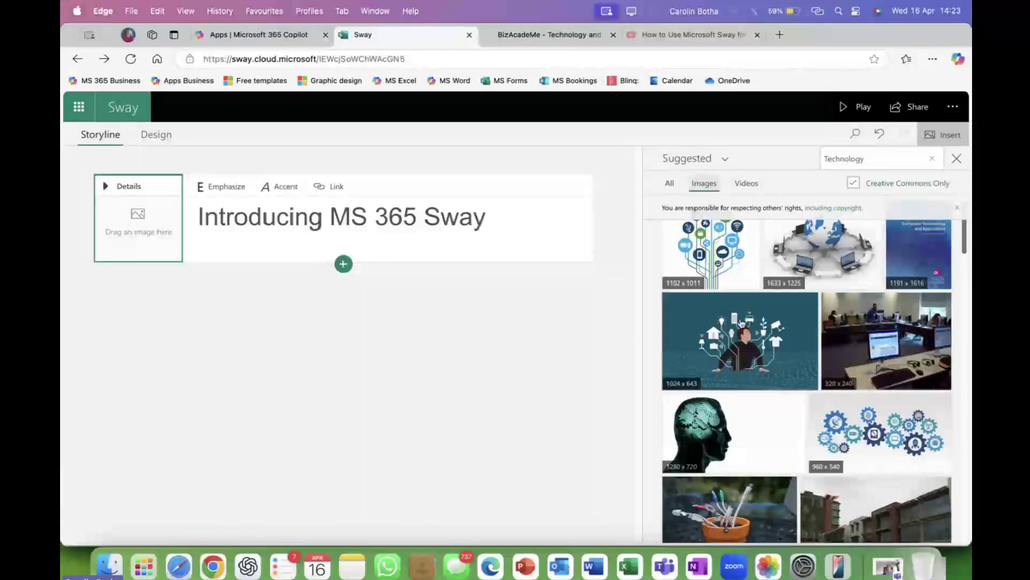
left_click(742, 323)
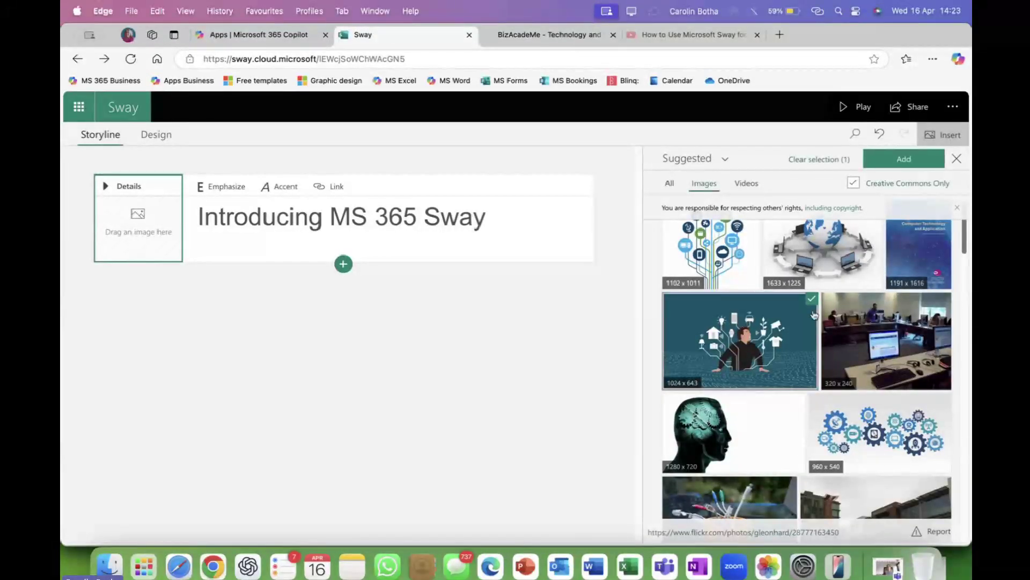
left_click(866, 161)
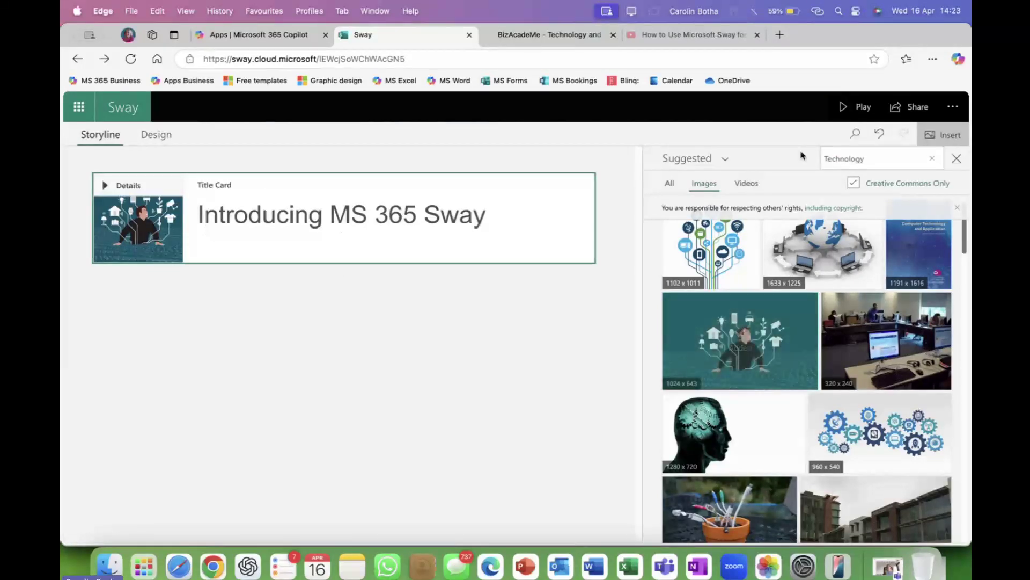
left_click(957, 158)
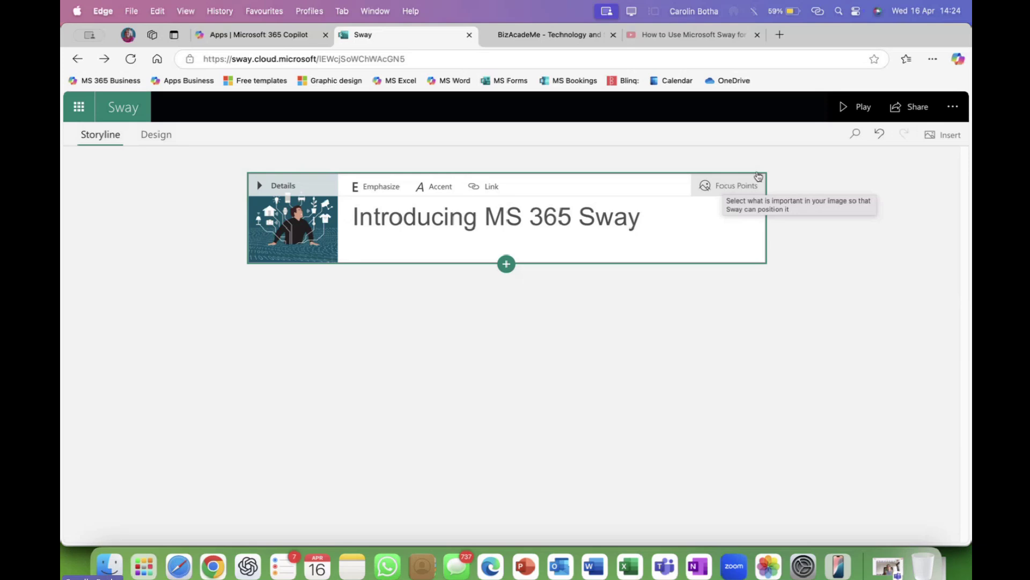
left_click(863, 107)
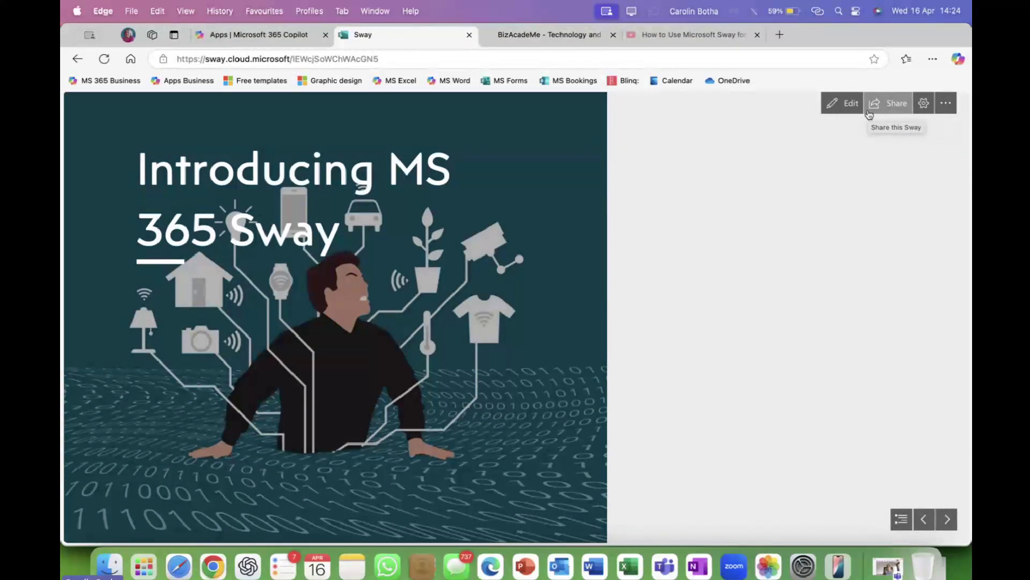
left_click(842, 103)
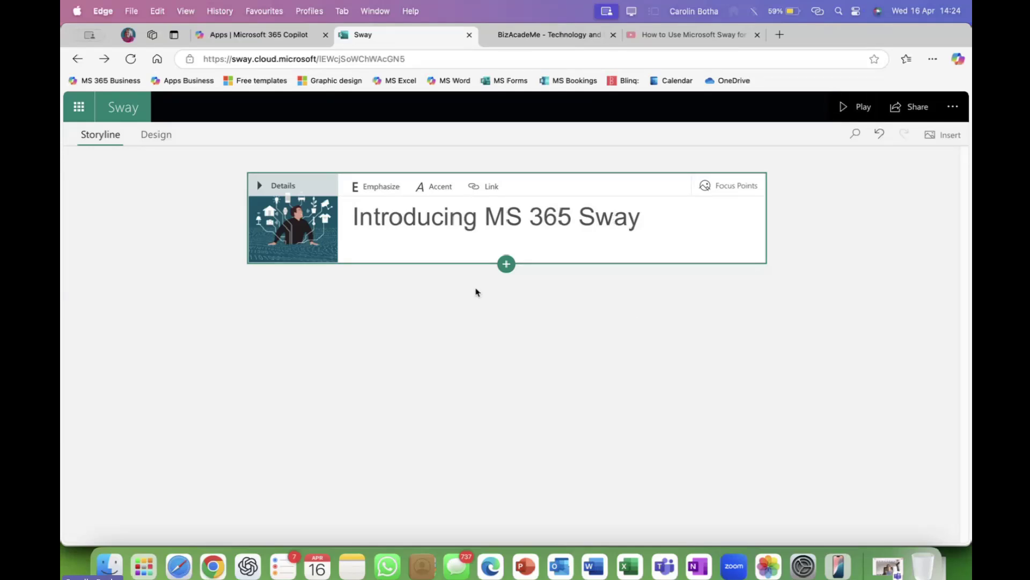
Step: Apply Emphasize and Accent to the whole title text, preview the result and return to the storyline
left_click_drag(361, 221, 656, 214)
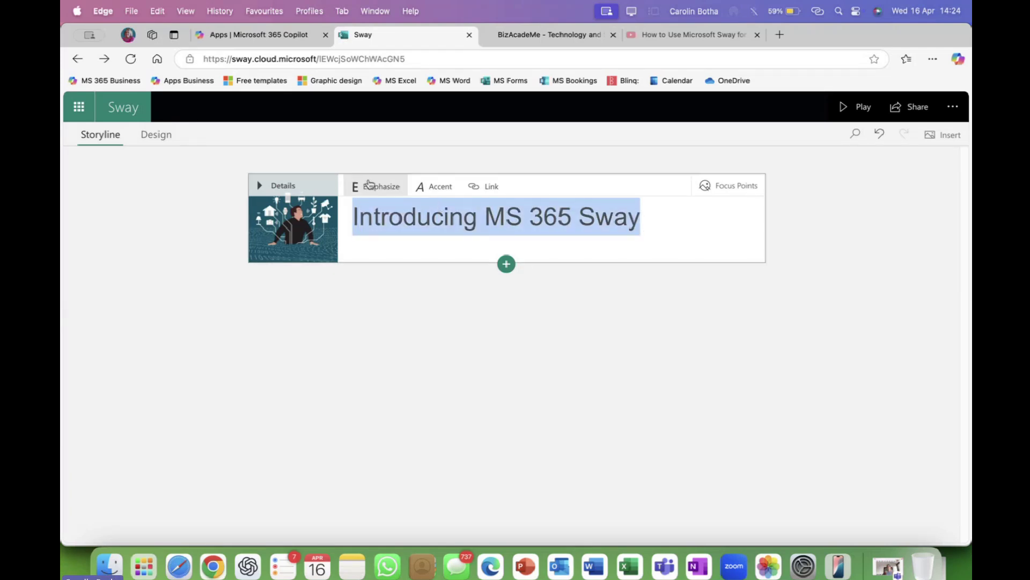
left_click(374, 195)
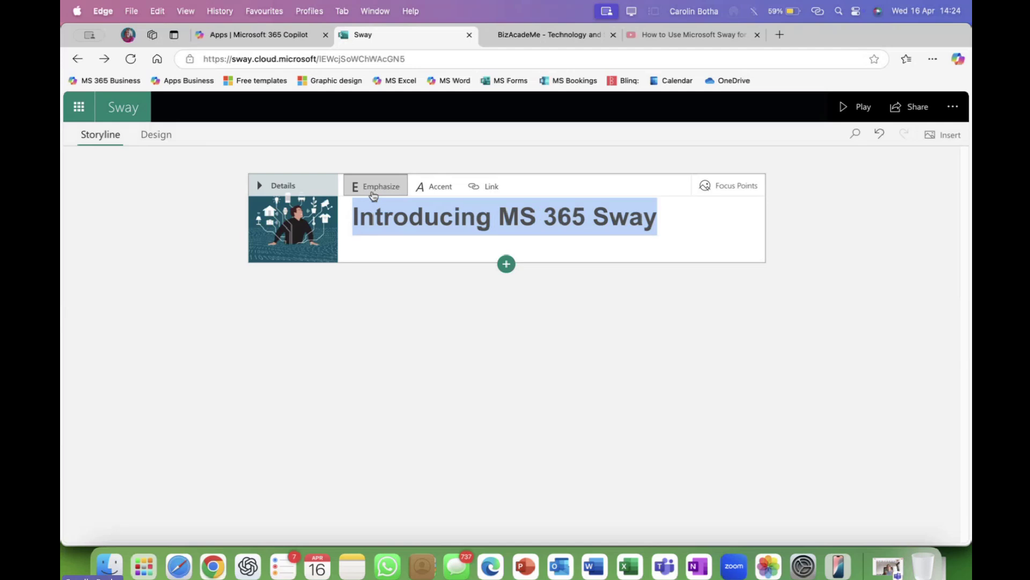
left_click(438, 189)
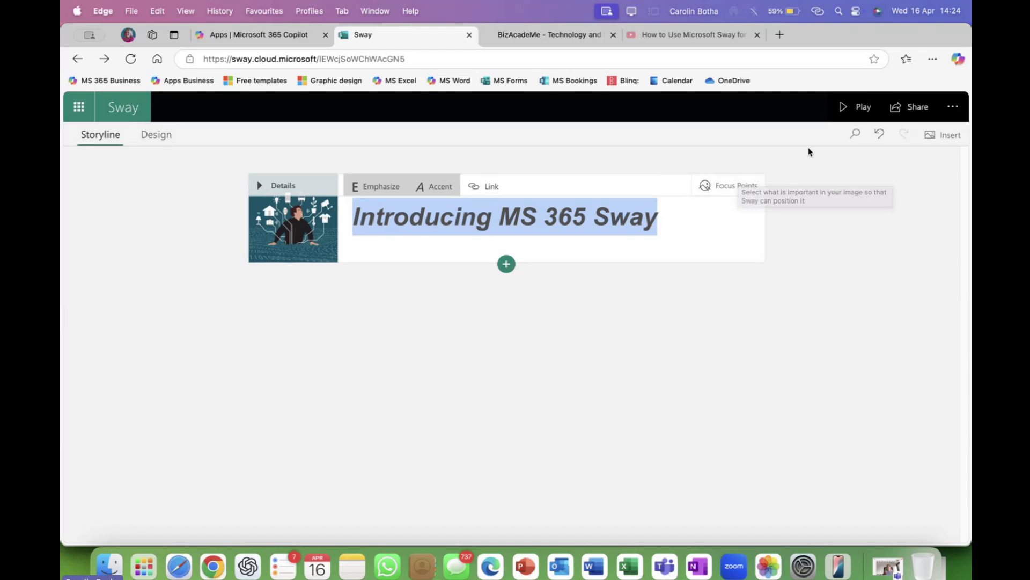
left_click(865, 110)
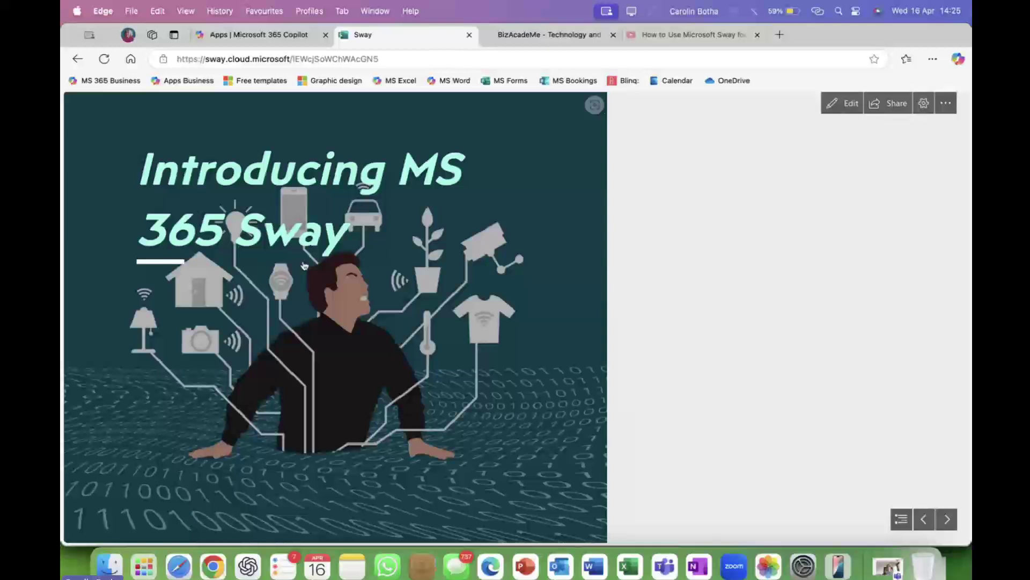
key("super+bracketleft")
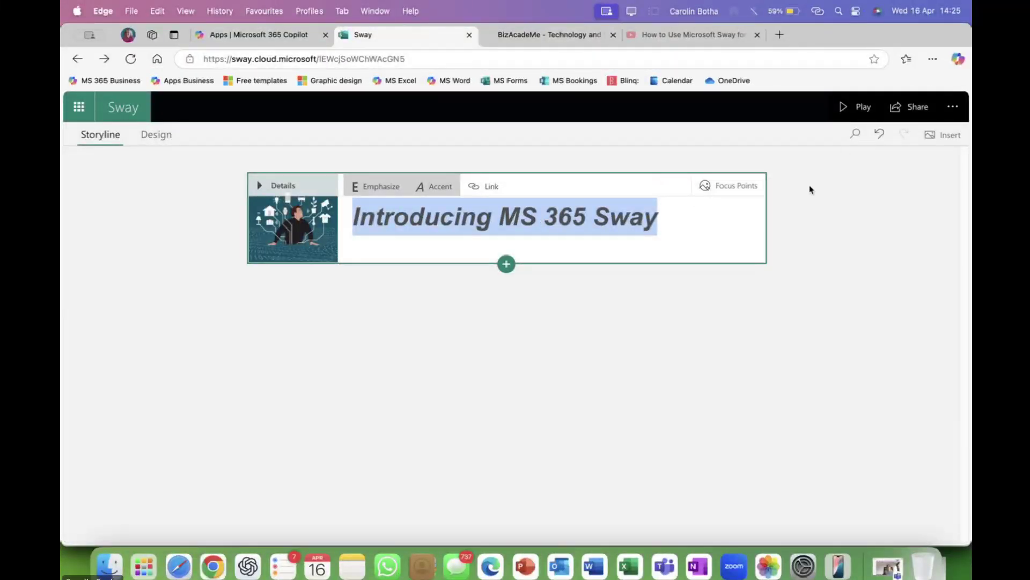
Step: Look through the Text, Media and Group card types and add a Text card below the title card
left_click(507, 265)
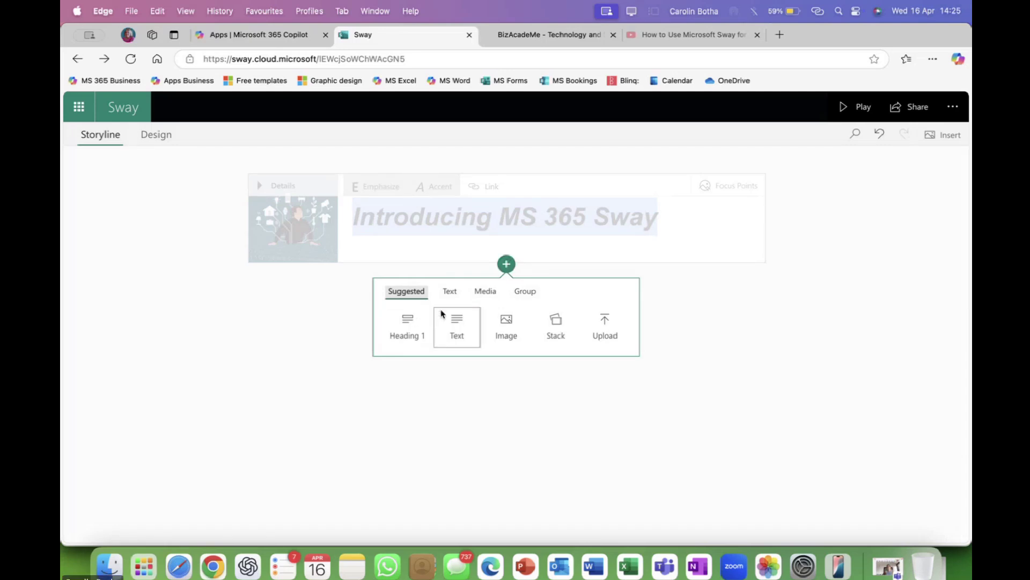
left_click(450, 291)
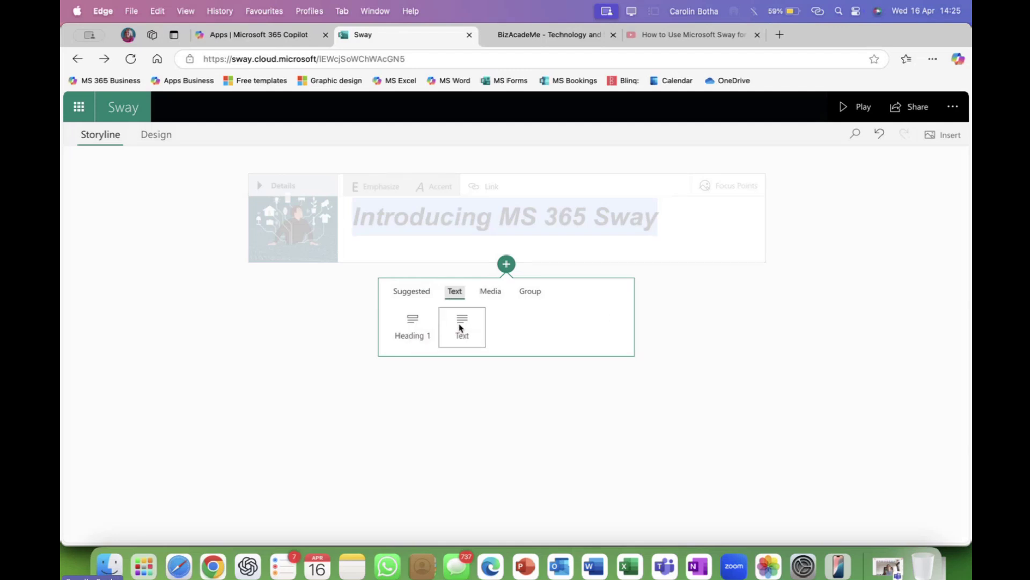
left_click(490, 291)
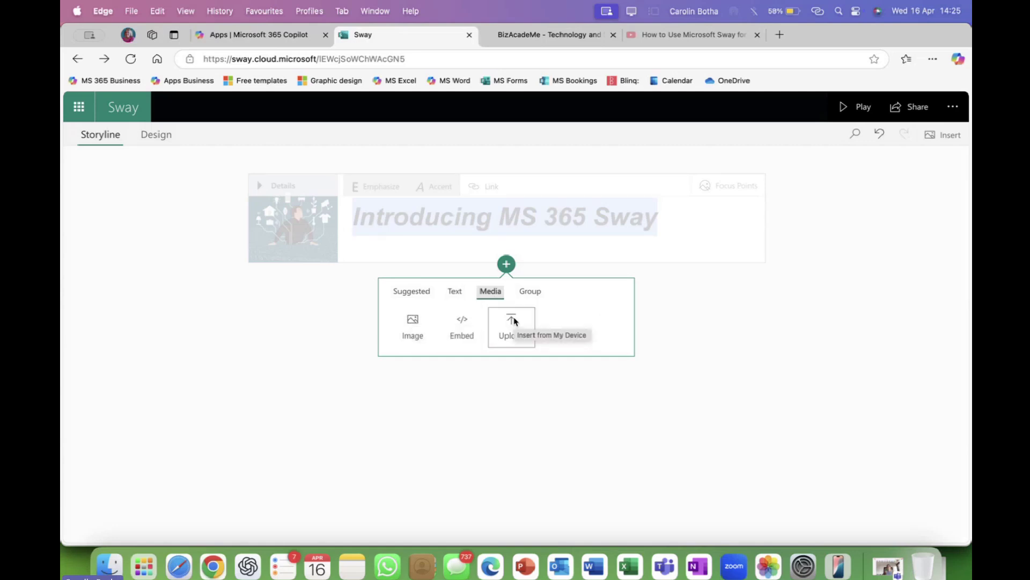
left_click(530, 291)
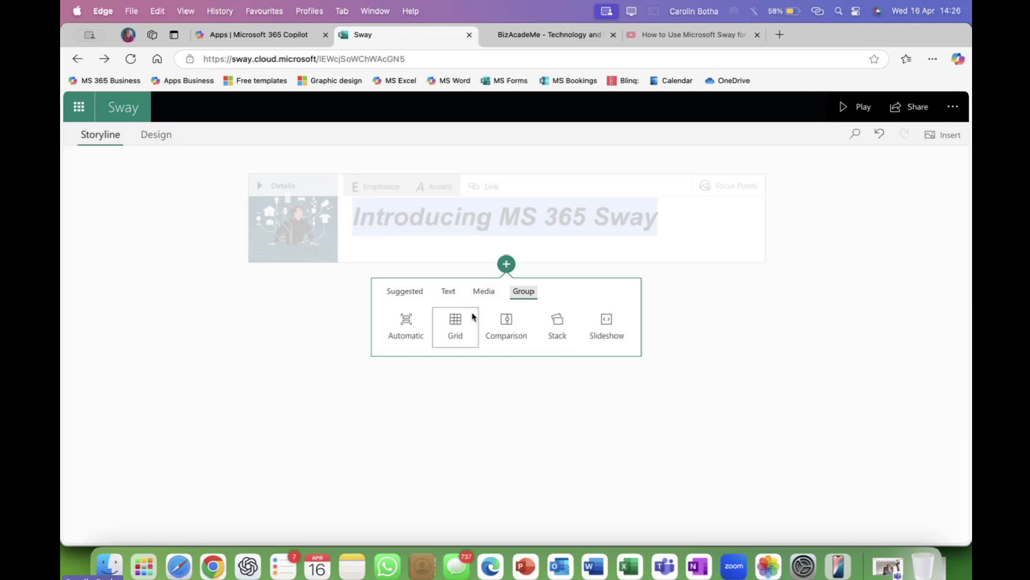
left_click(449, 291)
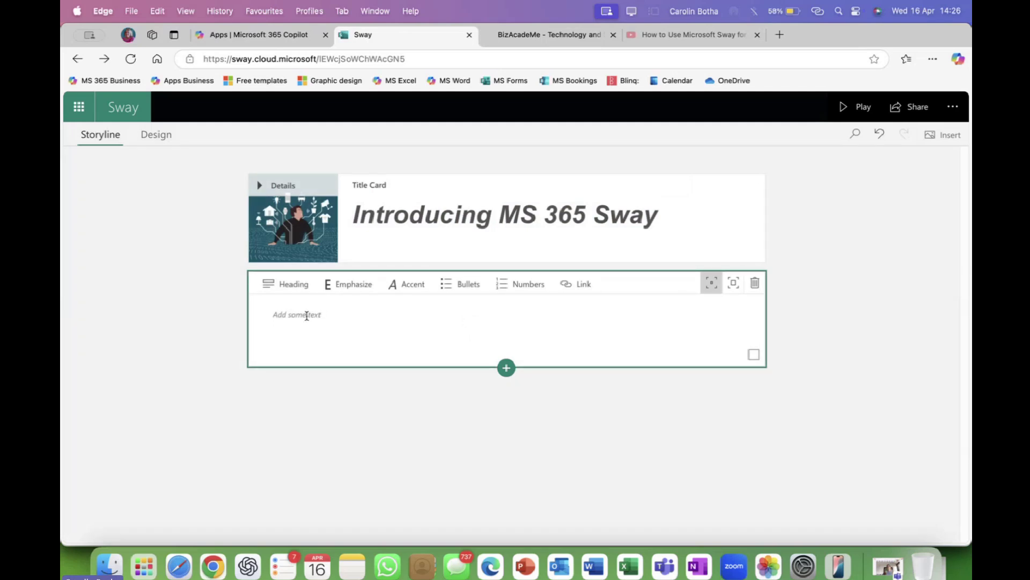
Step: Copy the "Cards: drag-and-drop" heading and the five card descriptions from PowerPoint slide 18 into the Text card in Sway
left_click(307, 316)
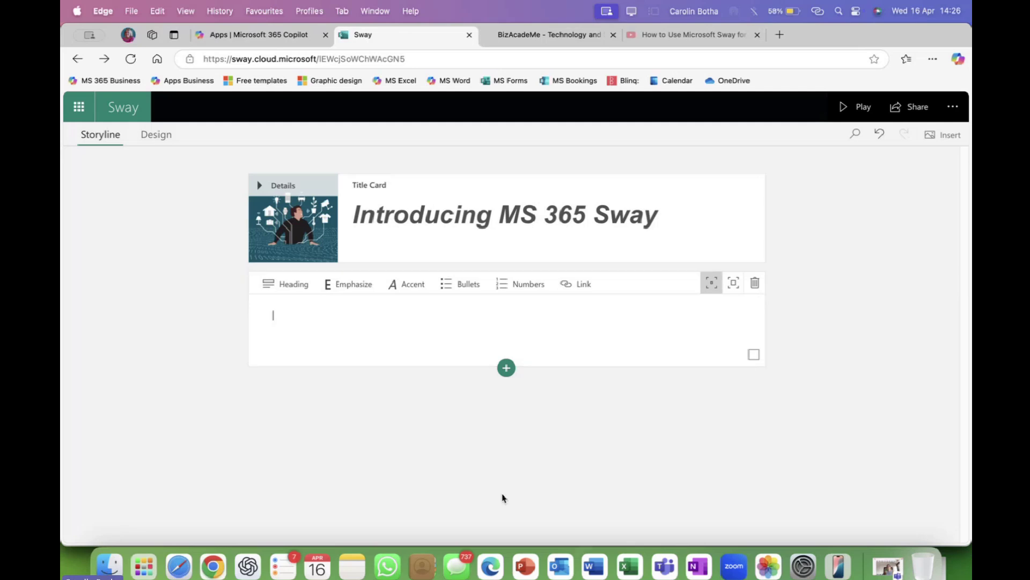
left_click(525, 566)
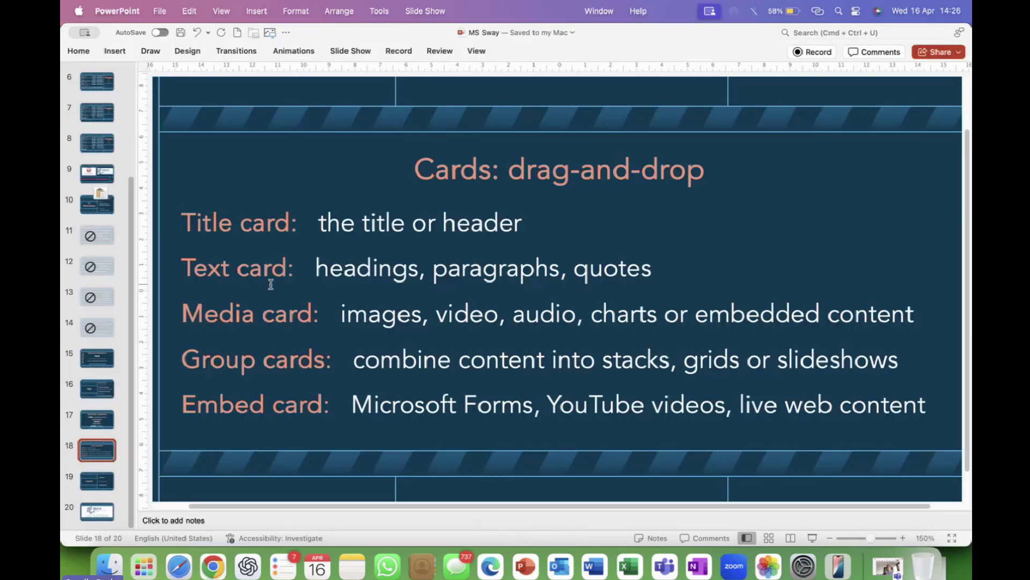
left_click_drag(418, 169, 802, 330)
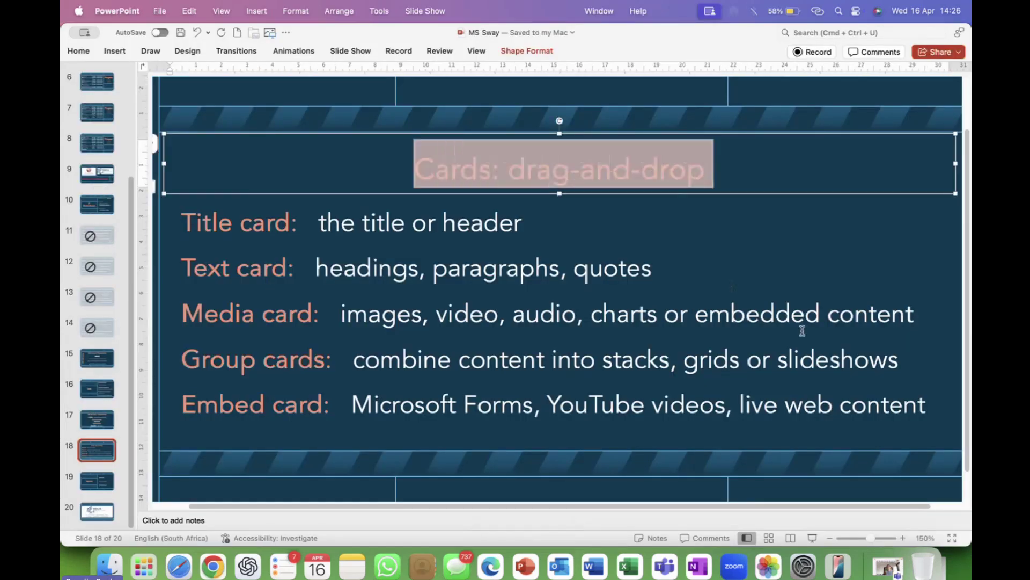
left_click_drag(182, 220, 470, 240)
key("super+z")
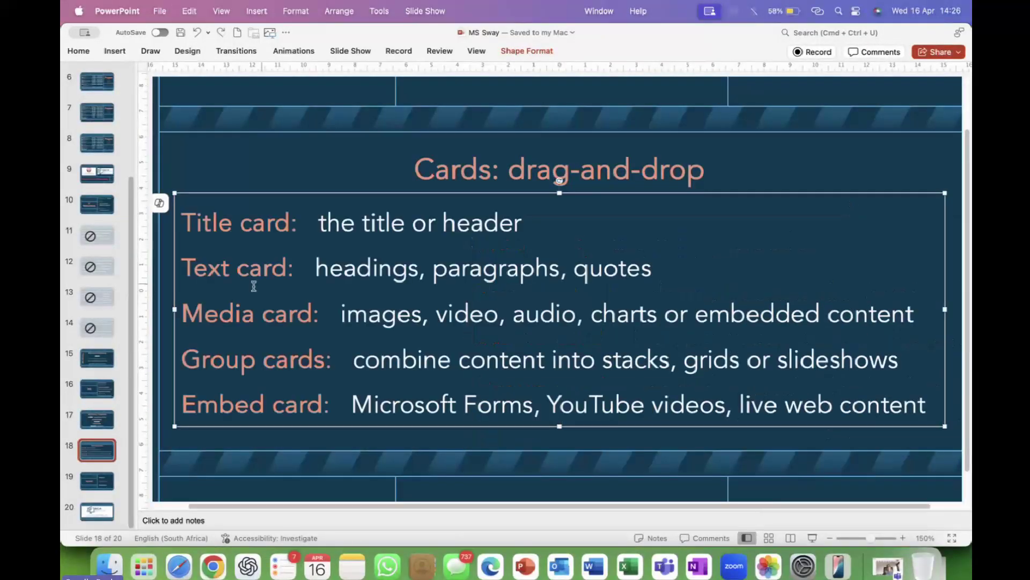
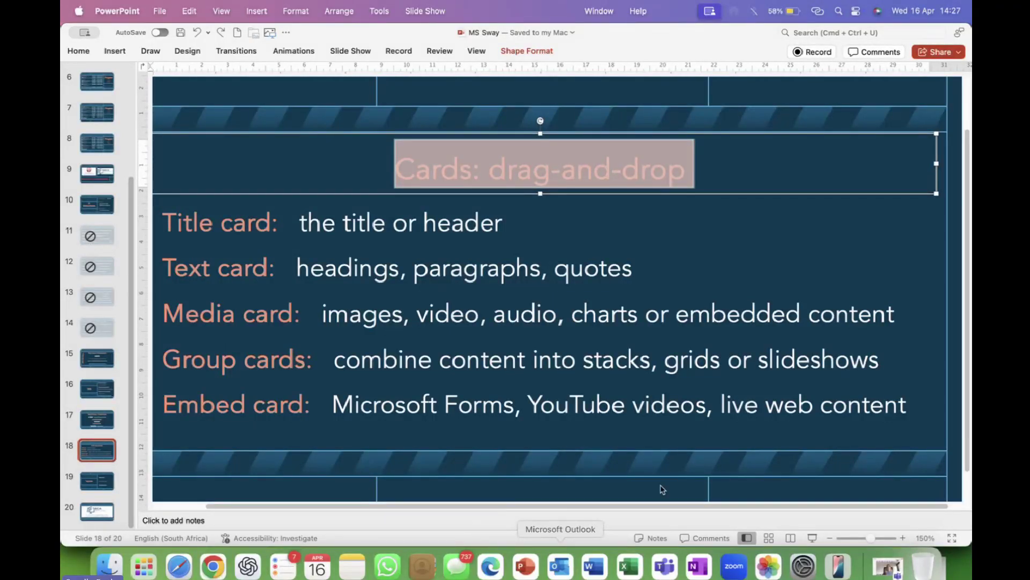
left_click(491, 566)
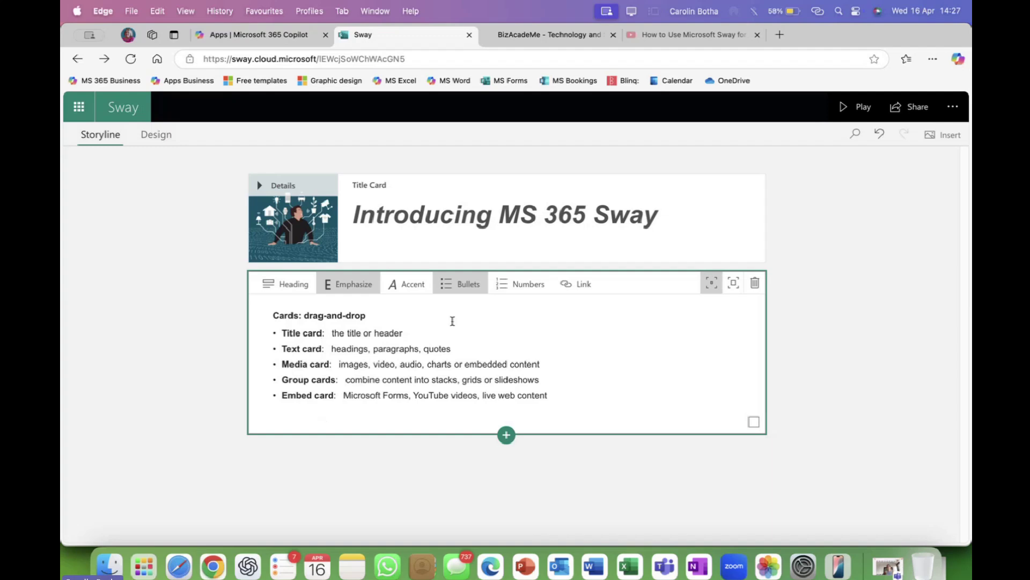
Step: Preview the Sway with the filled Text card and return to the storyline
left_click(517, 228)
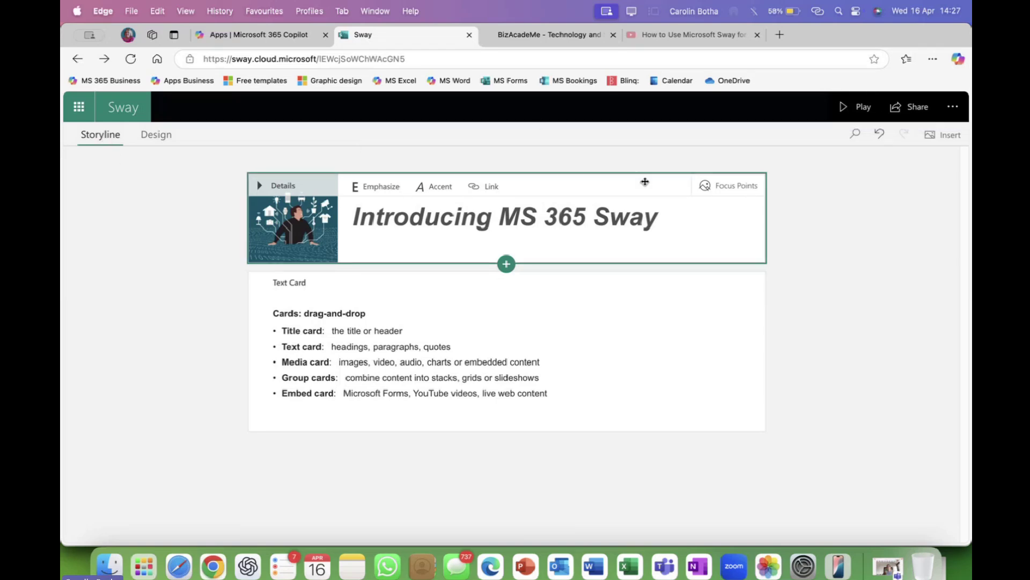
left_click(869, 108)
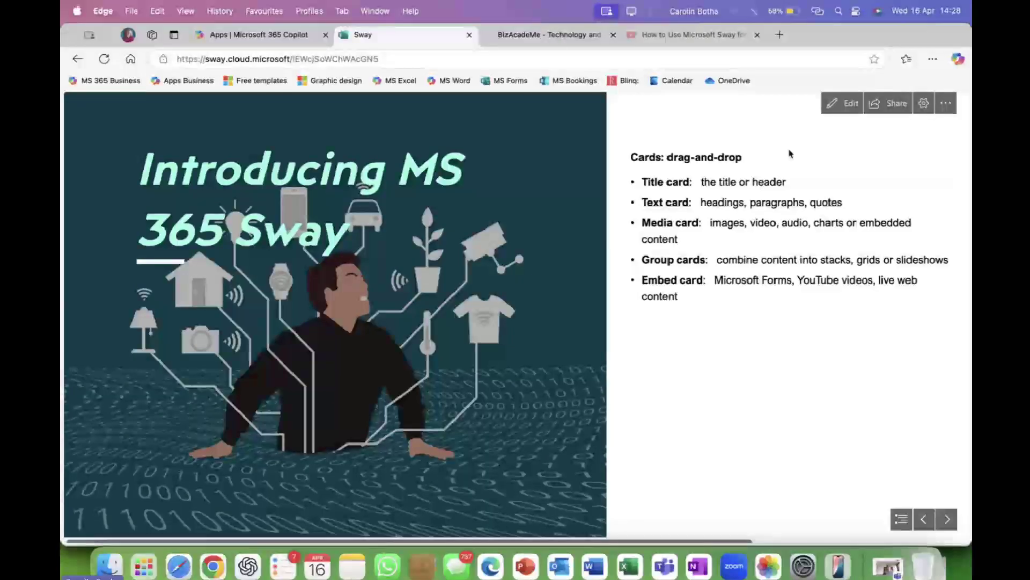
left_click(837, 103)
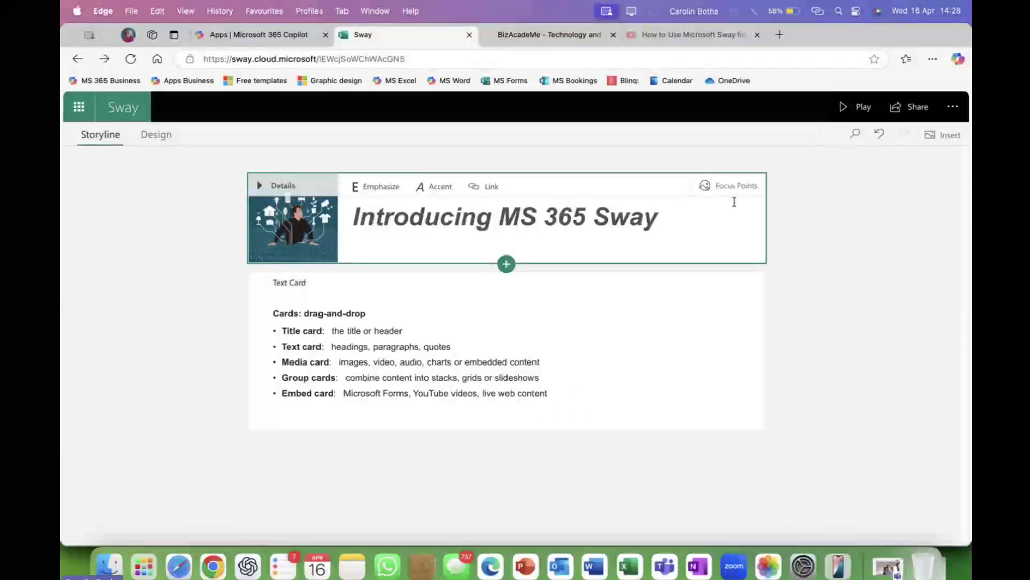
Step: Change the Sway's layout style to Vertical, preview it through to the Text card and return to editing
left_click(156, 136)
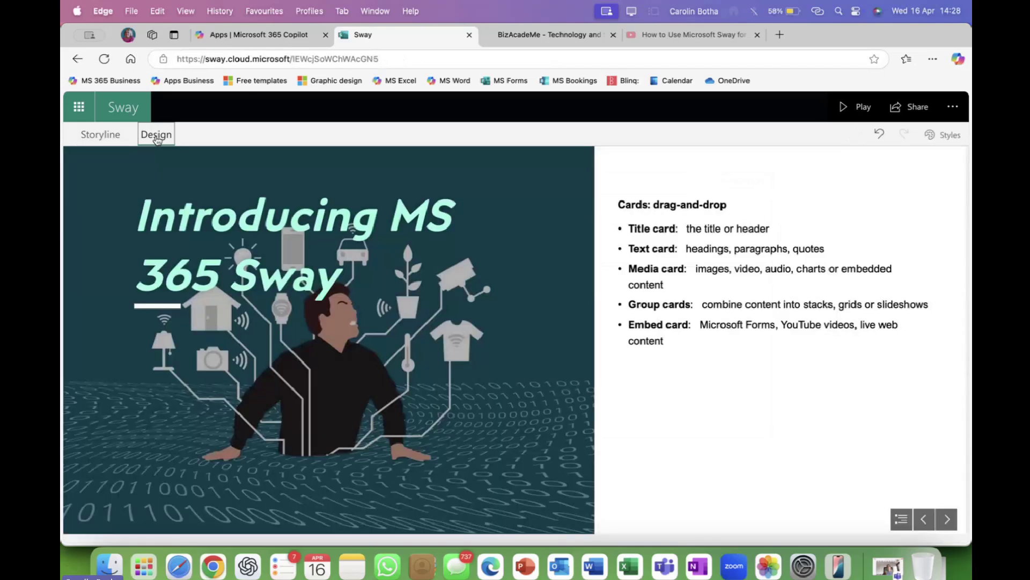
left_click(946, 136)
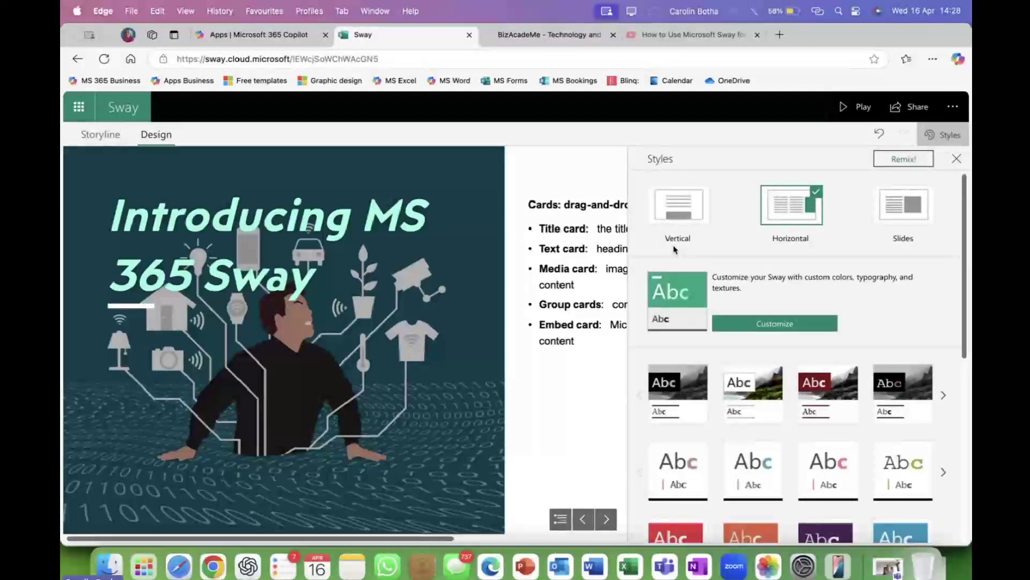
left_click(686, 223)
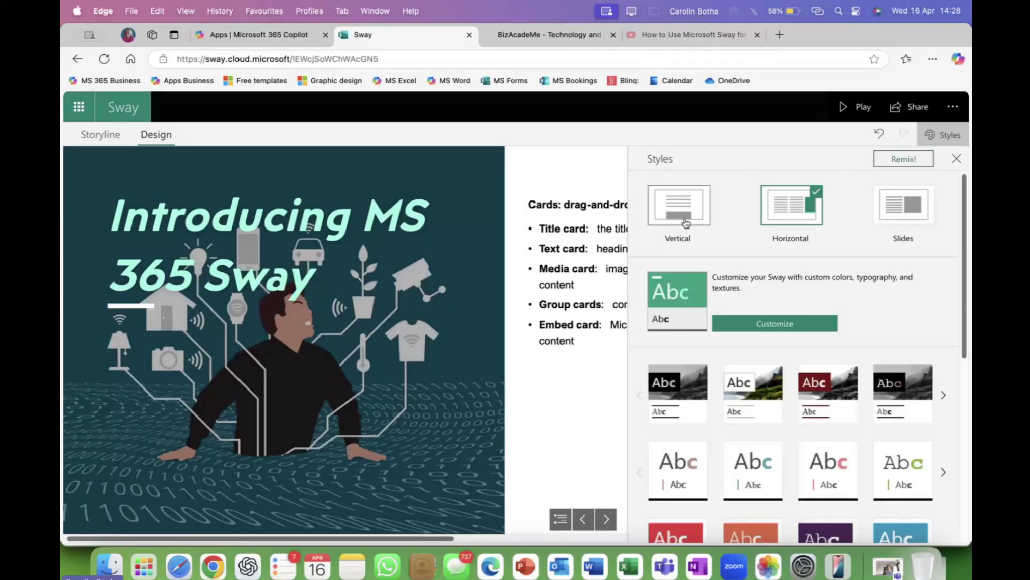
left_click(858, 109)
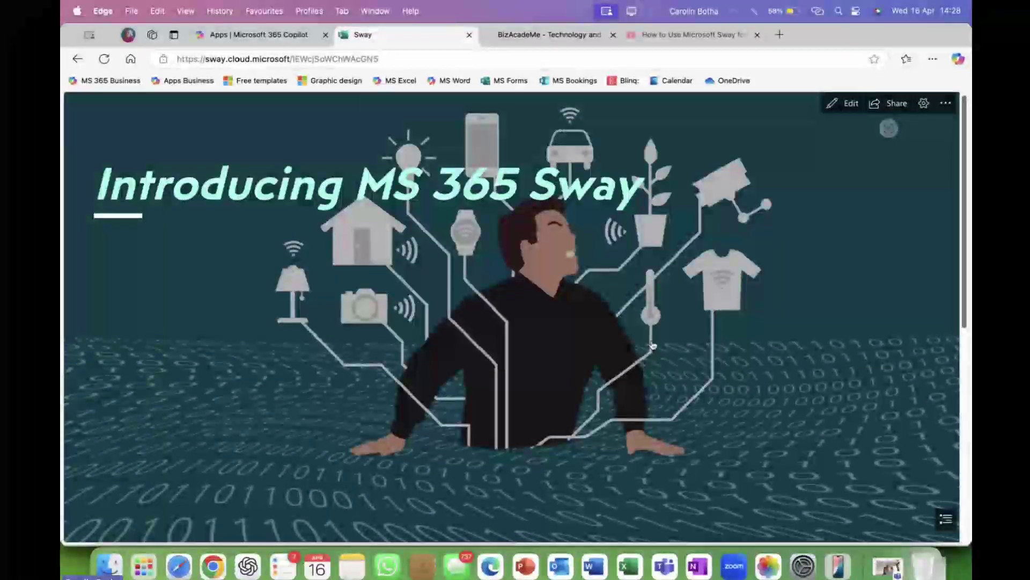
scroll(653, 345, "down", 10)
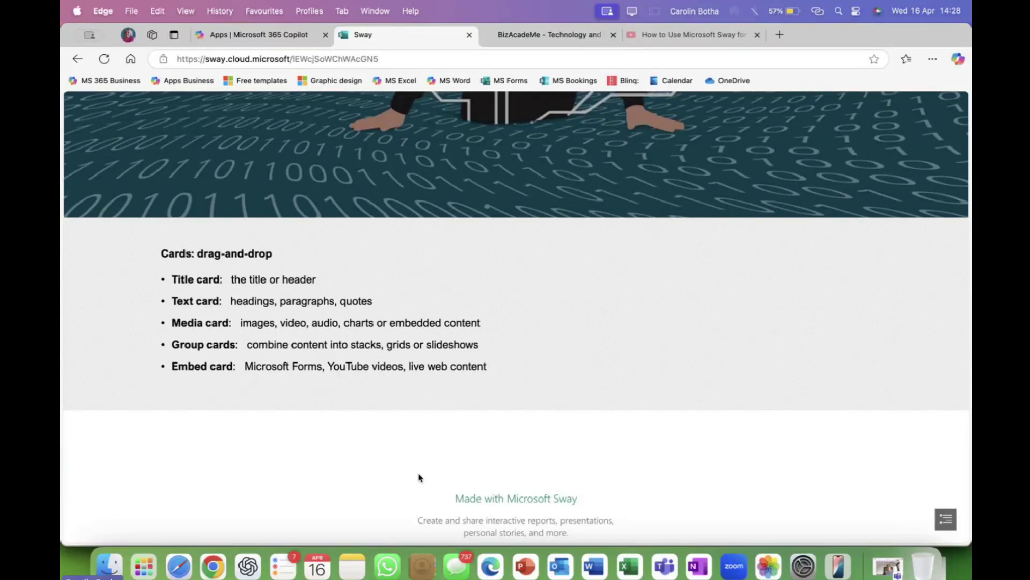
key("super+Left")
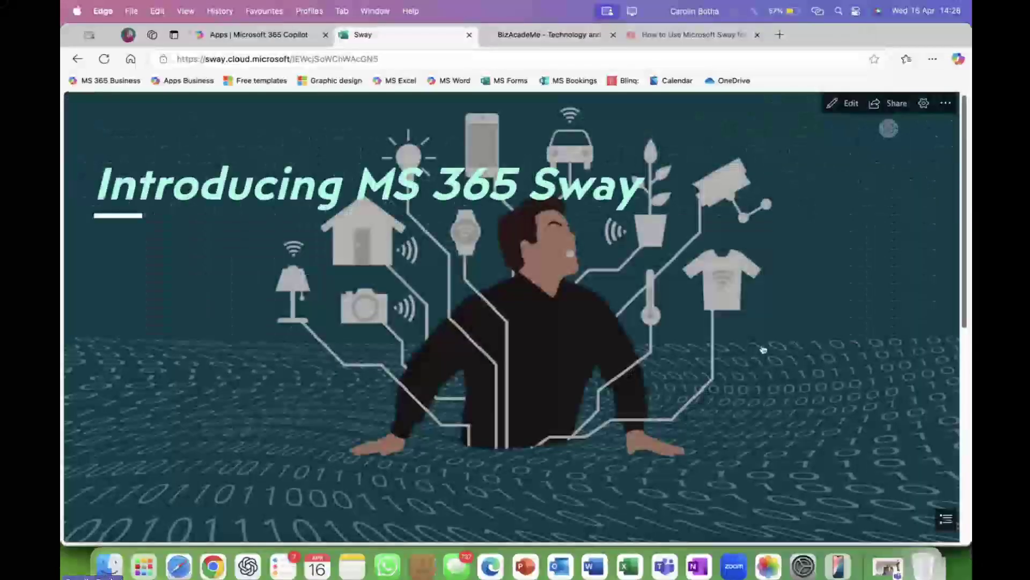
left_click(845, 105)
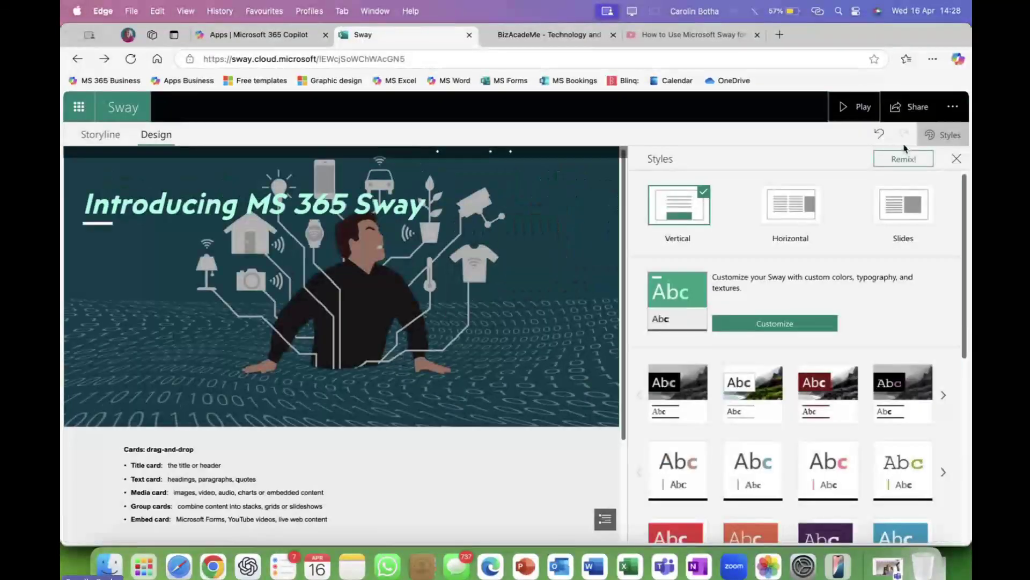
Step: Set the Sway's layout style to Slides and advance the design preview to the Text card slide
left_click(159, 144)
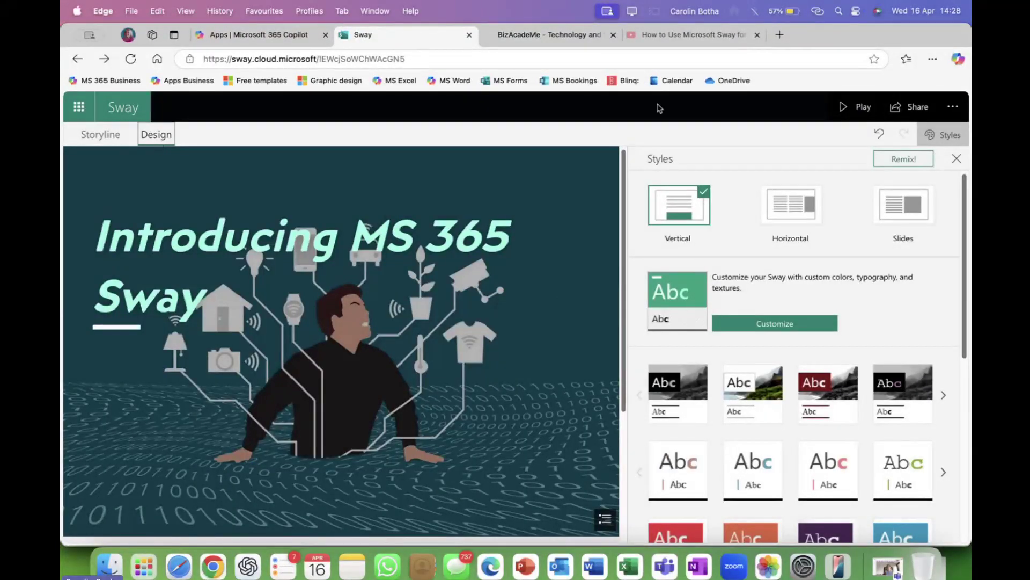
left_click(932, 137)
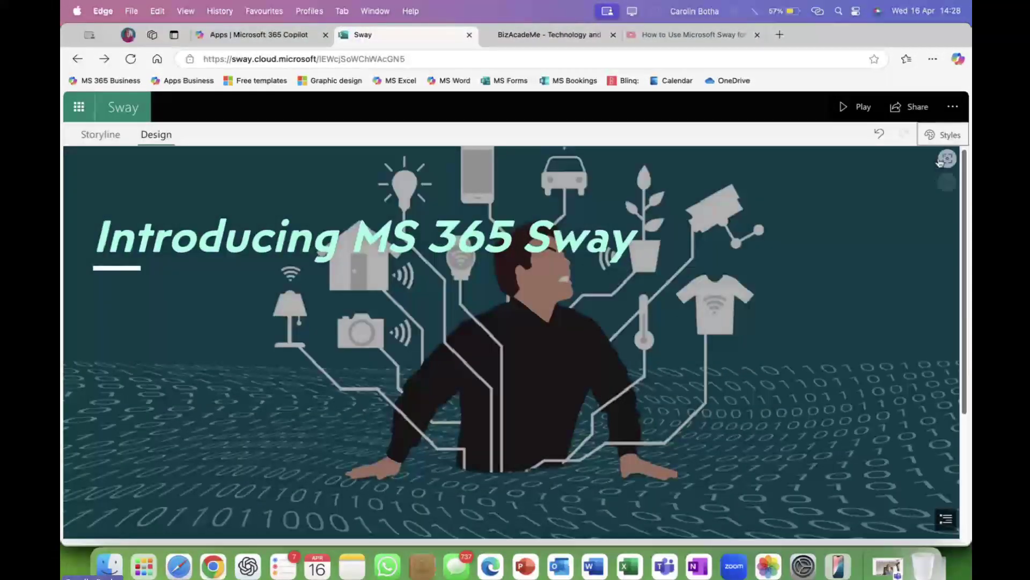
left_click(946, 136)
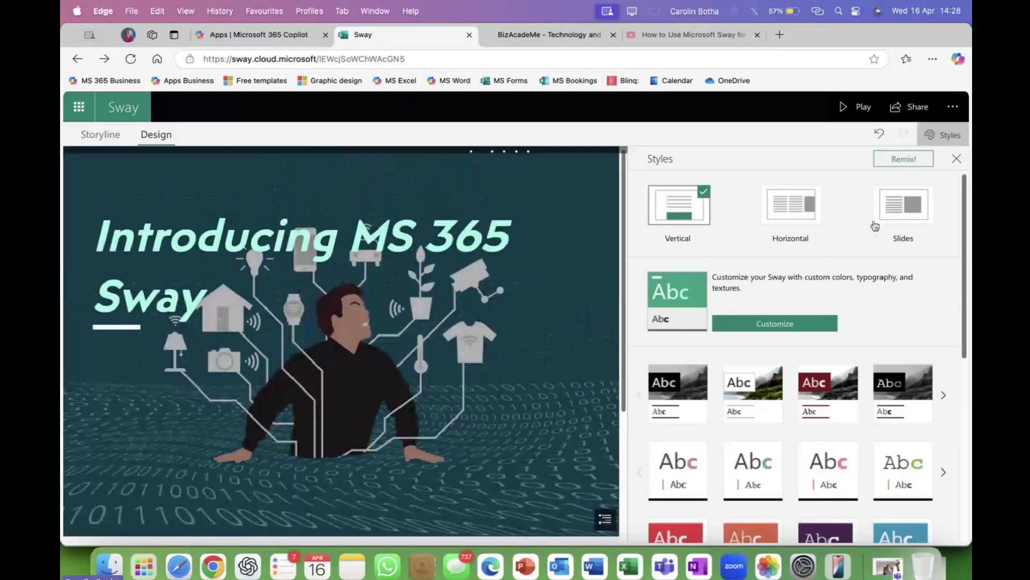
left_click(903, 217)
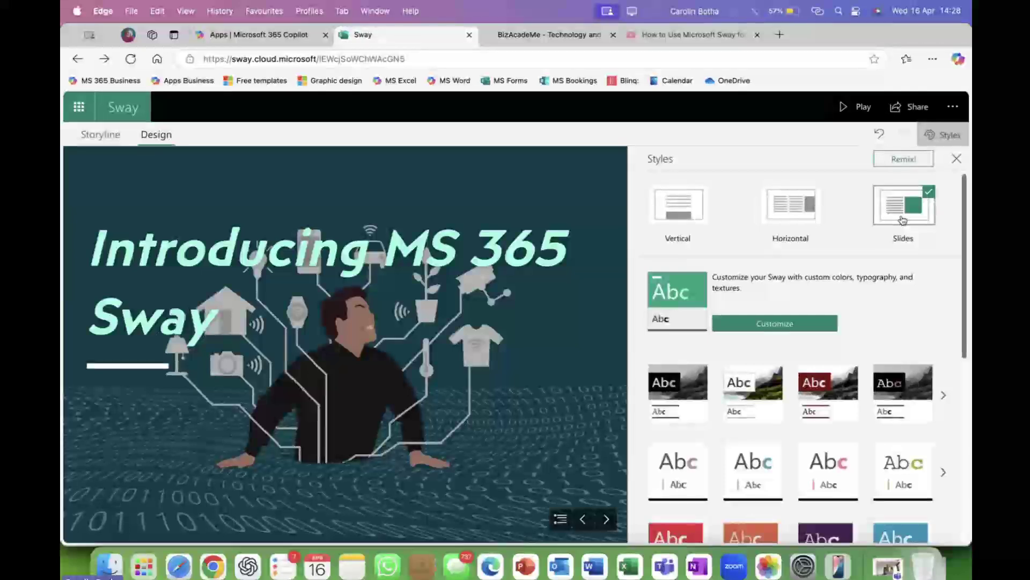
scroll(942, 193, "down", 3)
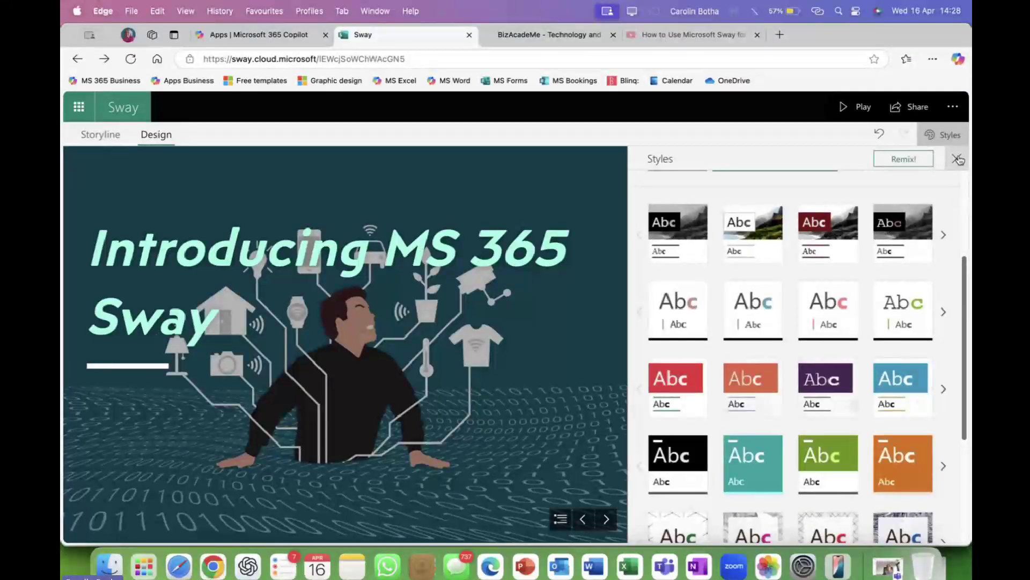
left_click(958, 157)
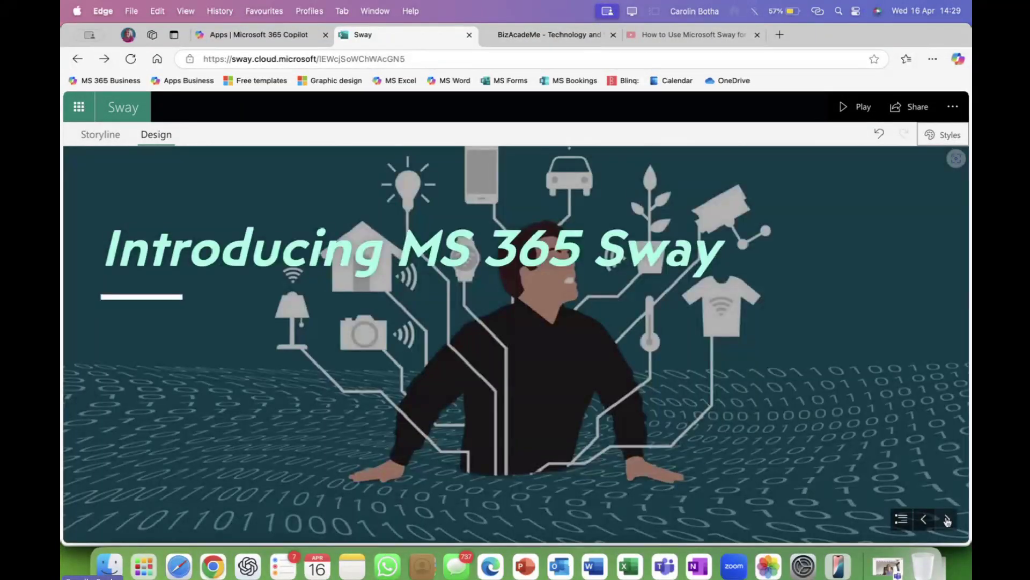
left_click(947, 519)
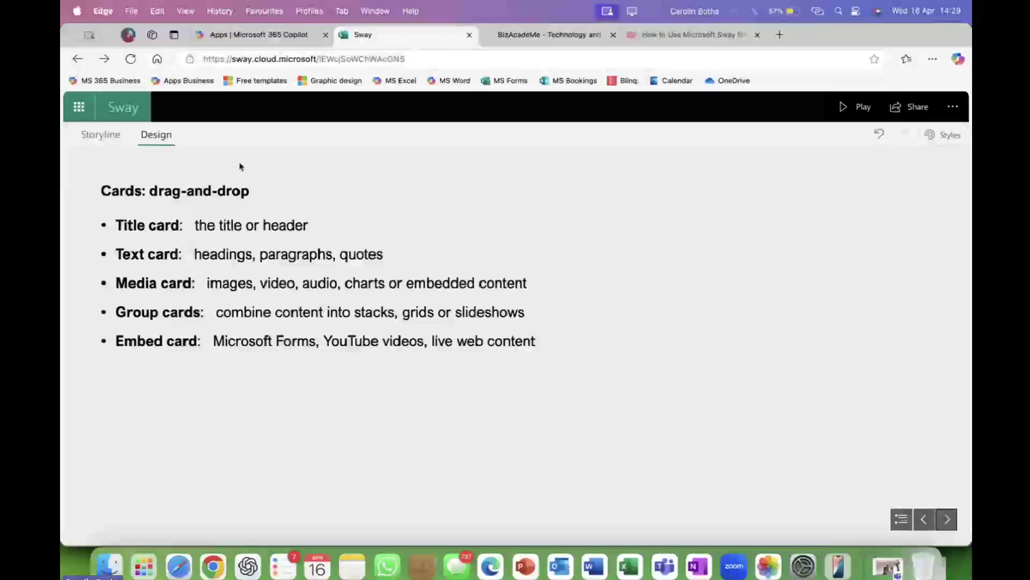
Step: Compare the cards in the storyline with how they appear in the design view
left_click(101, 137)
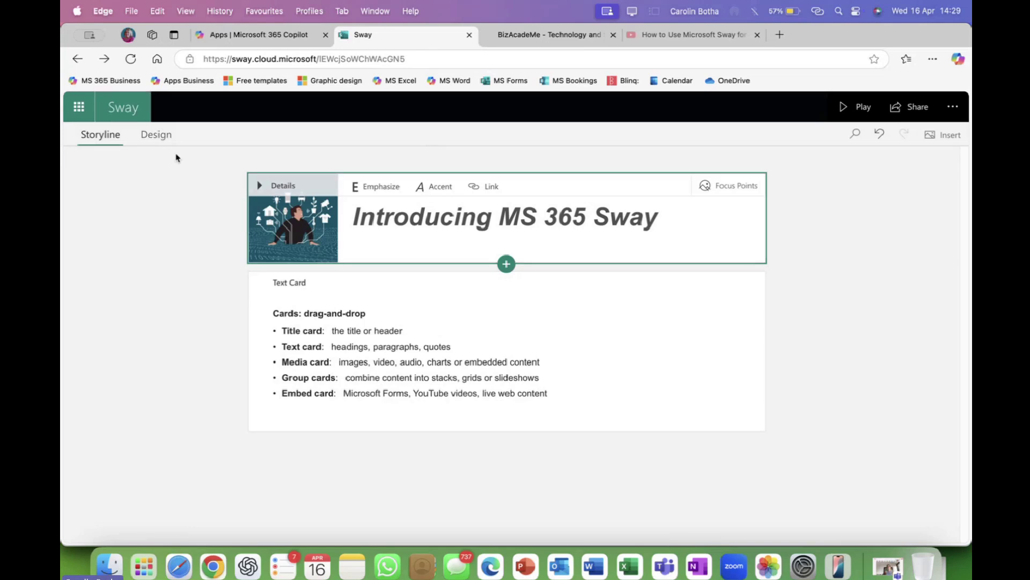
left_click(156, 134)
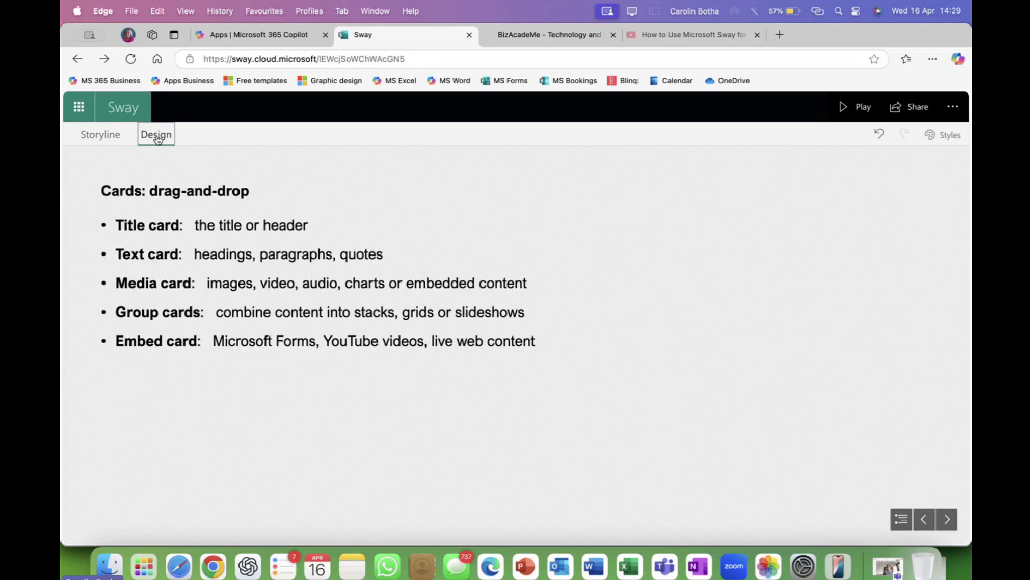
left_click(115, 137)
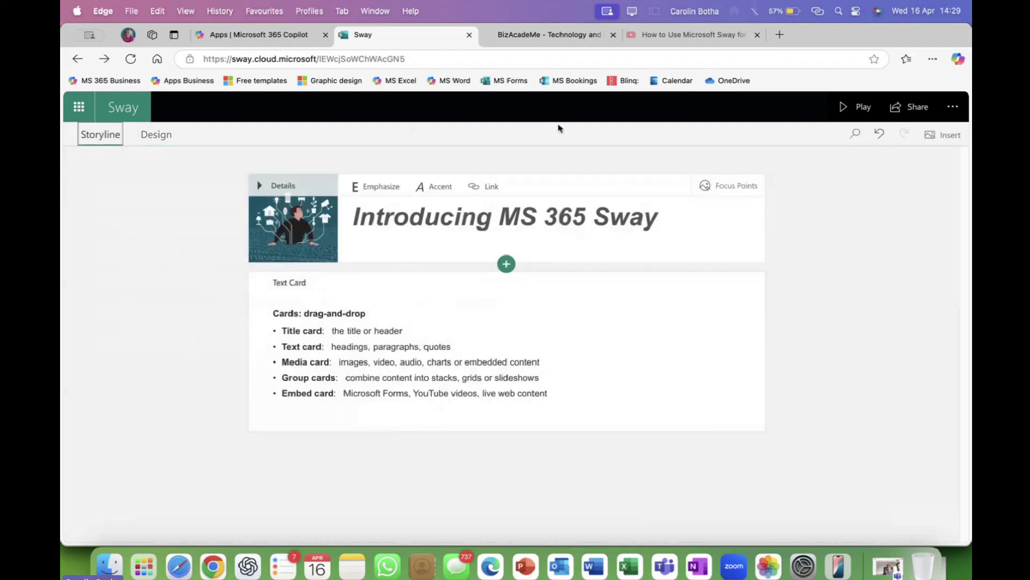
Step: Examine the available style themes for the Sway in the design view, including their colours, fonts and textures
left_click(164, 138)
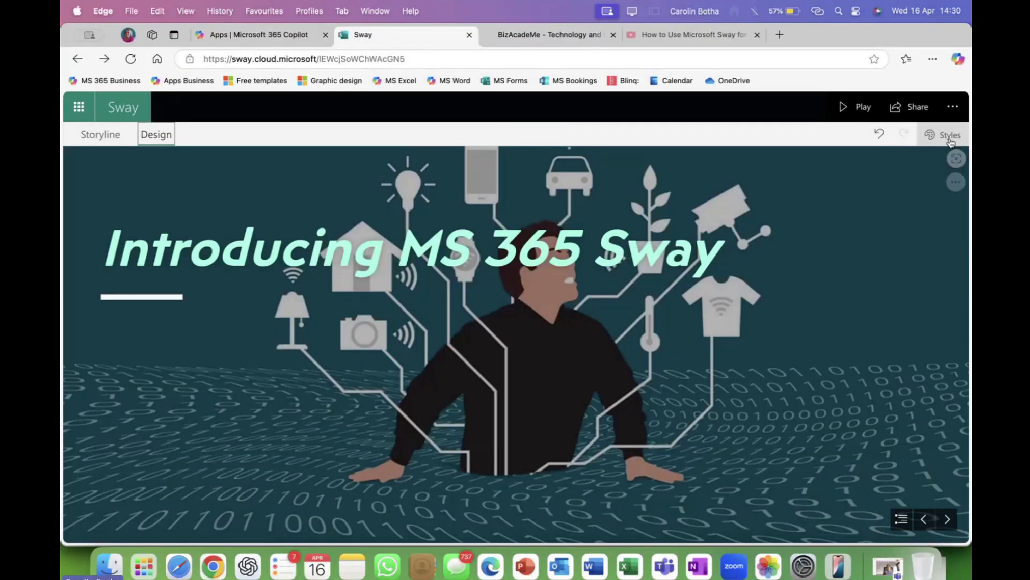
left_click(942, 134)
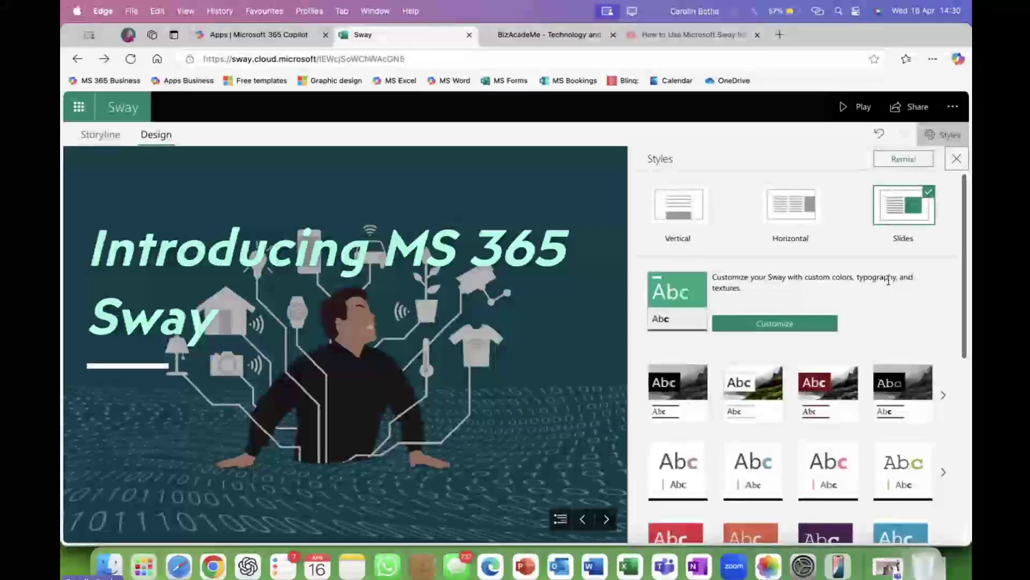
scroll(805, 349, "down", 2)
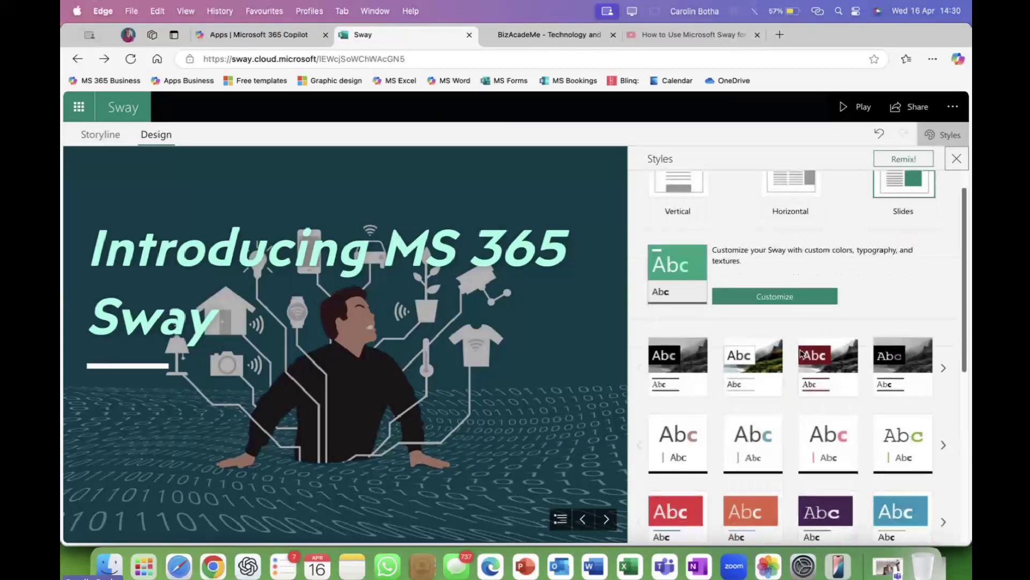
scroll(801, 354, "down", 3)
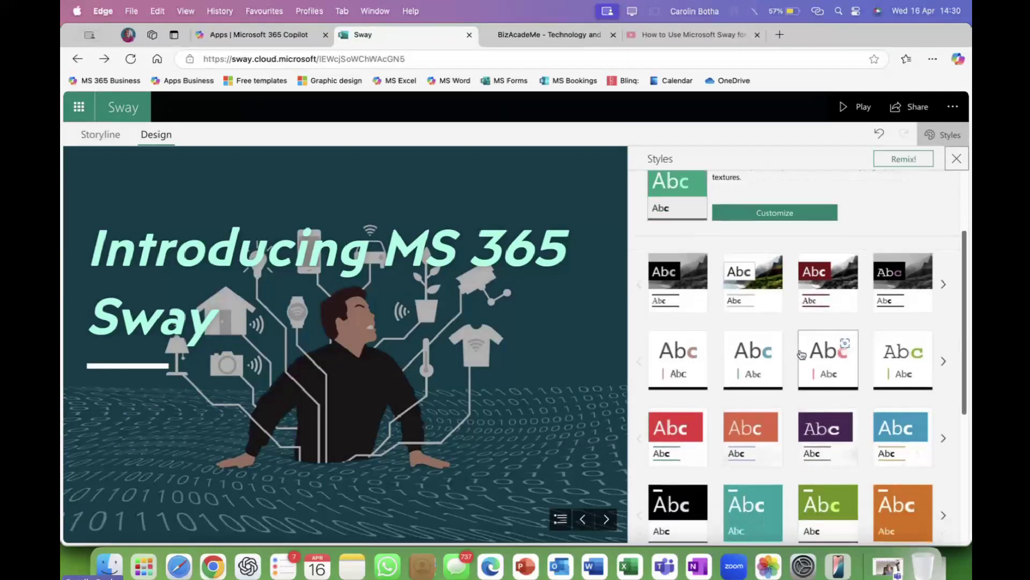
scroll(802, 355, "down", 2)
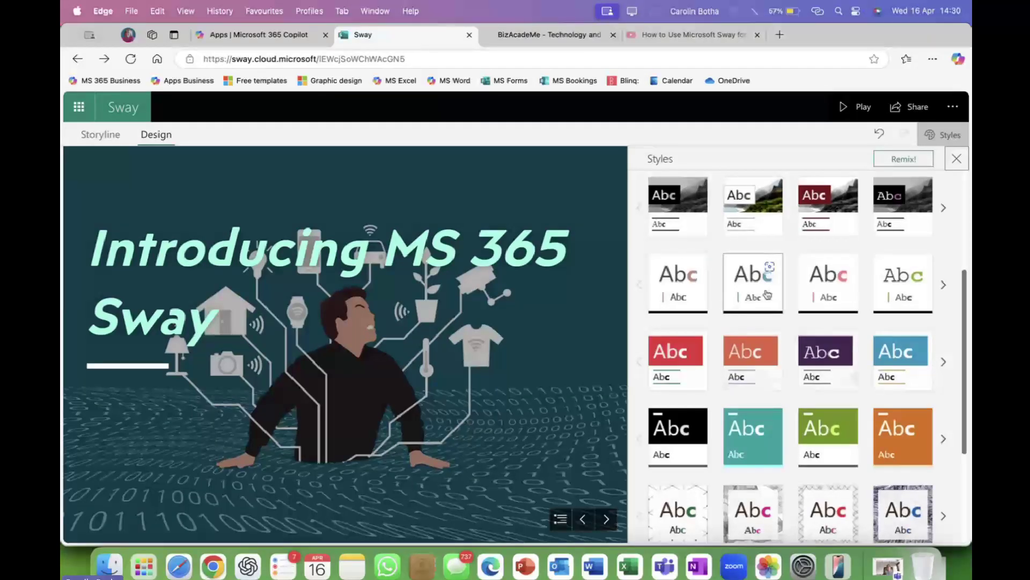
scroll(767, 294, "down", 1)
scroll(767, 294, "down", 2)
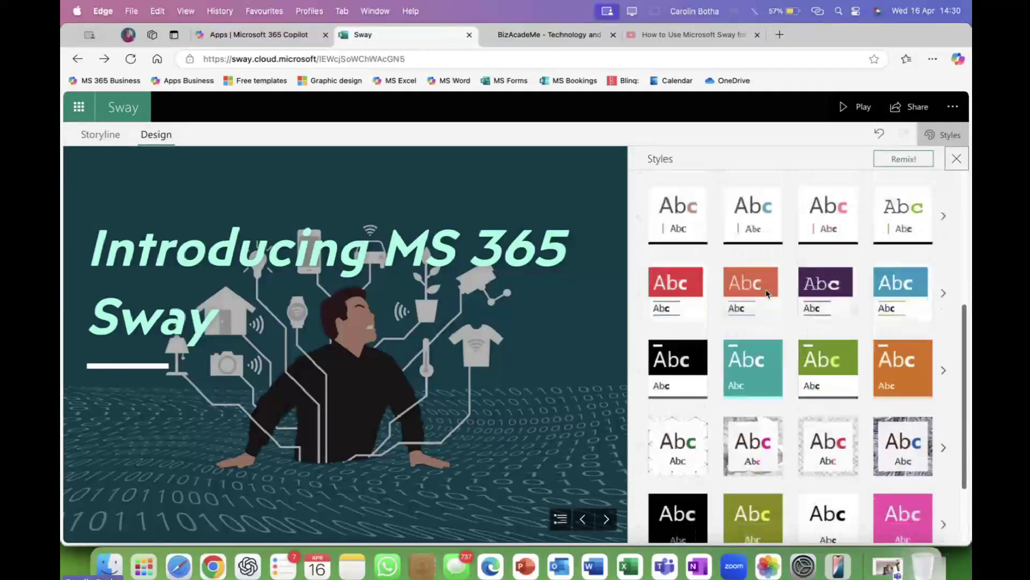
scroll(767, 294, "down", 3)
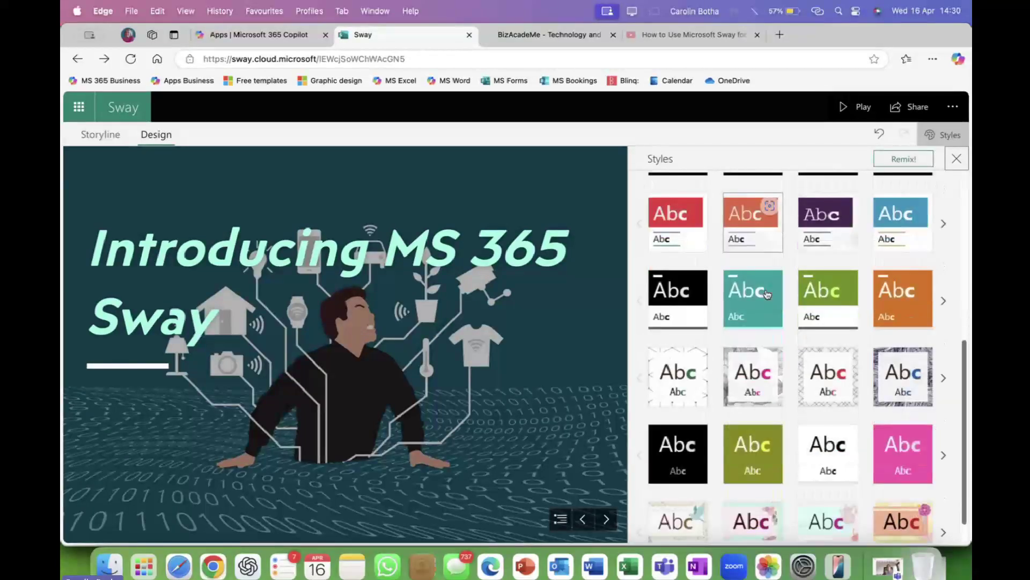
scroll(768, 294, "down", 1)
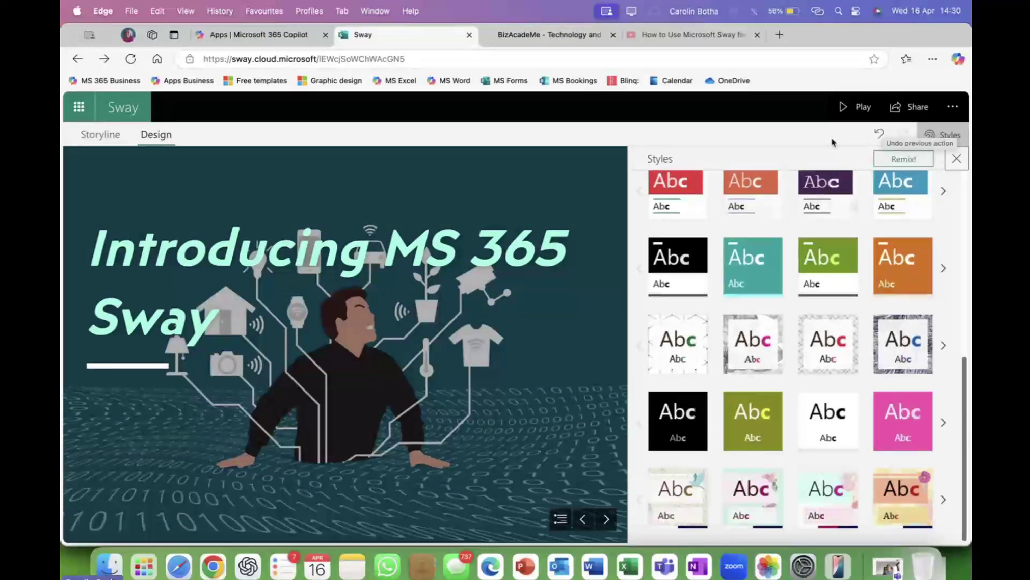
scroll(762, 236, "up", 2)
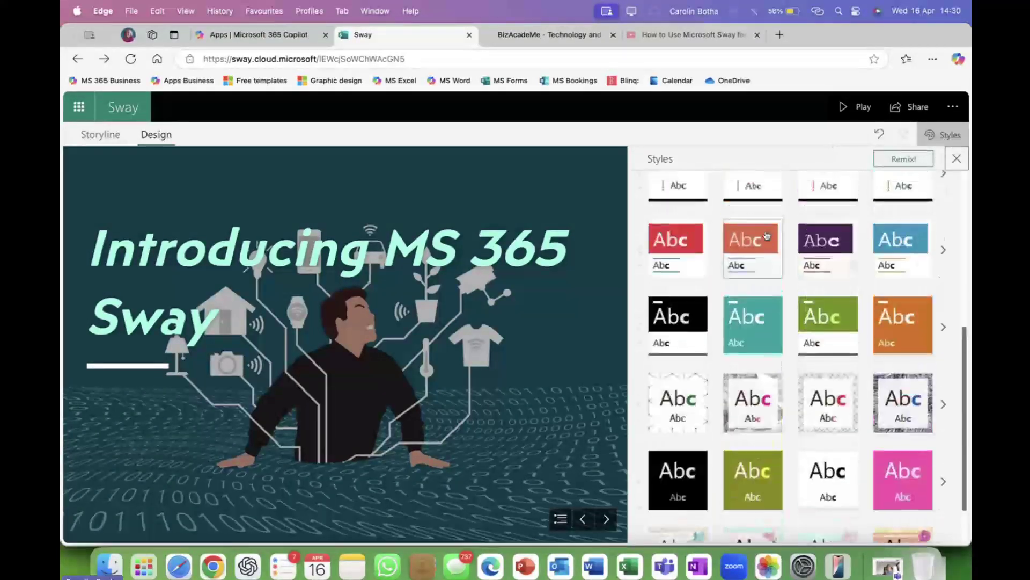
Step: Try the purple, orange and blue title-banner styles on the Sway one after another
left_click(825, 256)
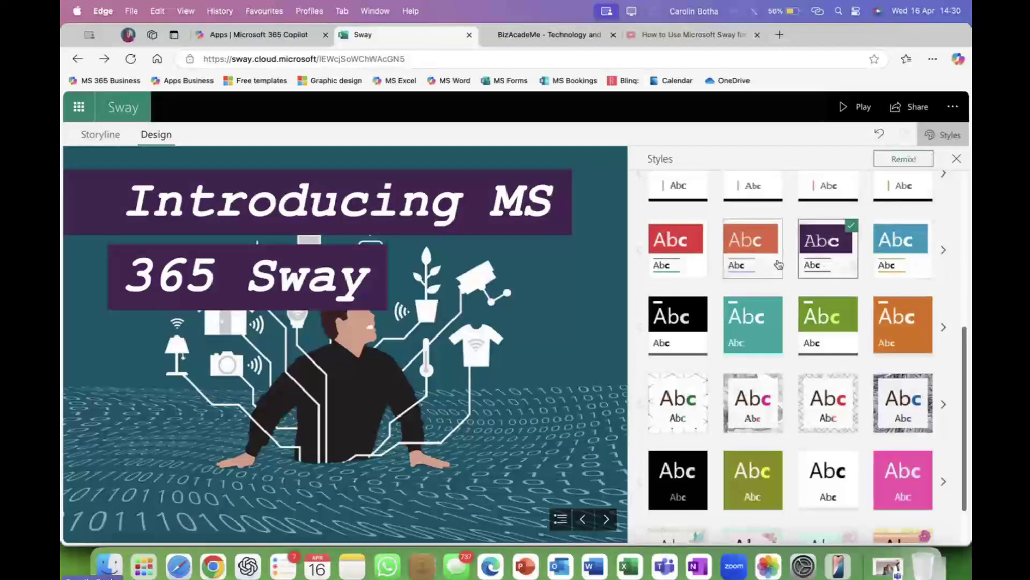
left_click(761, 255)
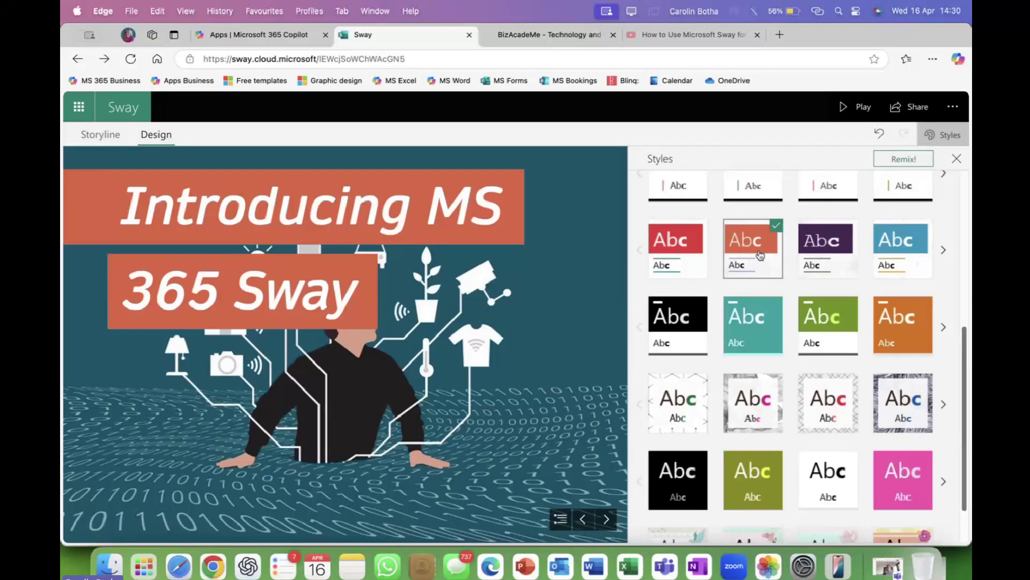
left_click(907, 244)
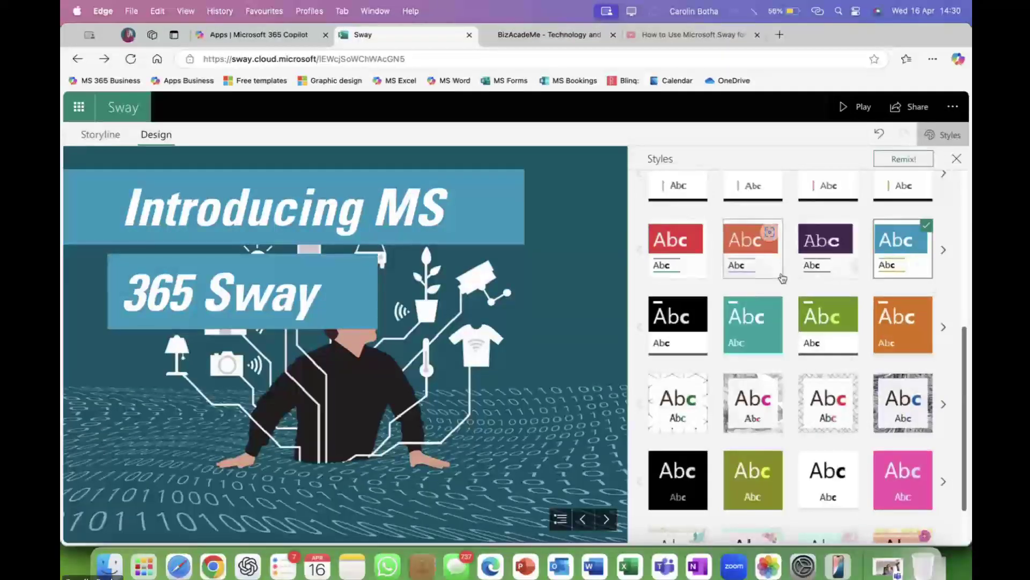
scroll(793, 269, "up", 5)
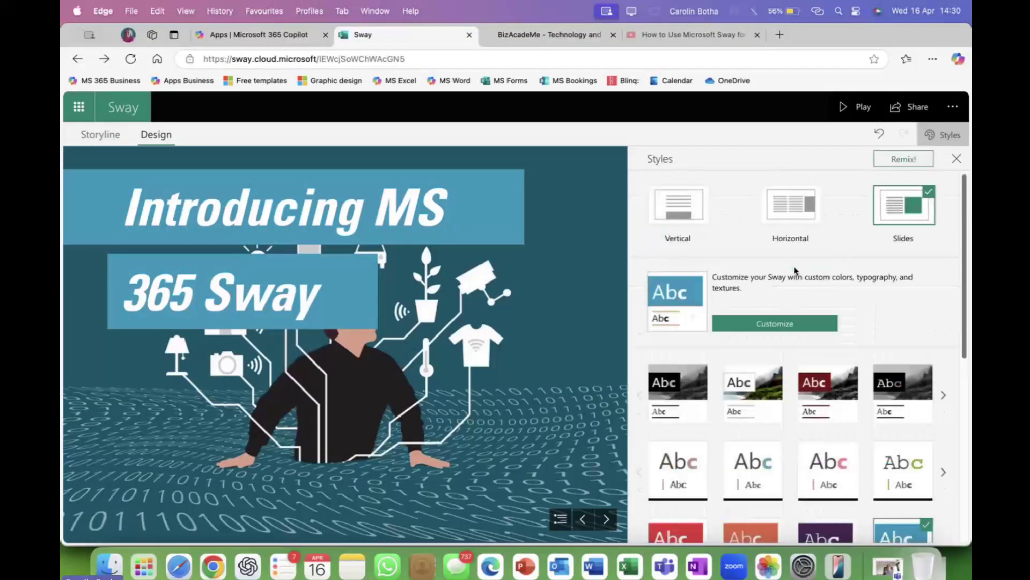
Step: Undo the recent style changes back to the green theme with the Vertical layout
left_click(879, 135)
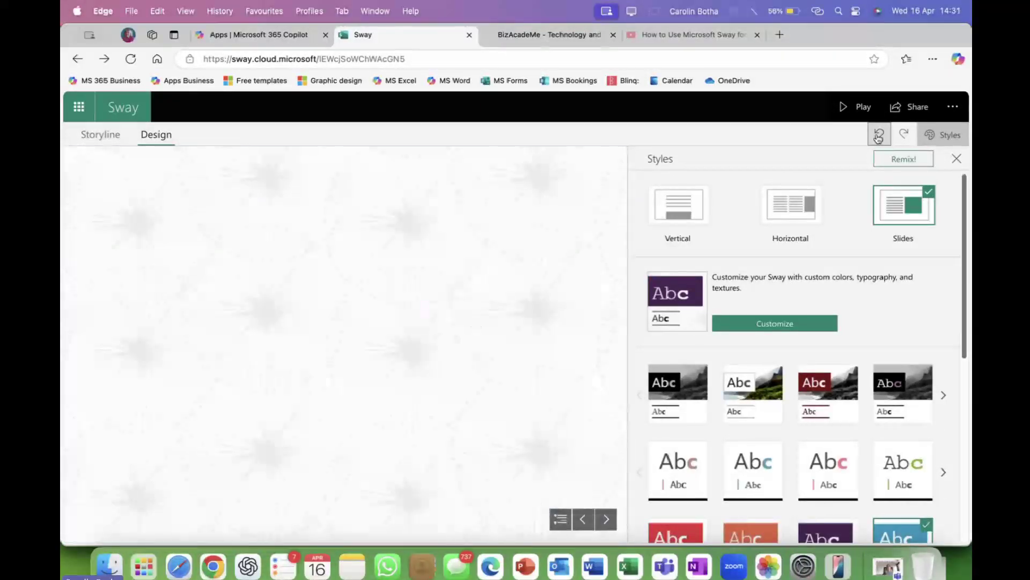
left_click(878, 138)
left_click(879, 139)
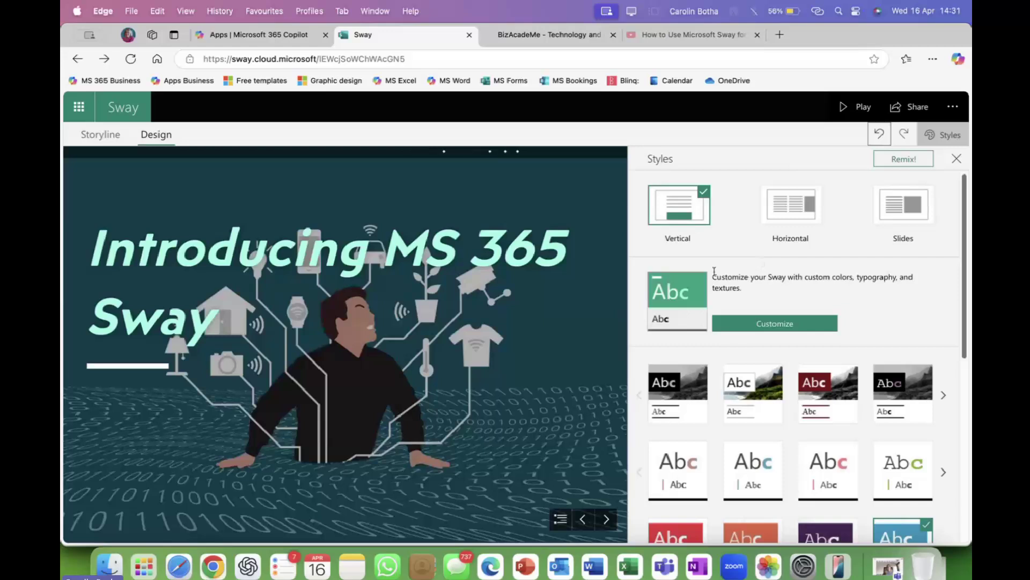
Step: Add a custom colour inspiration to the Sway's style using the hex code #172f49 copied from the mailchimp document in Word
scroll(732, 330, "down", 1)
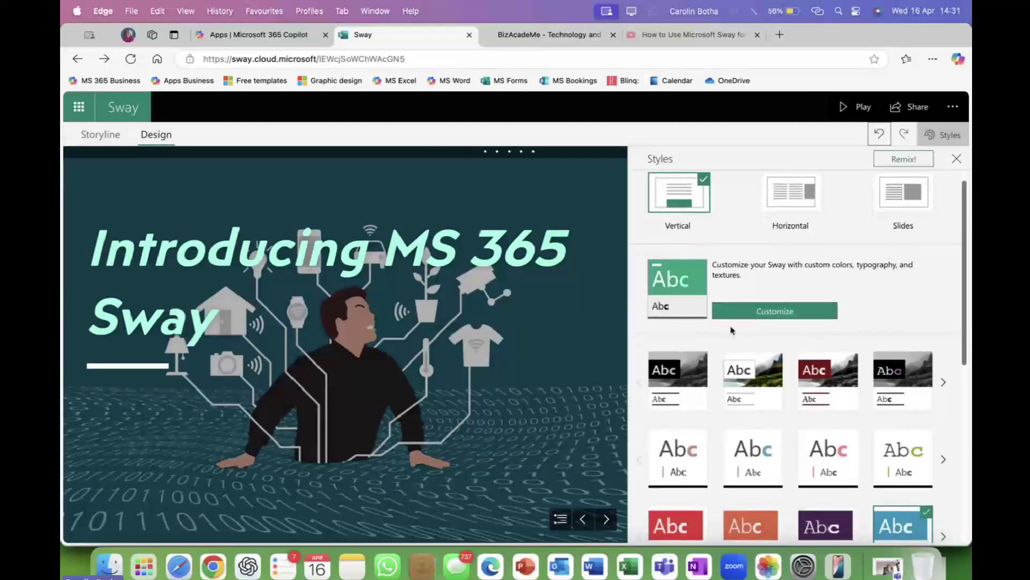
left_click(780, 321)
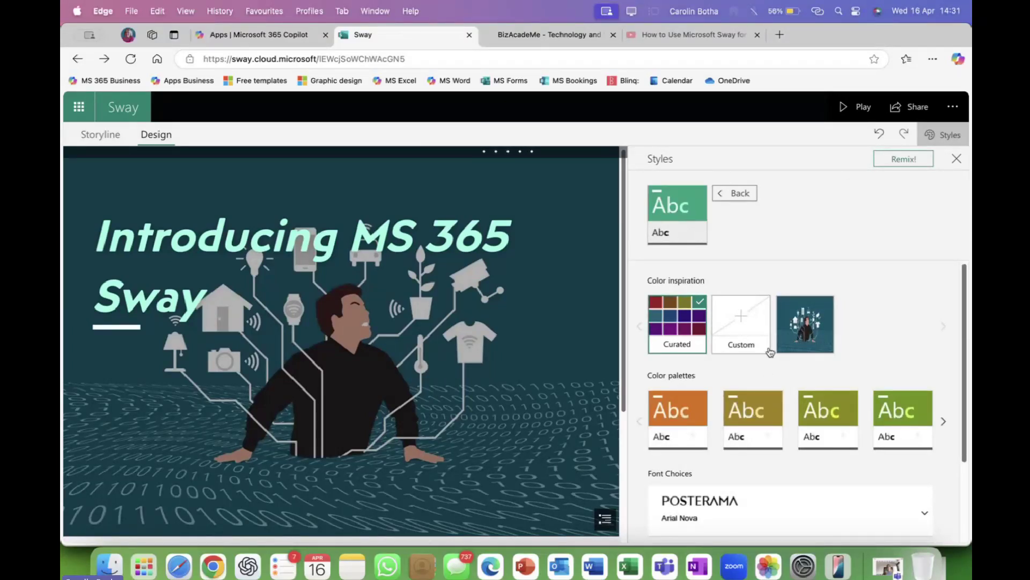
left_click(742, 308)
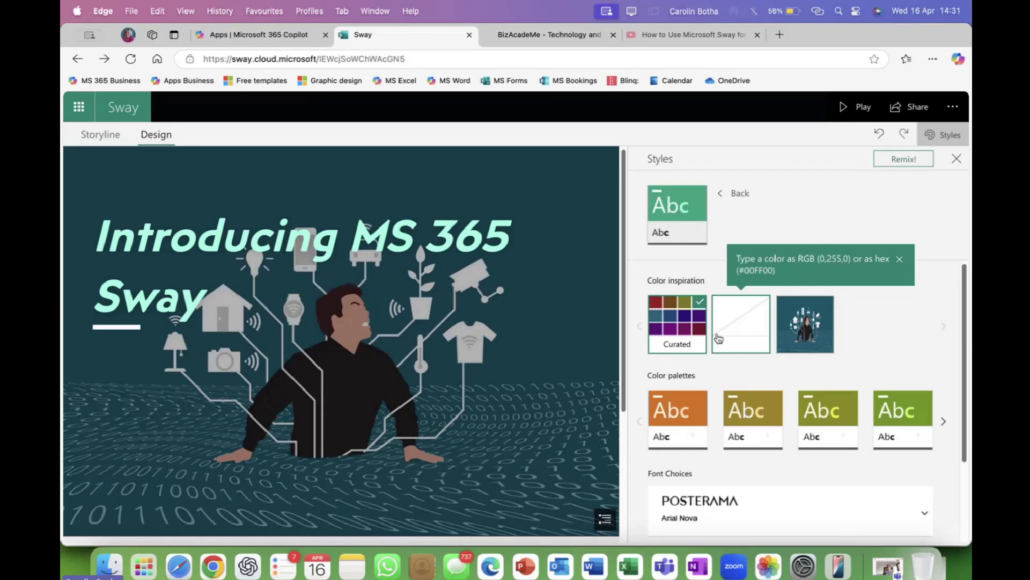
left_click(593, 566)
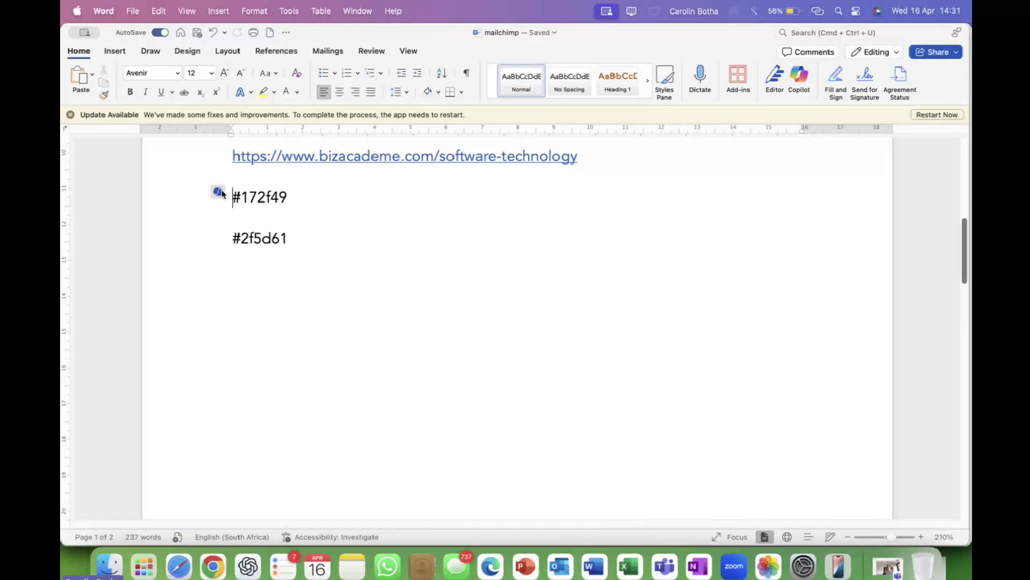
left_click_drag(229, 192, 289, 196)
key("super+c")
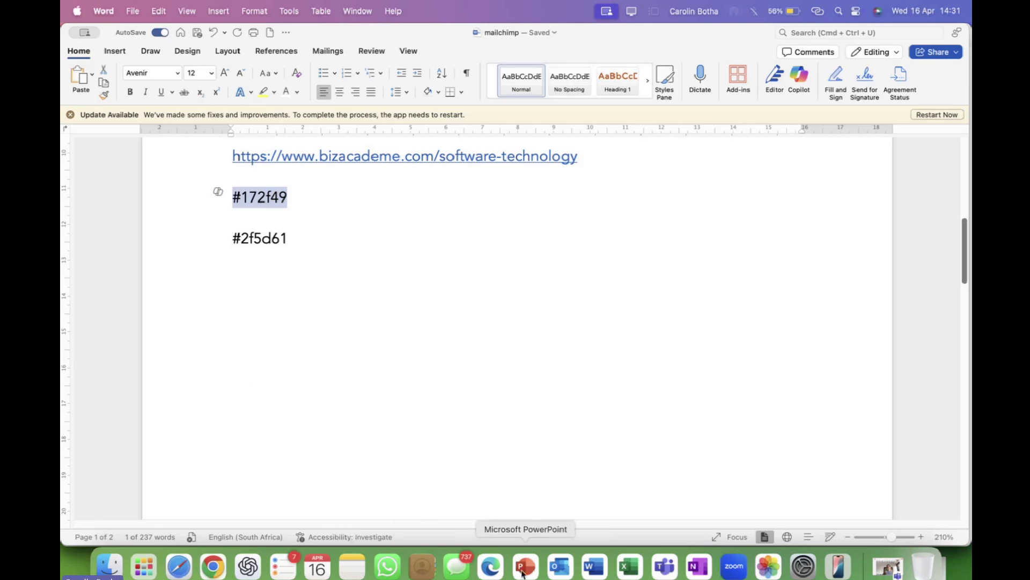
left_click(490, 567)
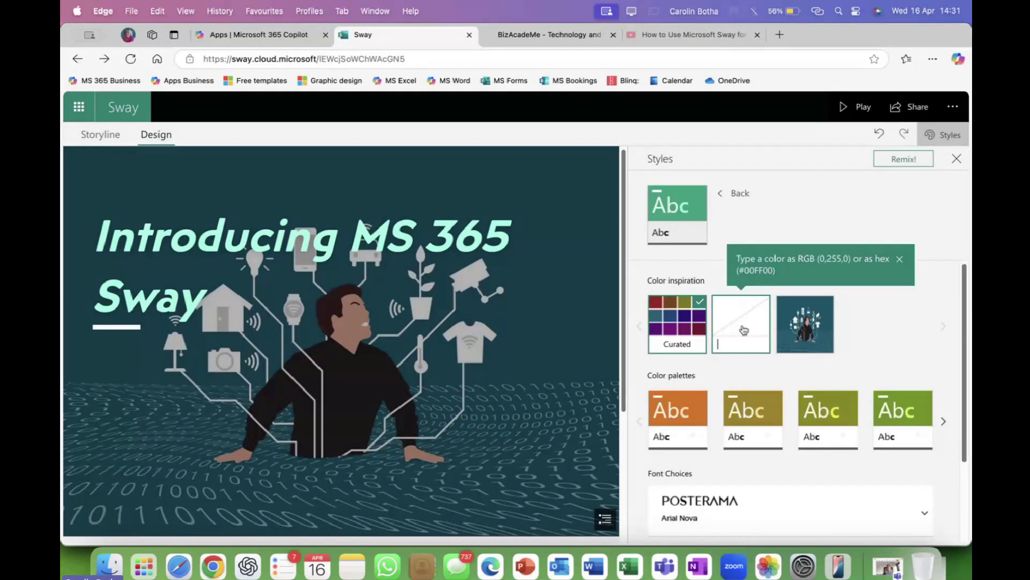
key("super+v")
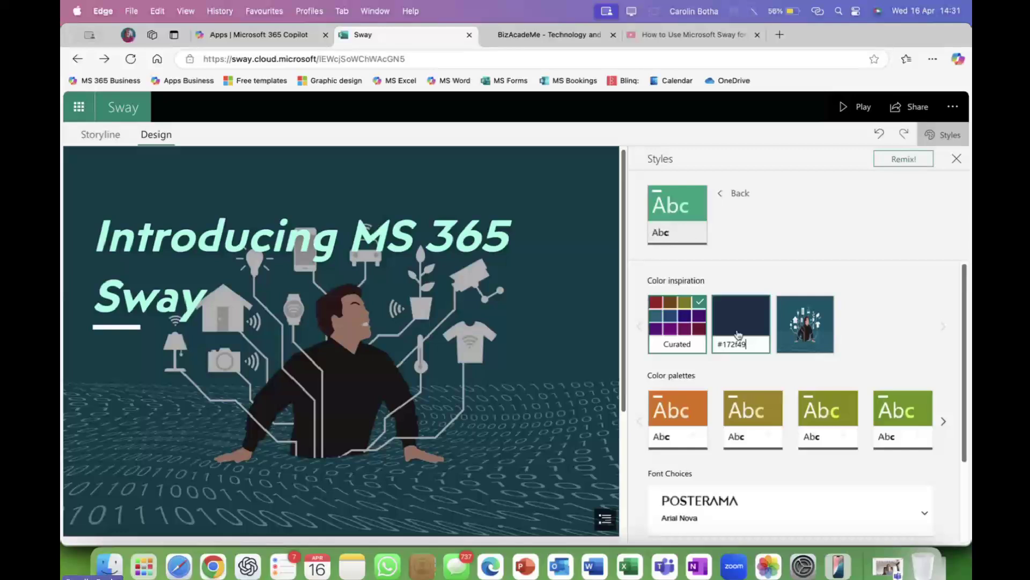
key("Return")
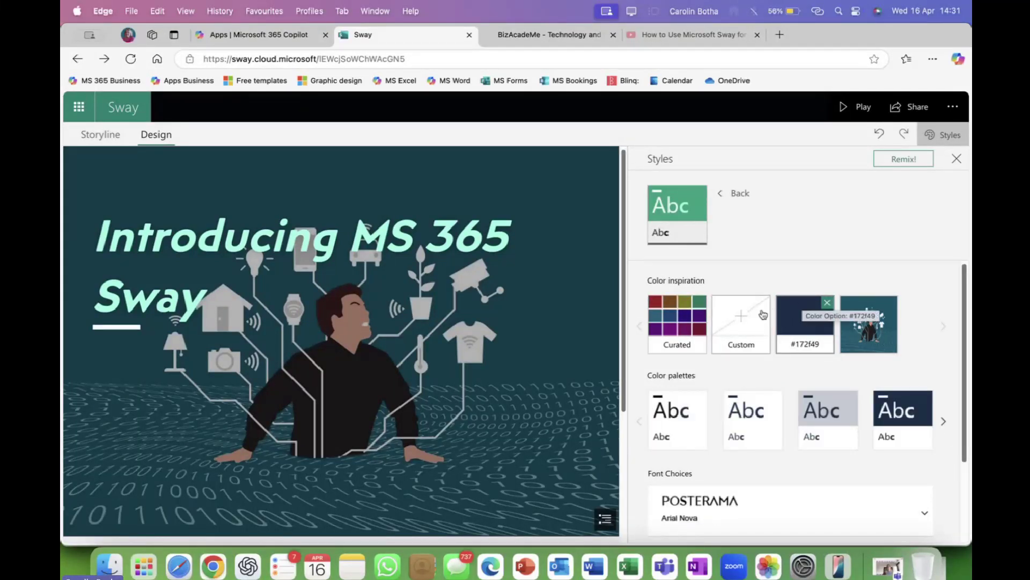
Step: Examine the available font pairings and the animation emphasis and text size settings in the style customization
scroll(746, 452, "down", 2)
scroll(745, 453, "down", 2)
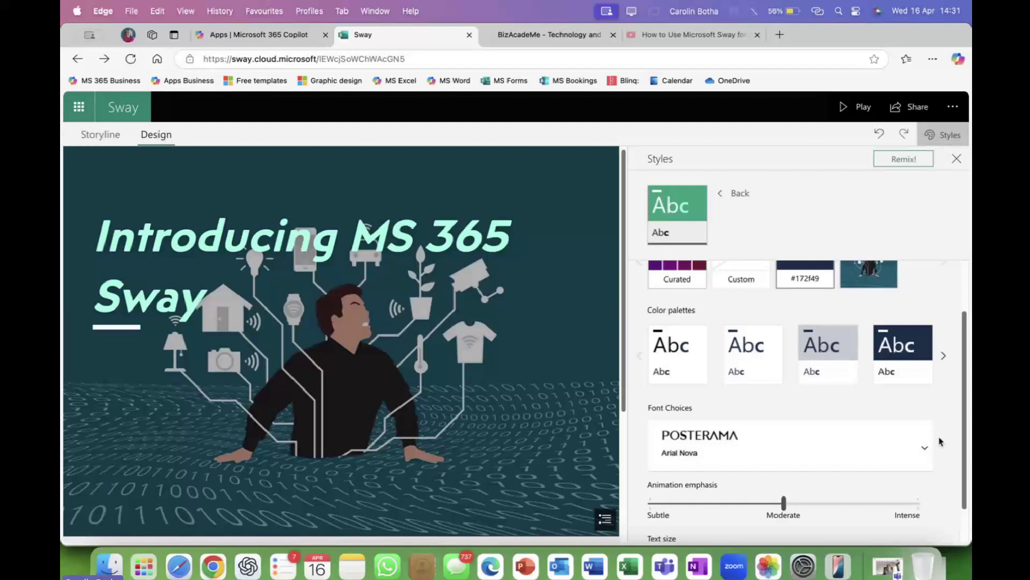
left_click(926, 451)
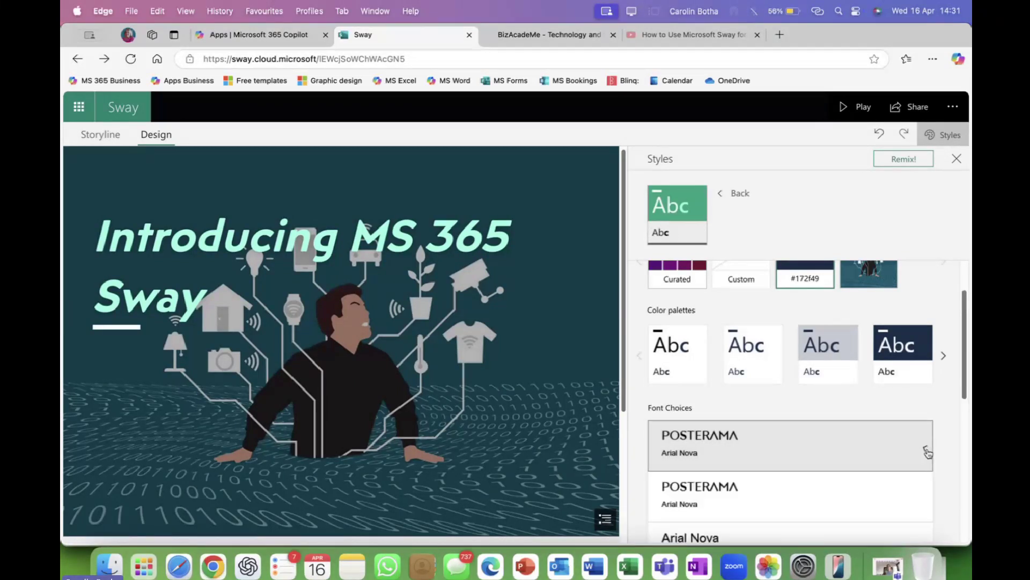
scroll(892, 451, "down", 2)
scroll(892, 451, "down", 3)
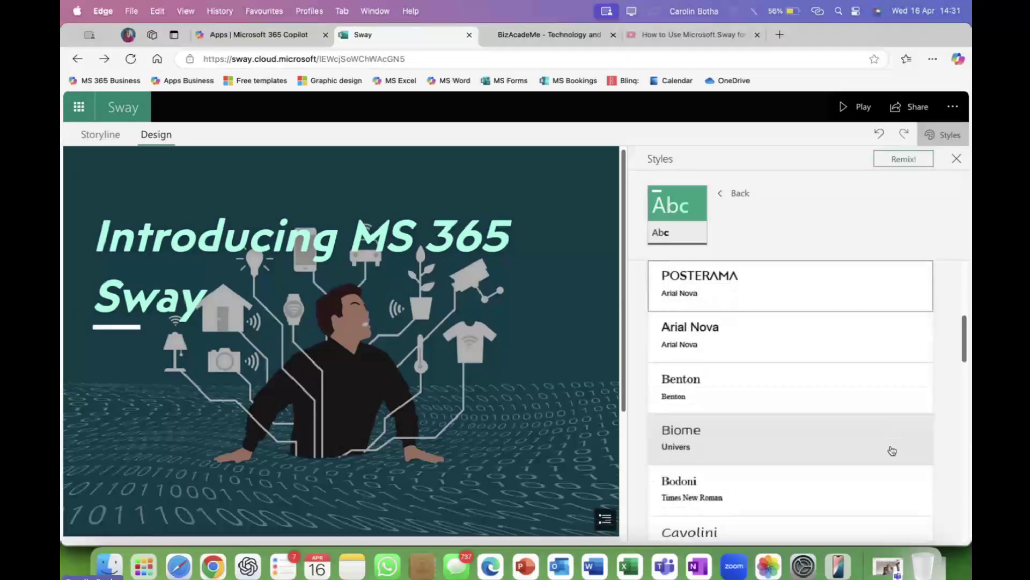
scroll(892, 451, "down", 10)
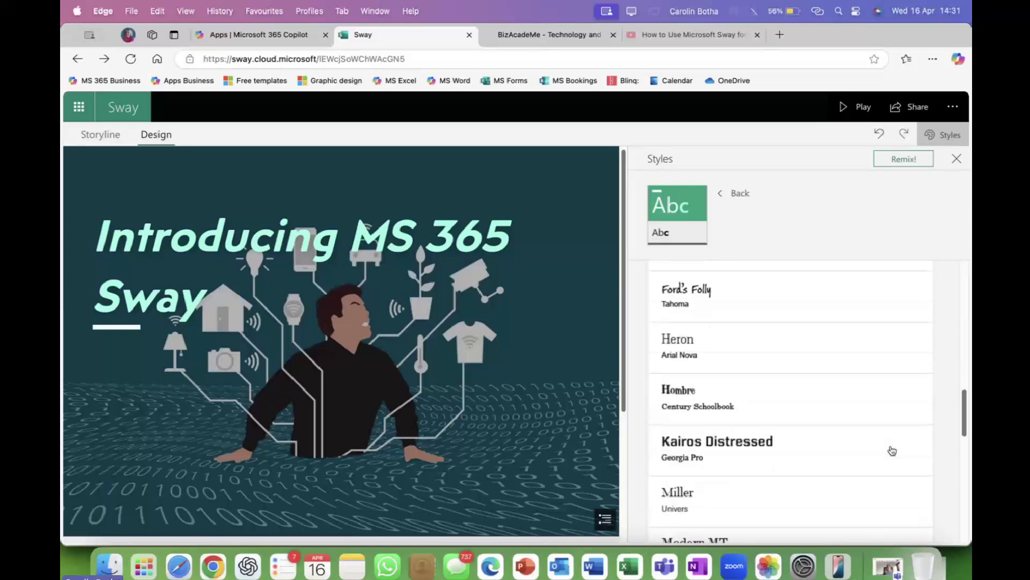
scroll(892, 451, "down", 7)
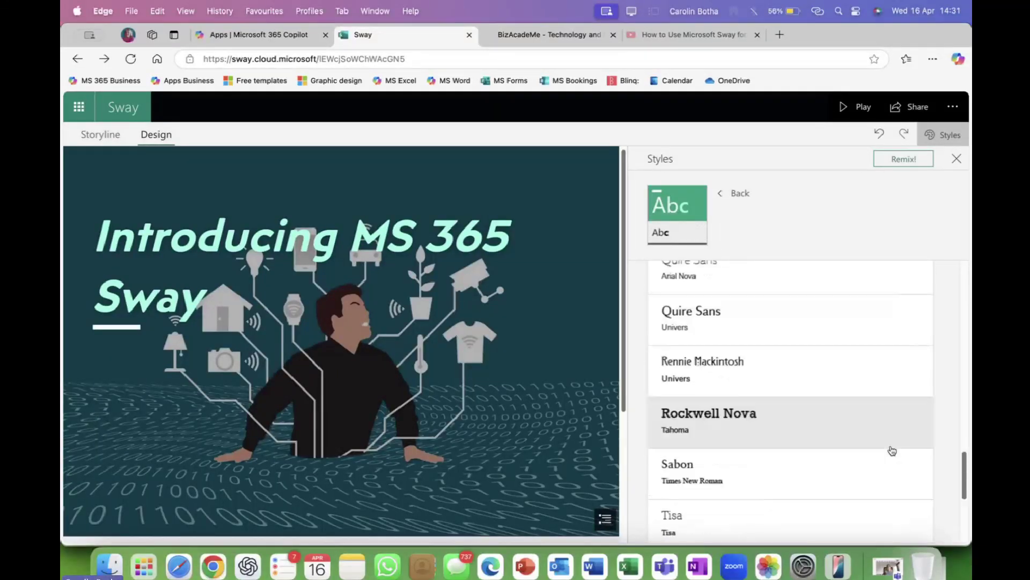
scroll(892, 450, "up", 6)
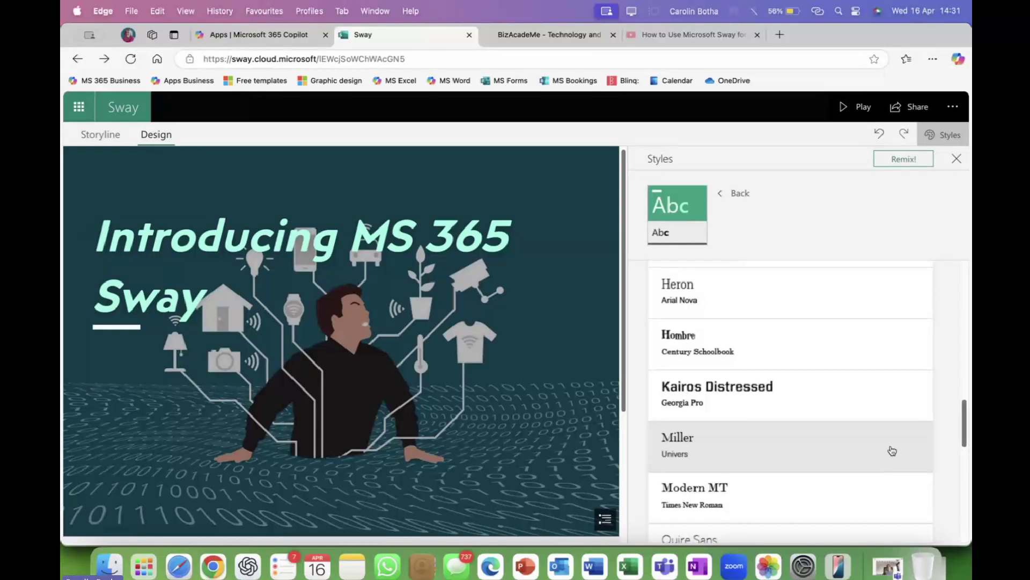
scroll(892, 451, "up", 3)
scroll(892, 451, "down", 2)
scroll(892, 451, "down", 10)
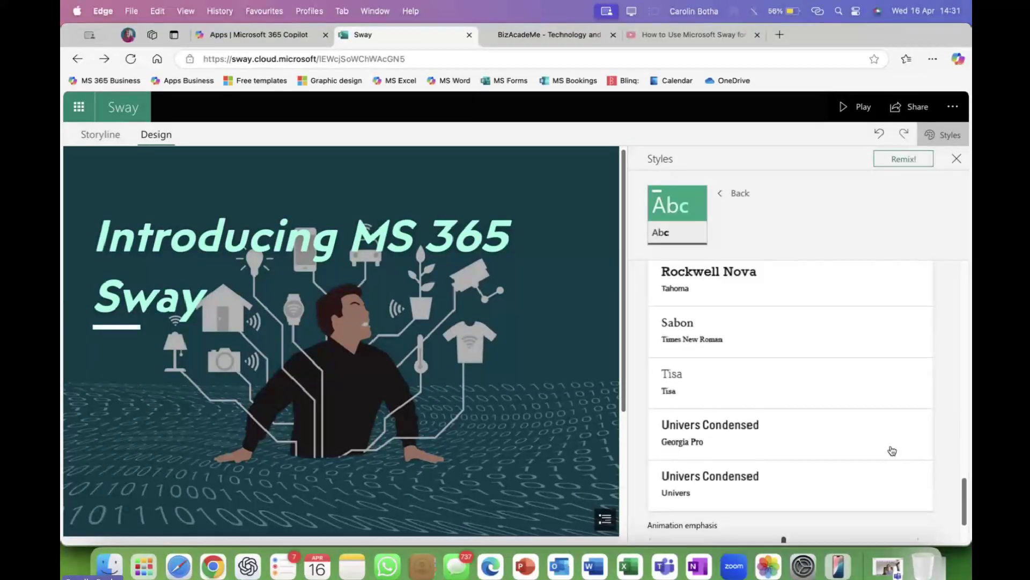
scroll(892, 451, "down", 2)
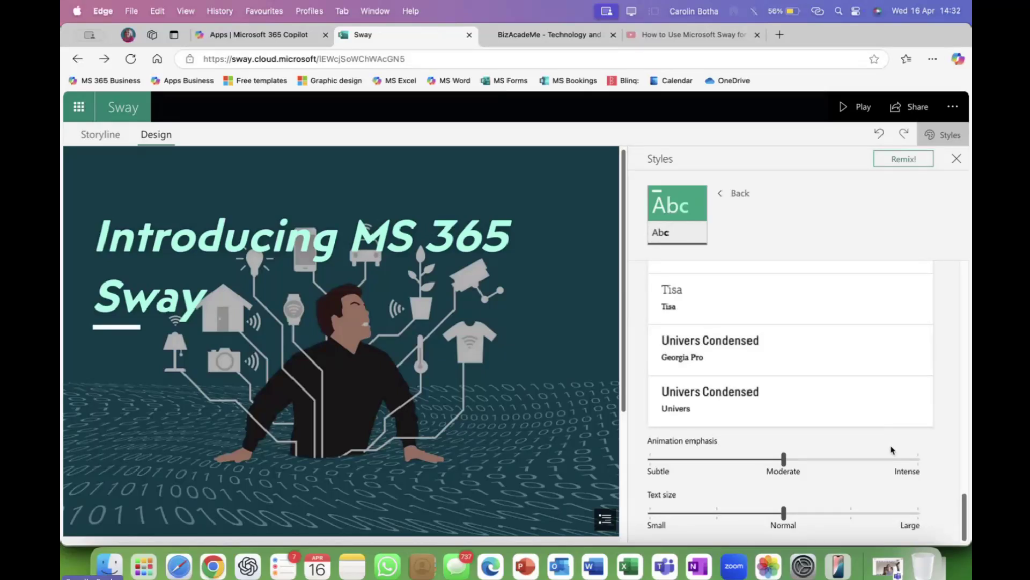
scroll(892, 451, "up", 4)
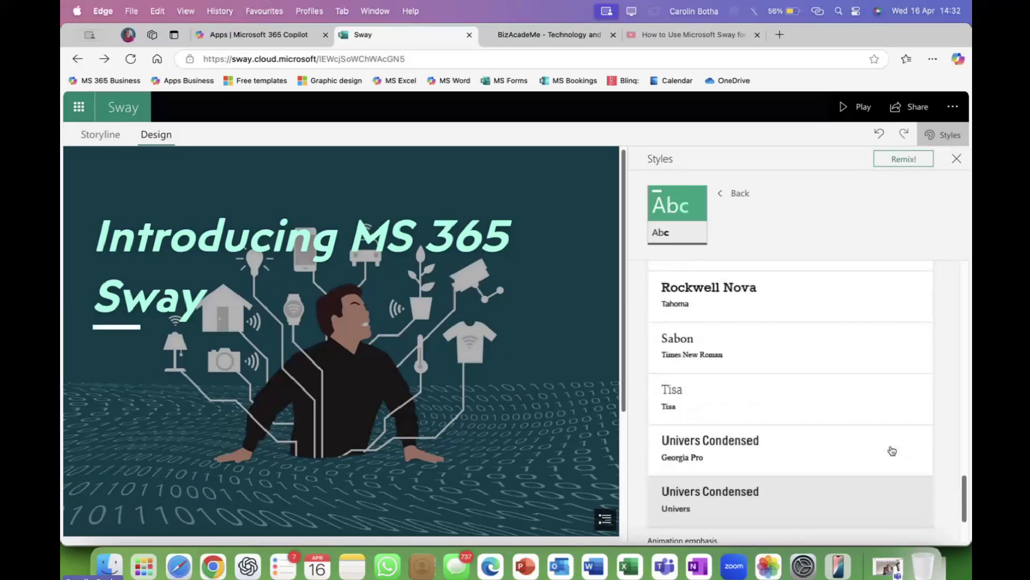
scroll(891, 451, "up", 20)
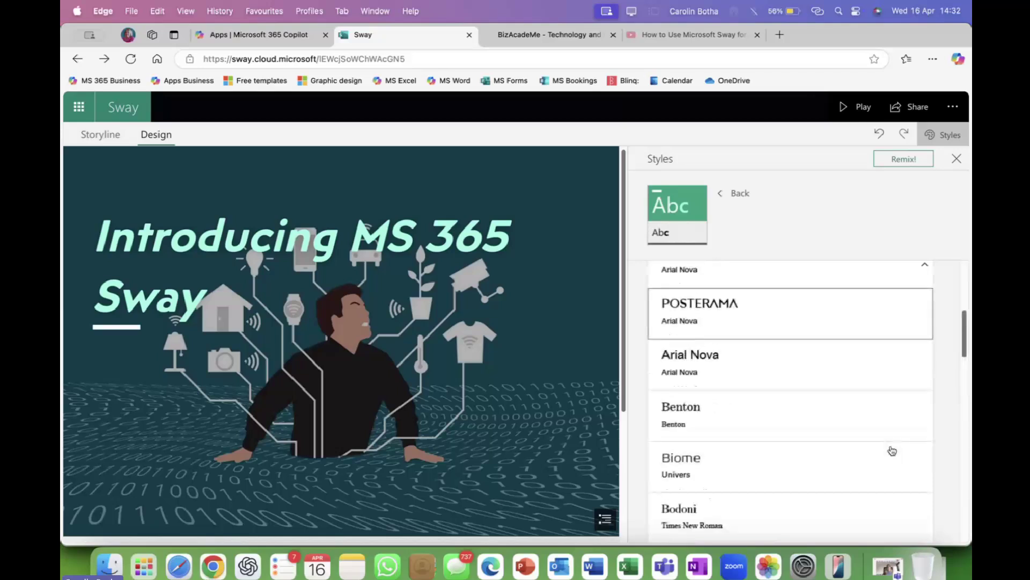
Step: Set the Sway's font choice to the Biome heading with Univers body text
scroll(891, 450, "down", 2)
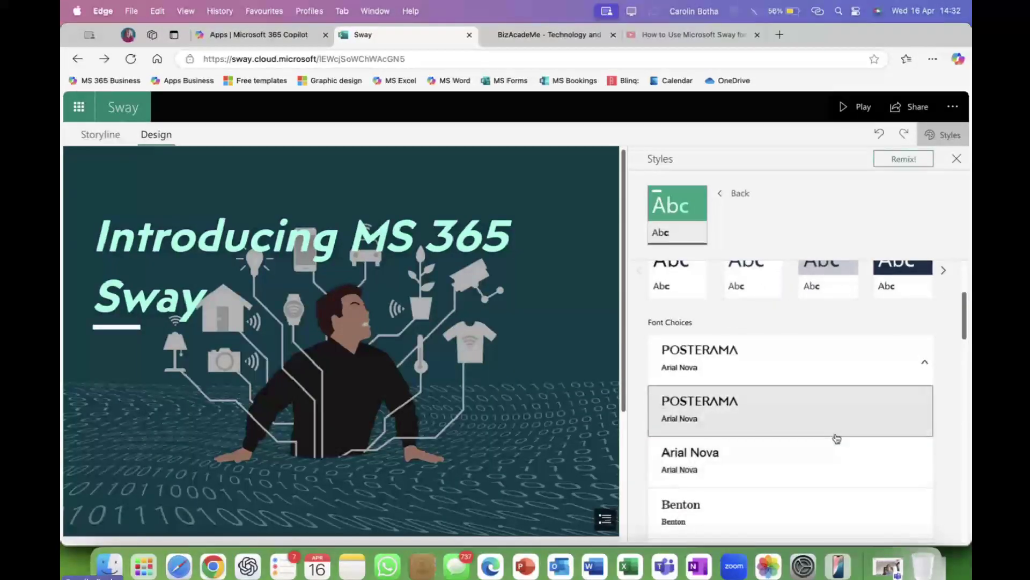
scroll(750, 445, "down", 3)
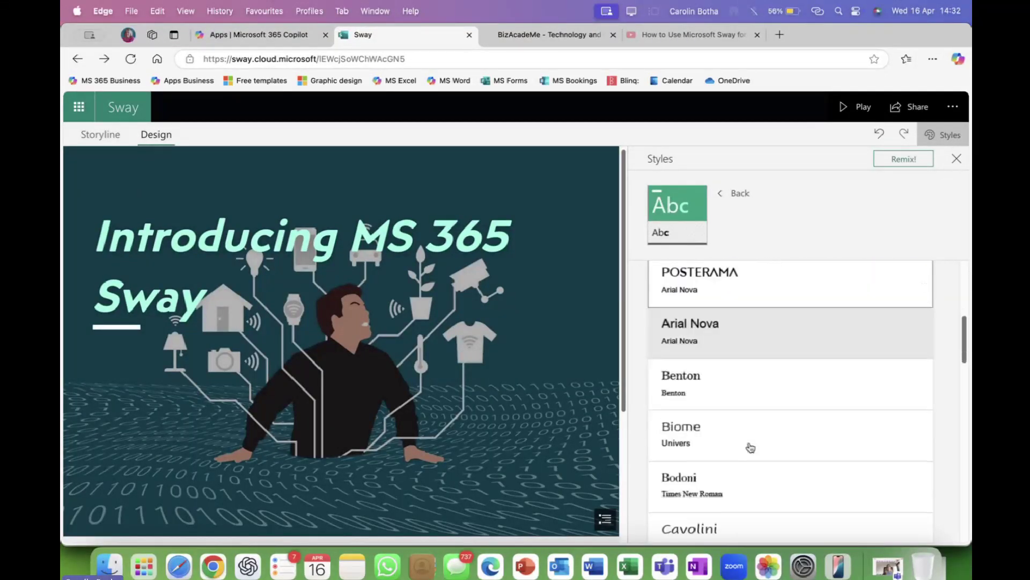
scroll(750, 447, "down", 4)
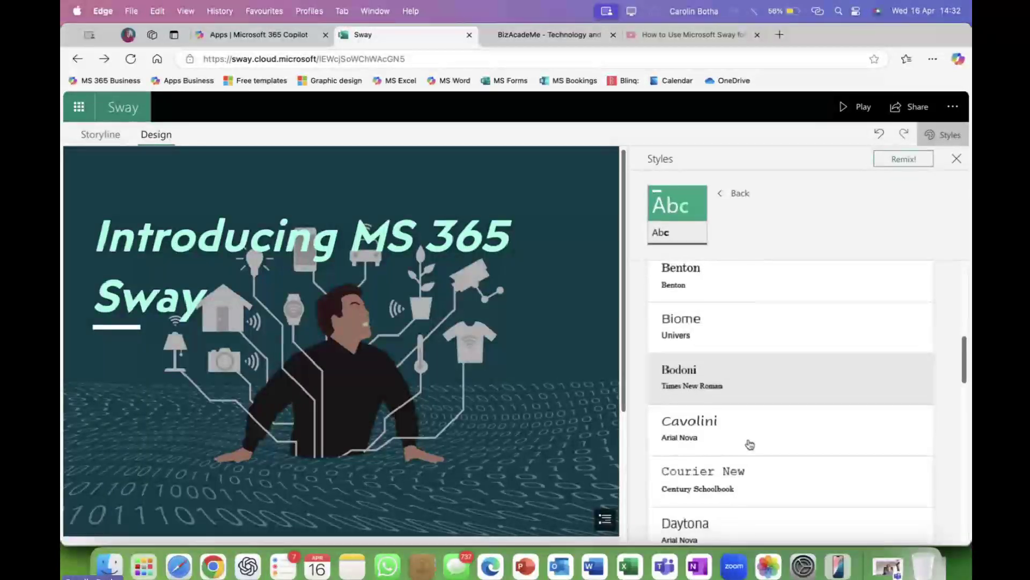
scroll(737, 442, "down", 1)
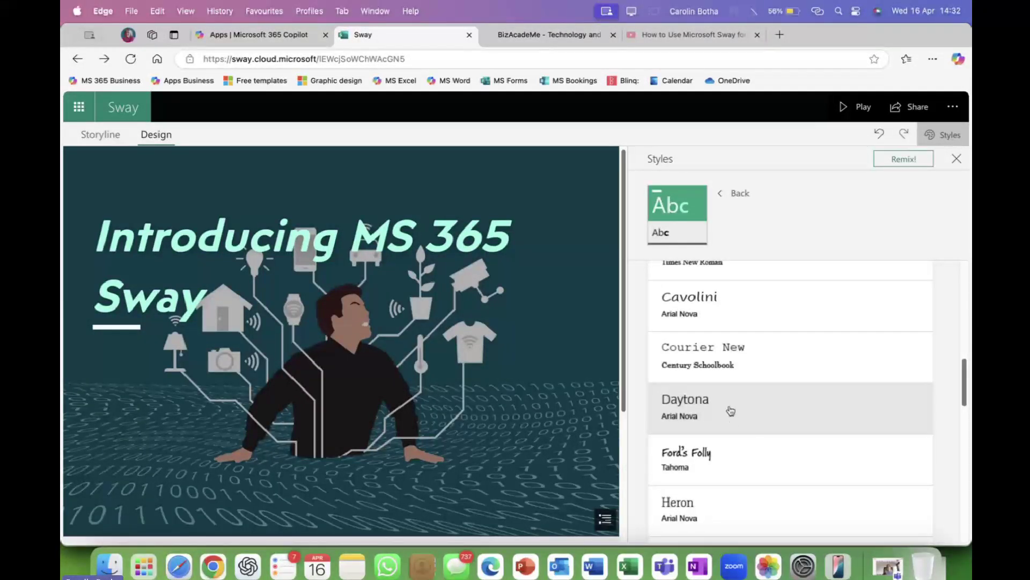
scroll(728, 422, "down", 2)
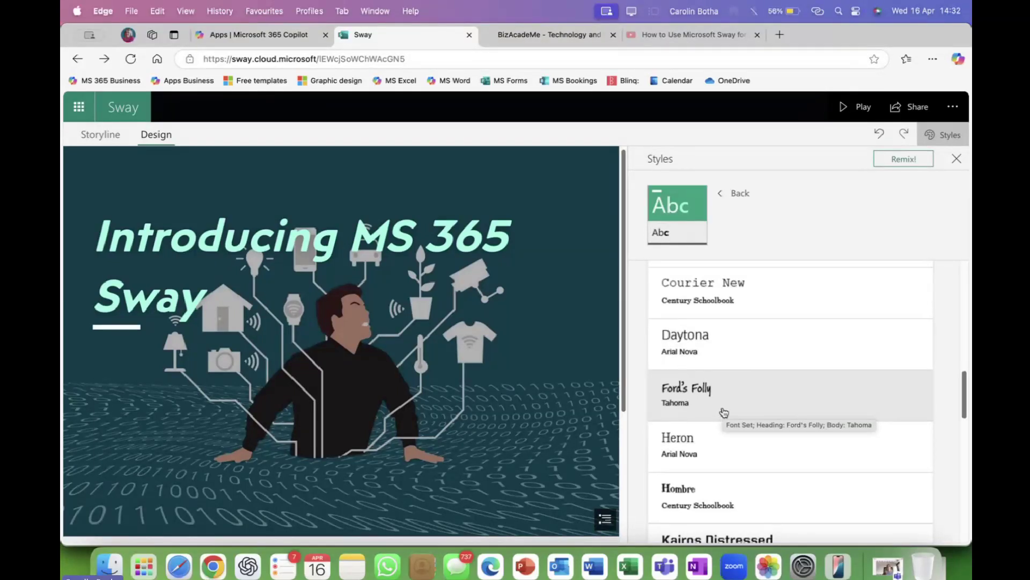
scroll(725, 412, "up", 4)
scroll(722, 412, "up", 2)
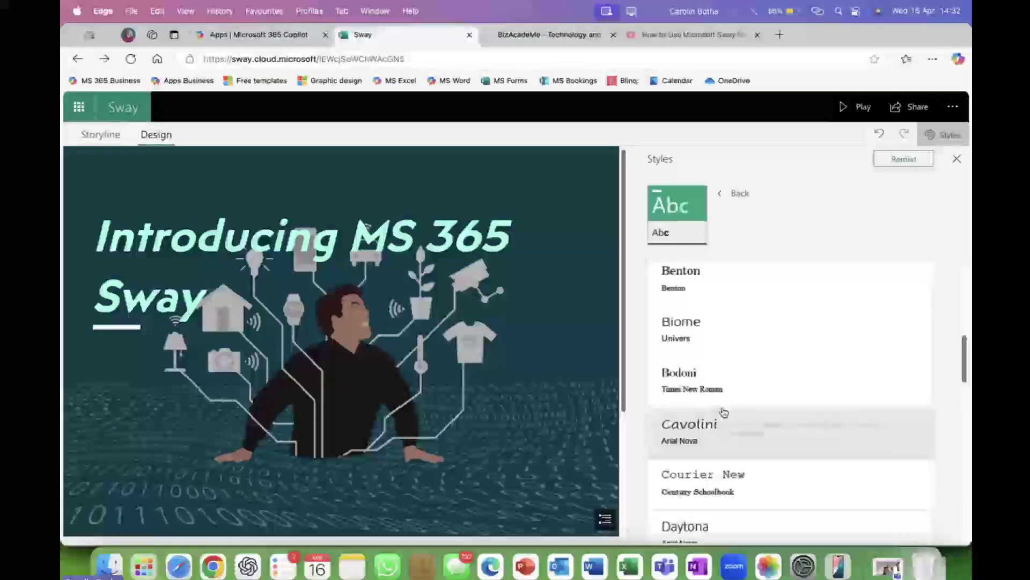
left_click(702, 341)
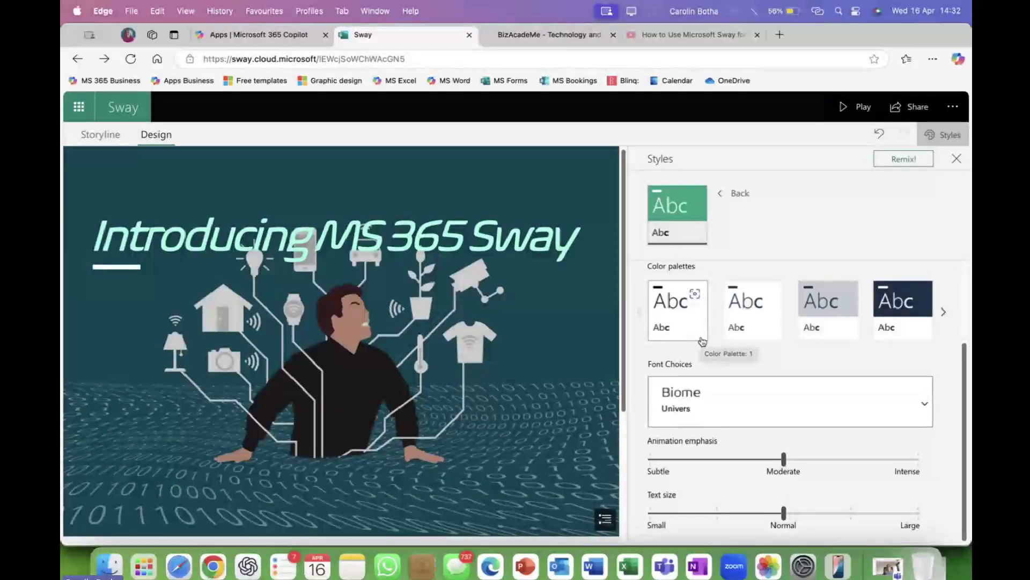
Step: Change the Sway's font choice to Arial Nova for both heading and body text
scroll(703, 341, "up", 2)
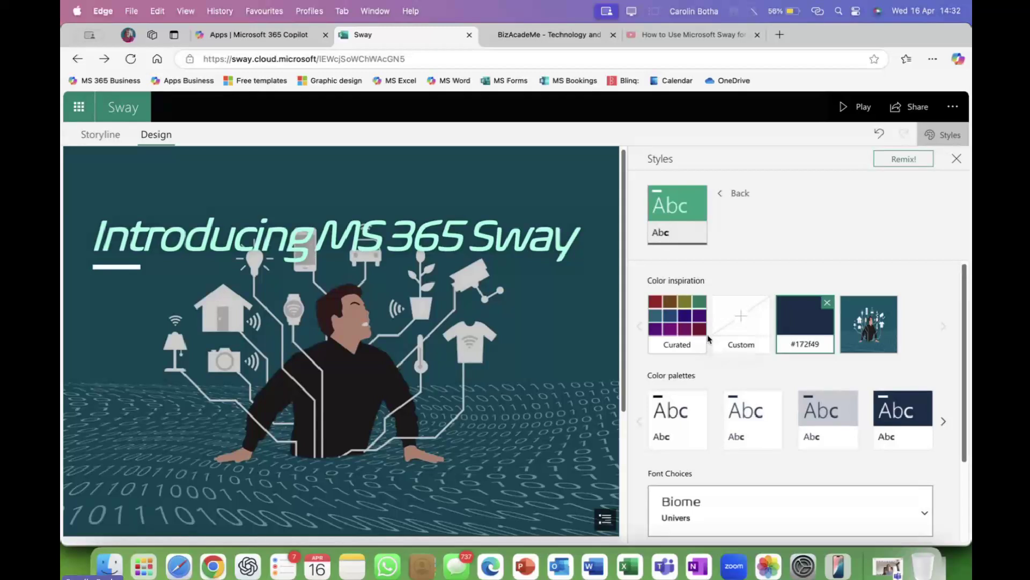
scroll(727, 477, "down", 2)
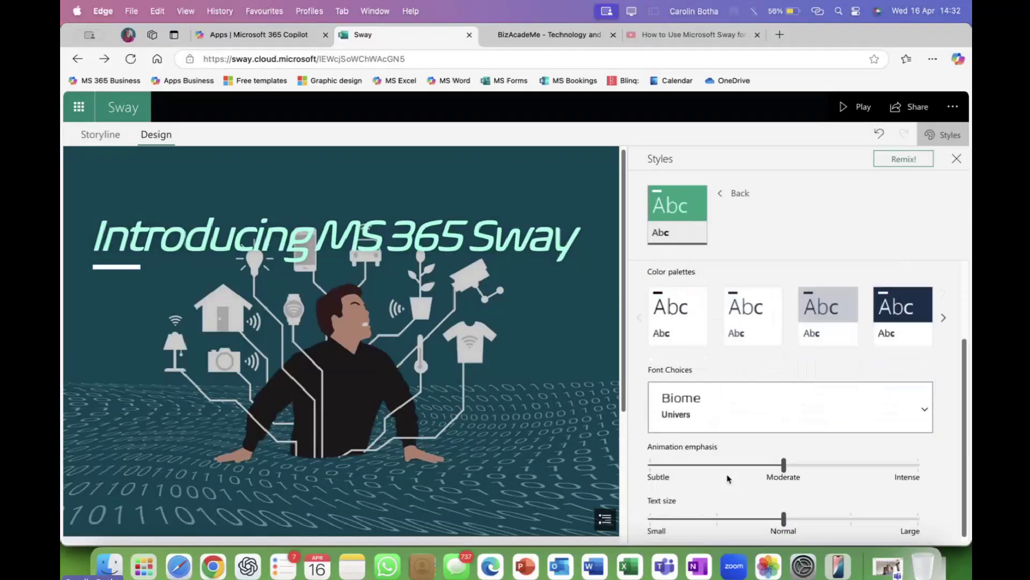
left_click(860, 391)
scroll(730, 460, "up", 2)
scroll(729, 460, "down", 2)
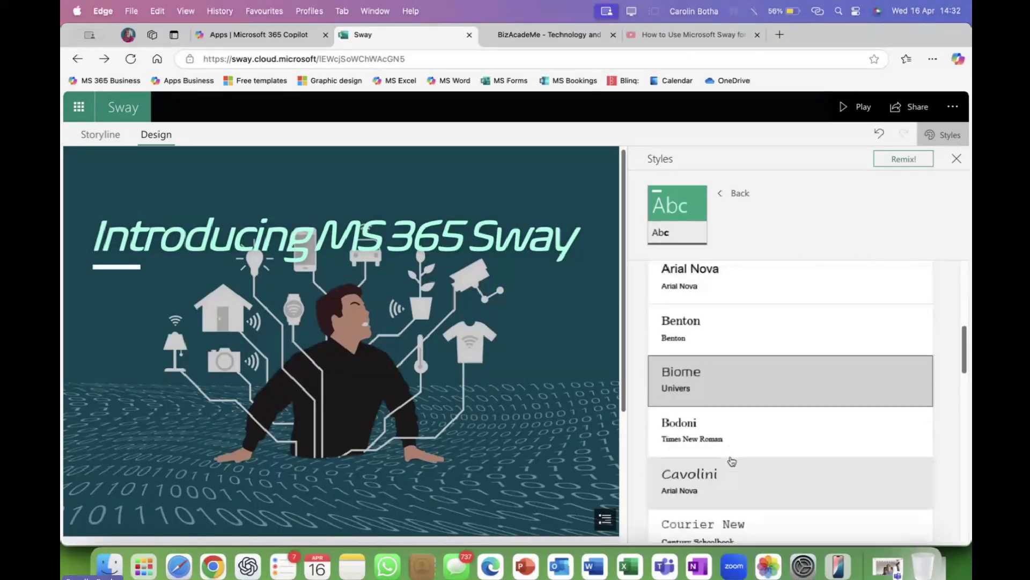
scroll(731, 461, "up", 1)
left_click(710, 352)
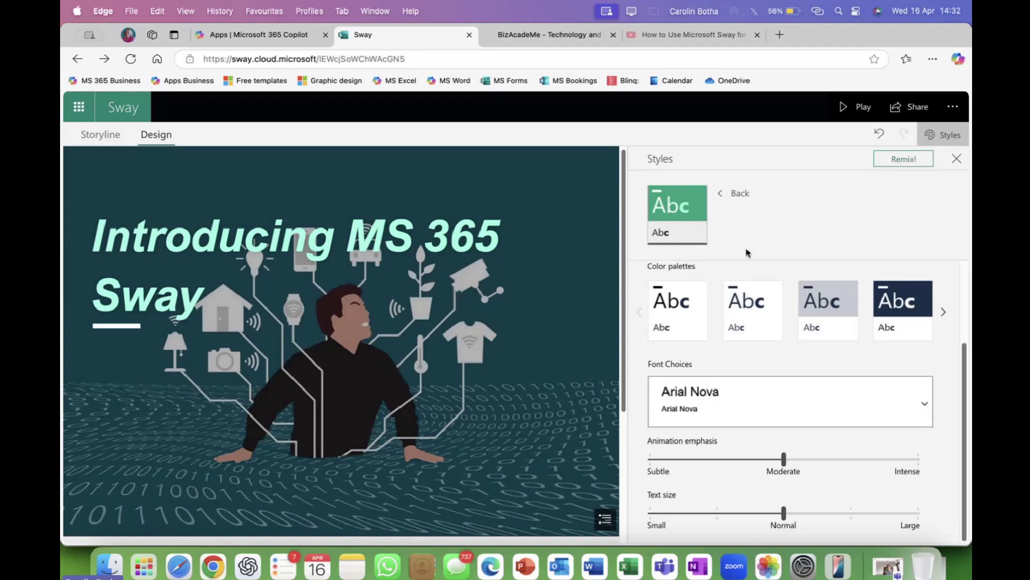
Step: Apply the dark navy colour palette to the Sway, try a smaller text size, and restore it to Normal
left_click(905, 310)
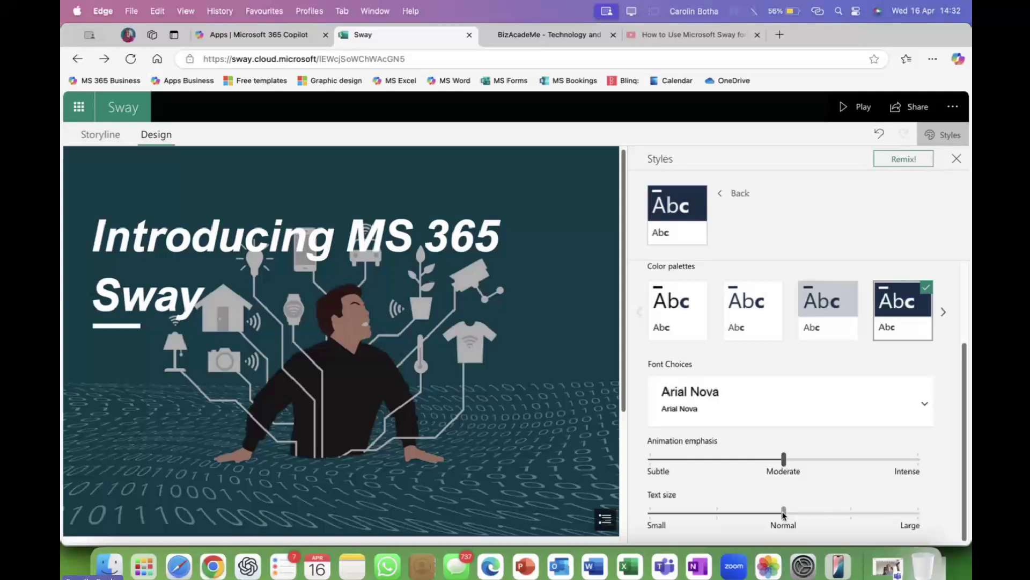
left_click_drag(784, 513, 717, 514)
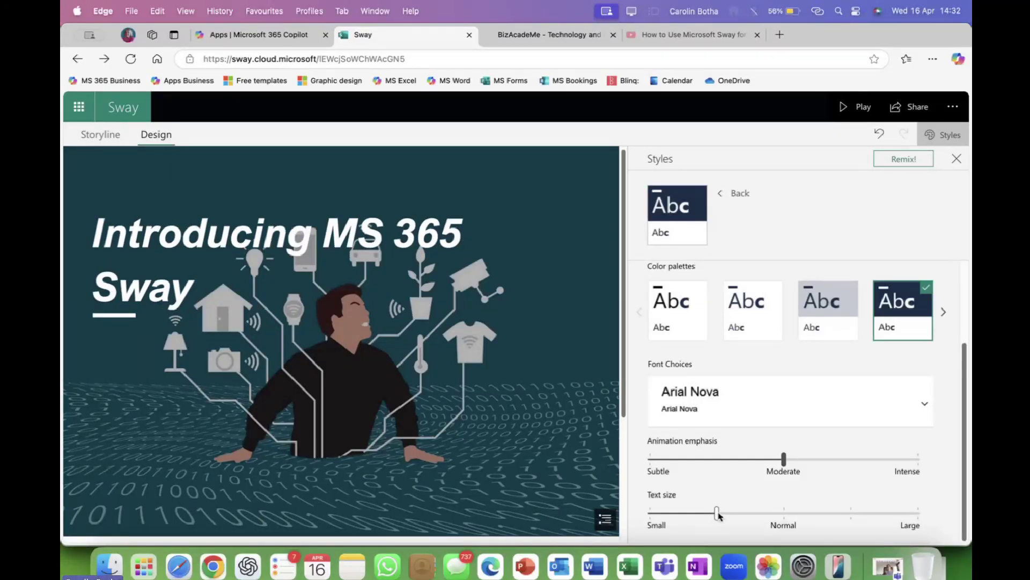
left_click_drag(716, 514, 784, 512)
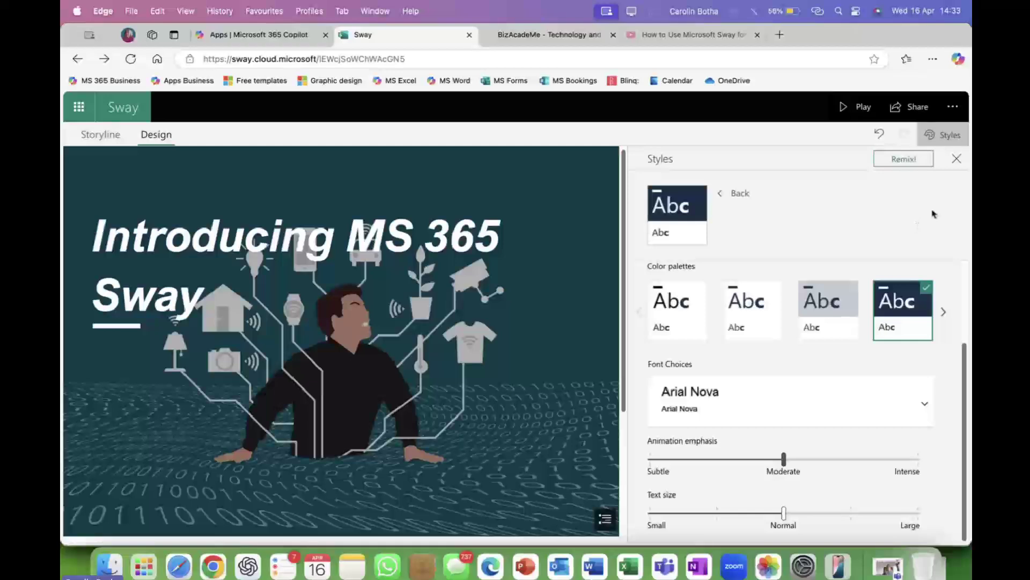
left_click(957, 158)
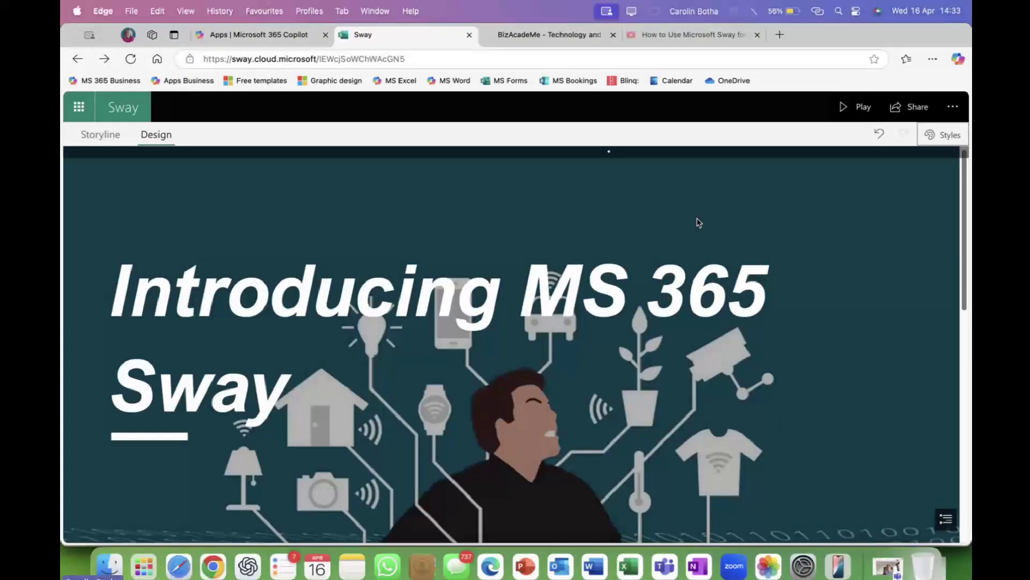
Step: Preview the Sway in play mode through to its end and return to editing the storyline
left_click(857, 106)
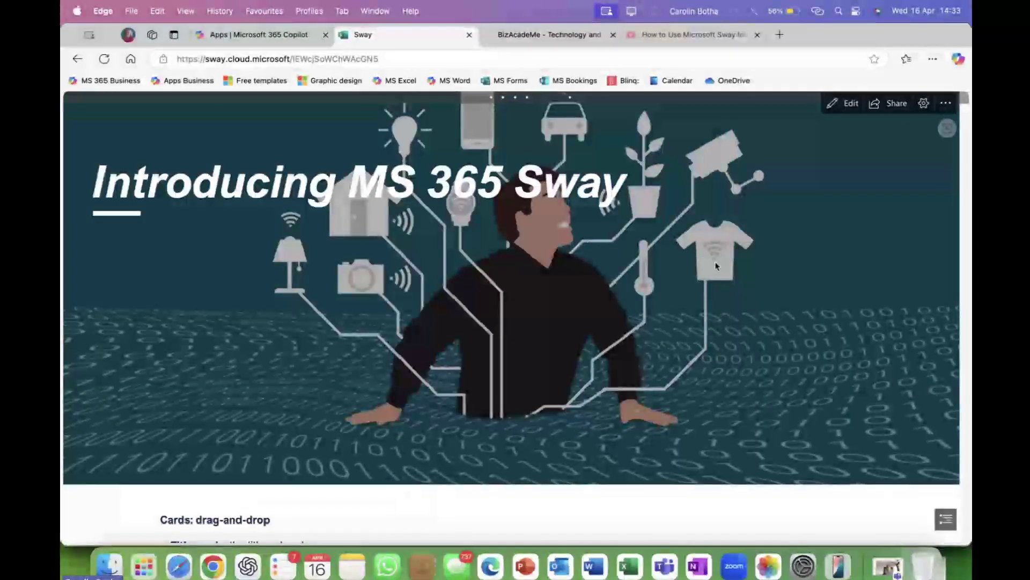
scroll(721, 392, "down", 6)
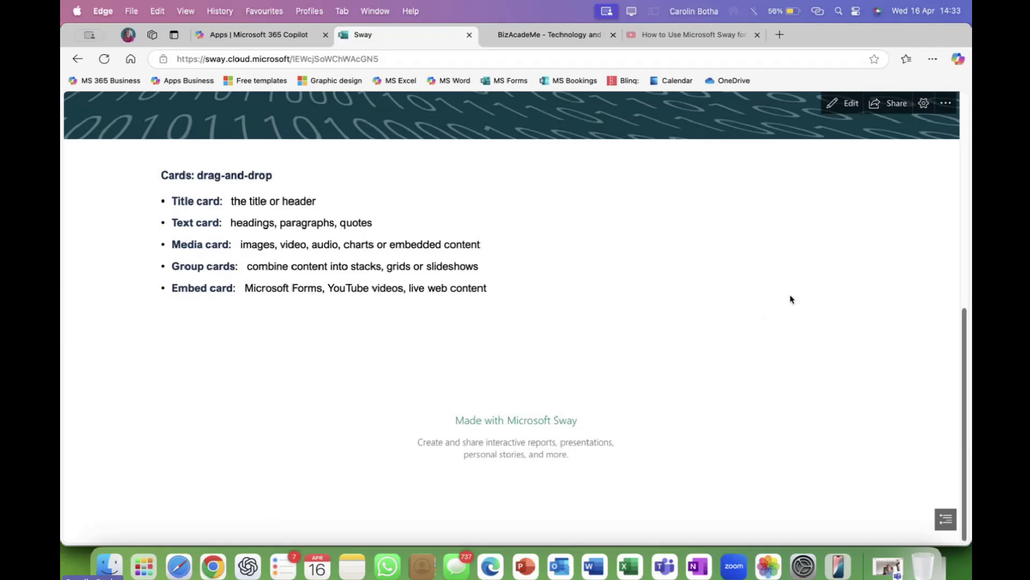
left_click(845, 104)
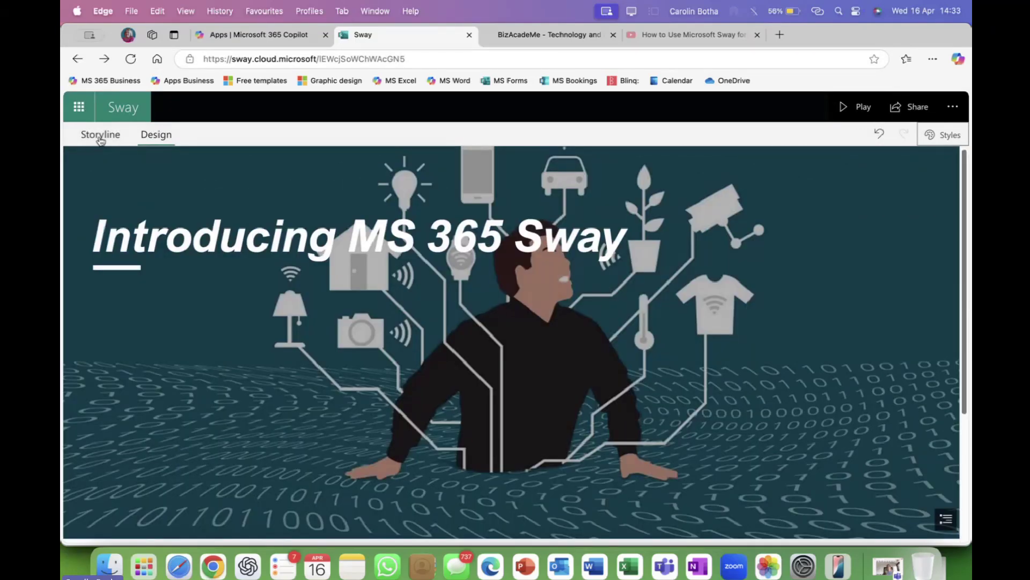
left_click(100, 134)
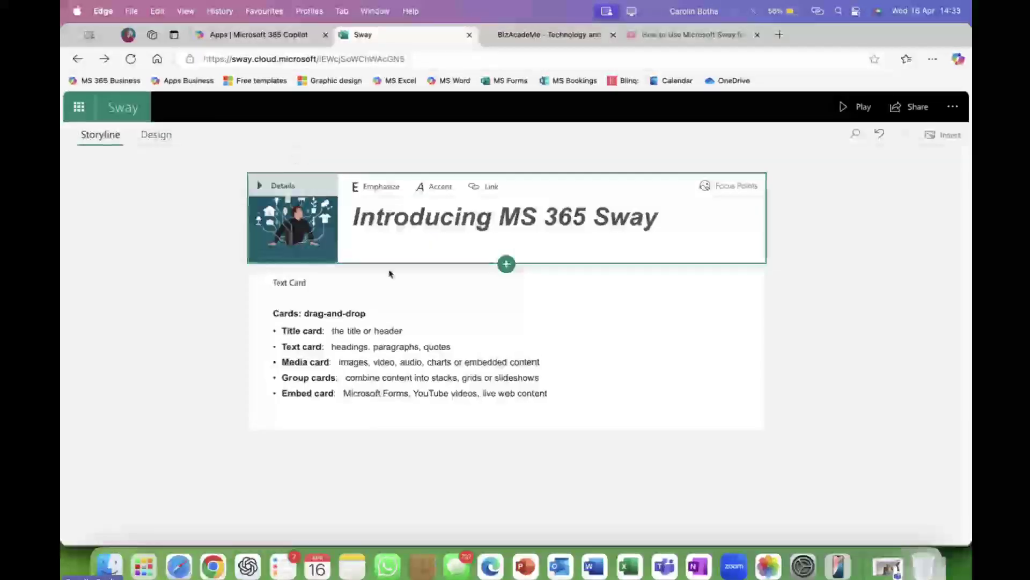
Step: Examine the text, media and group card types that can be inserted below the text card
left_click(510, 420)
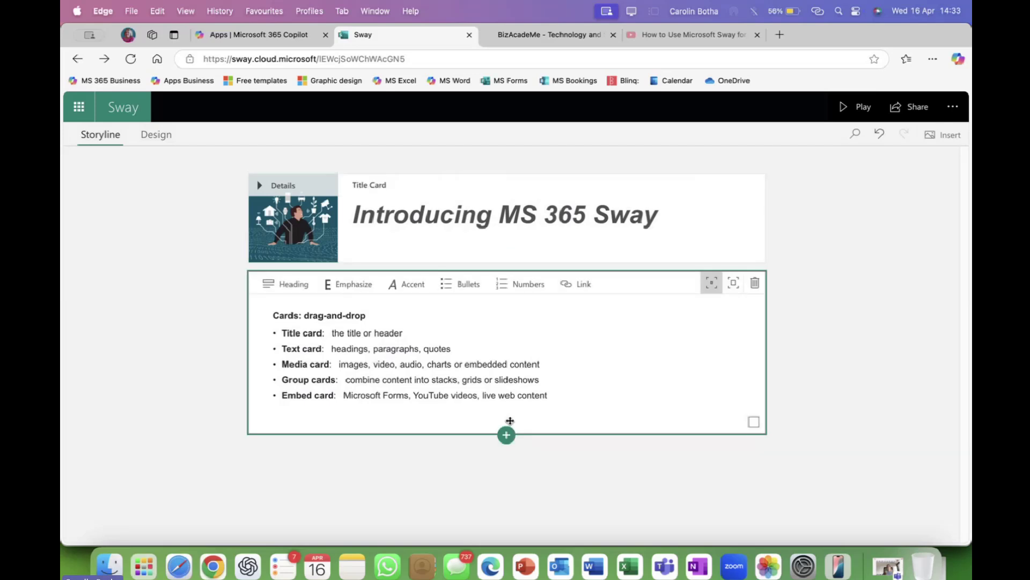
left_click(499, 254)
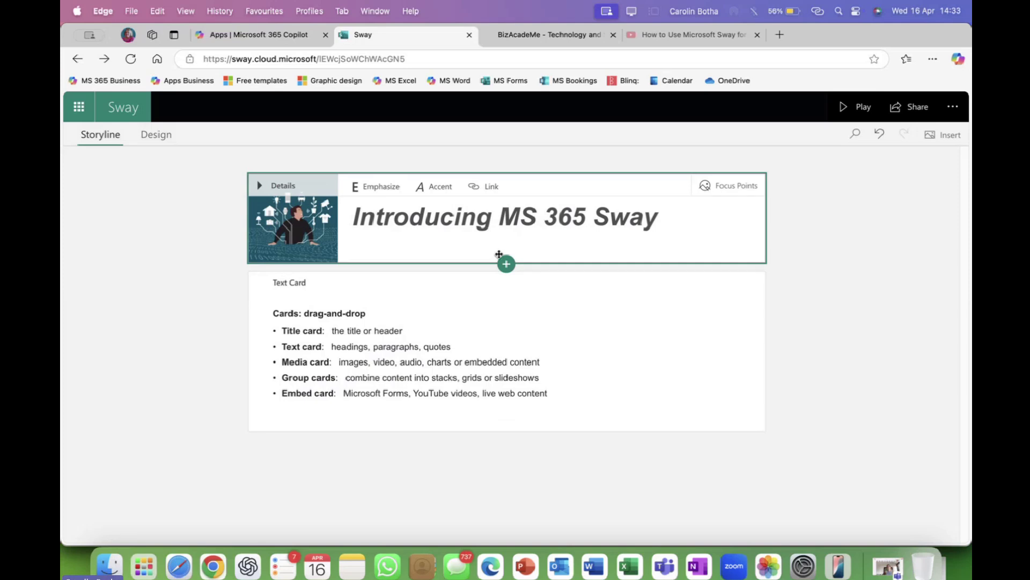
left_click(508, 342)
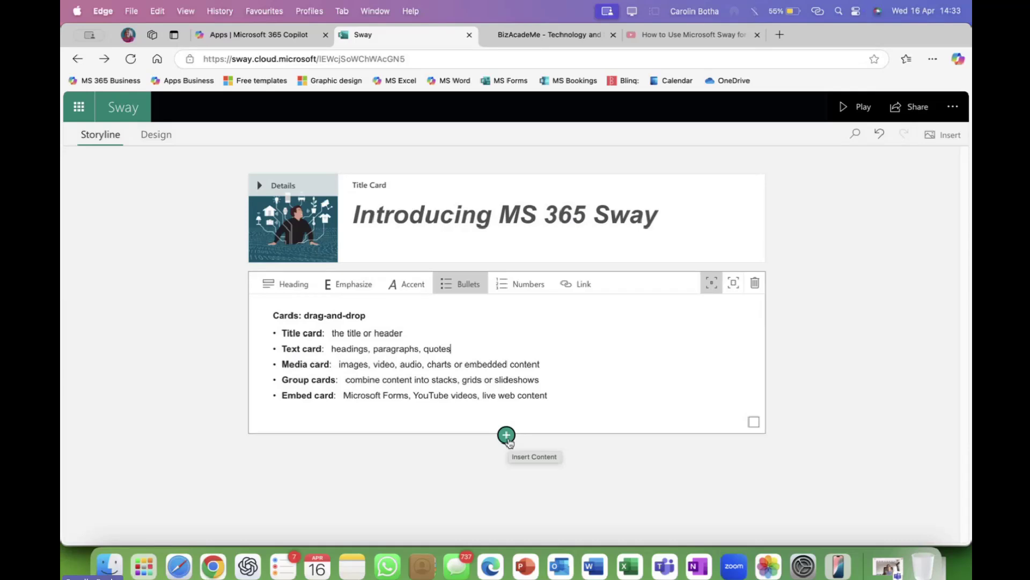
left_click(507, 436)
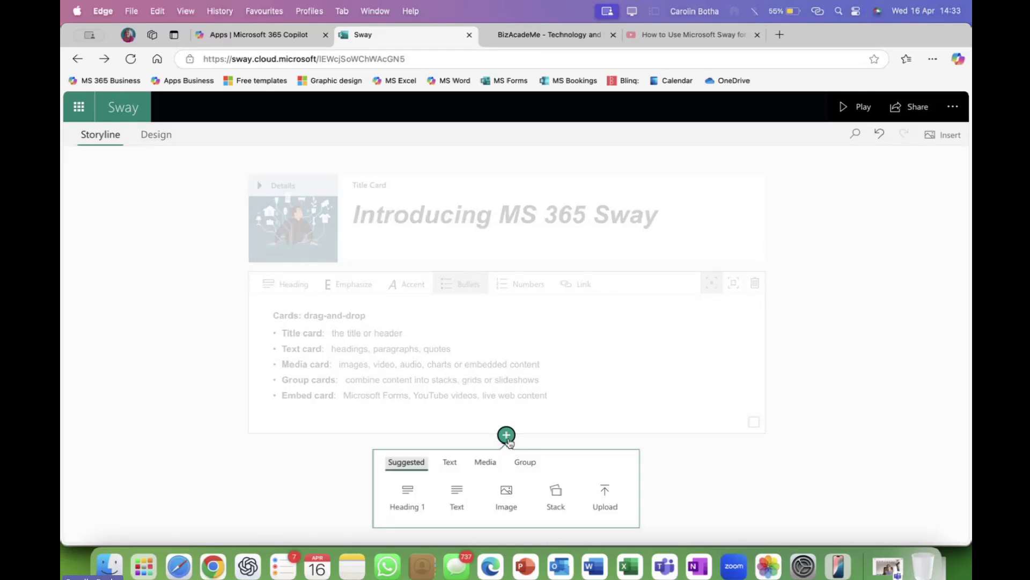
left_click(525, 462)
left_click(485, 462)
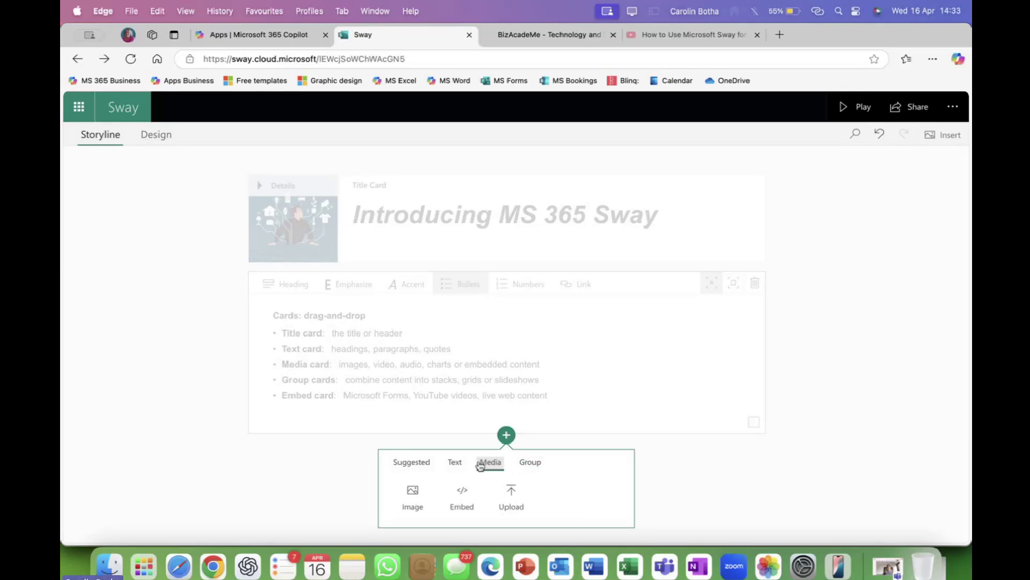
left_click(457, 463)
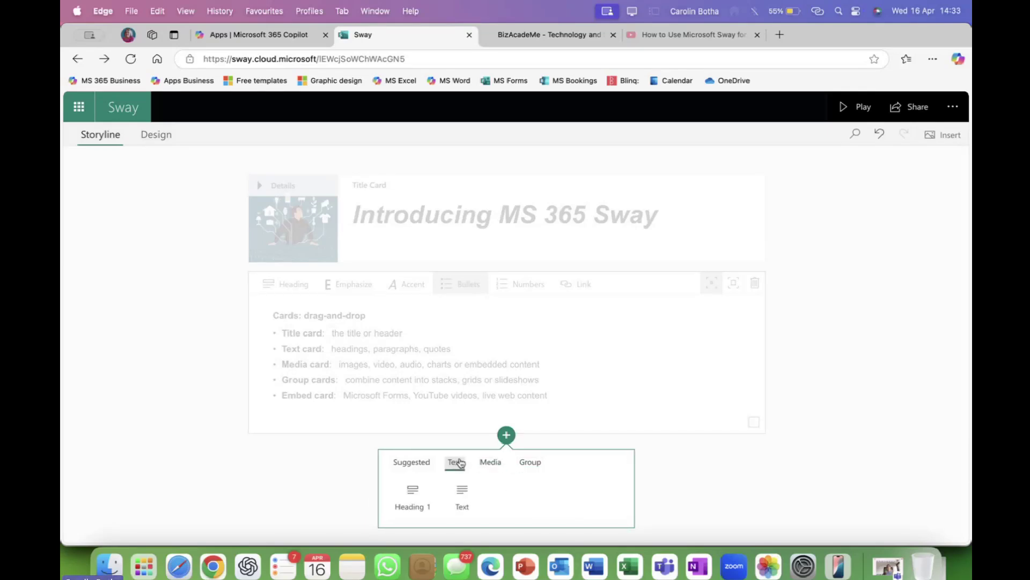
left_click(489, 464)
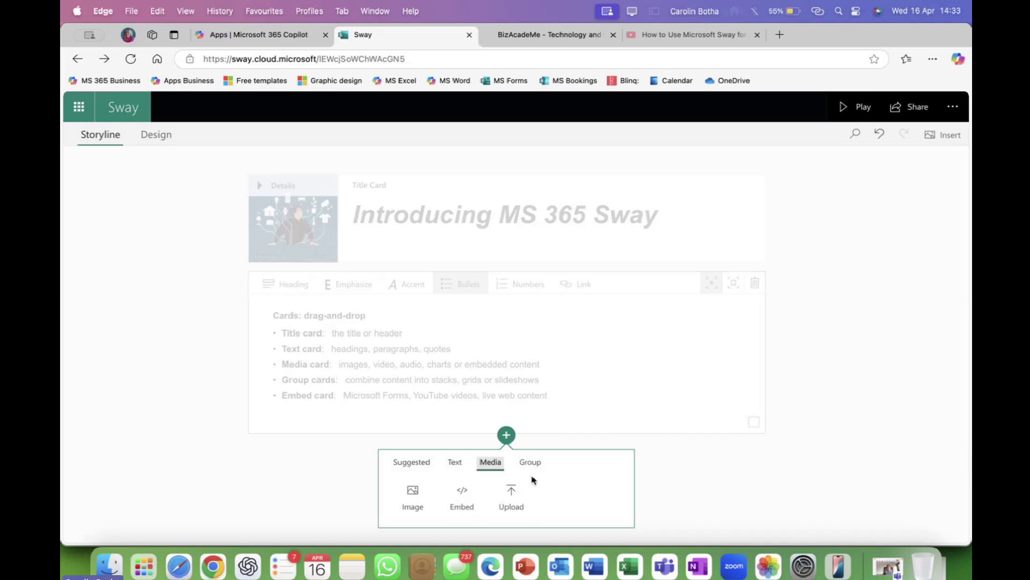
left_click(530, 463)
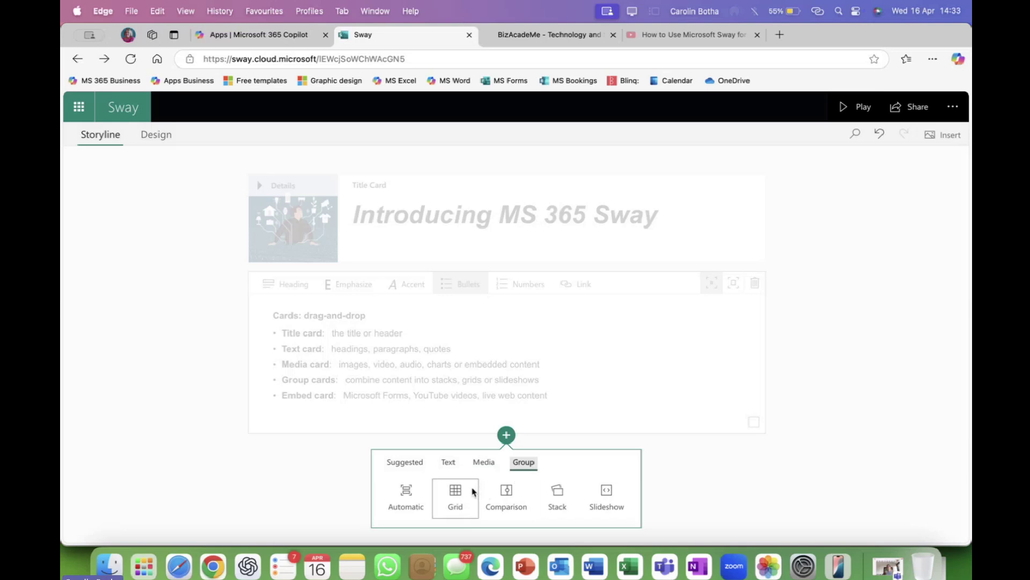
Step: Try adding an Embed card below the text card and delete it
left_click(483, 464)
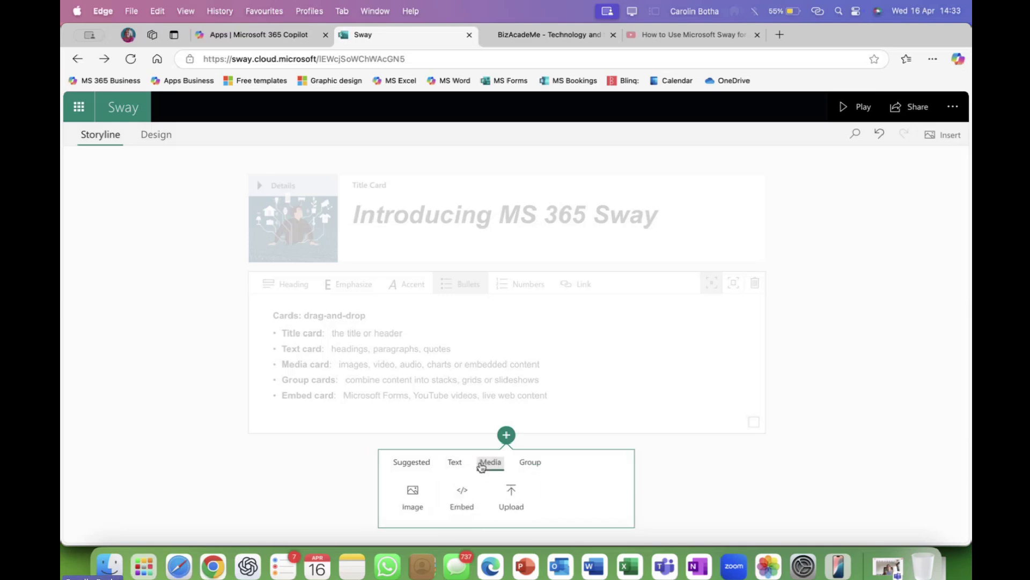
left_click(465, 500)
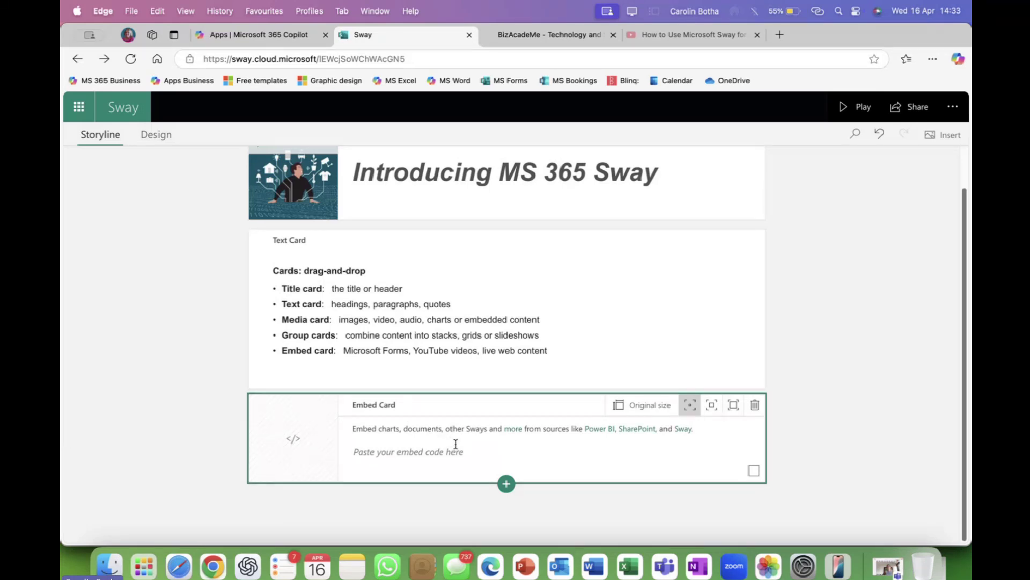
left_click(757, 405)
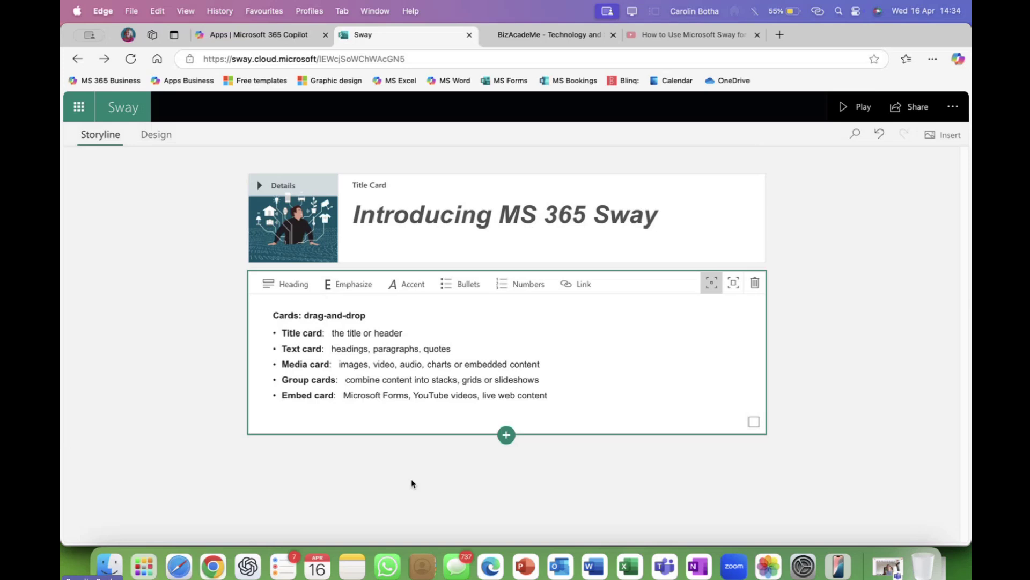
Step: Switch to Finder and select FreeBee1.jpeg in OneDrive's AI Masterclasses April 2025 folder, inside MailChimp & Sway
left_click(109, 565)
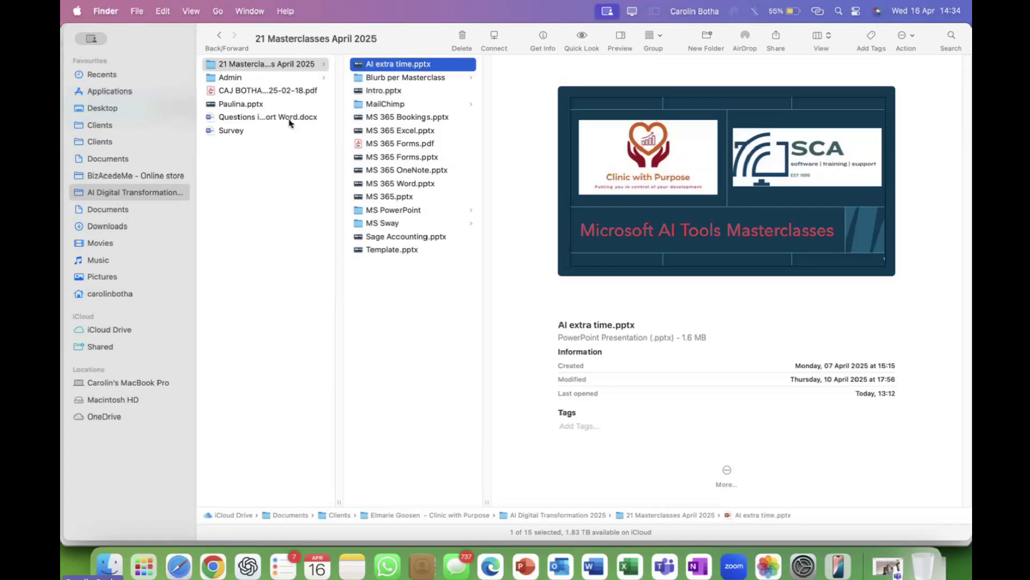
left_click(384, 223)
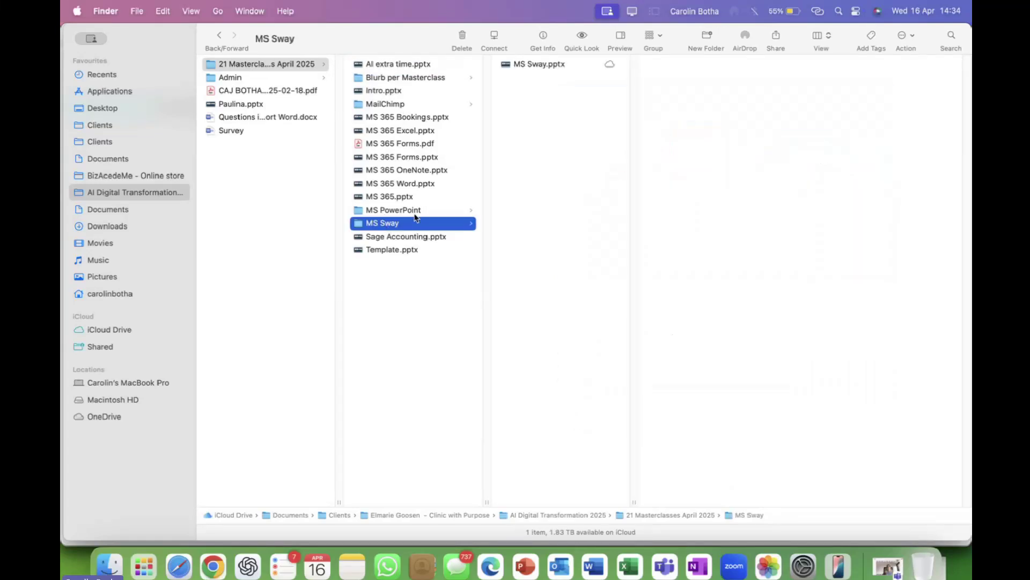
left_click(105, 417)
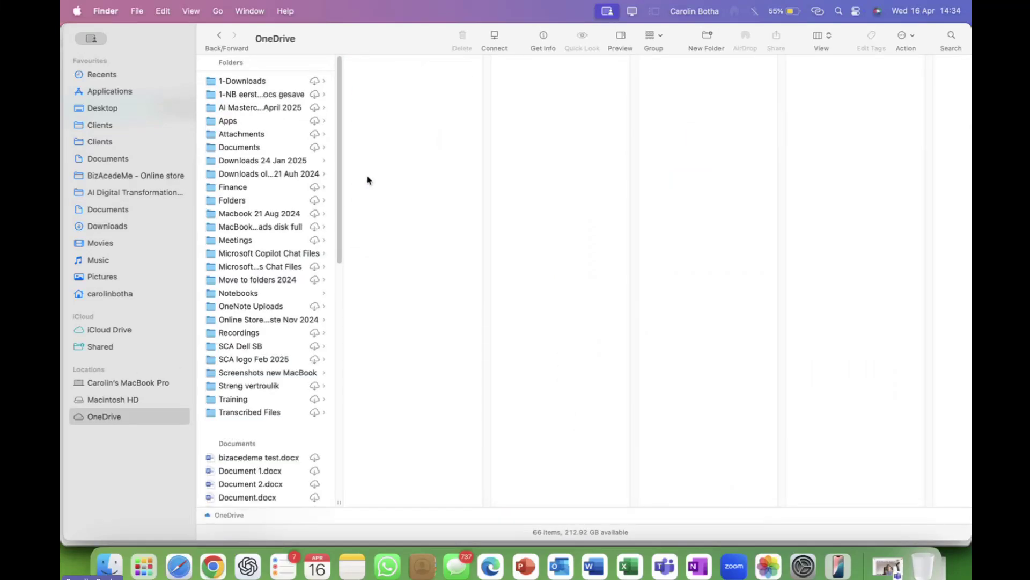
left_click(254, 98)
left_click(256, 108)
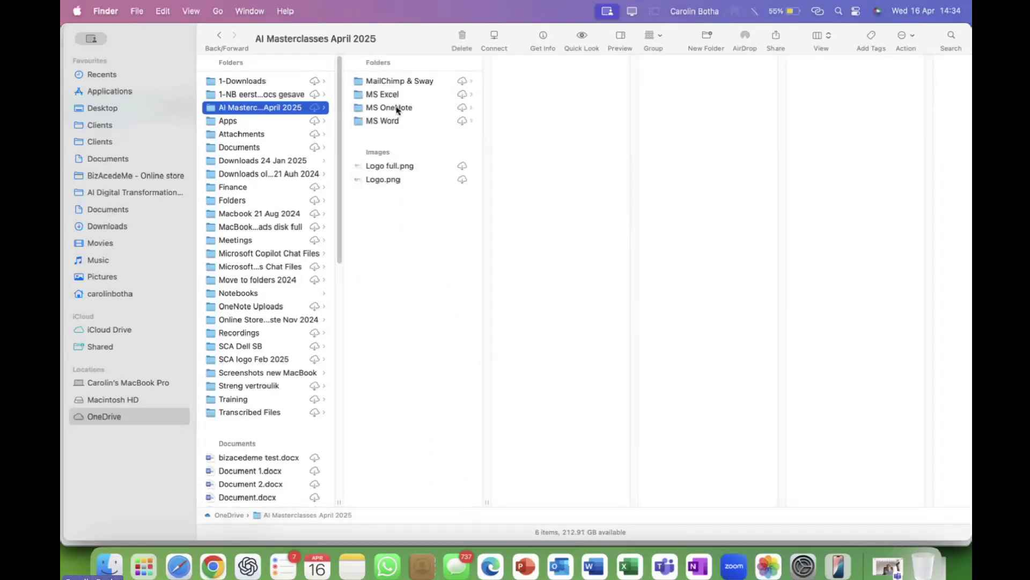
left_click(398, 84)
left_click(523, 125)
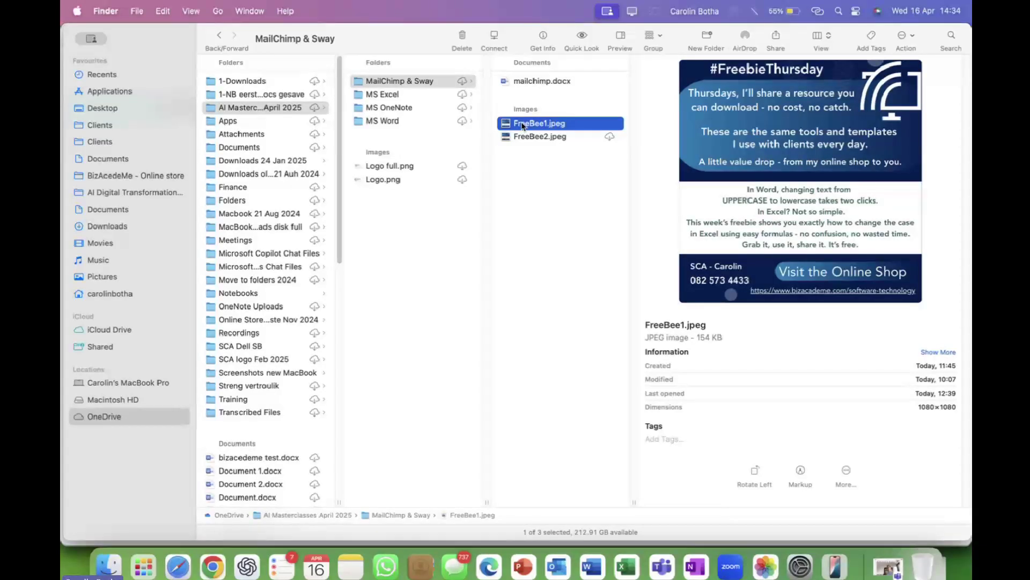
Step: Open FreeBee1.jpeg in Preview to examine the image, and return to Finder
double_click(523, 125)
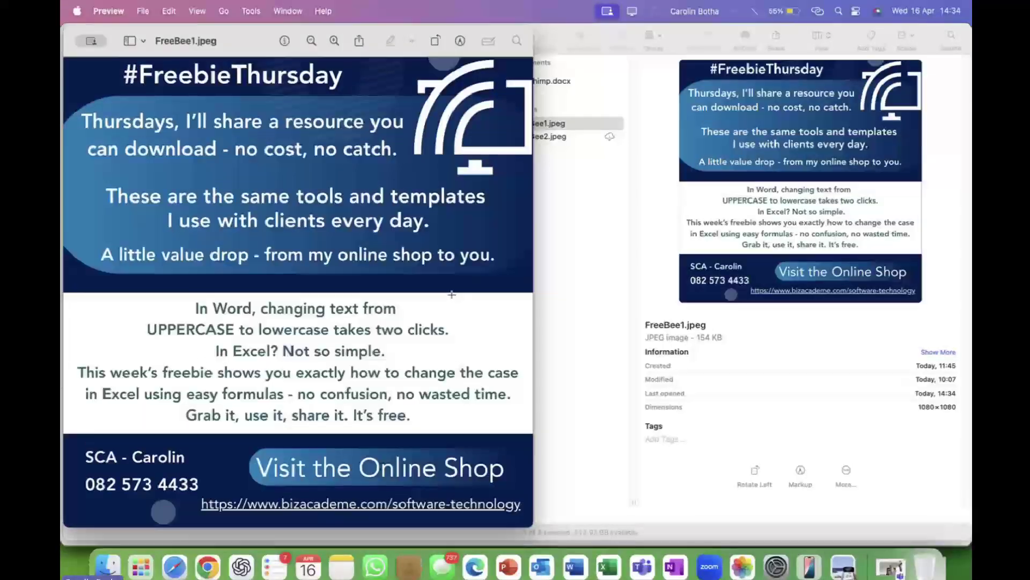
scroll(452, 294, "down", 1)
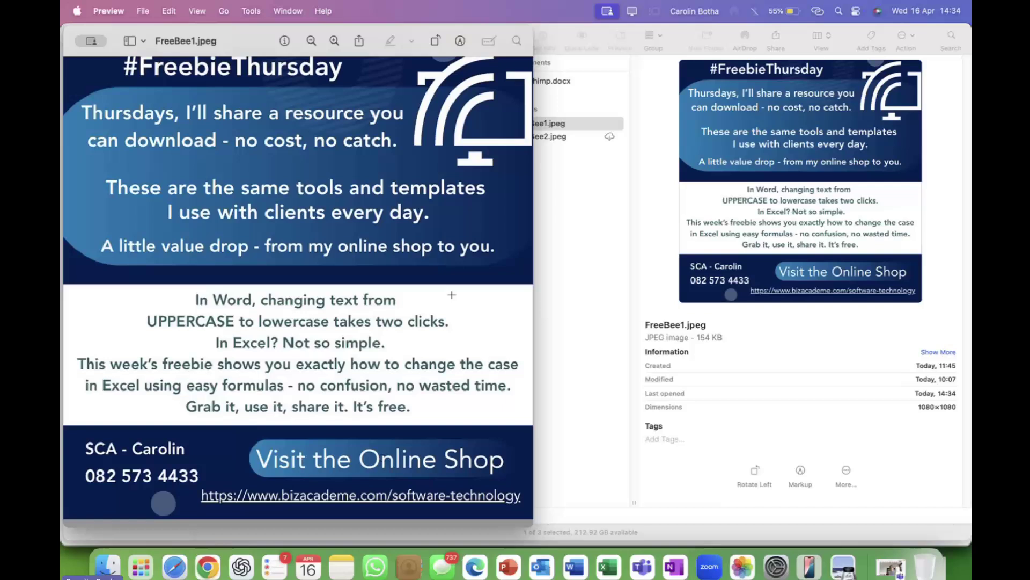
scroll(452, 294, "up", 1)
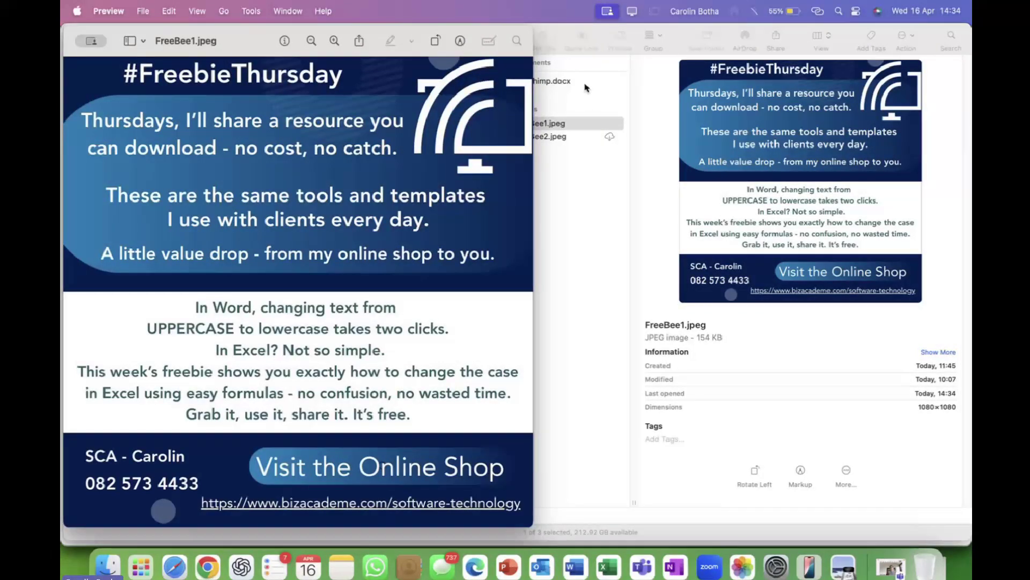
left_click(648, 102)
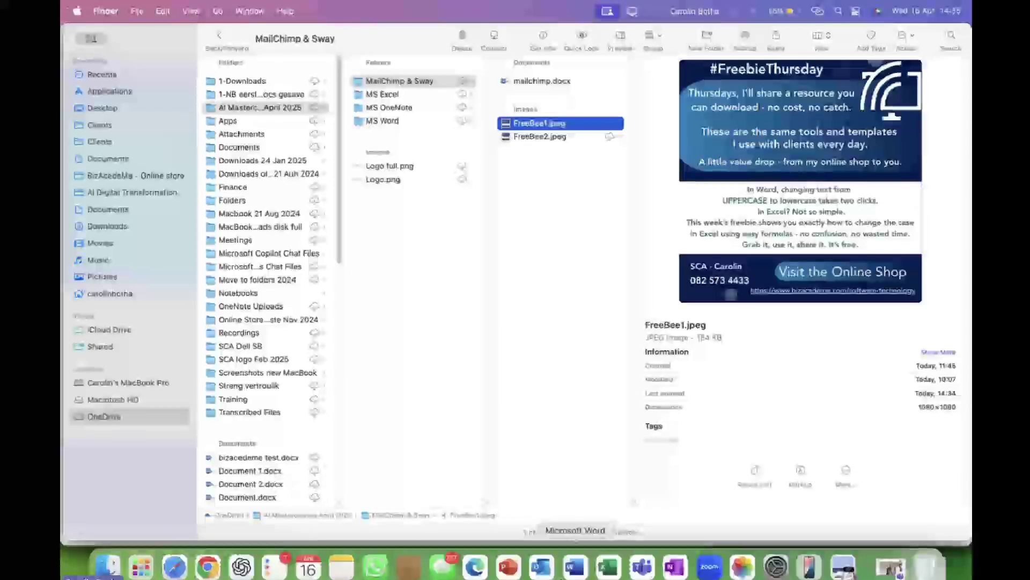
Step: Switch back to Sway in Edge and insert an empty Image card below the text card
left_click(475, 566)
left_click(506, 435)
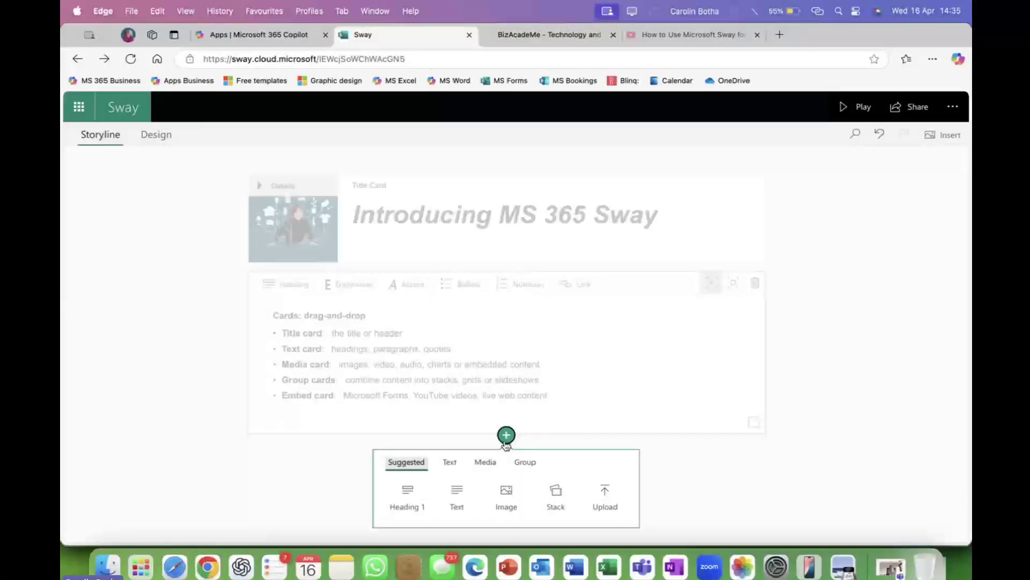
left_click(450, 461)
left_click(487, 463)
left_click(413, 489)
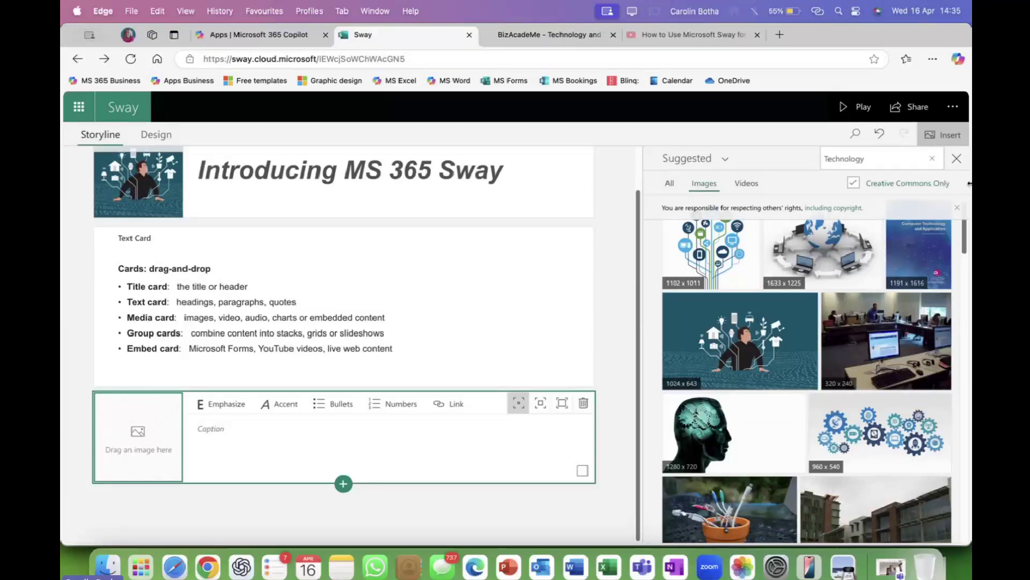
left_click(957, 159)
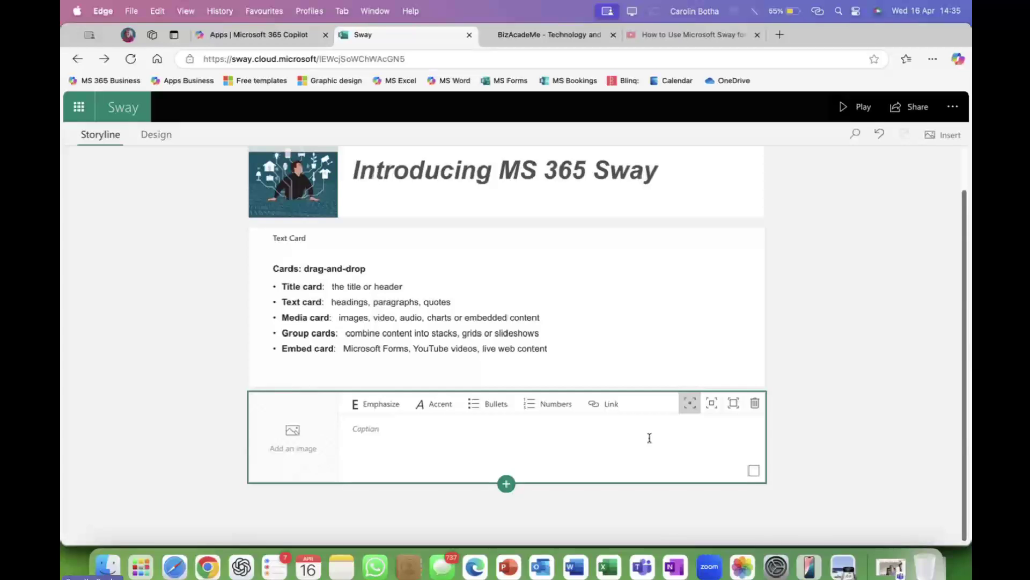
Step: Browse the suggested Technology images for the empty image card and close the suggestions without choosing one
left_click(299, 442)
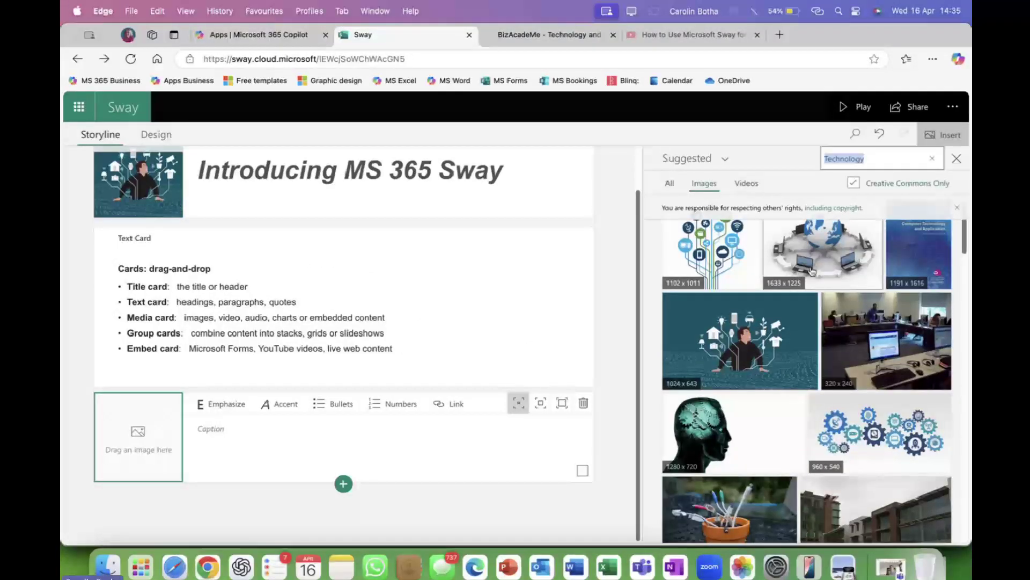
scroll(811, 271, "down", 5)
scroll(811, 271, "down", 15)
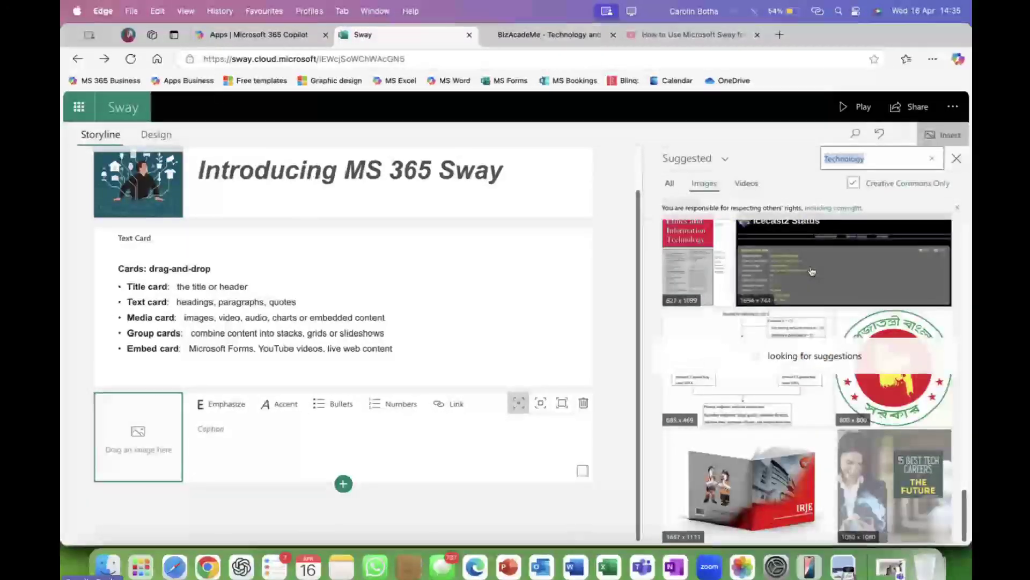
scroll(862, 280, "up", 3)
scroll(861, 280, "up", 15)
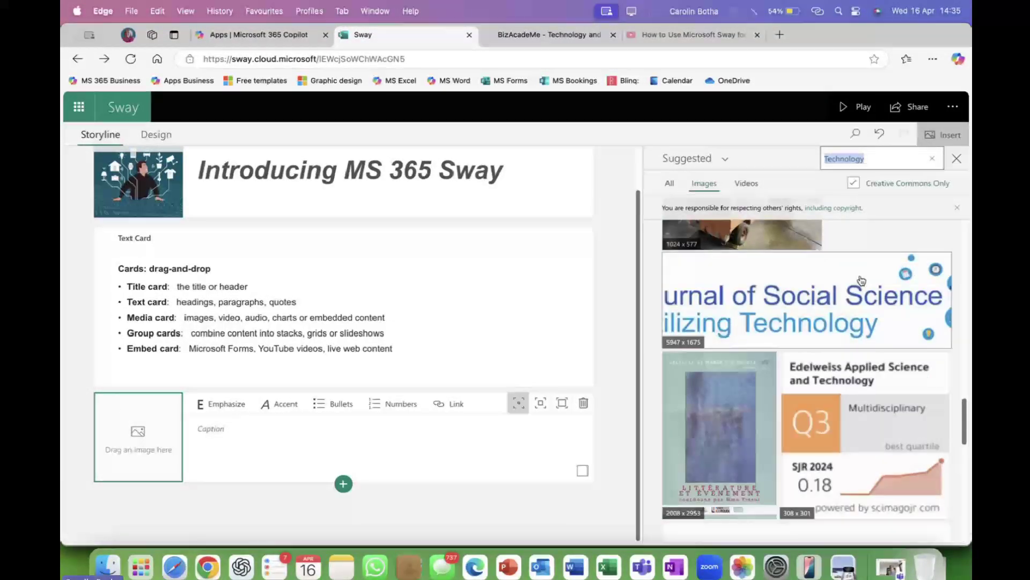
left_click(944, 137)
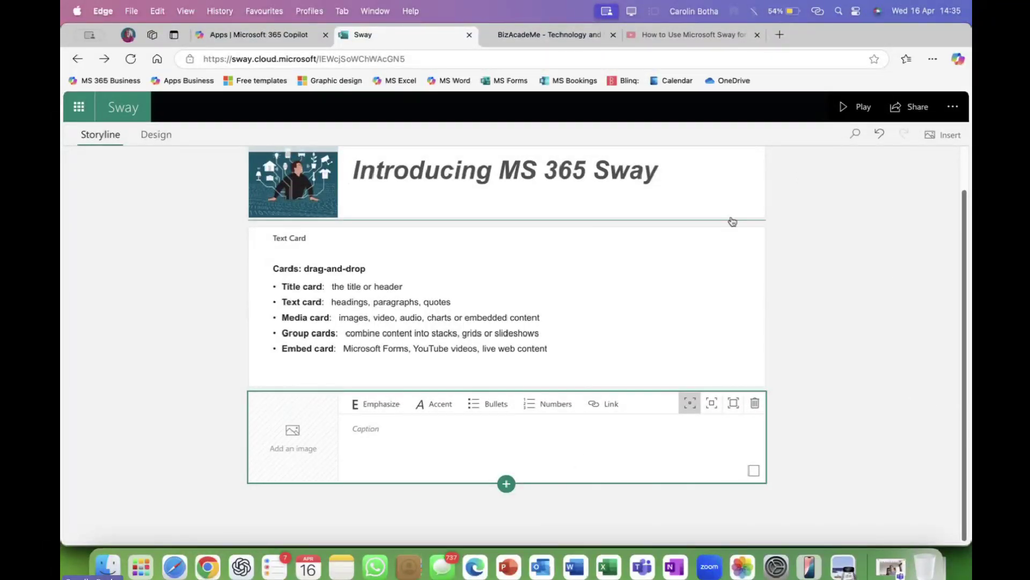
Step: Open the suggested Technology media for the empty image card and browse the results for all media types
left_click(336, 456)
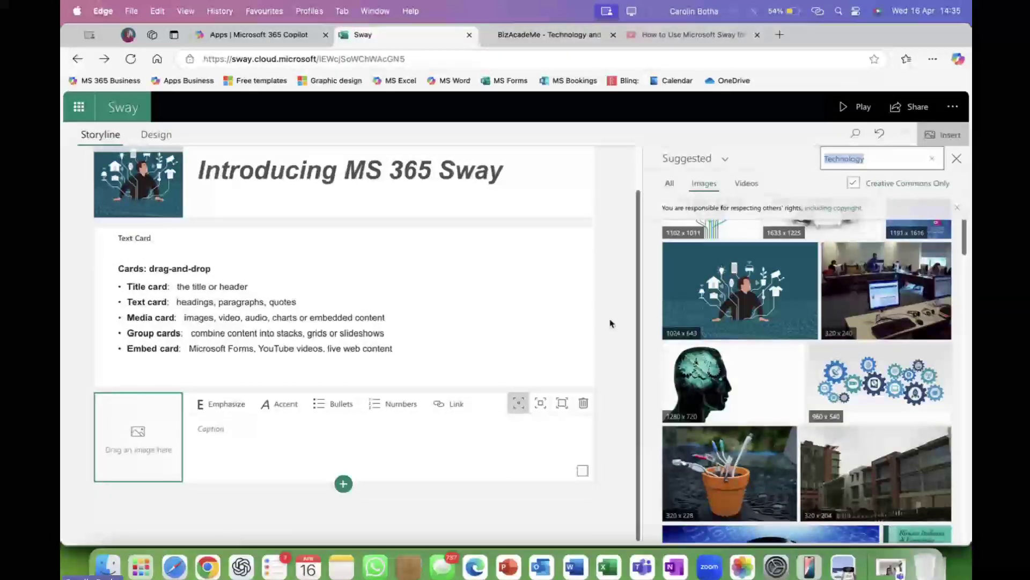
scroll(784, 366, "up", 1)
scroll(784, 367, "up", 2)
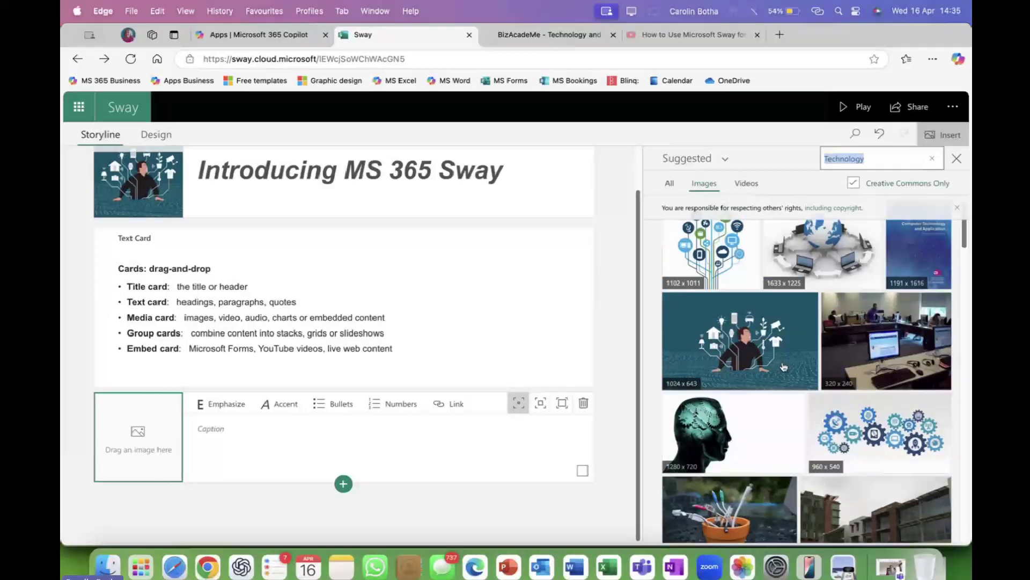
left_click(671, 184)
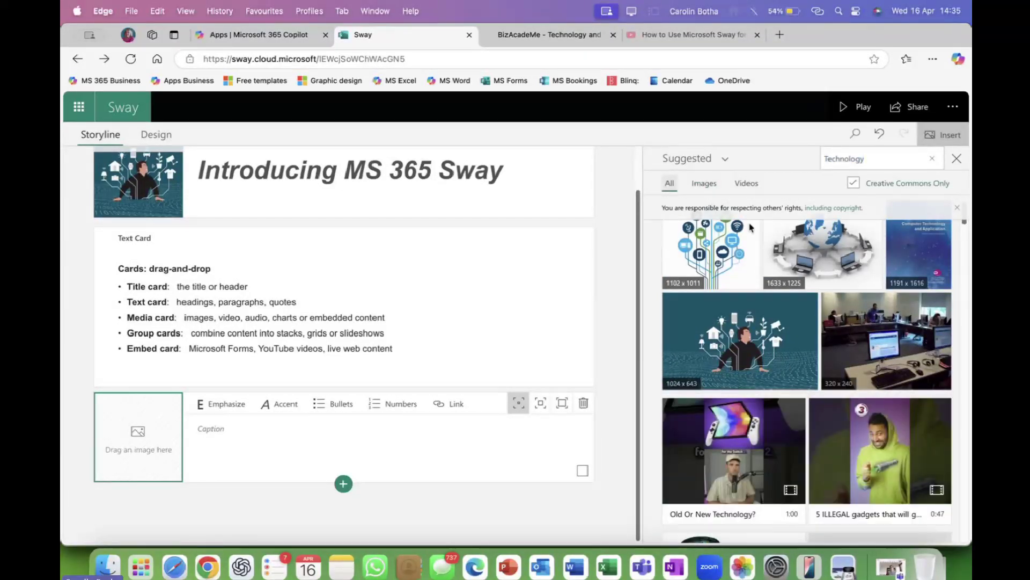
scroll(791, 462, "down", 5)
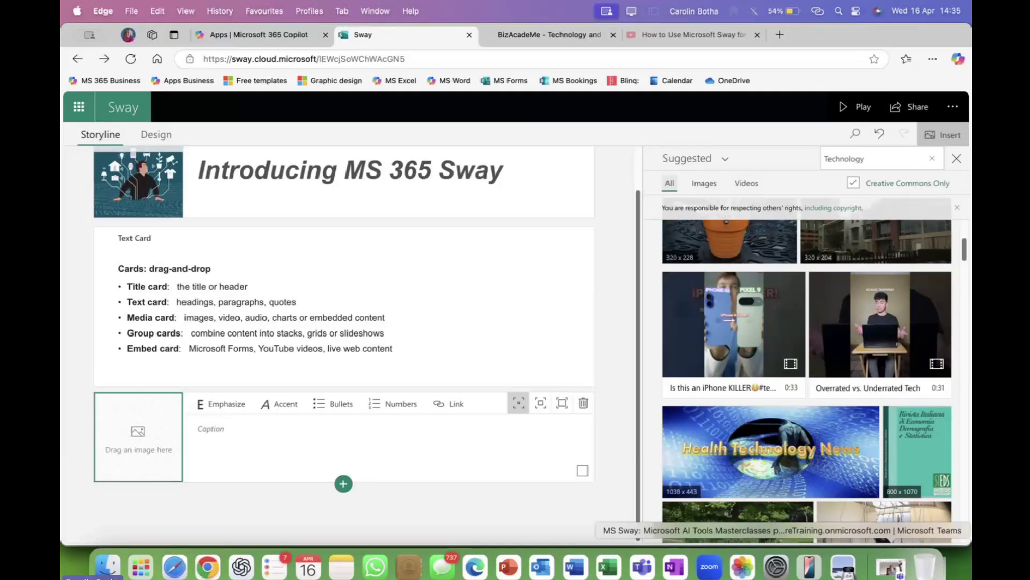
scroll(865, 452, "down", 5)
scroll(865, 451, "down", 5)
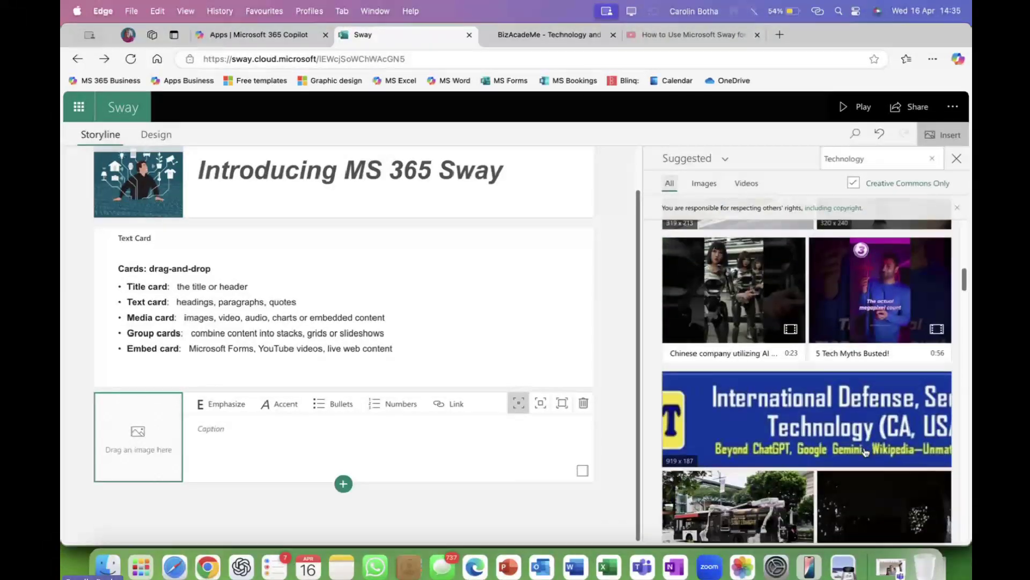
scroll(865, 452, "down", 10)
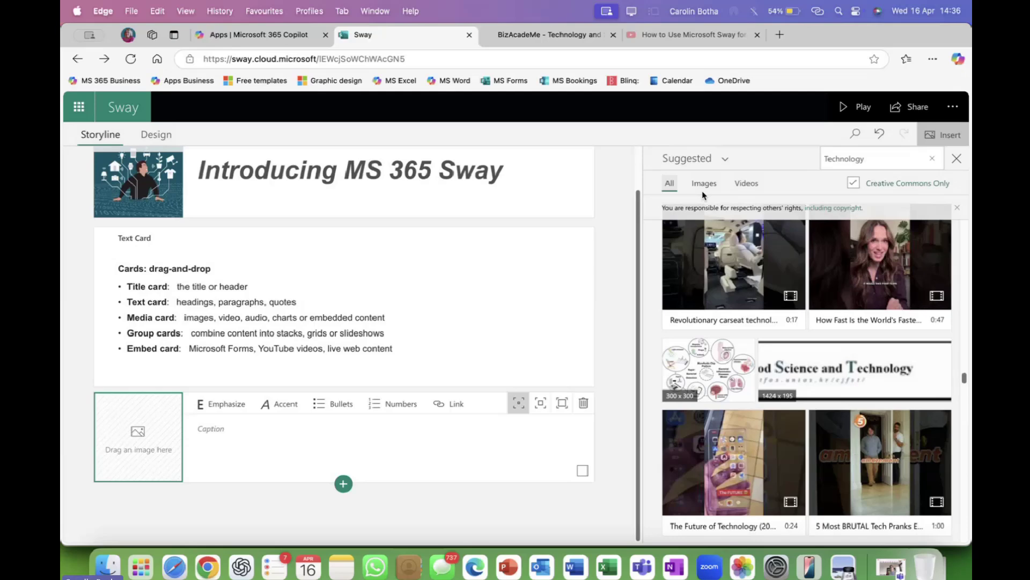
Step: Fill the empty image card with FreeBee1.jpeg from the device's MailChimp & Sway folder and close the media suggestions
left_click(934, 162)
left_click(703, 161)
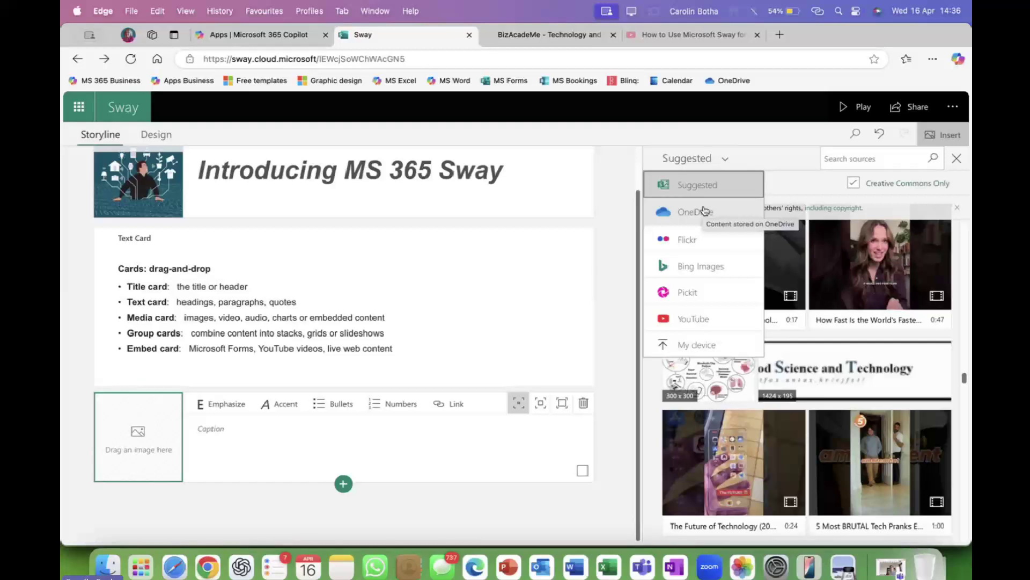
left_click(698, 345)
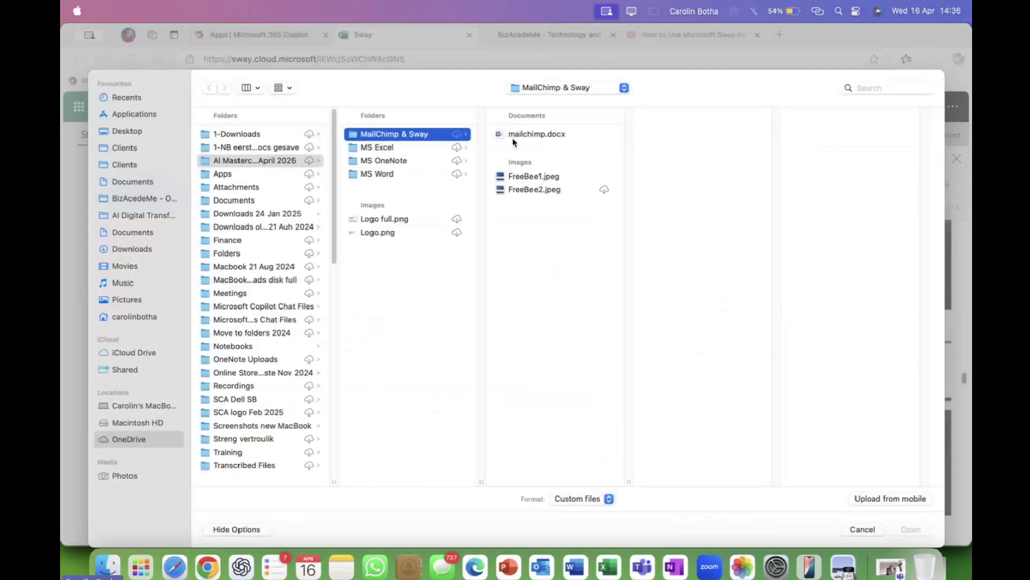
left_click(529, 178)
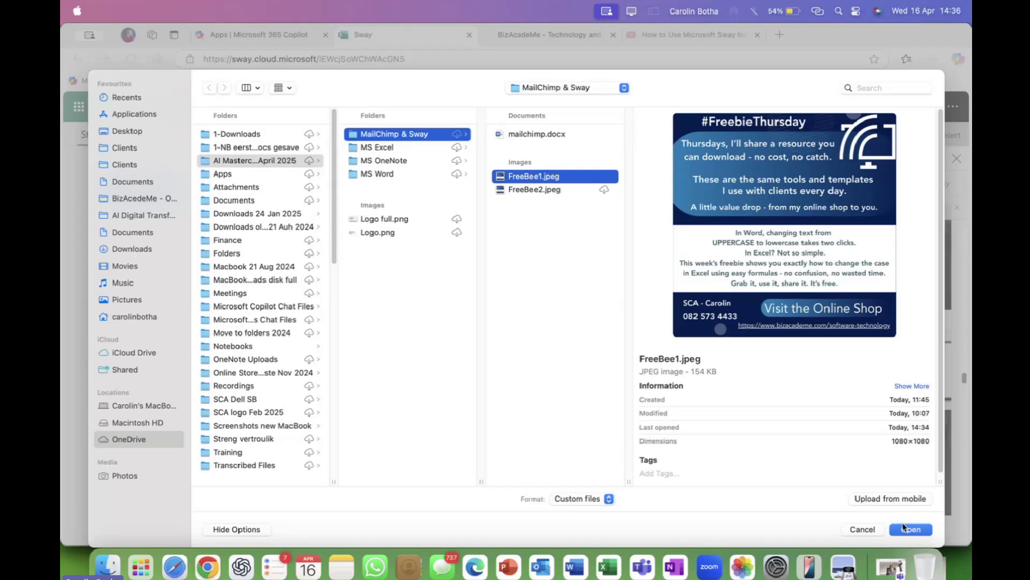
left_click(915, 529)
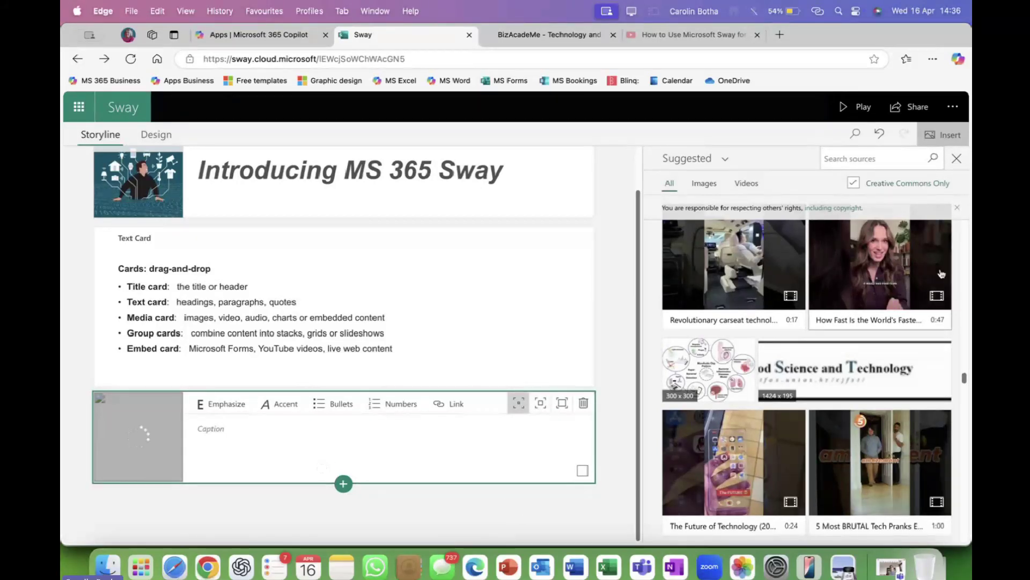
left_click(957, 160)
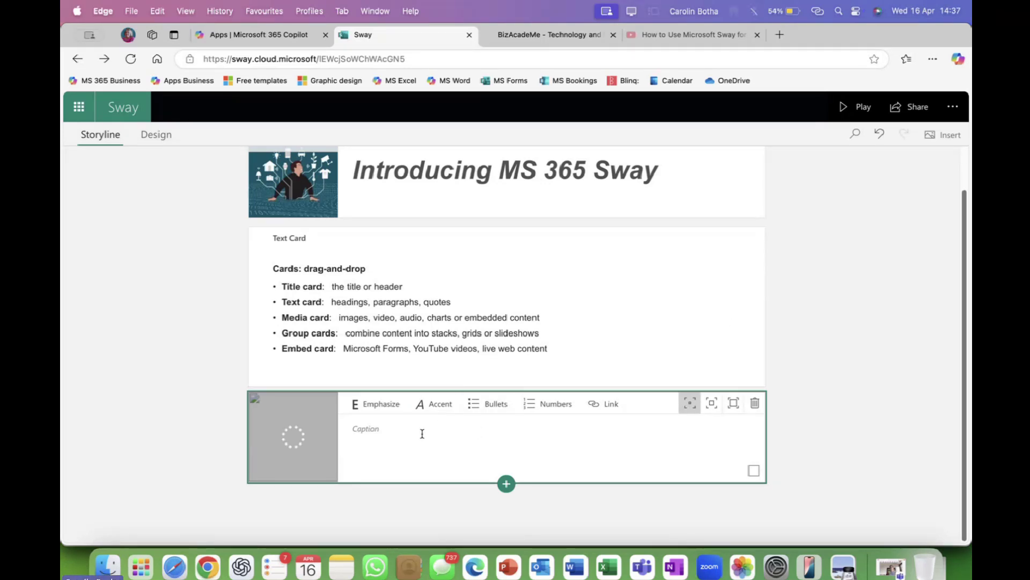
Step: Enter the caption "Click here to visit our online shop" on the FreeBee image card
left_click(379, 428)
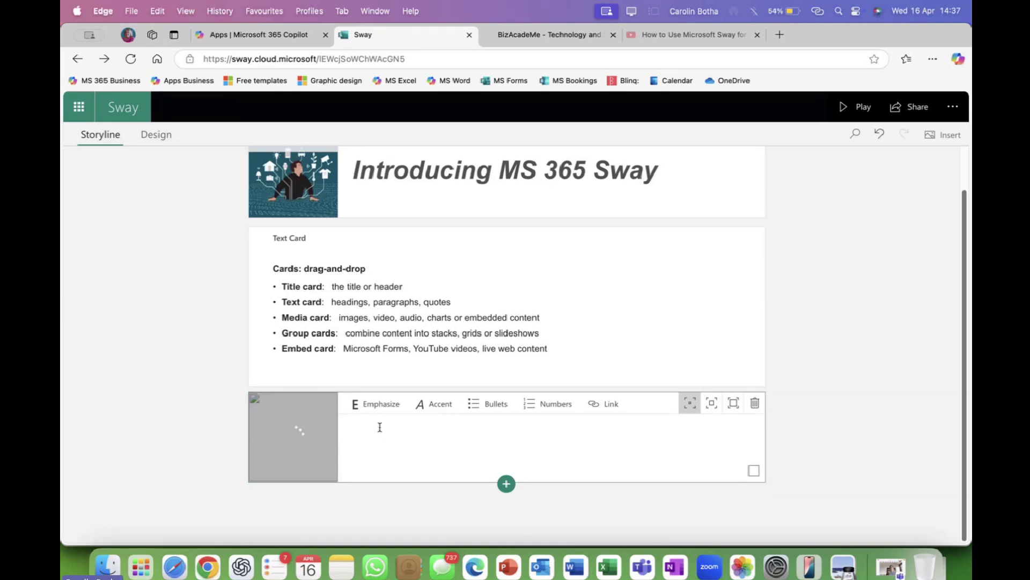
type("Click here to visit our")
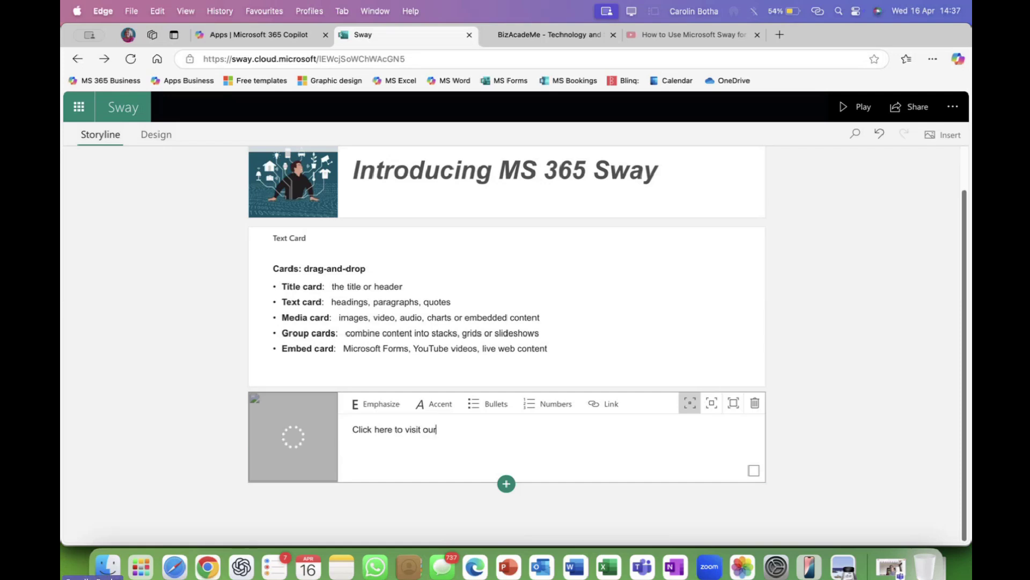
type(" ob")
type("line shop")
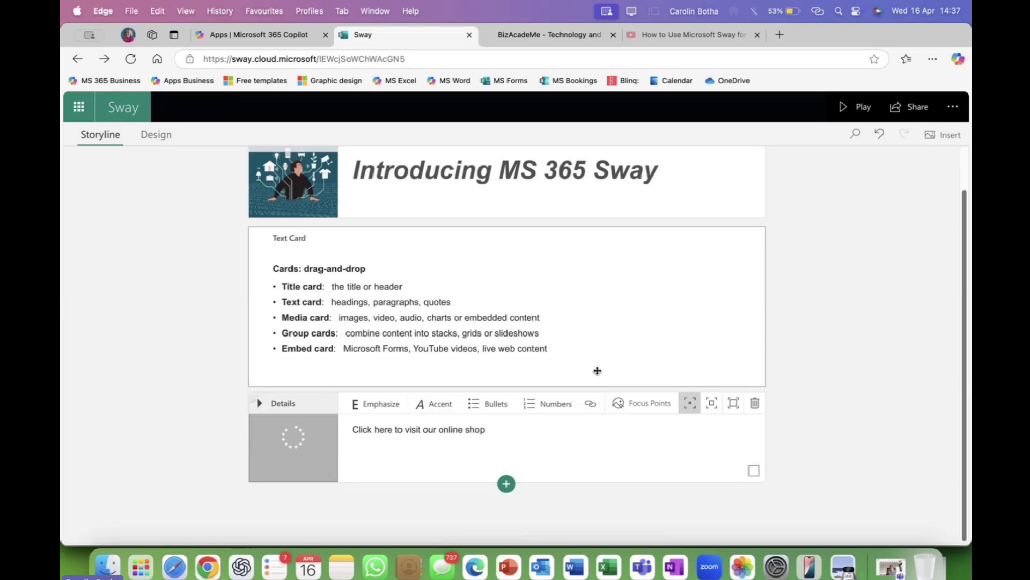
left_click(590, 411)
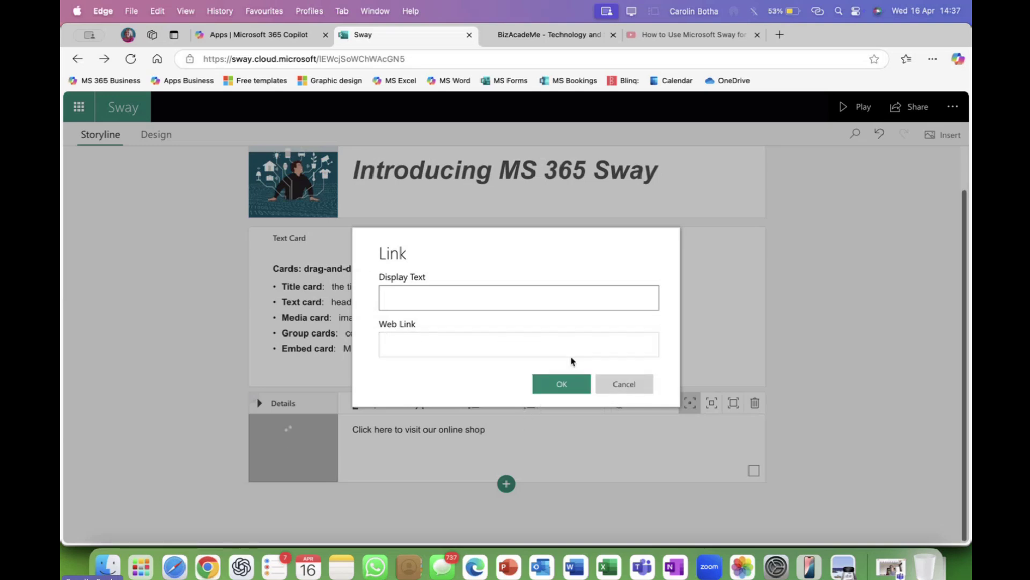
left_click(629, 389)
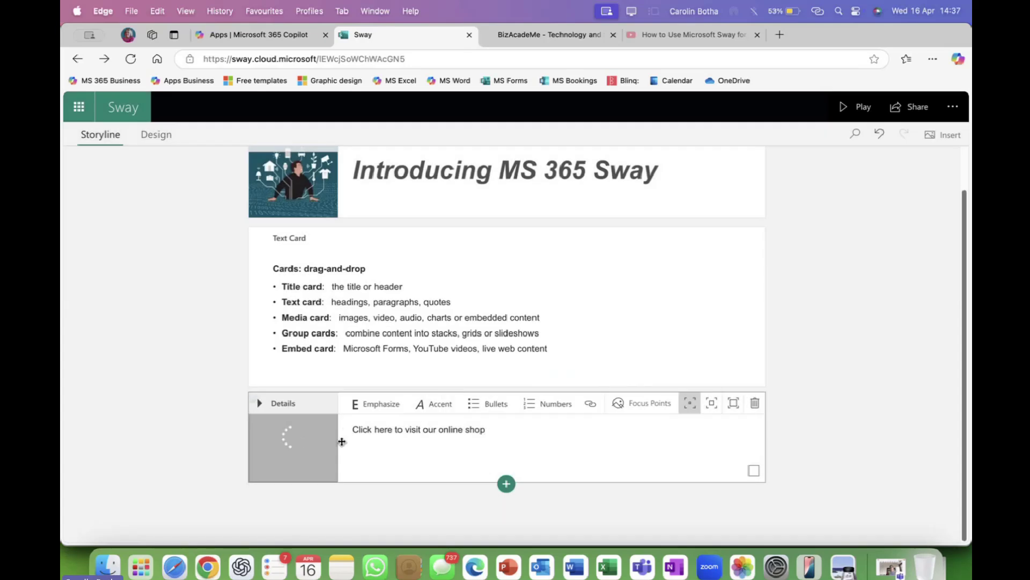
left_click_drag(353, 429, 485, 429)
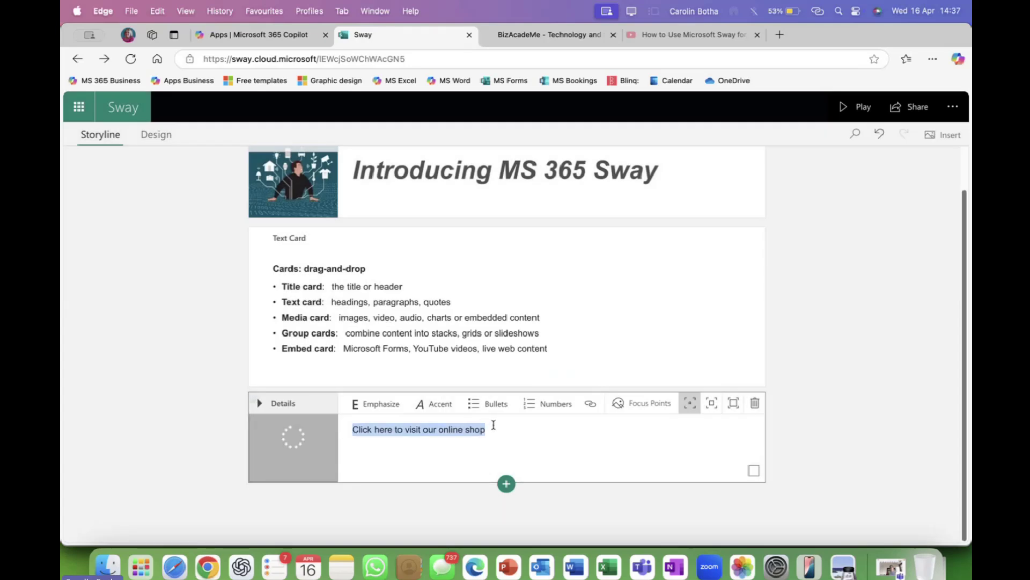
left_click(591, 403)
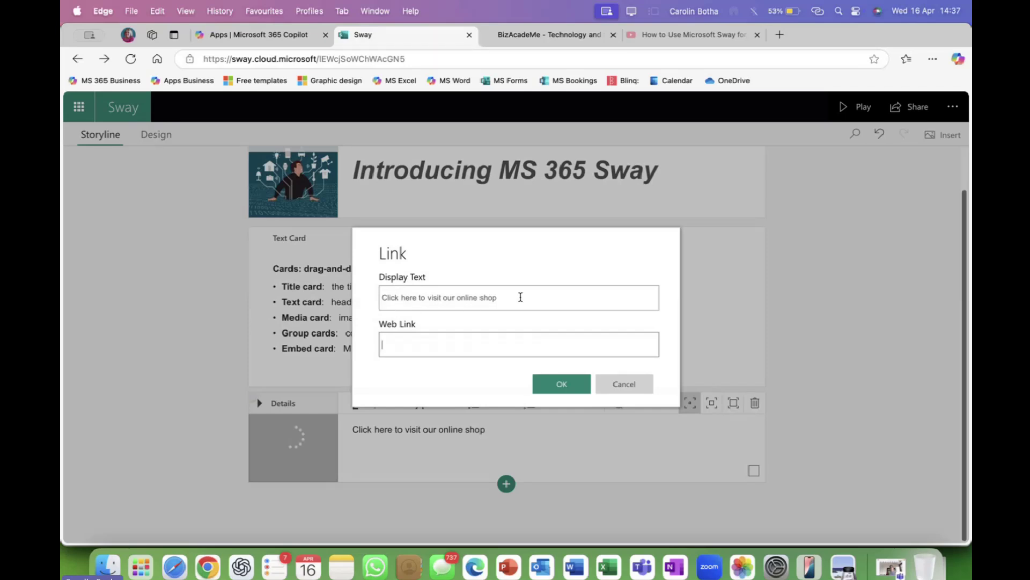
left_click(405, 347)
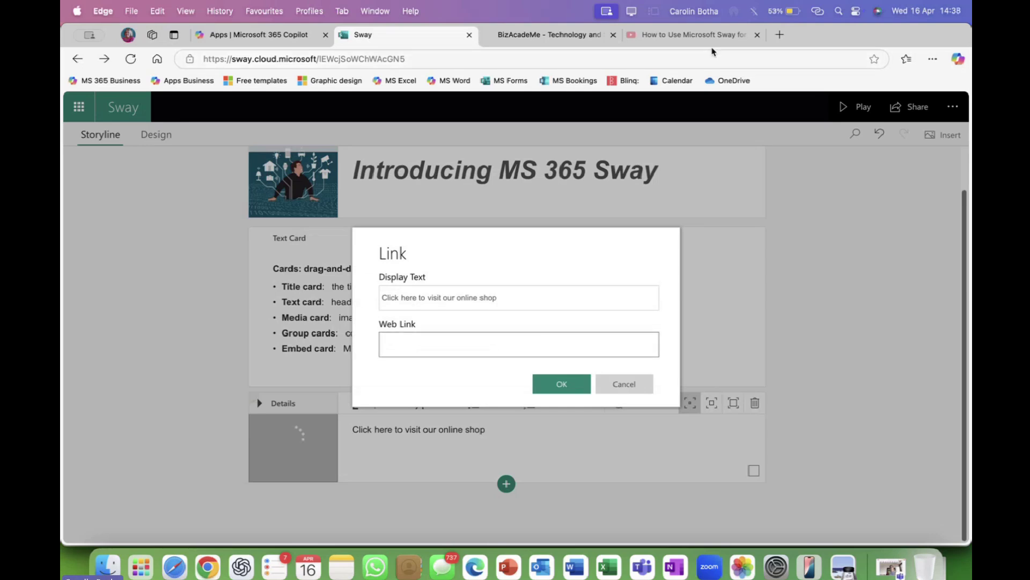
left_click(592, 33)
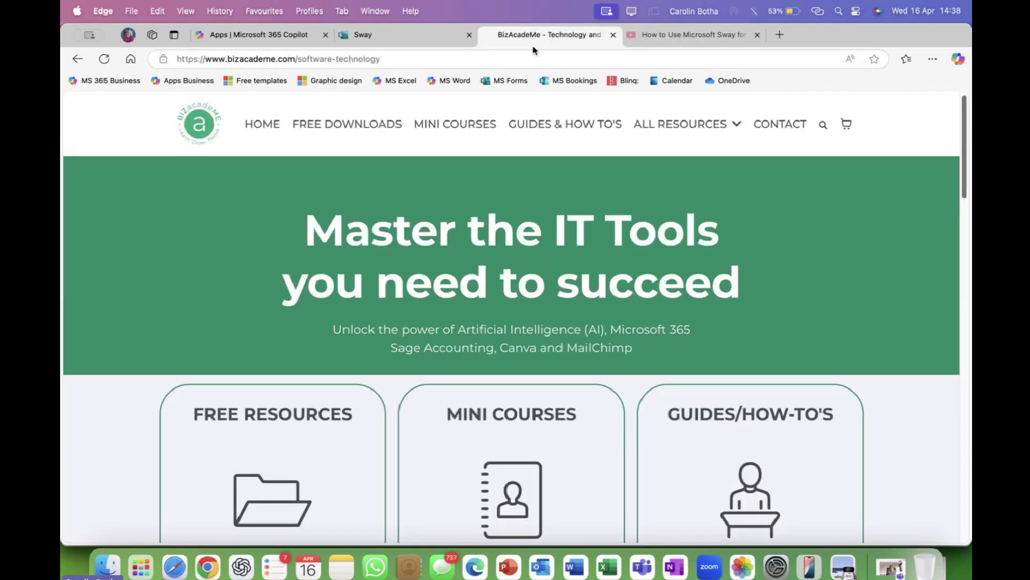
left_click(418, 60)
key("super+c")
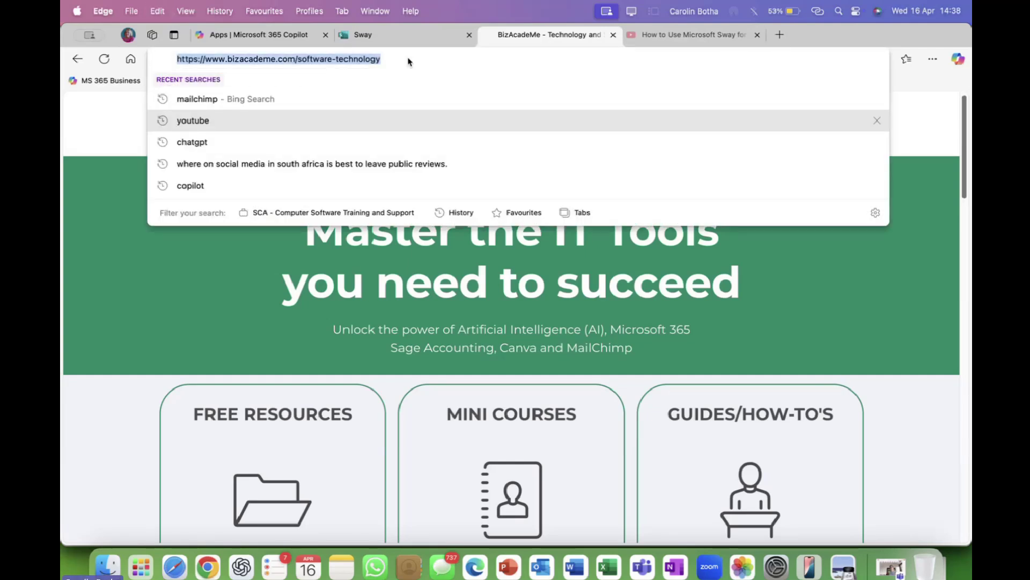
left_click(401, 39)
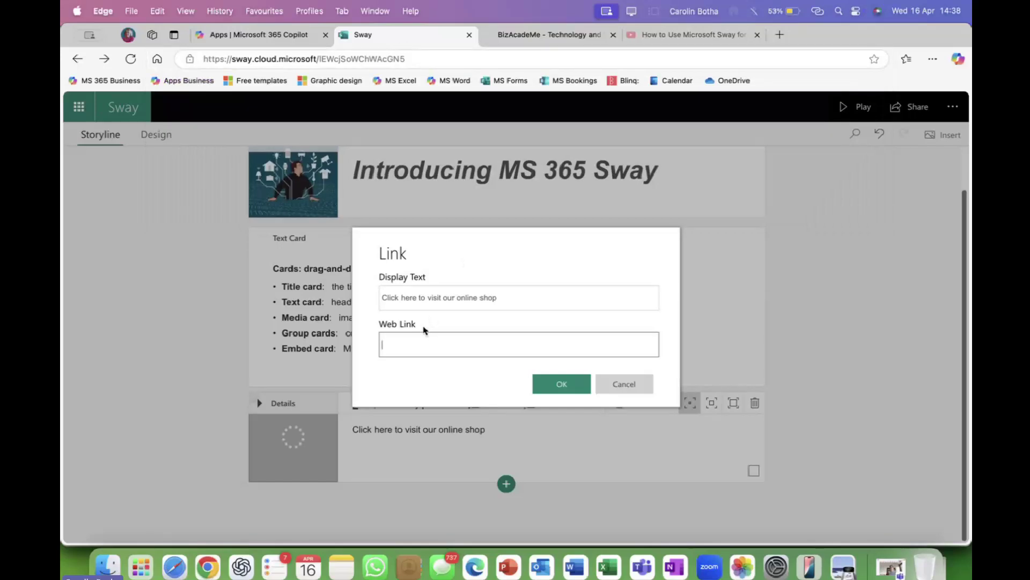
key("super+v")
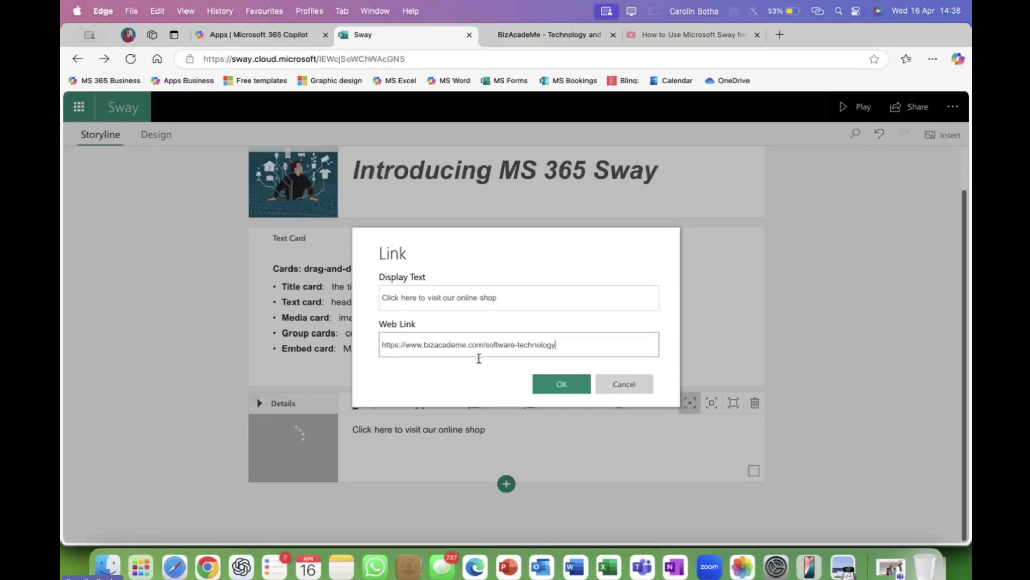
left_click(562, 384)
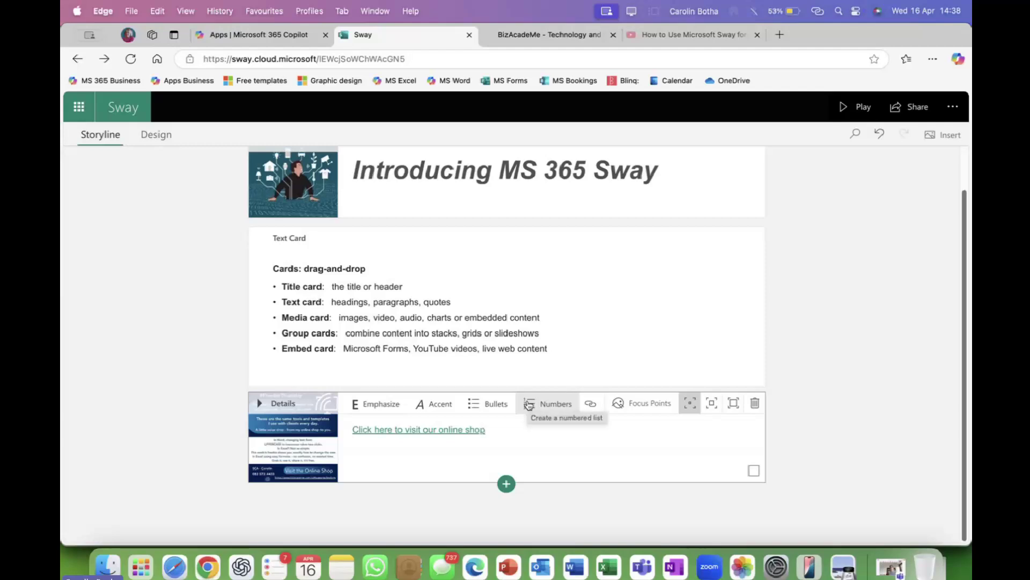
Step: Play the Sway, review its content down to the FreeBee image, and follow the caption link to the online shop
left_click(861, 108)
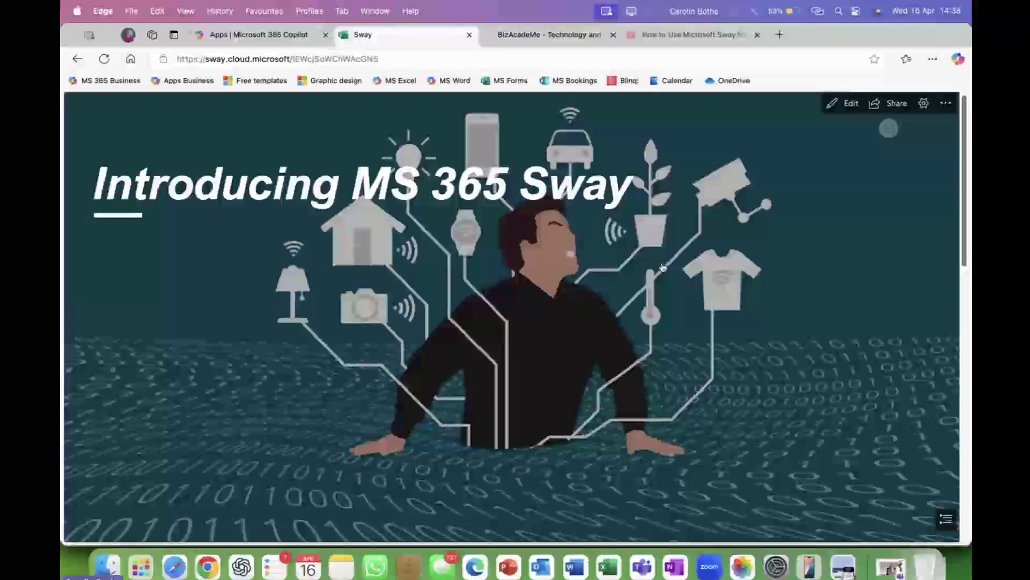
scroll(663, 267, "down", 5)
scroll(663, 267, "down", 1)
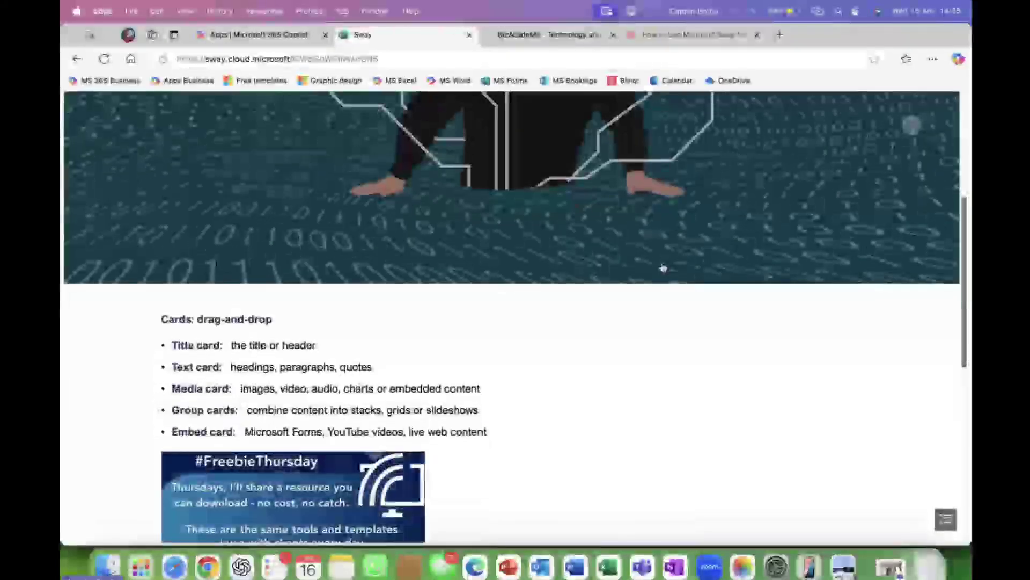
scroll(663, 267, "down", 1)
scroll(664, 267, "down", 5)
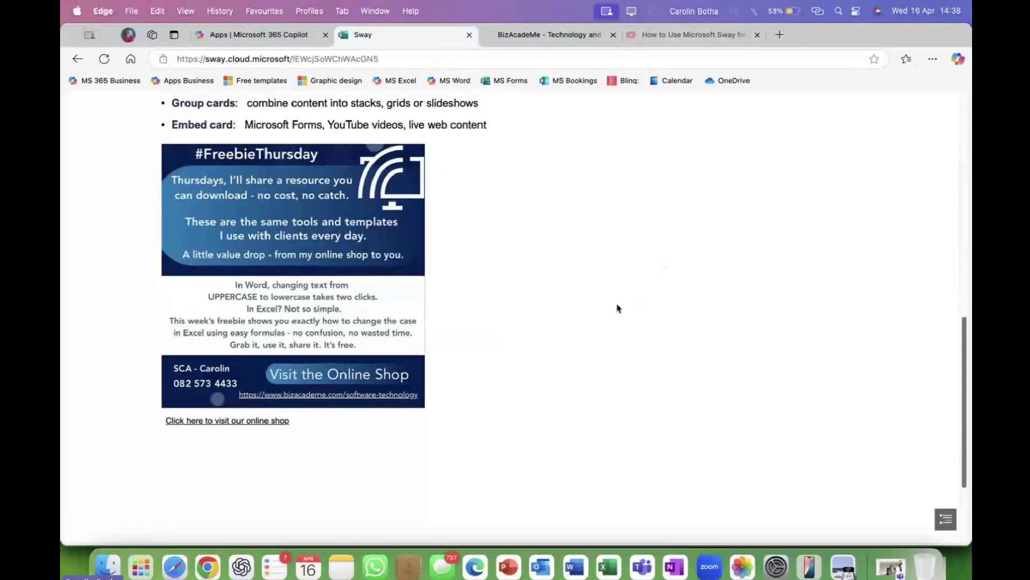
scroll(617, 307, "up", 2)
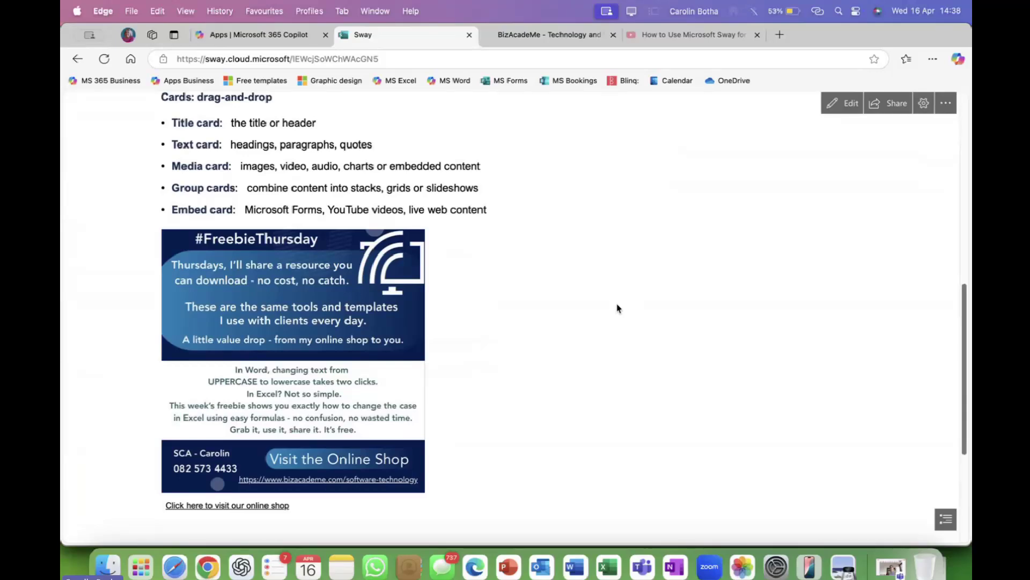
scroll(617, 308, "up", 7)
scroll(617, 308, "down", 10)
scroll(617, 308, "up", 5)
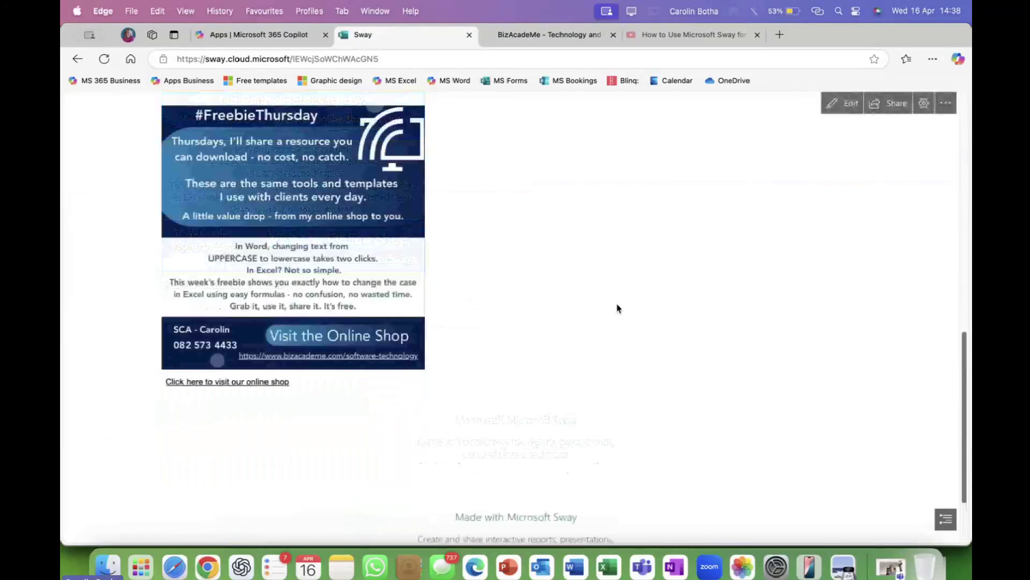
scroll(602, 308, "down", 5)
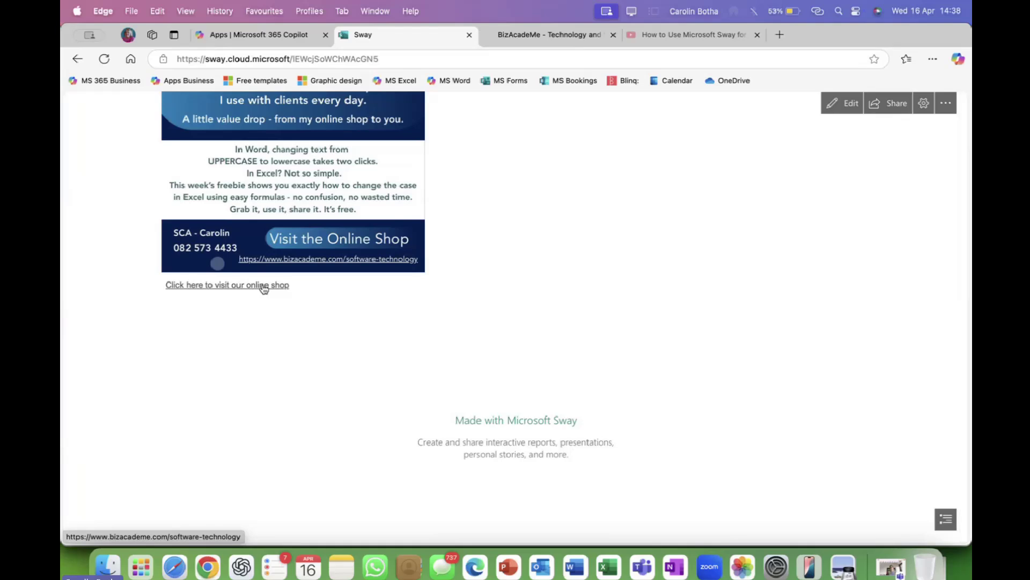
left_click(264, 286)
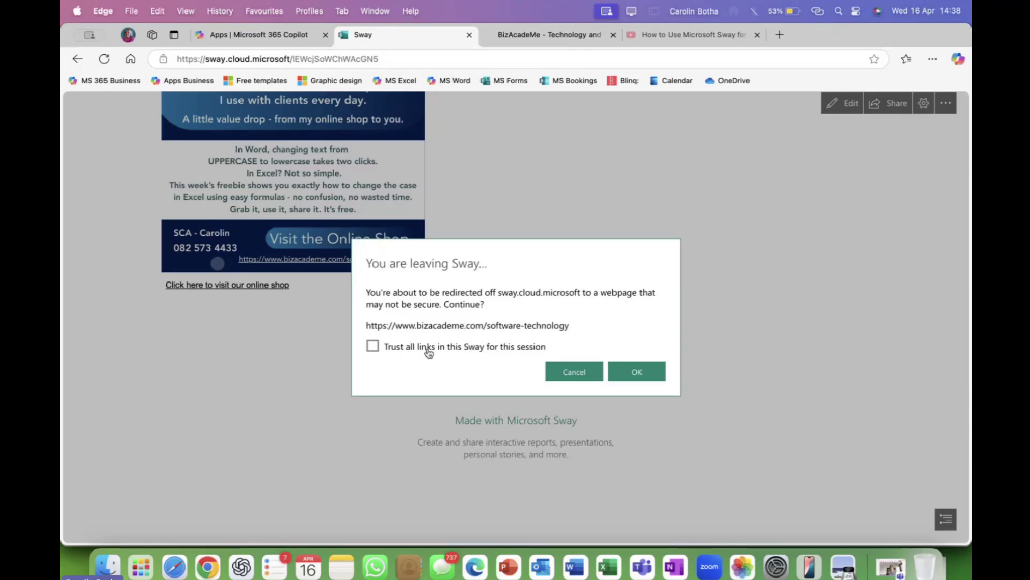
Step: Follow the image caption's link to the online shop page, close that page and return to the Sway
left_click(636, 371)
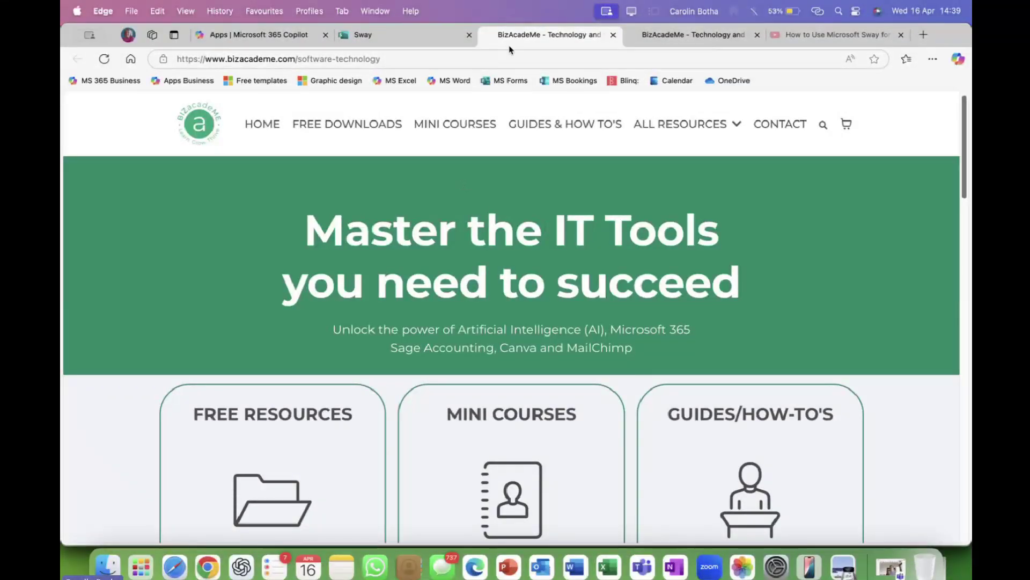
left_click(613, 35)
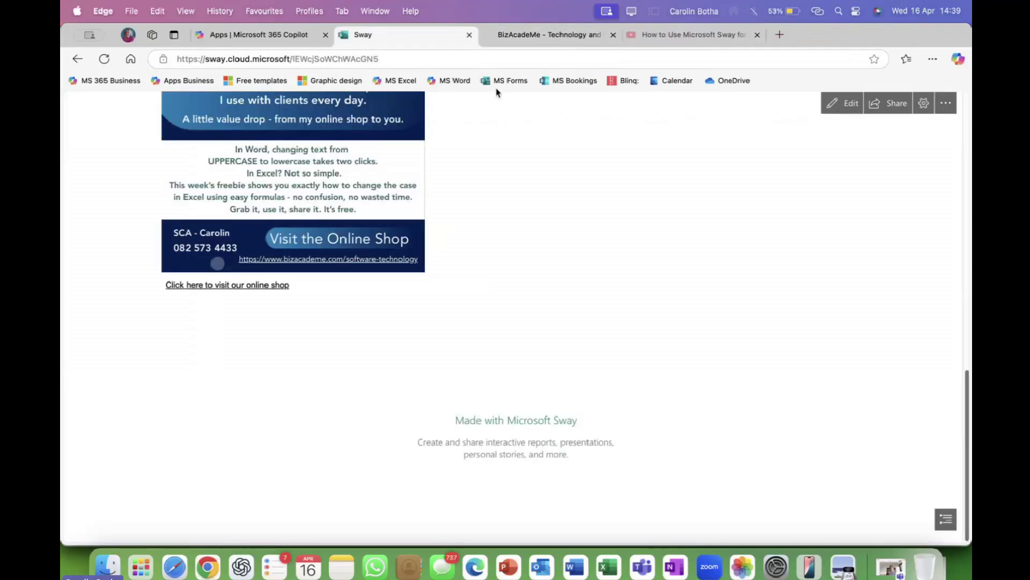
scroll(501, 152, "up", 3)
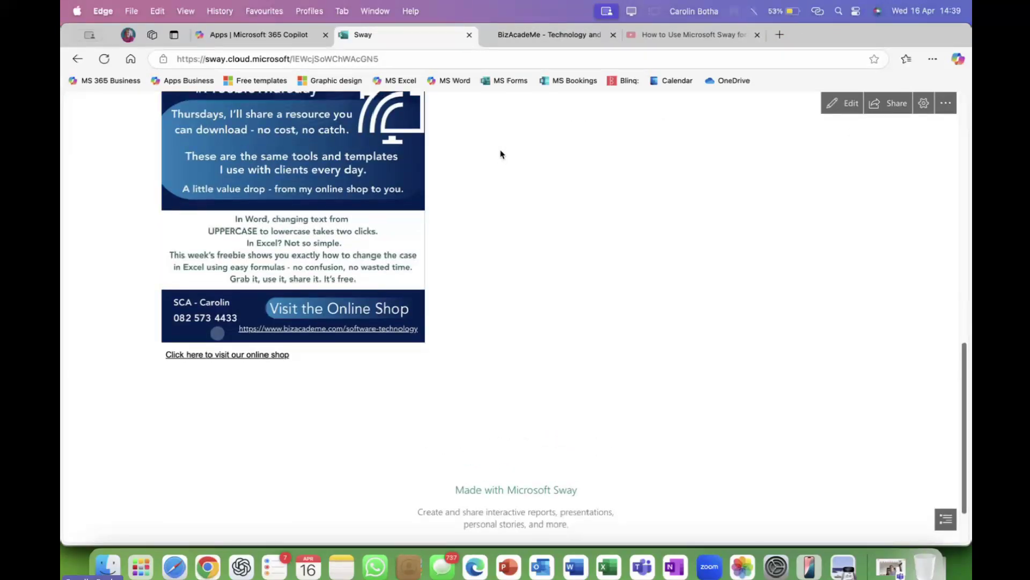
scroll(501, 154, "up", 15)
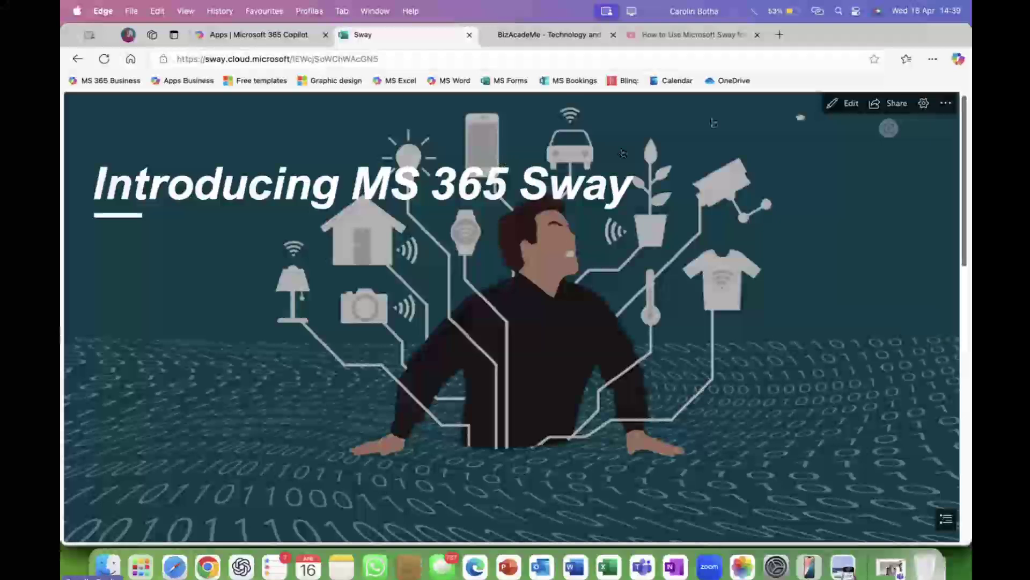
Step: Reopen the Sway for editing and delete the image card captioned "Click here to visit our online shop"
left_click(847, 103)
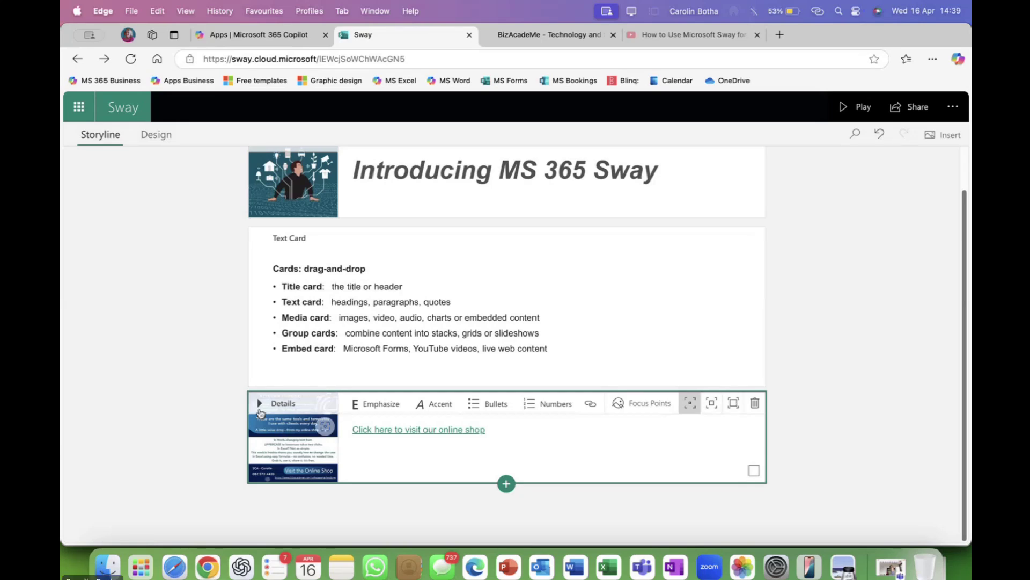
left_click(289, 406)
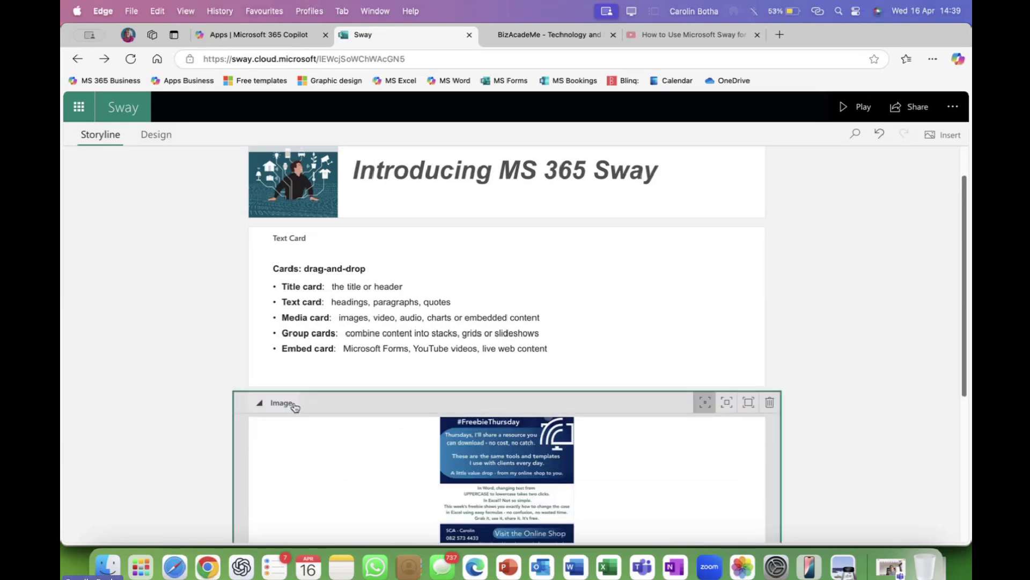
scroll(671, 400, "down", 2)
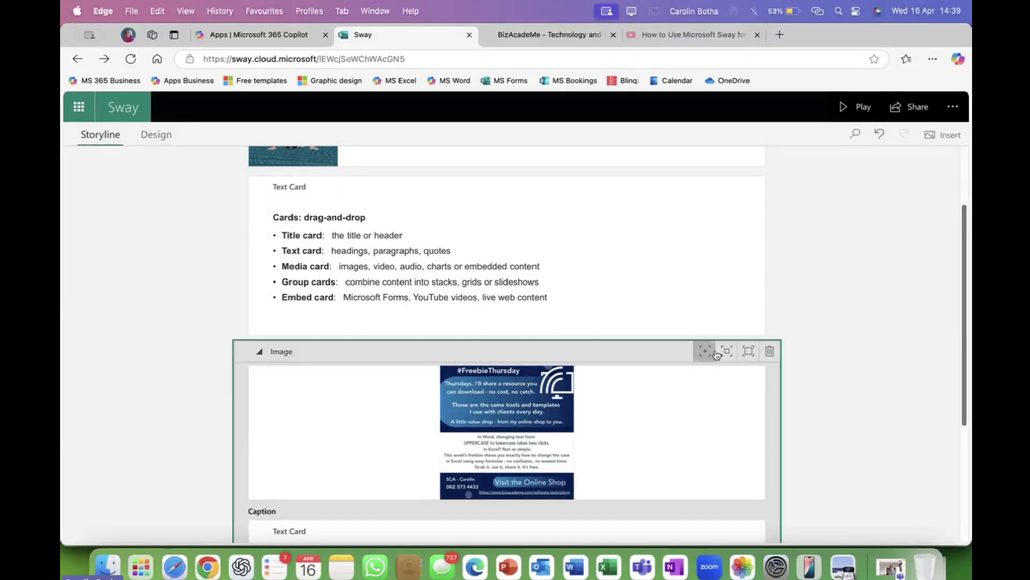
left_click(770, 351)
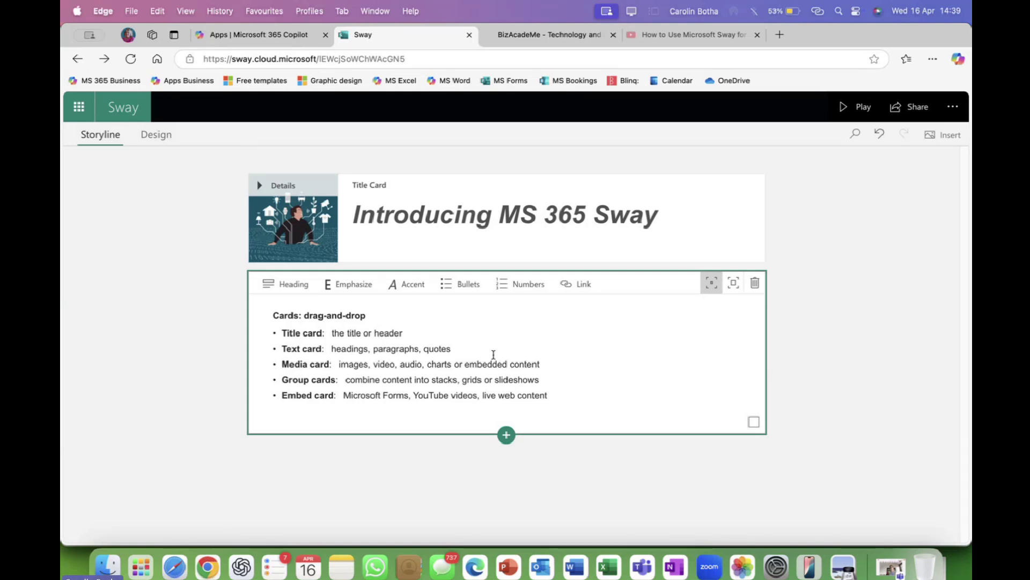
Step: Add an empty image card below the text card and search the suggested images for Science
left_click(507, 433)
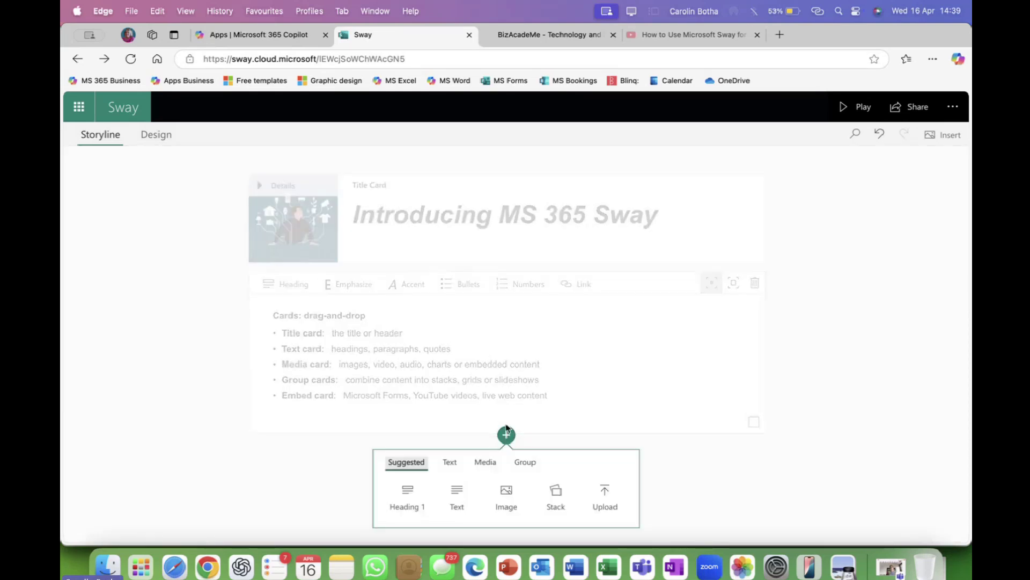
left_click(513, 503)
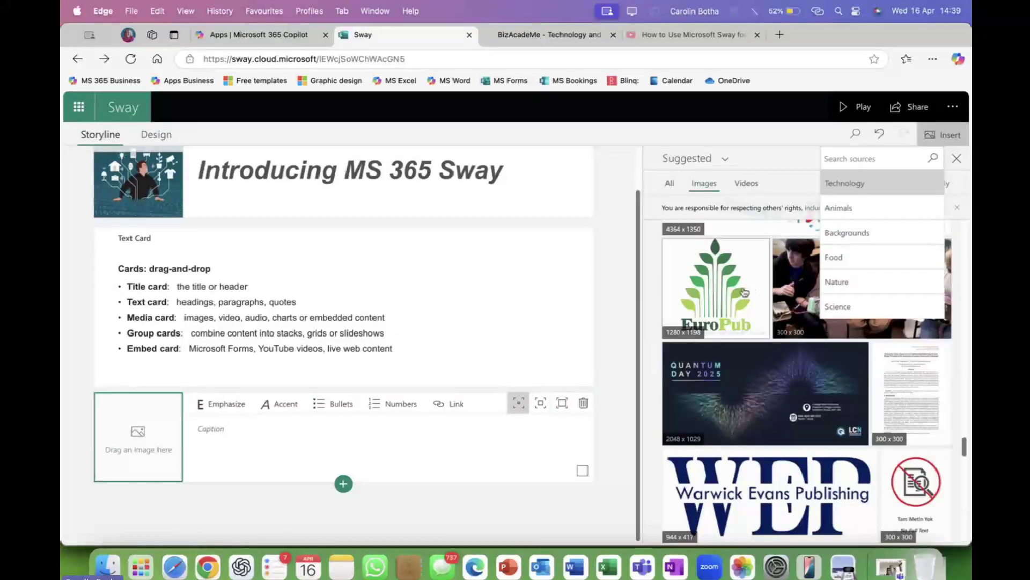
scroll(812, 276, "down", 3)
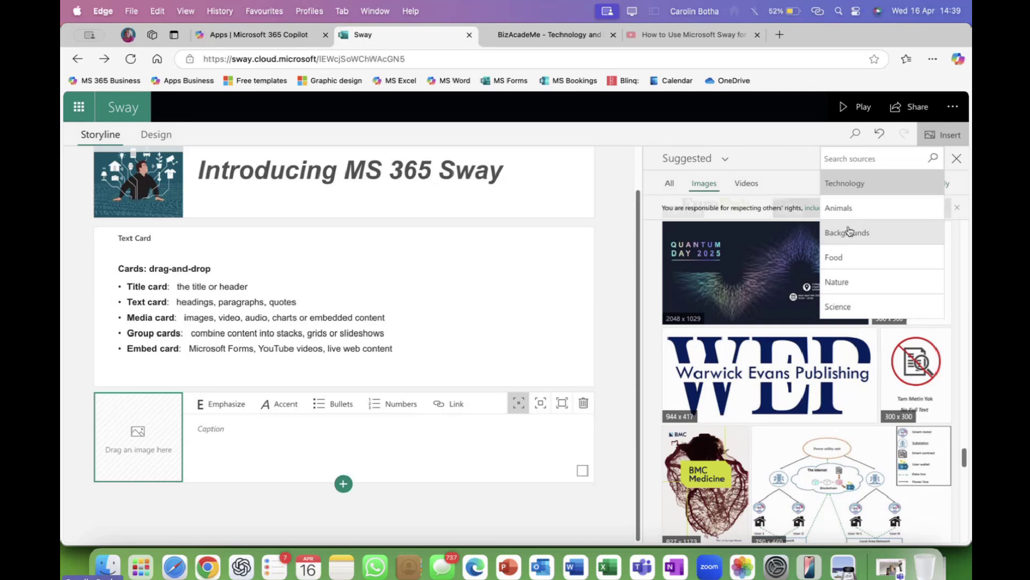
left_click(840, 307)
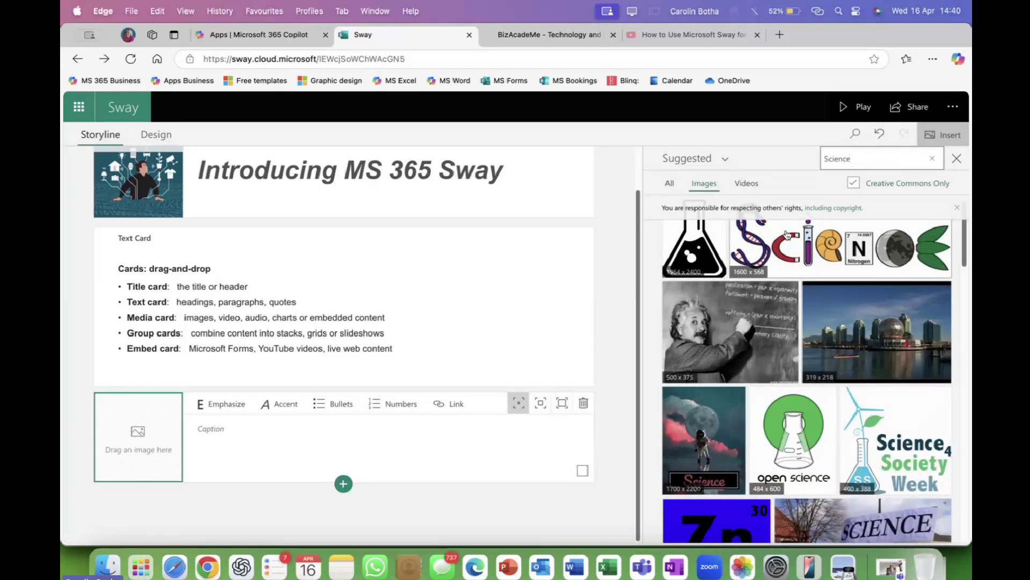
scroll(787, 233, "down", 1)
Step: Add the "5 Easy At Home Science Exp..." video from the Science video results to the storyline and caption it "Look at this"
left_click(745, 184)
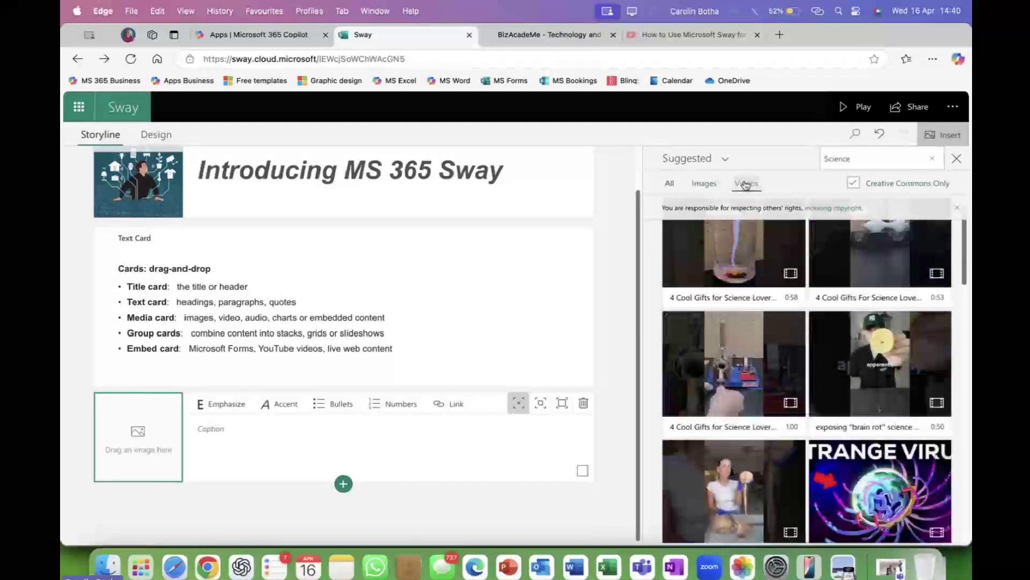
scroll(783, 339, "down", 10)
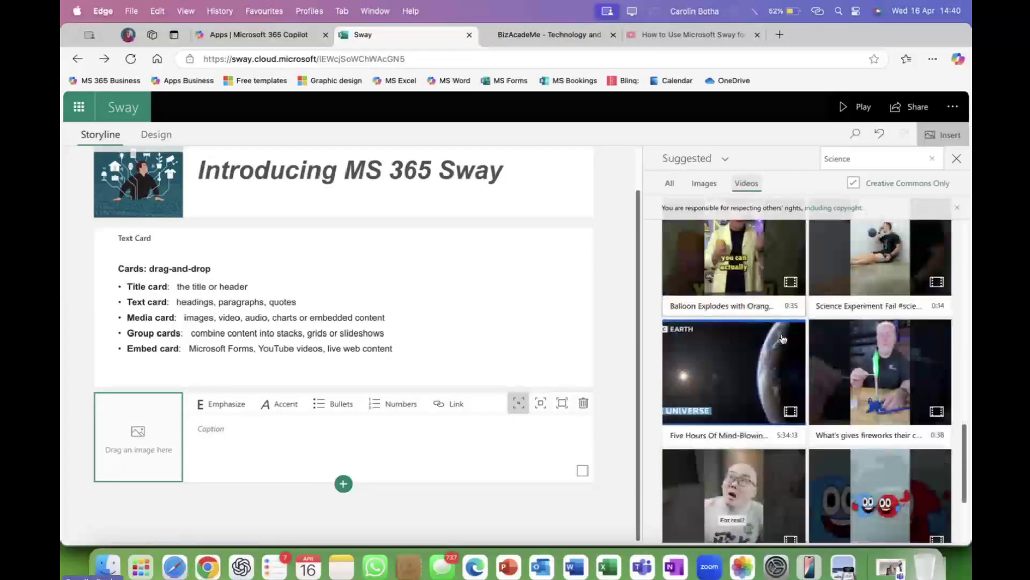
scroll(782, 338, "down", 3)
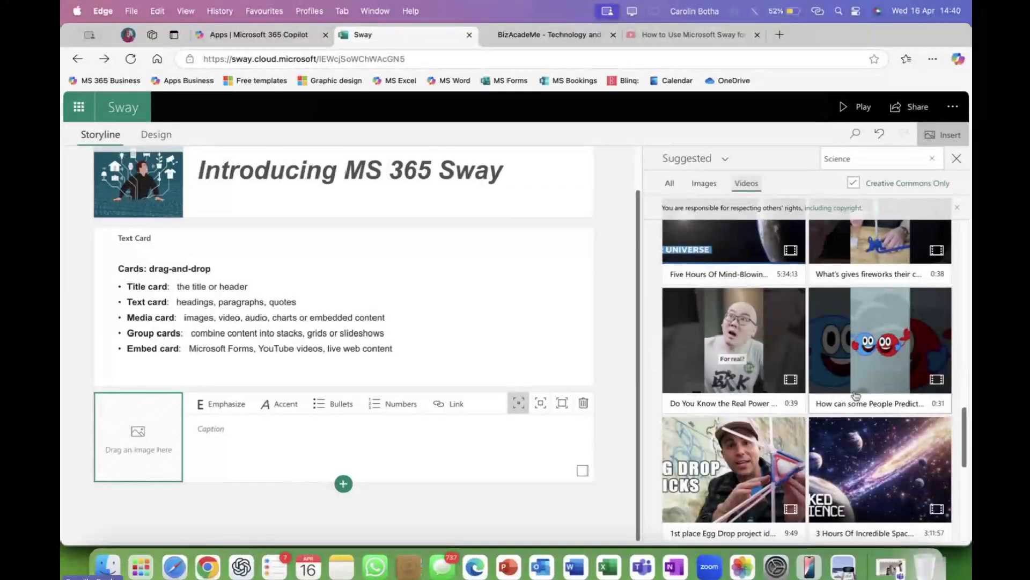
scroll(856, 395, "up", 3)
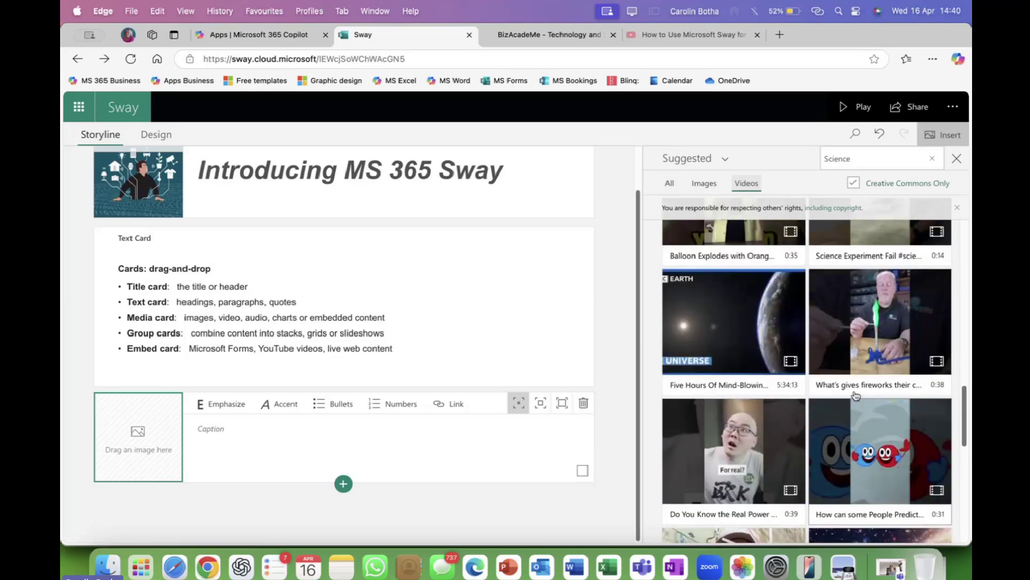
scroll(856, 396, "up", 5)
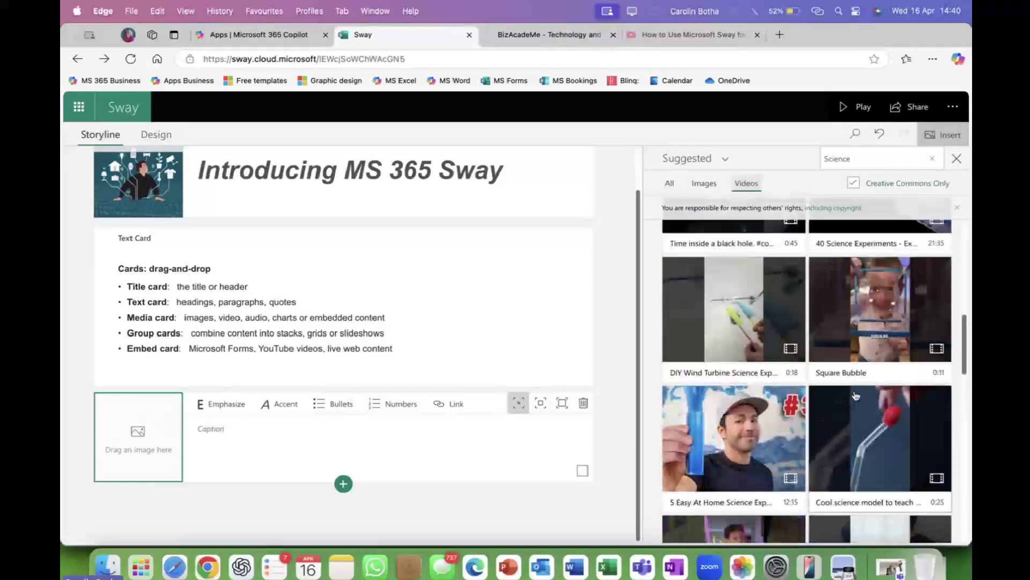
left_click(746, 422)
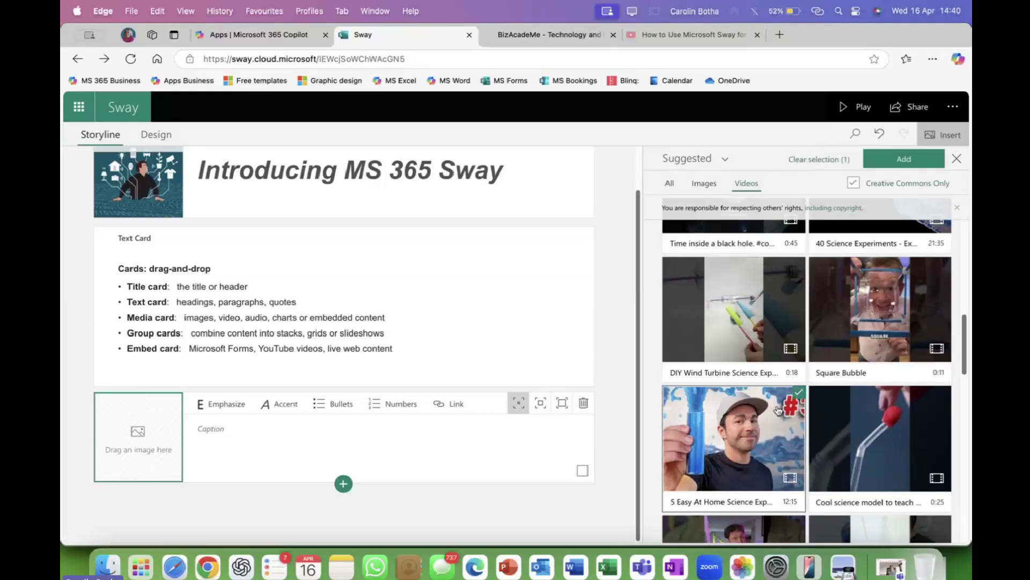
left_click(912, 159)
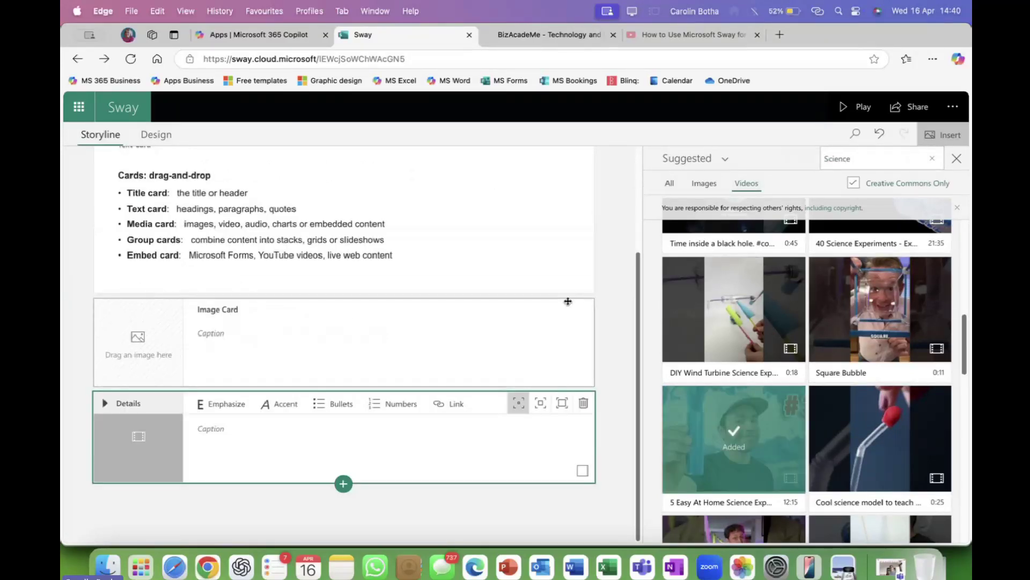
left_click(217, 426)
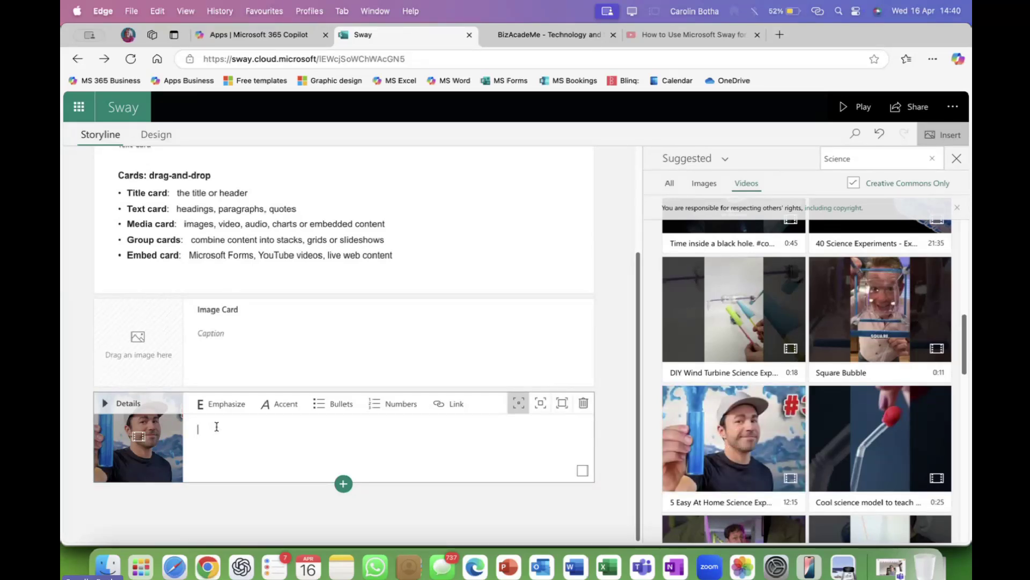
type("Look at this")
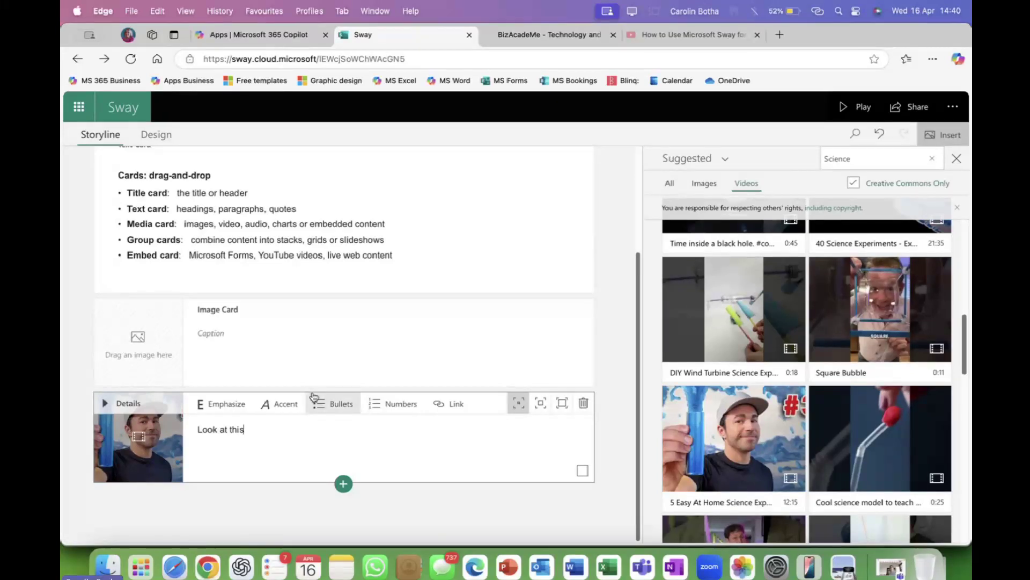
Step: Play the Sway to check how the text card and captioned video are laid out, and return to editing
left_click(856, 108)
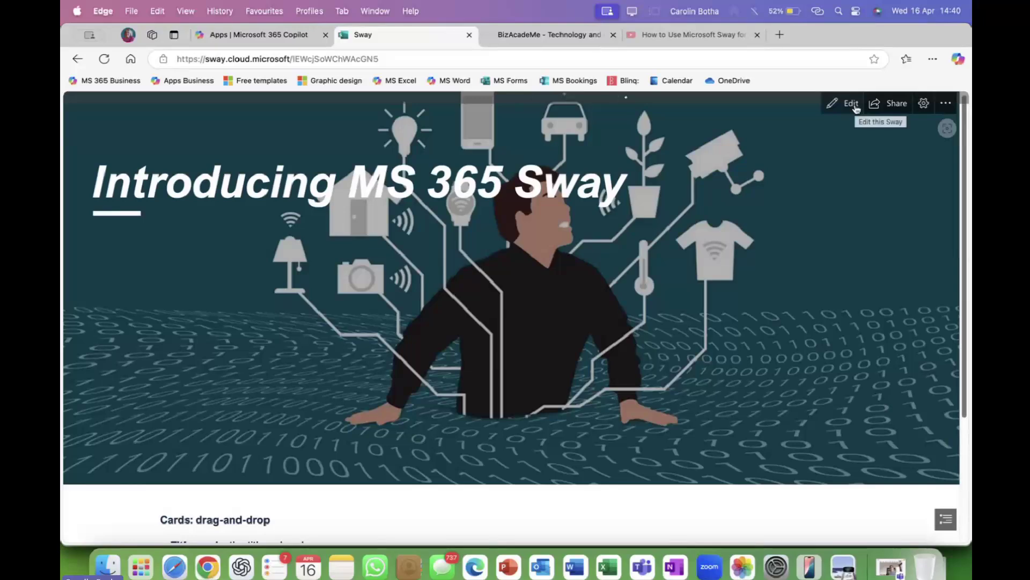
scroll(773, 229, "down", 1)
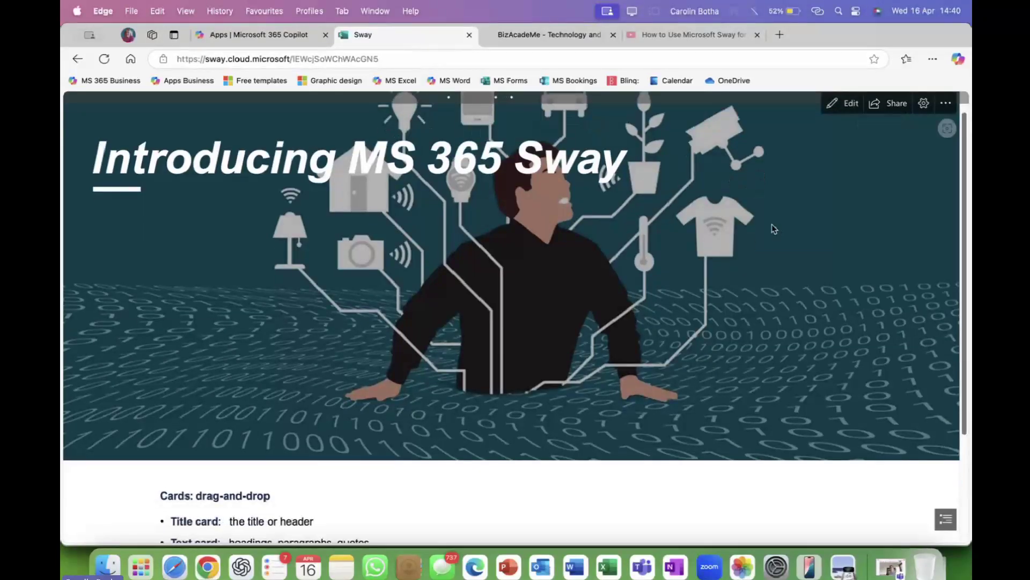
scroll(774, 229, "down", 2)
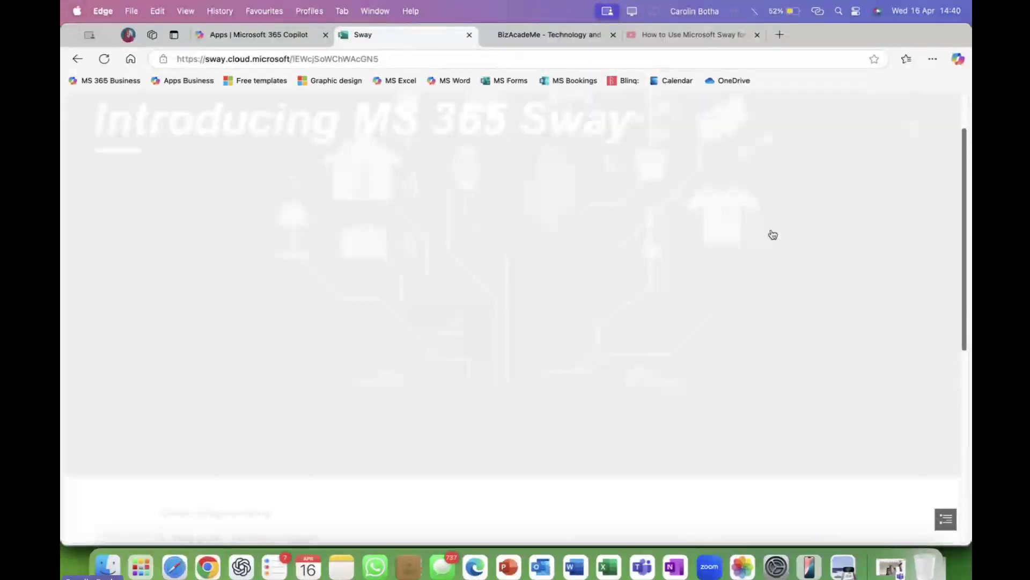
scroll(774, 235, "down", 5)
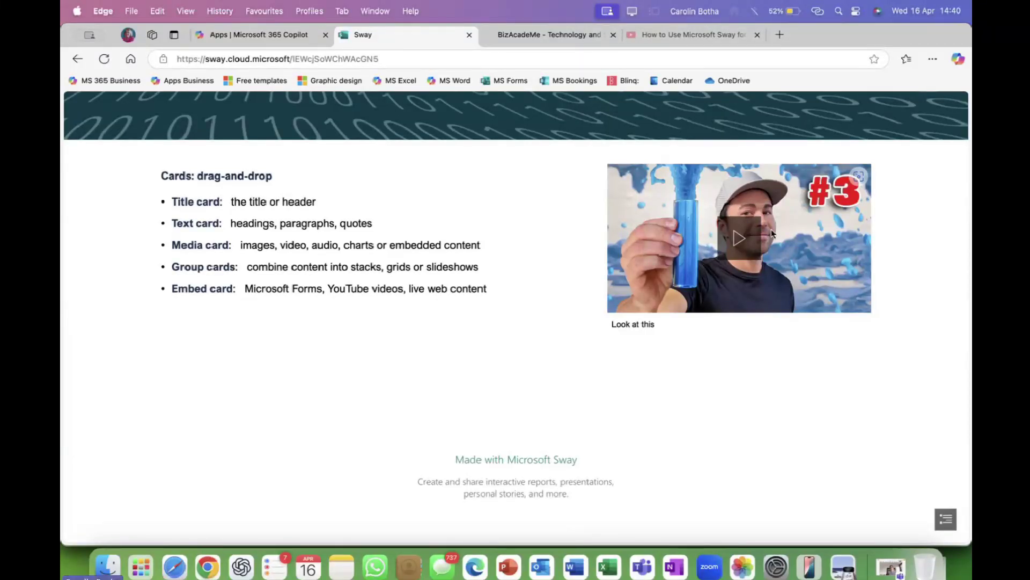
scroll(772, 232, "down", 1)
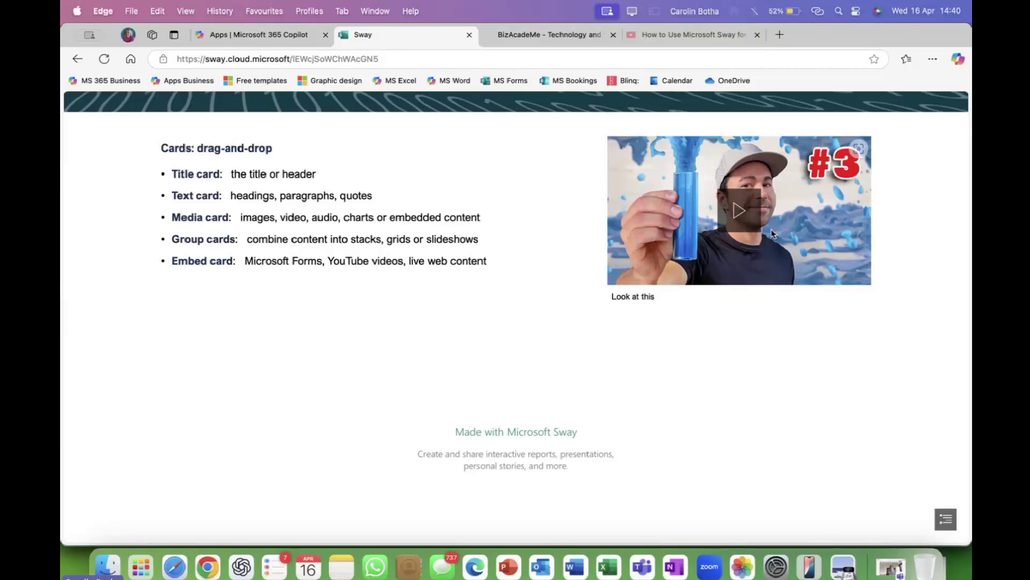
scroll(773, 233, "up", 5)
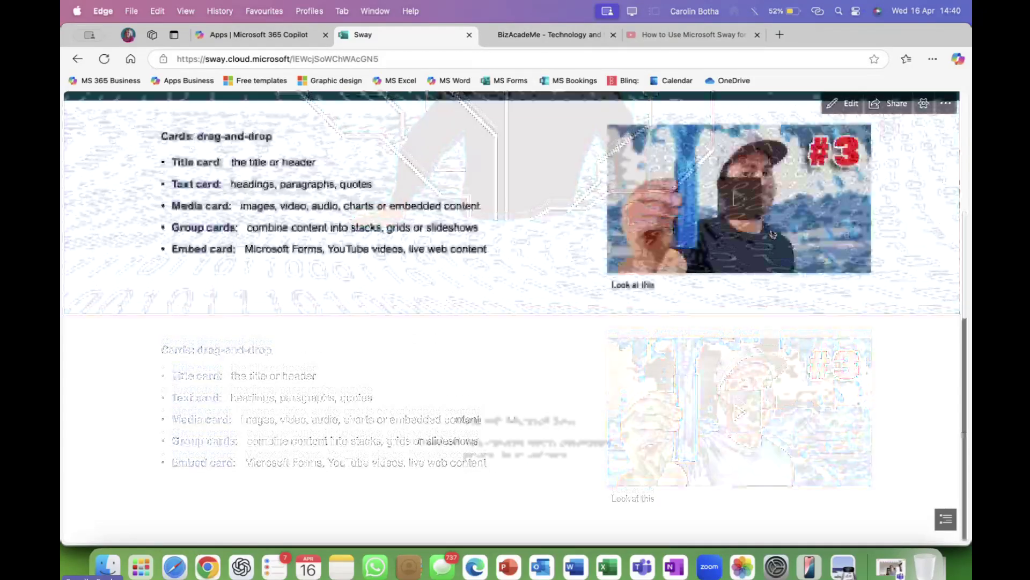
scroll(773, 233, "up", 7)
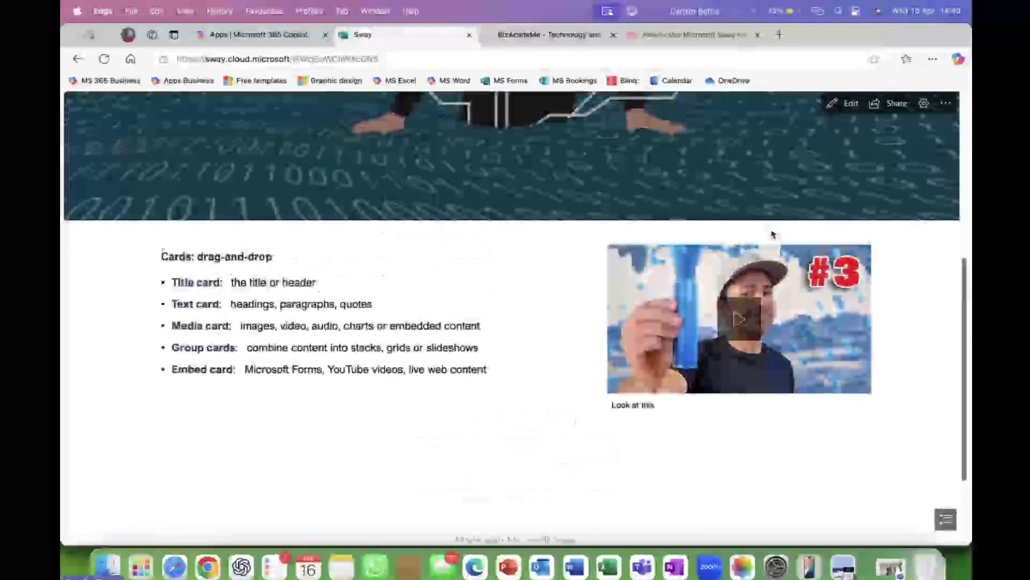
scroll(772, 234, "down", 5)
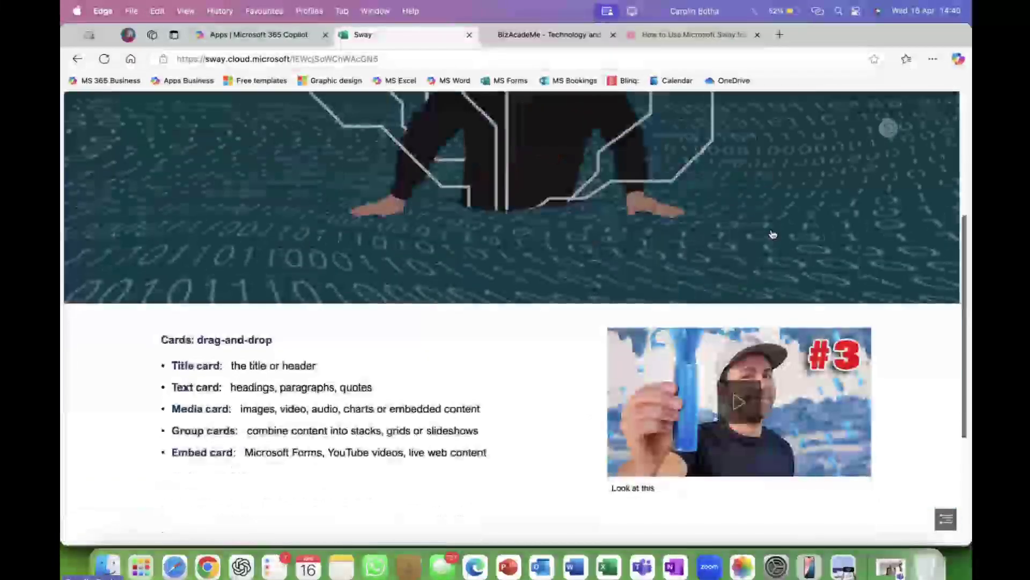
scroll(917, 169, "up", 5)
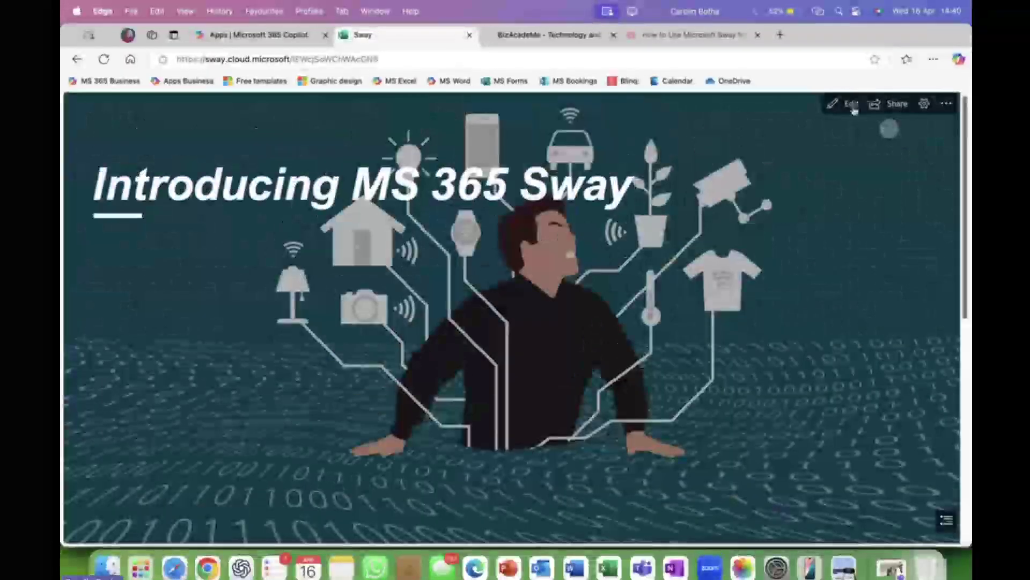
left_click(851, 104)
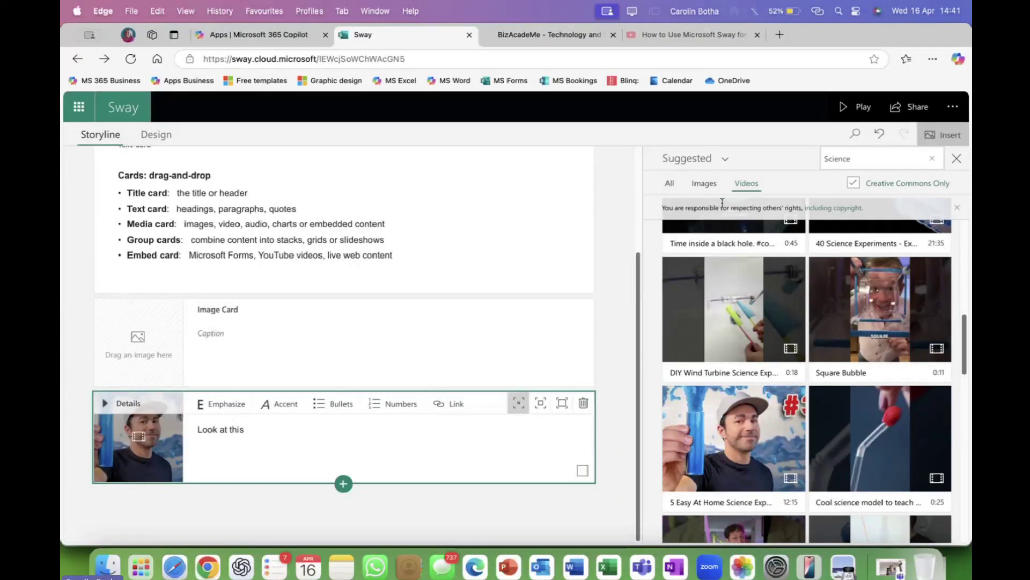
Step: Play the Sway again and examine the caption beneath the video
left_click(858, 106)
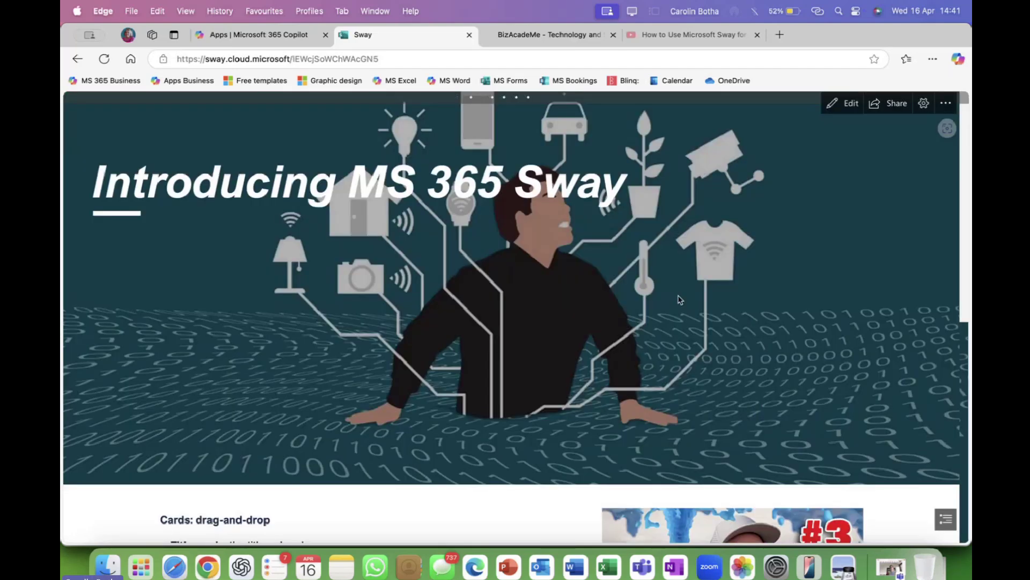
scroll(679, 299, "down", 5)
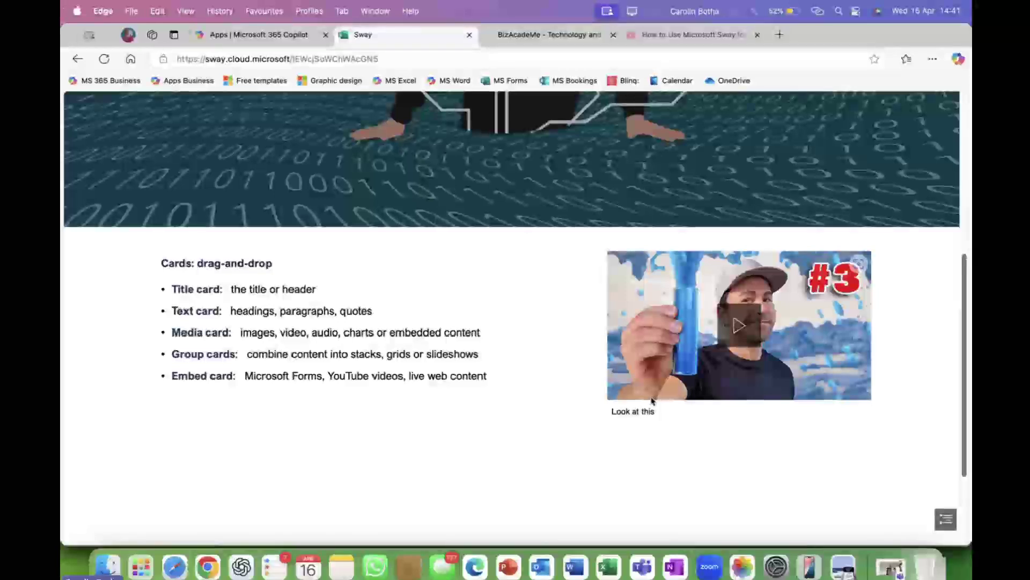
scroll(766, 210, "up", 5)
Step: Return to editing and emphasize the "Look at this" caption of the science experiments video
left_click(832, 105)
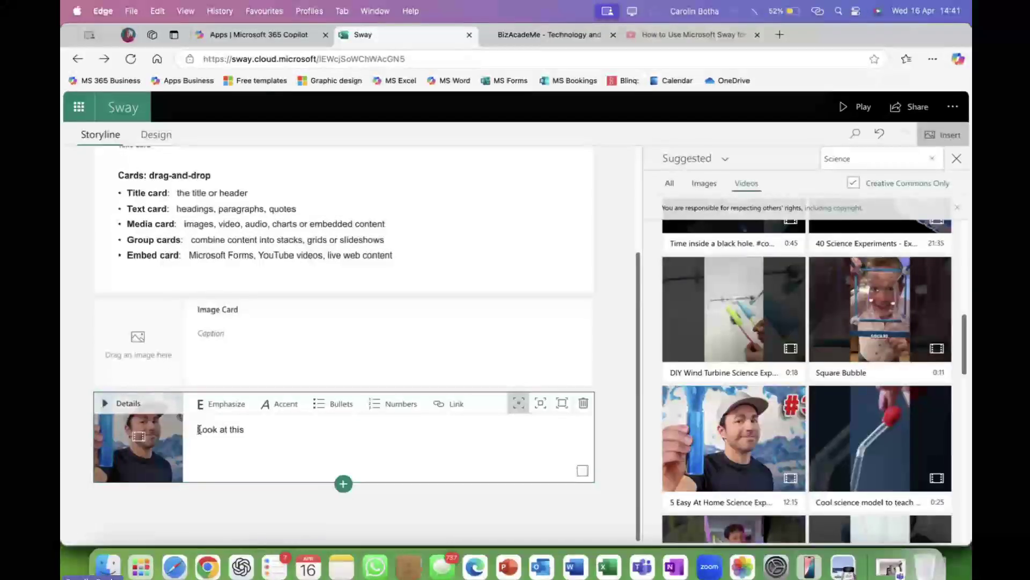
left_click_drag(199, 429, 243, 427)
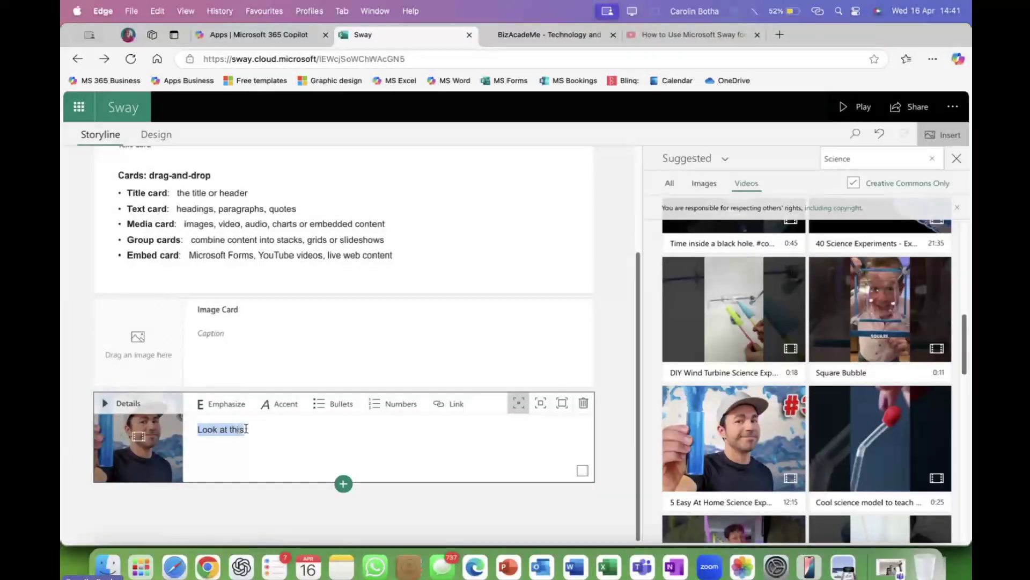
left_click(227, 408)
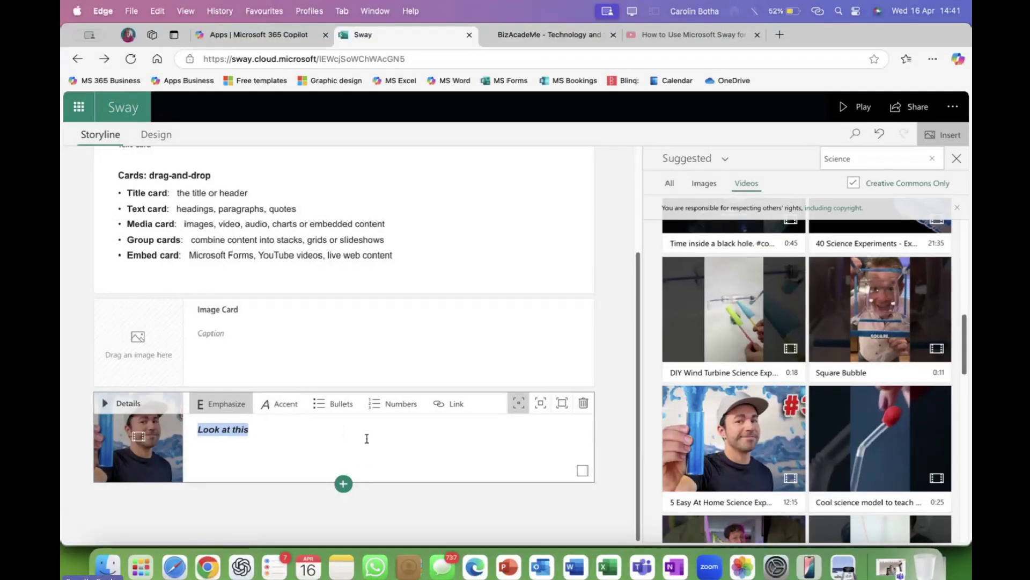
left_click(457, 405)
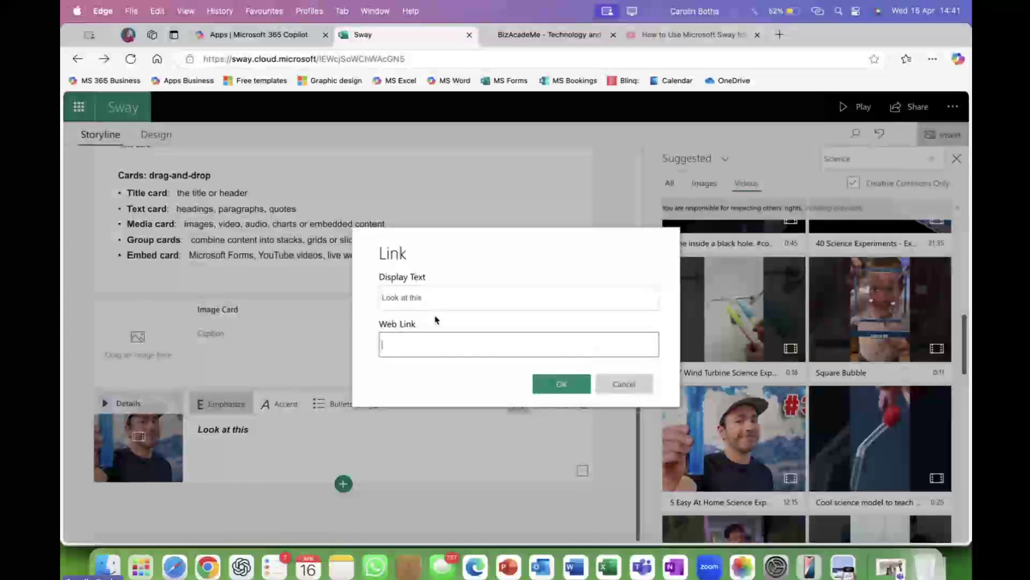
left_click(623, 384)
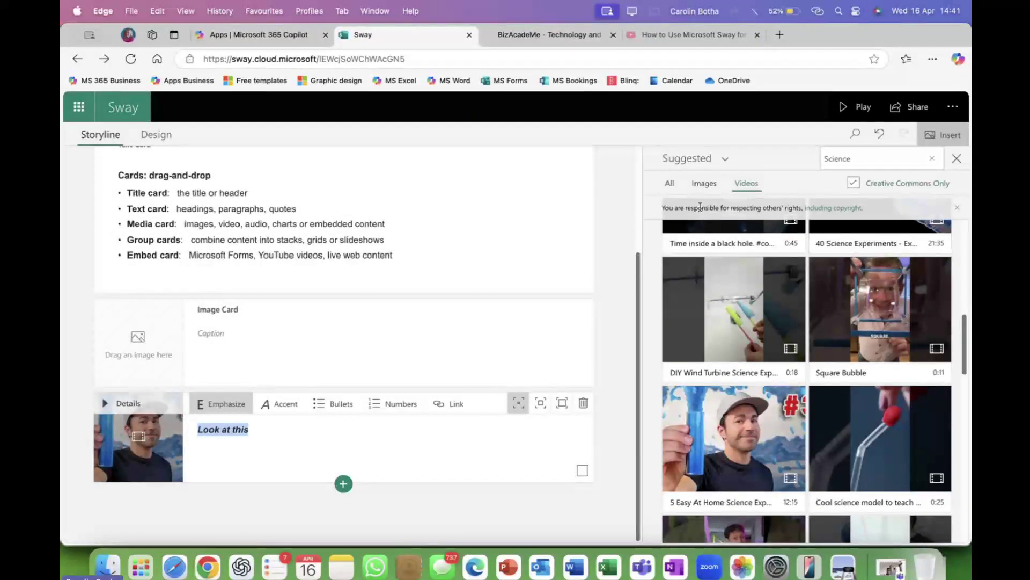
Step: Look through the suggested Science videos and the available media sources, and close the media suggestions
scroll(722, 263, "down", 1)
scroll(721, 263, "down", 10)
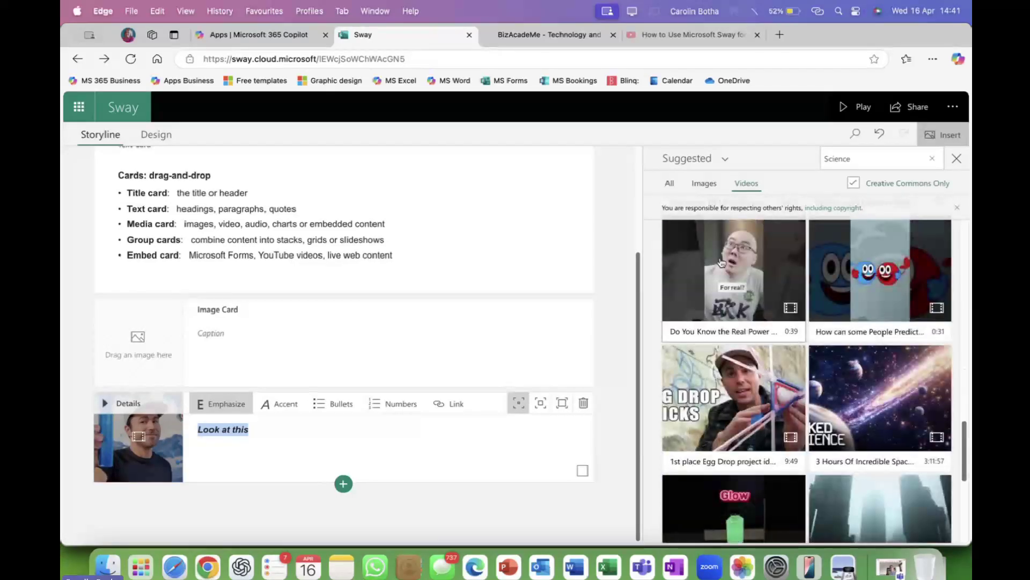
scroll(722, 263, "down", 10)
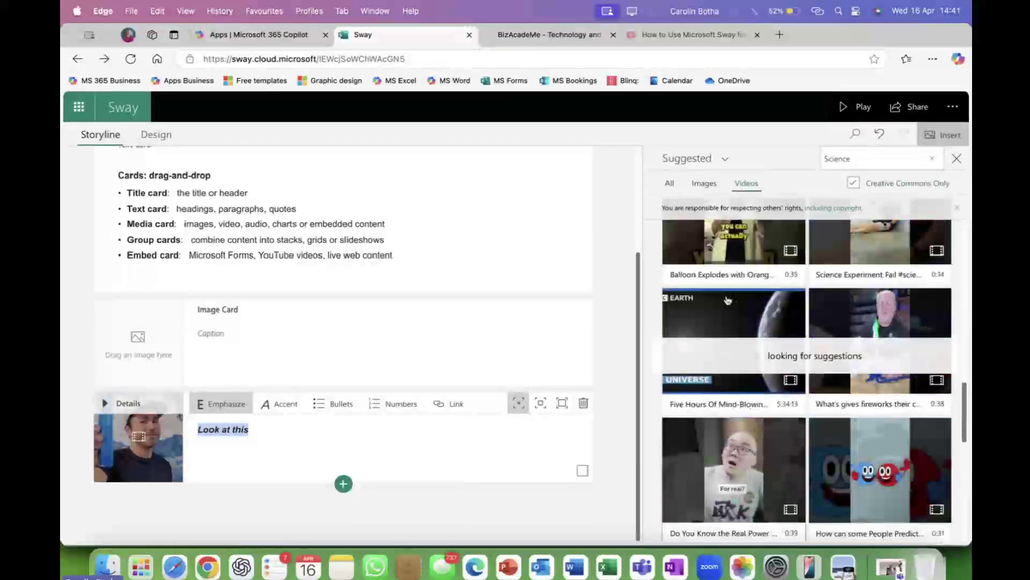
left_click(724, 160)
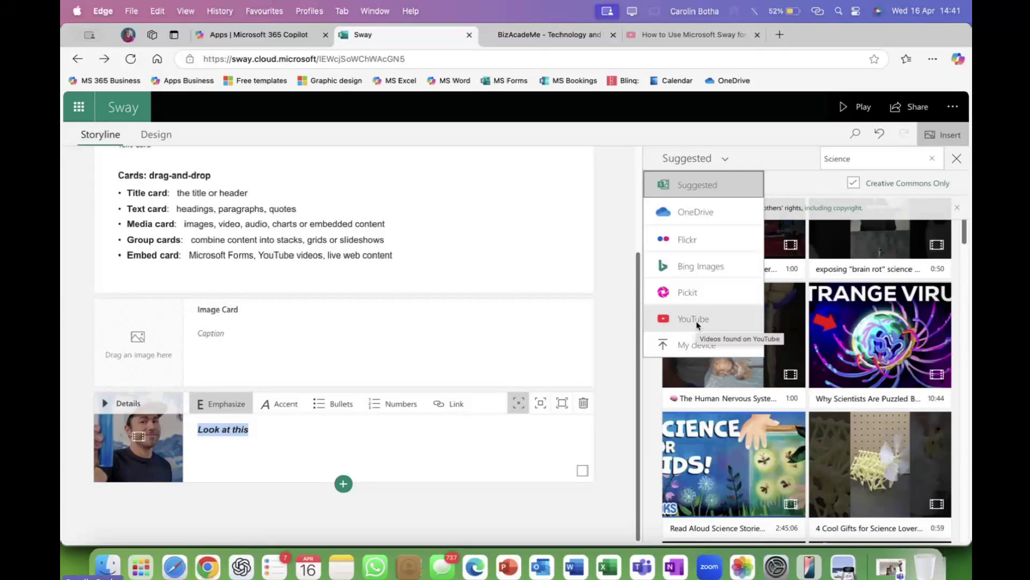
left_click(478, 238)
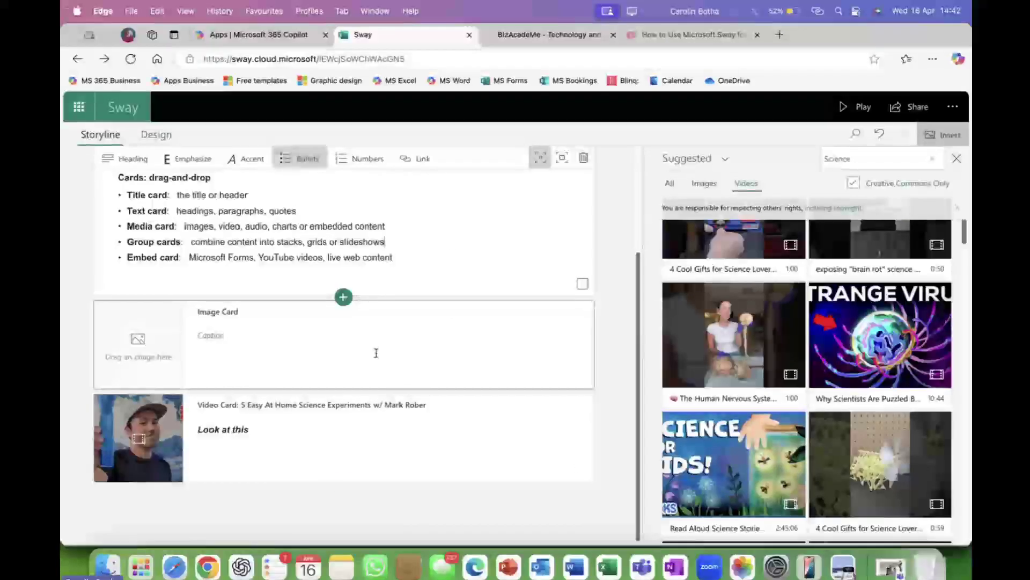
left_click(957, 159)
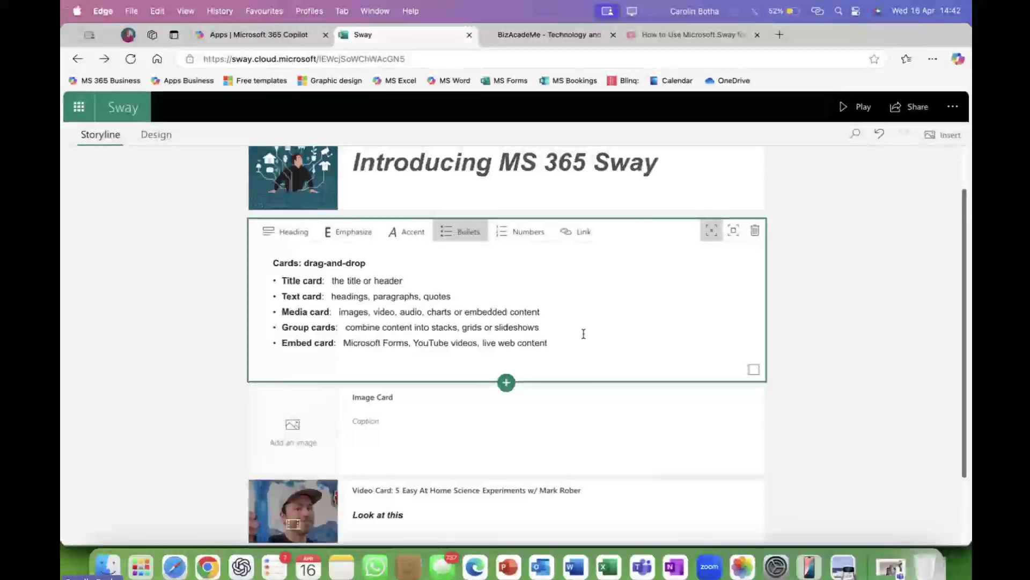
Step: Open media suggestions from the empty image card, set the source to YouTube and look through the Science videos
scroll(584, 334, "down", 3)
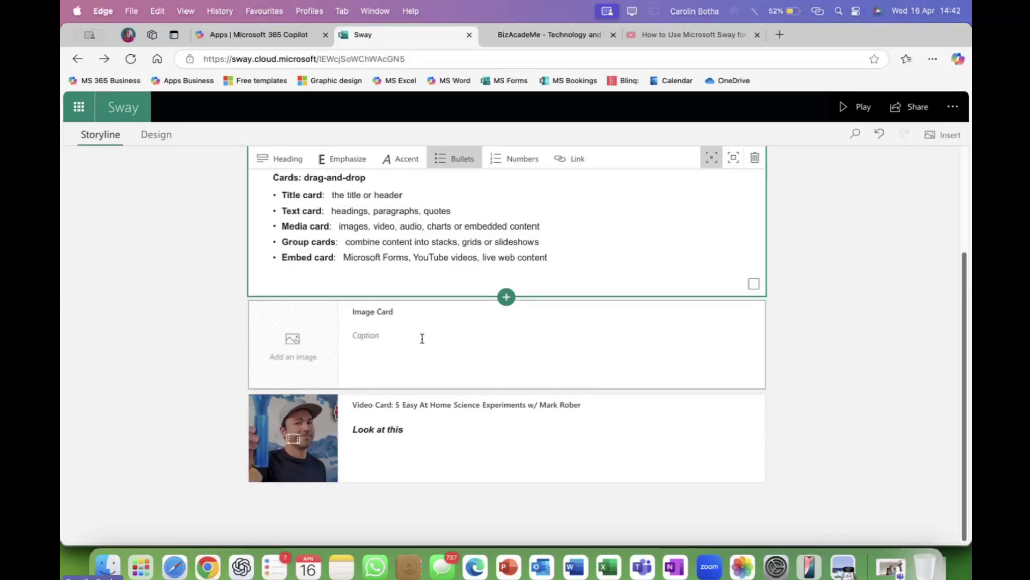
left_click(297, 348)
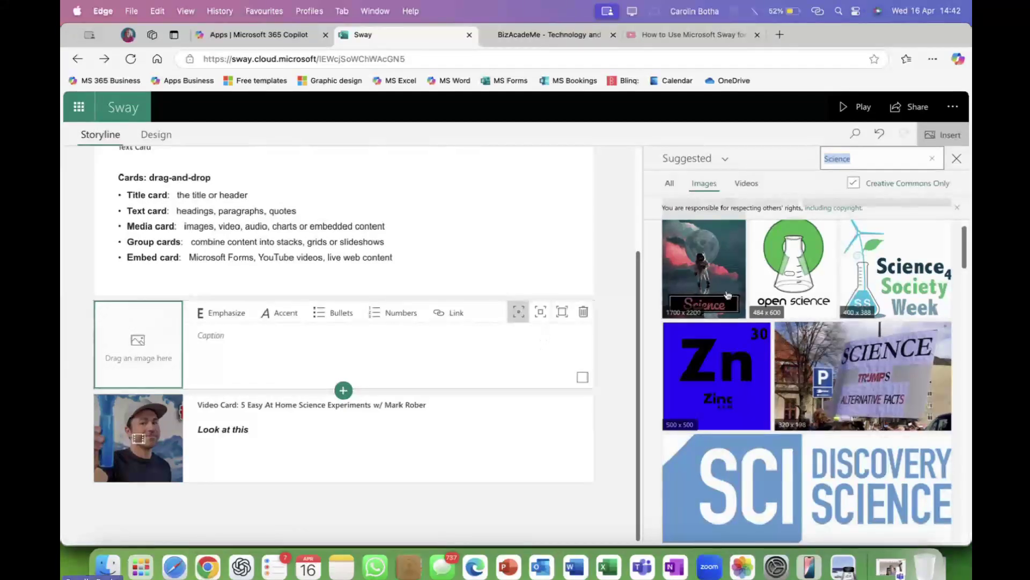
left_click(749, 186)
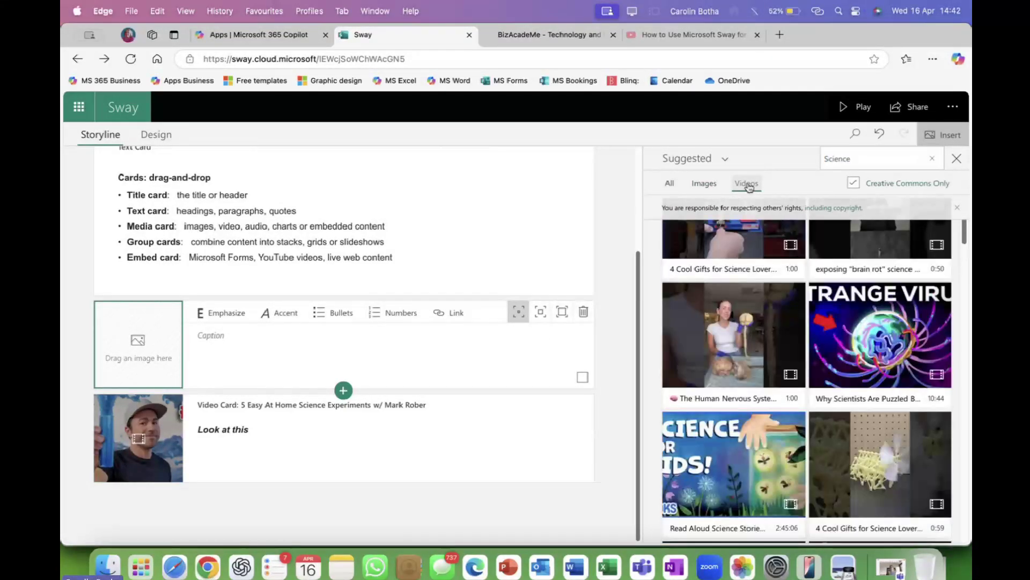
scroll(810, 316, "down", 3)
scroll(810, 317, "down", 5)
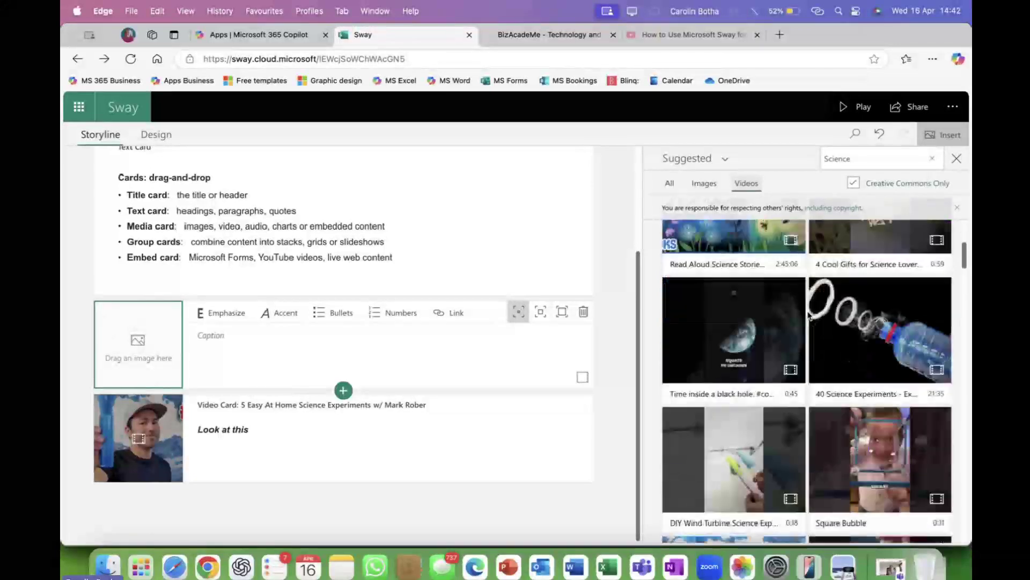
scroll(811, 316, "up", 5)
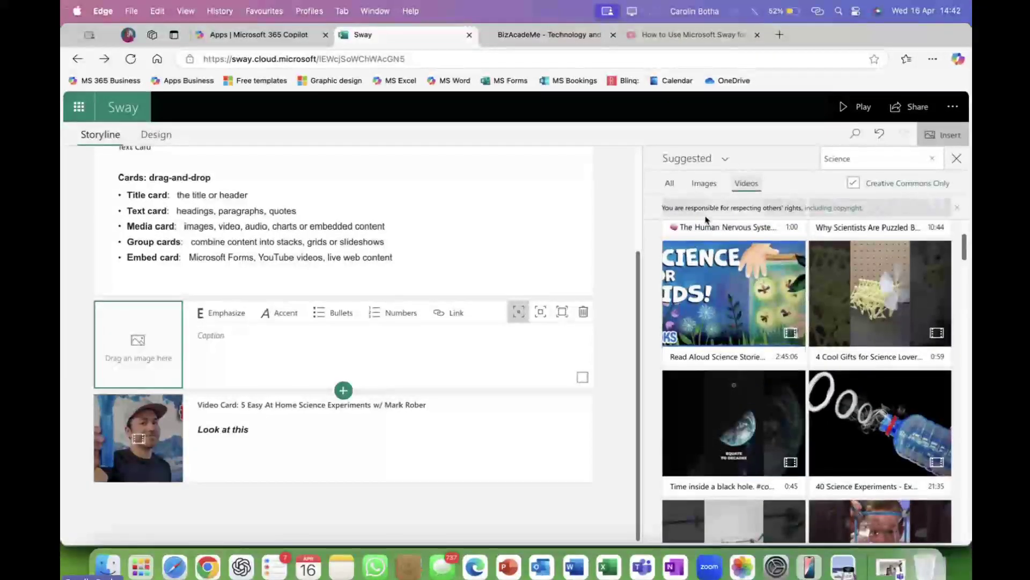
left_click(728, 159)
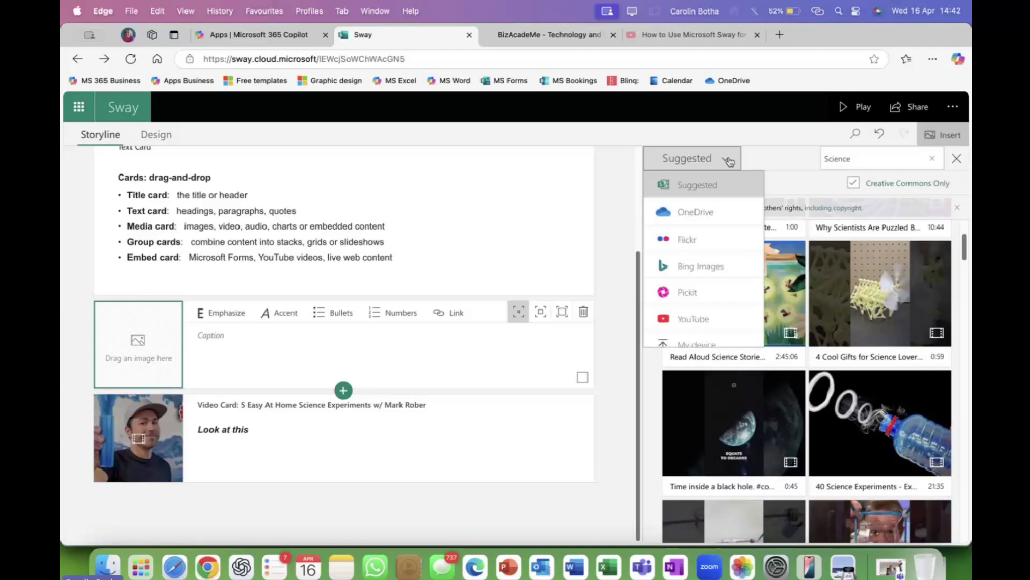
left_click(692, 319)
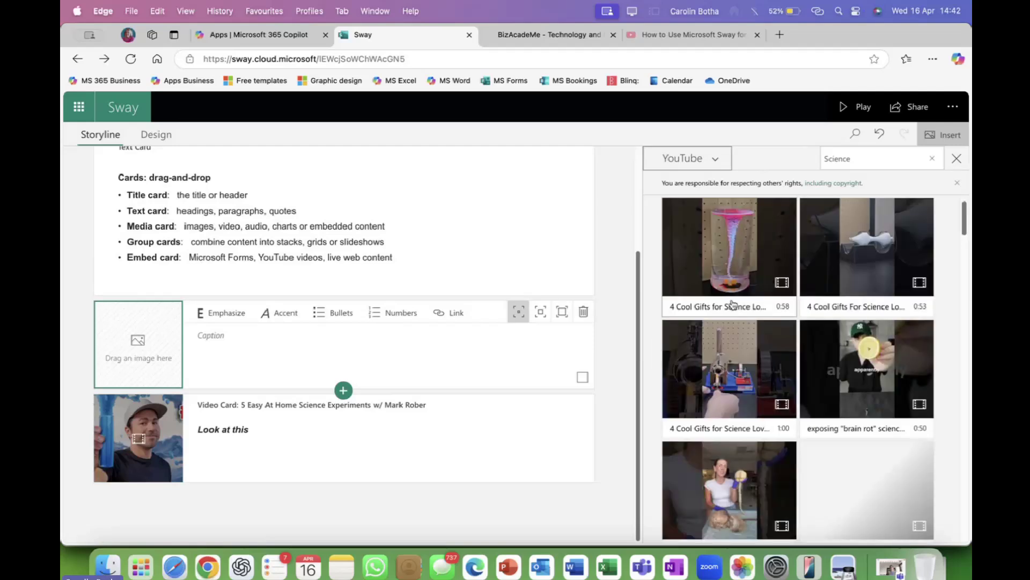
scroll(733, 312, "down", 3)
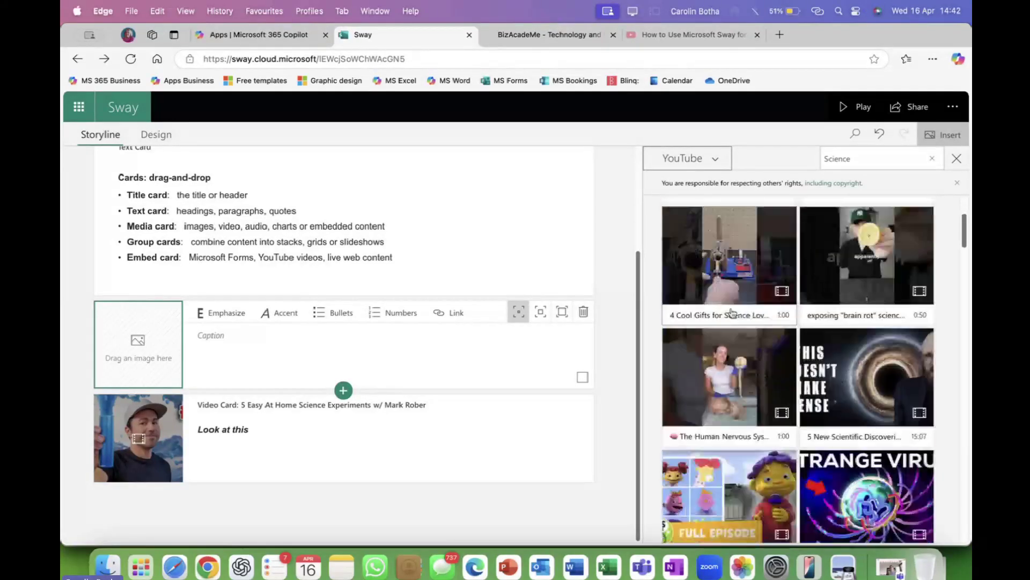
scroll(732, 312, "down", 4)
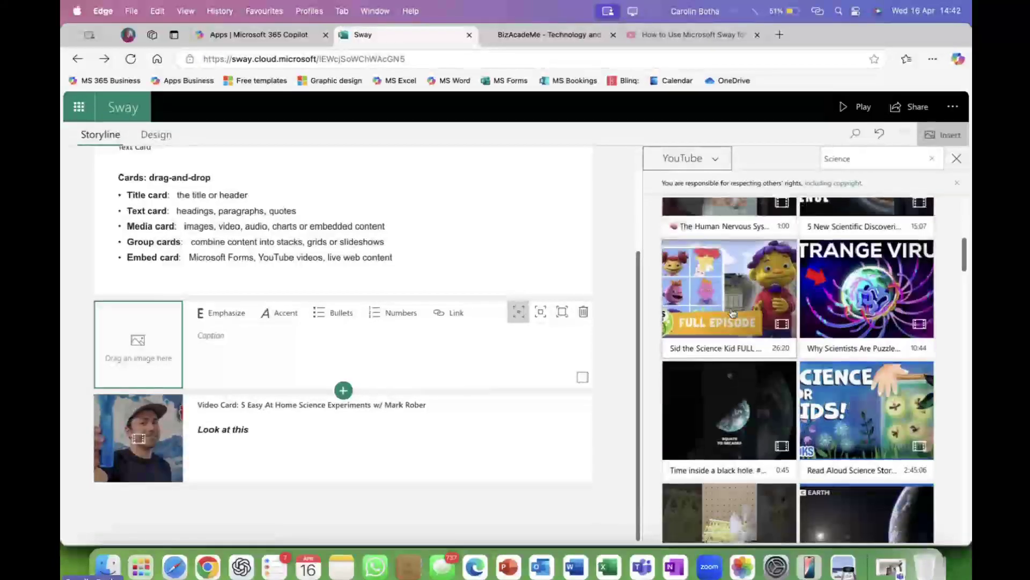
scroll(732, 313, "down", 3)
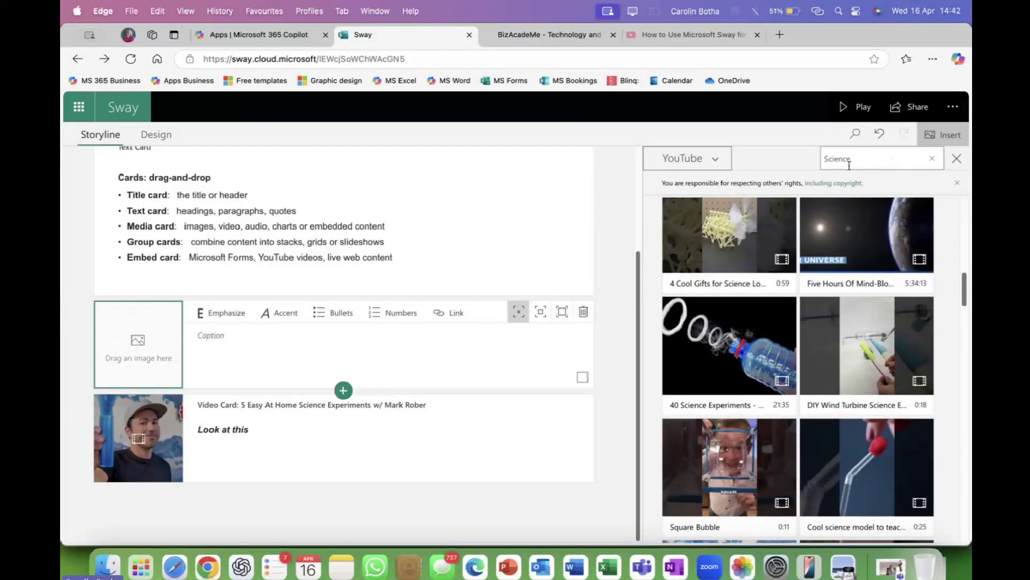
Step: Search YouTube for Technology and add the "Past and Present | Technology Then and Now" video to the storyline
left_click(934, 161)
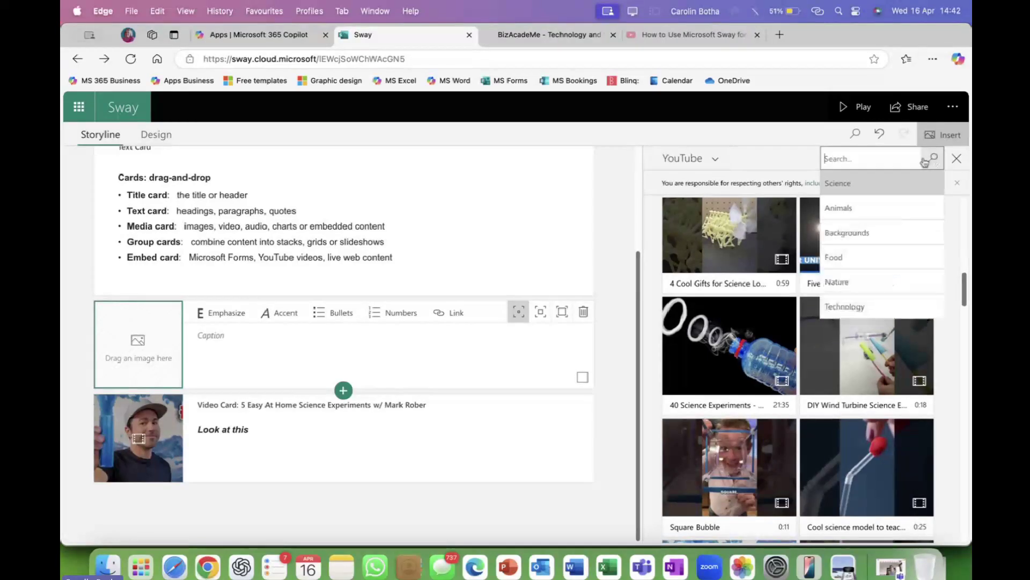
left_click(848, 306)
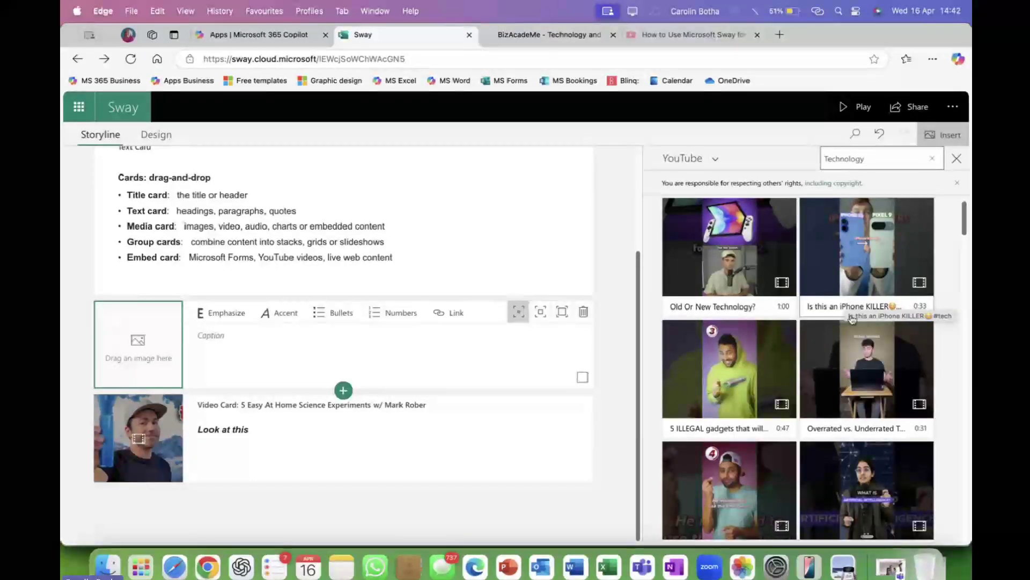
scroll(852, 318, "down", 5)
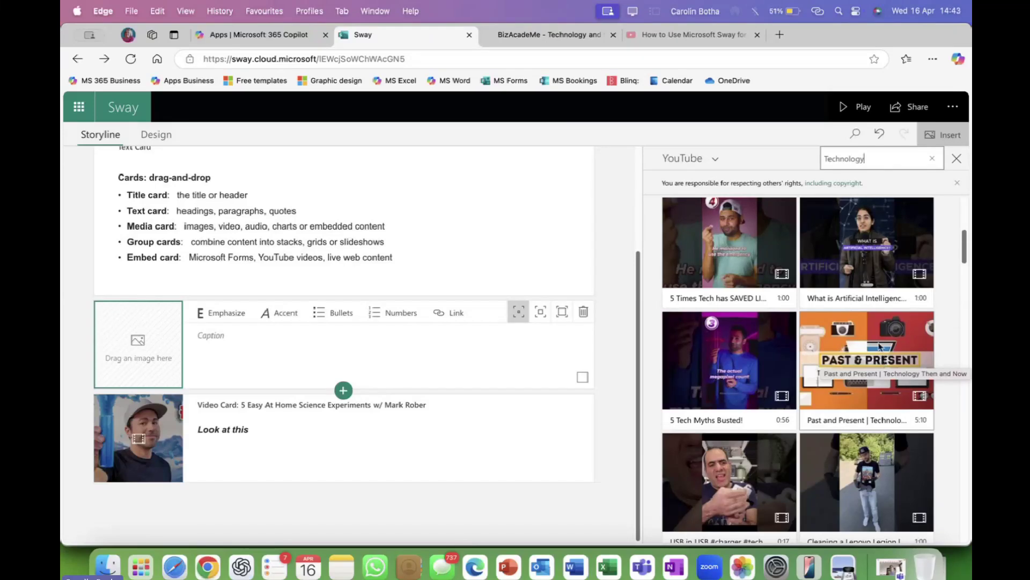
left_click(880, 347)
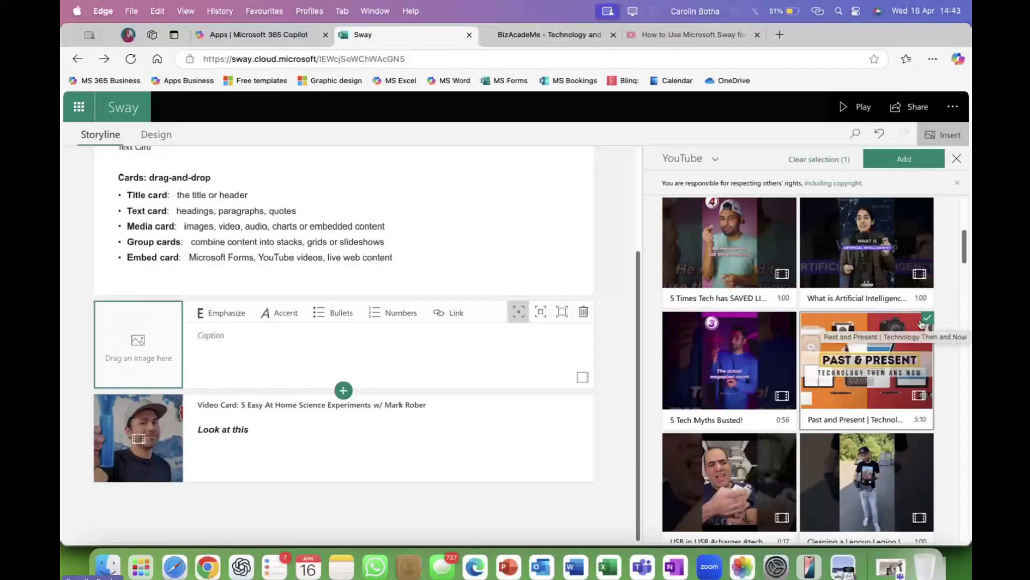
left_click(905, 158)
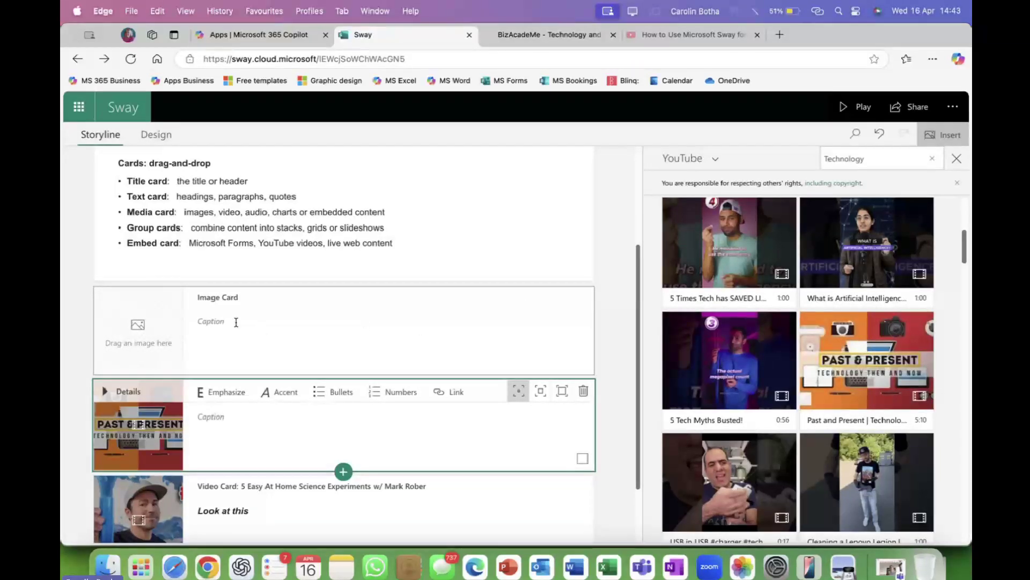
Step: Delete the empty image card above the Past and Present video, check the storyline order and close the media suggestions
left_click(236, 322)
left_click(585, 299)
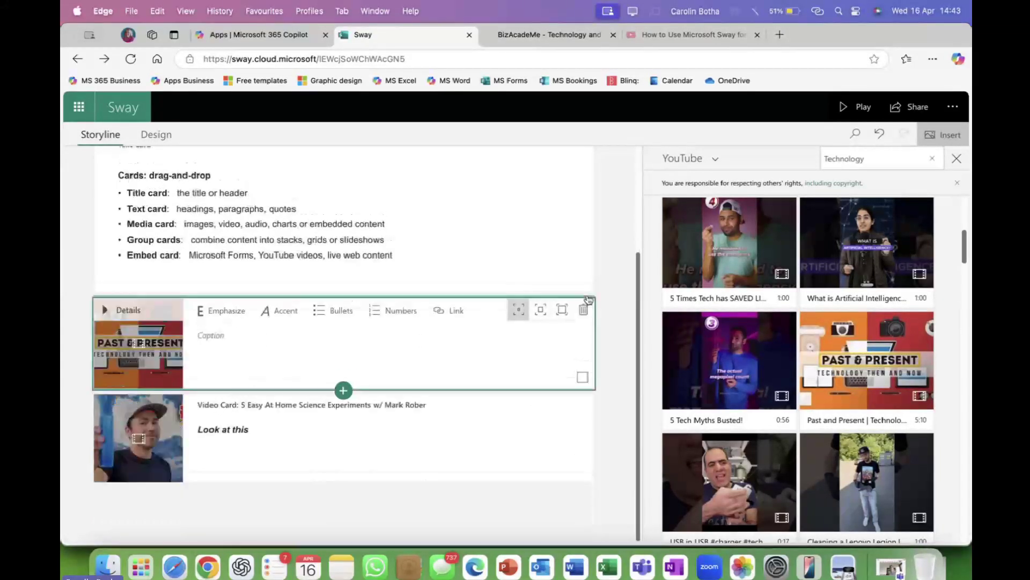
scroll(422, 329, "up", 5)
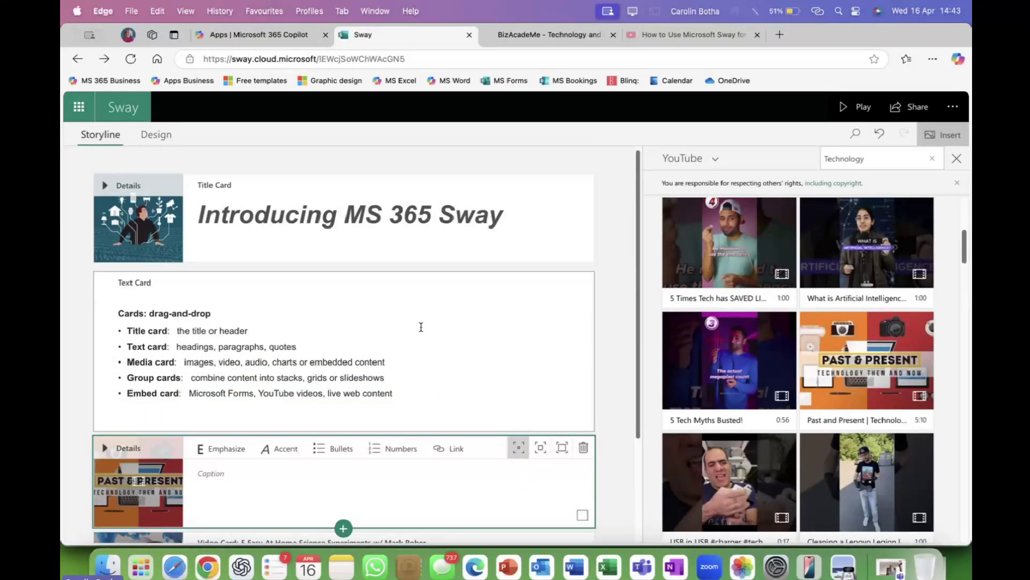
scroll(409, 336, "down", 5)
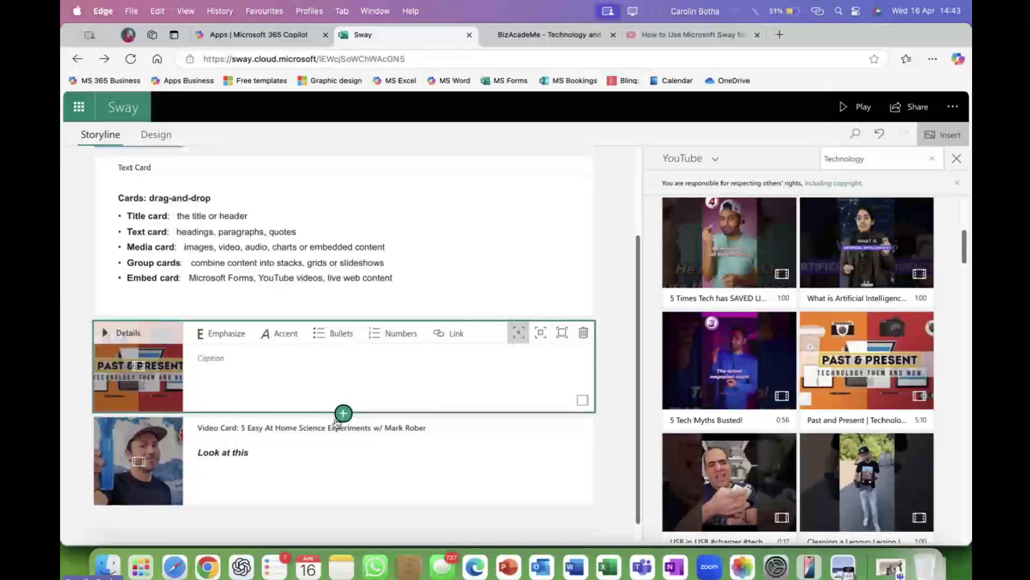
scroll(317, 422, "down", 1)
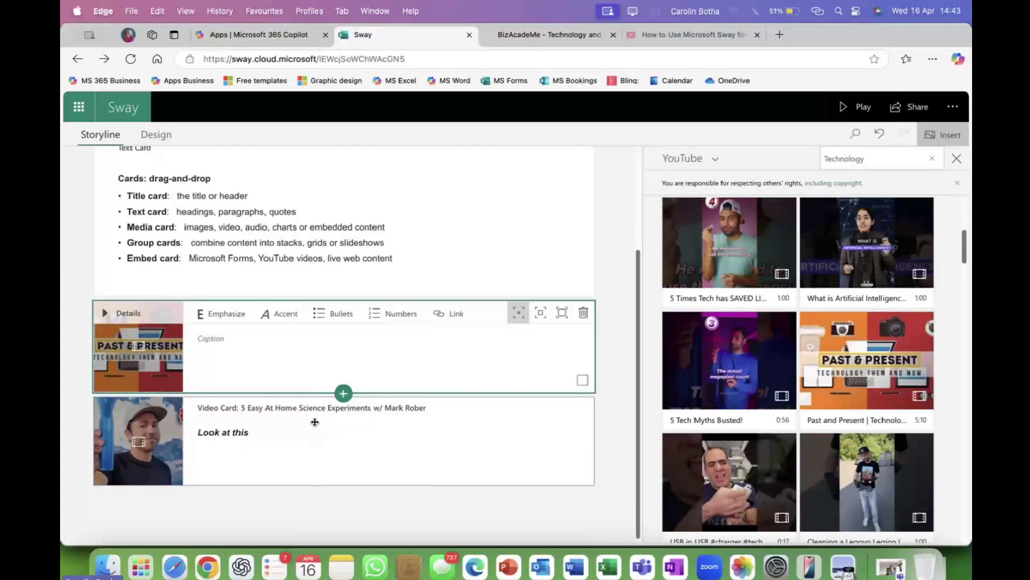
left_click(956, 159)
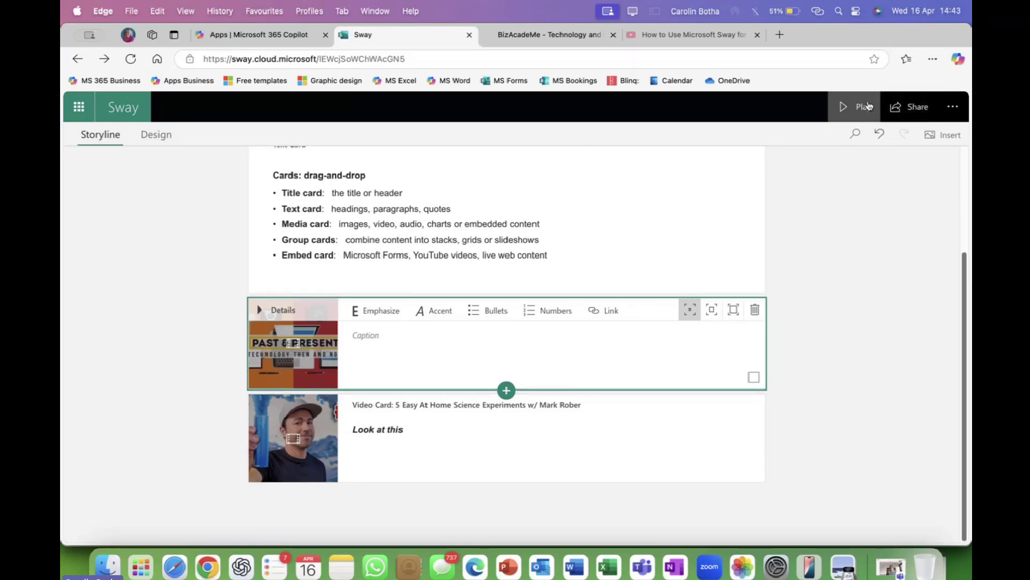
Step: Play the Sway and examine how the text card and the two videos below it are laid out
left_click(869, 106)
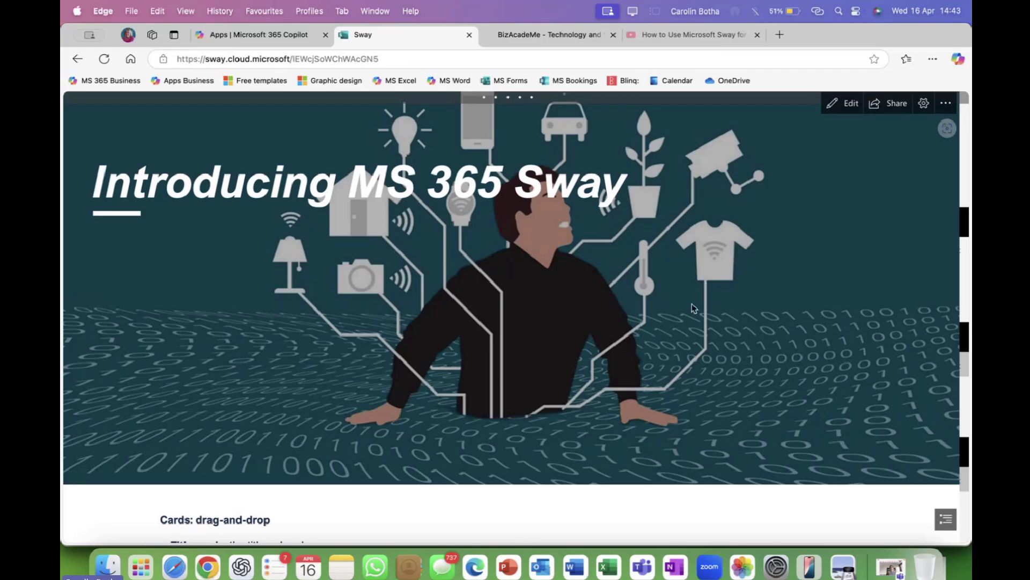
scroll(685, 322, "down", 5)
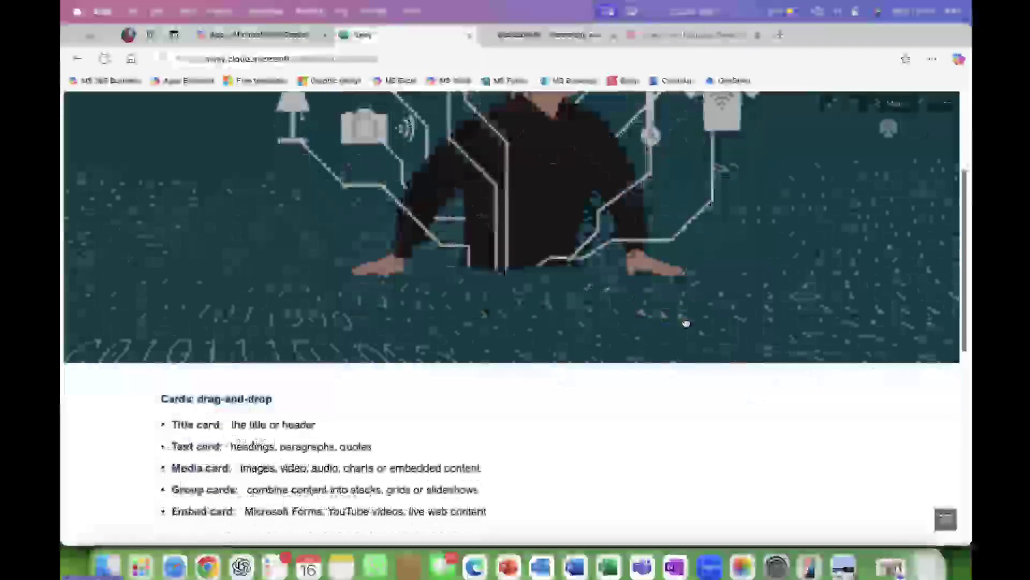
scroll(686, 322, "down", 6)
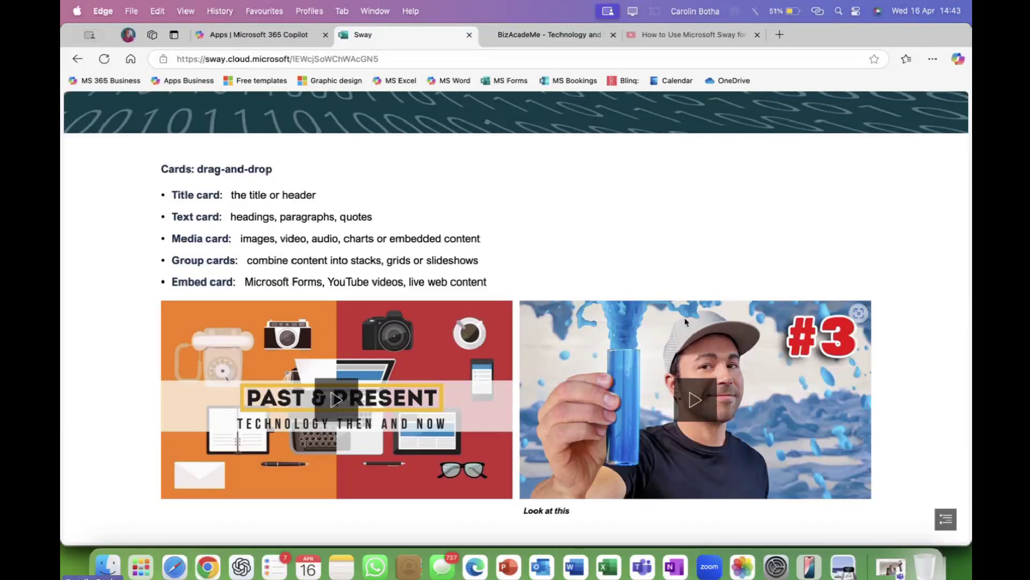
scroll(660, 308, "up", 3)
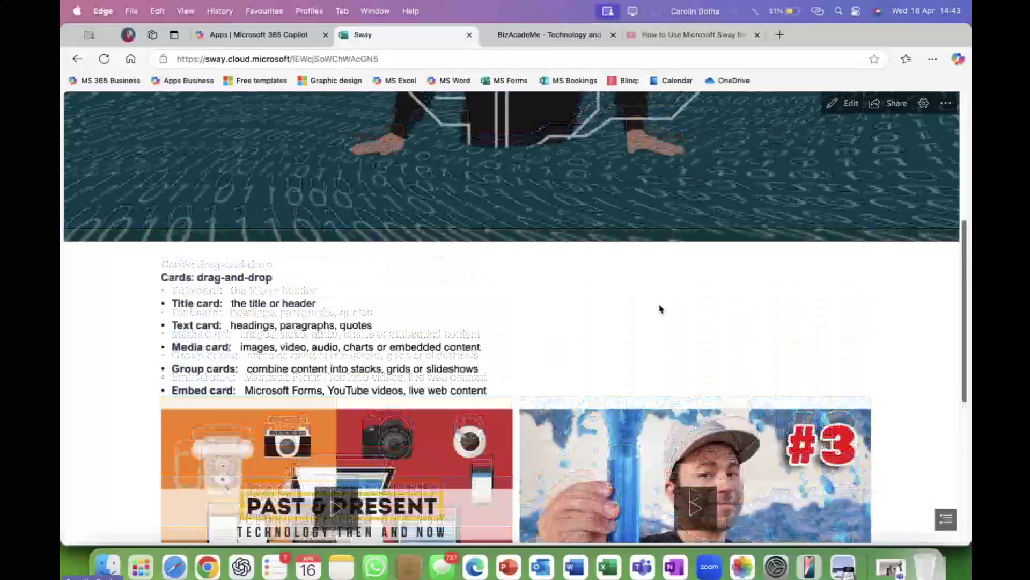
scroll(660, 308, "up", 2)
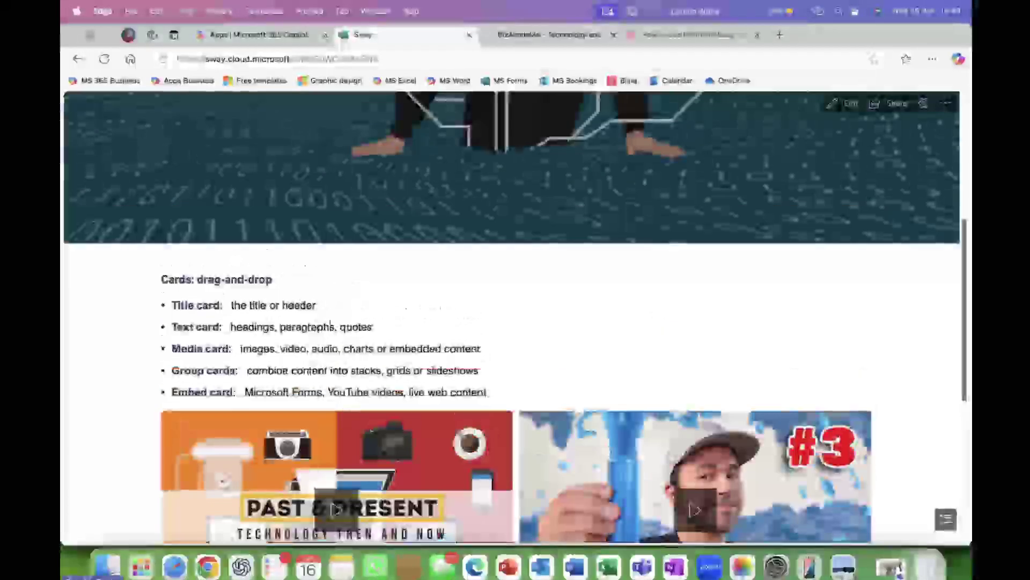
Step: Review the bulleted text and the two side-by-side videos in the played Sway and return to editing the storyline
scroll(322, 333, "down", 2)
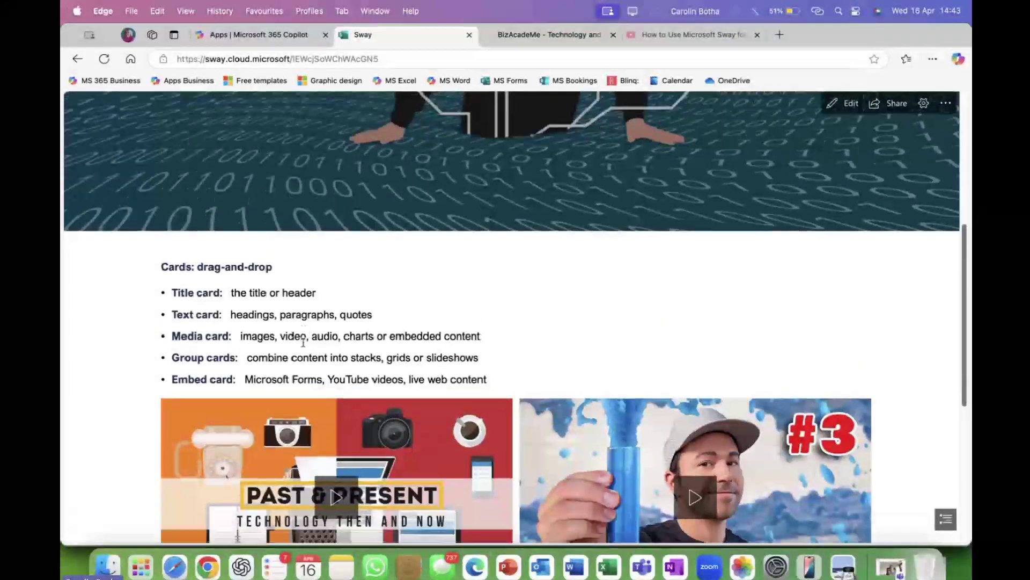
scroll(303, 342, "up", 1)
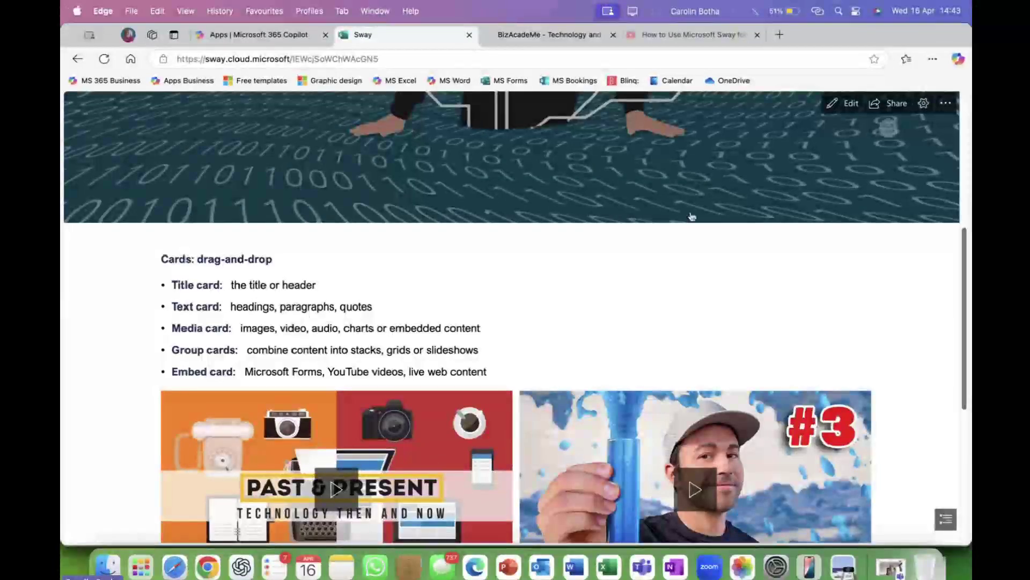
scroll(692, 217, "down", 1)
scroll(692, 217, "up", 1)
left_click(844, 103)
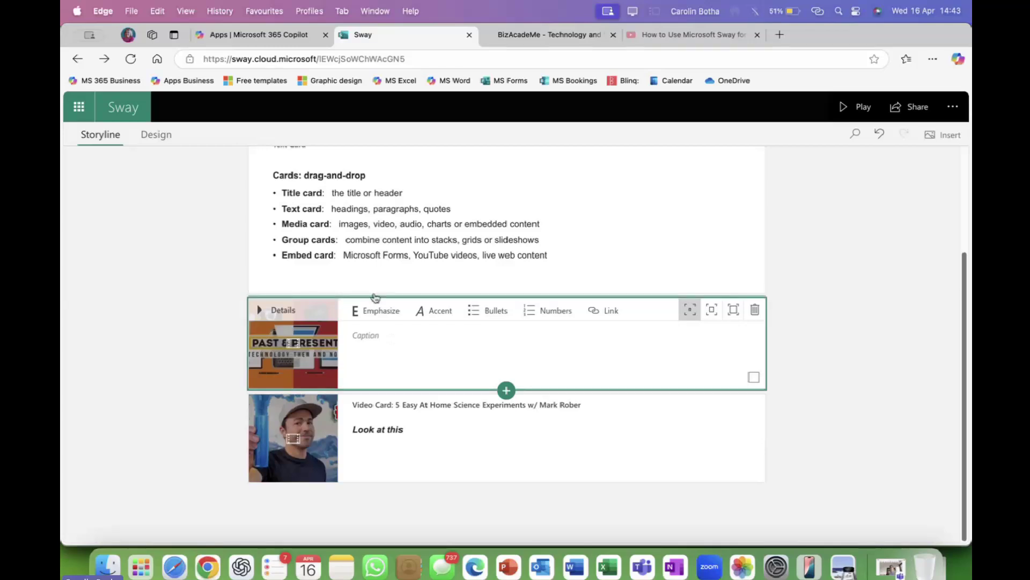
scroll(408, 301, "up", 1)
left_click(445, 225)
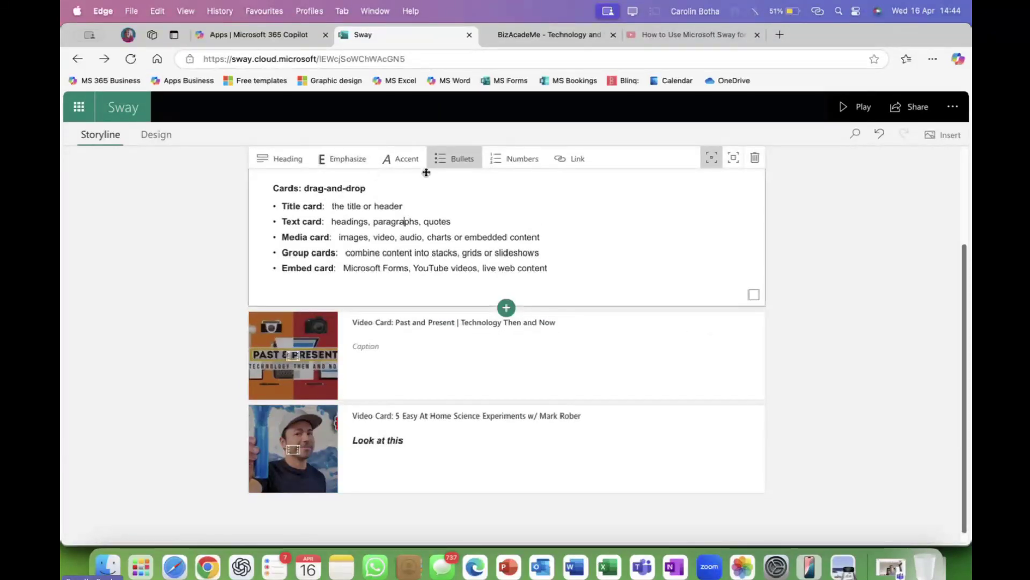
left_click(754, 296)
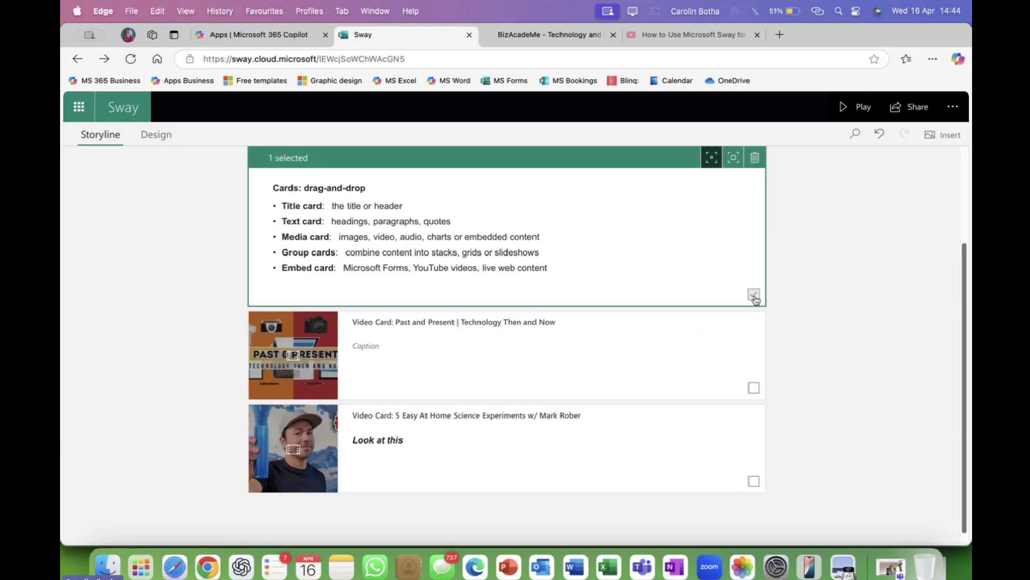
left_click(754, 296)
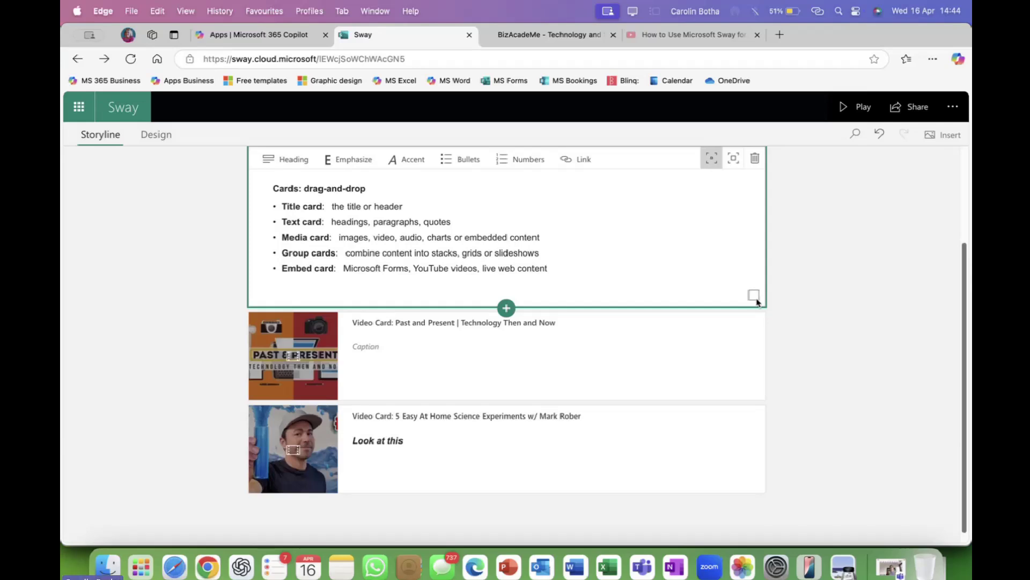
left_click(754, 296)
scroll(668, 248, "down", 1)
scroll(669, 248, "up", 3)
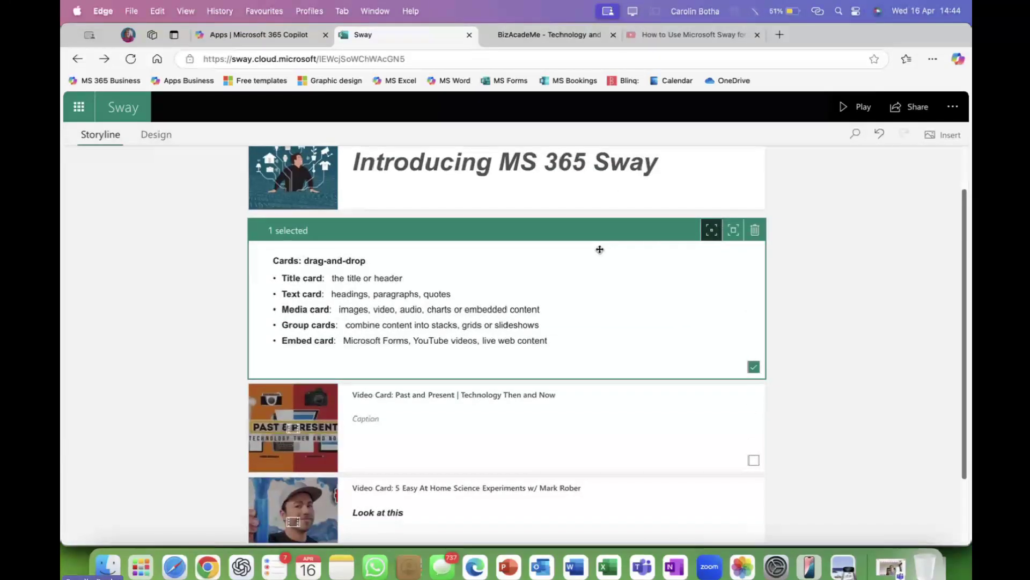
left_click(514, 273)
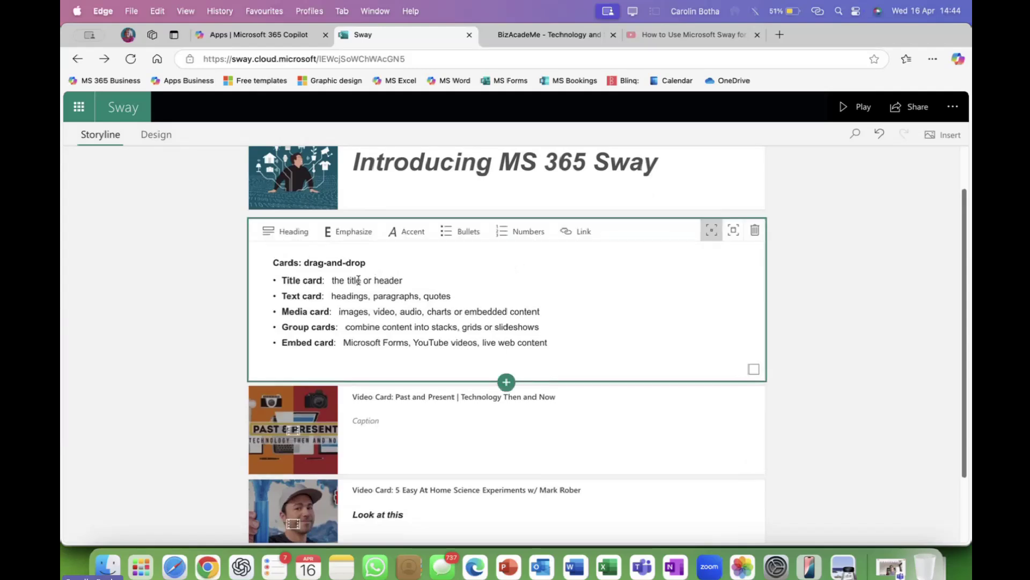
Step: Copy all the text of the "Cards: drag-and-drop" text card and delete that card from the storyline
left_click_drag(275, 259, 564, 345)
key("super+c")
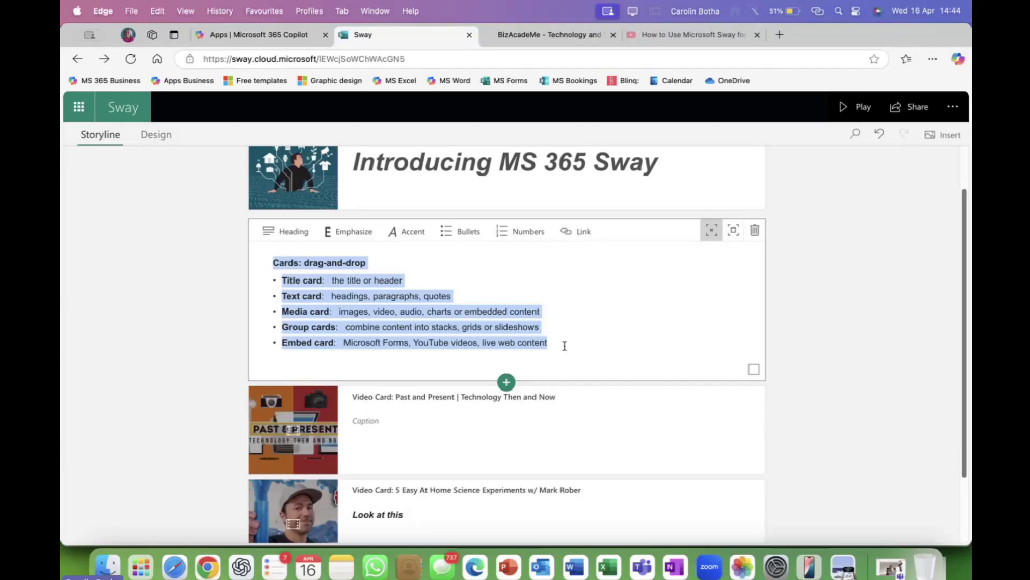
key("BackSpace")
left_click(757, 235)
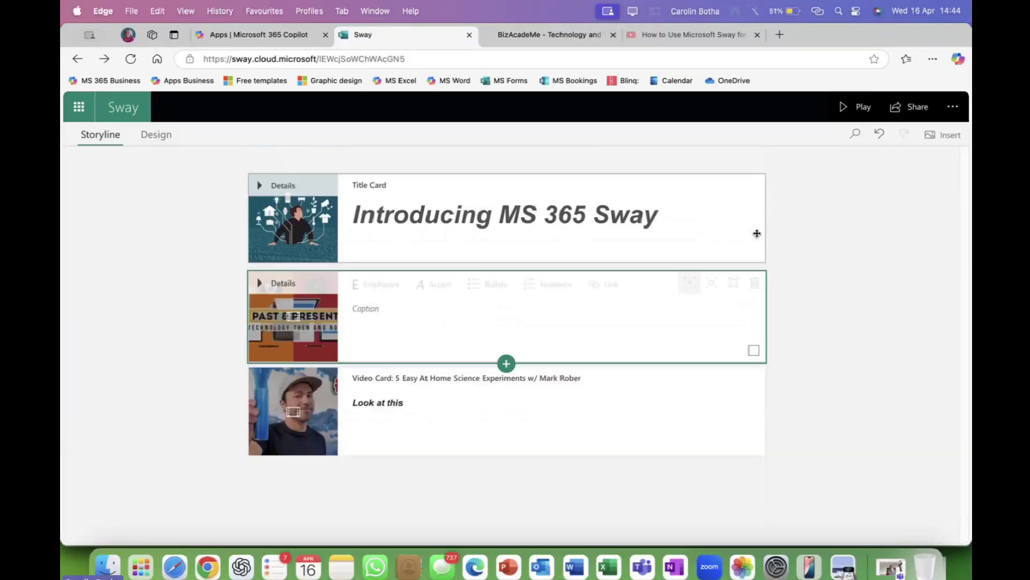
Step: Insert an image card directly below the title card and paste the copied "Cards: drag-and-drop" text as its caption
left_click(506, 245)
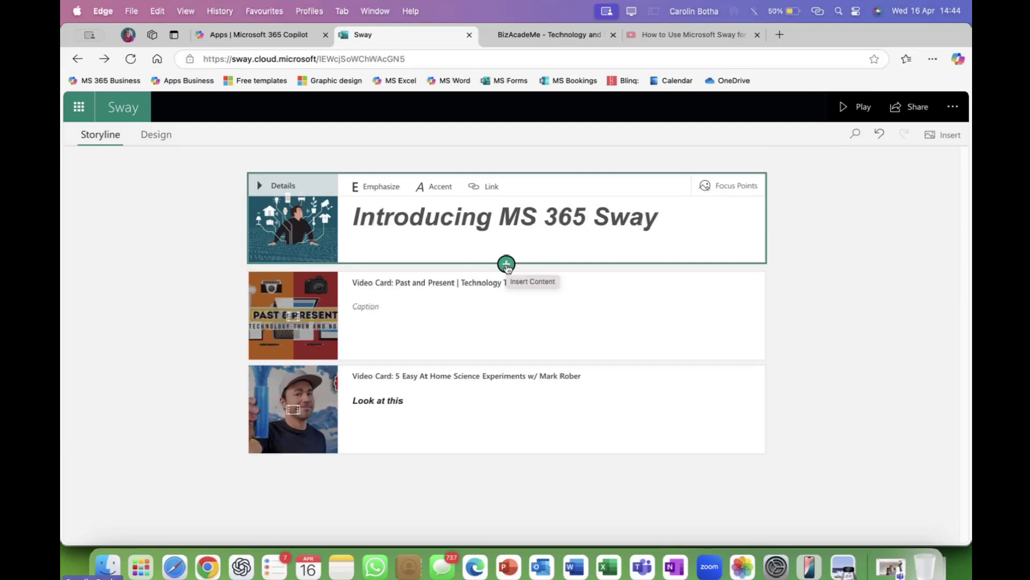
left_click(506, 264)
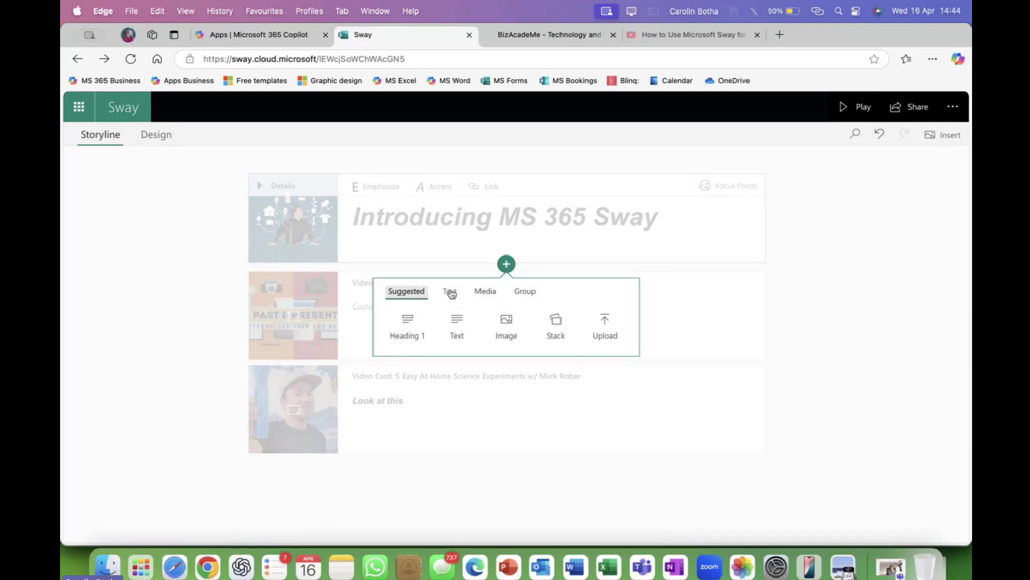
left_click(504, 325)
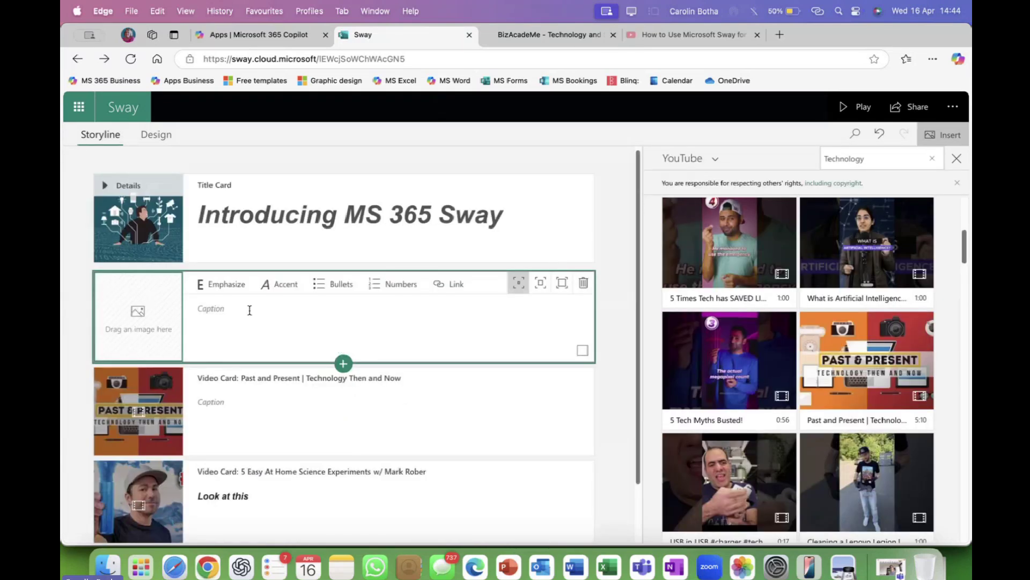
left_click(229, 310)
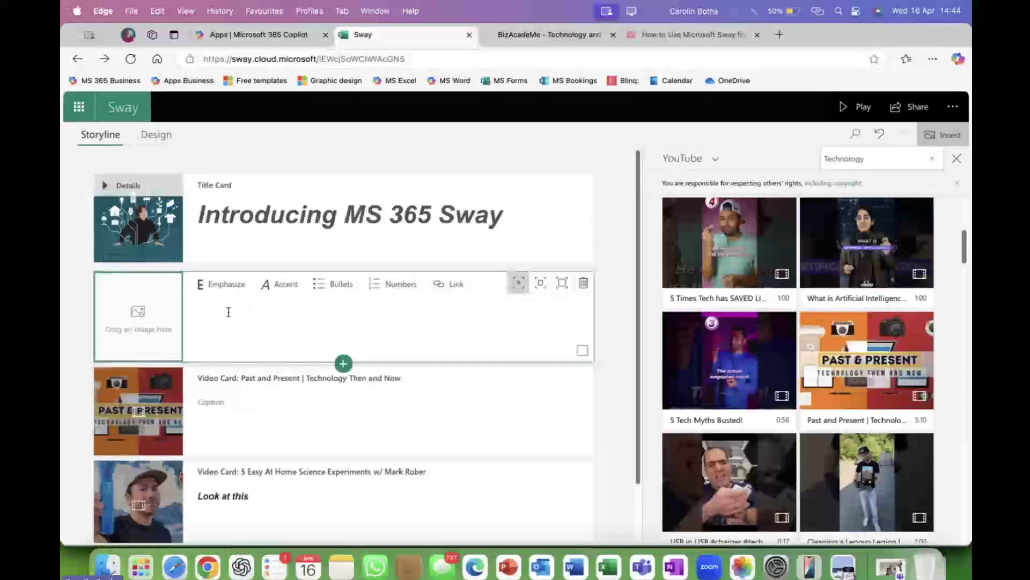
key("super+v")
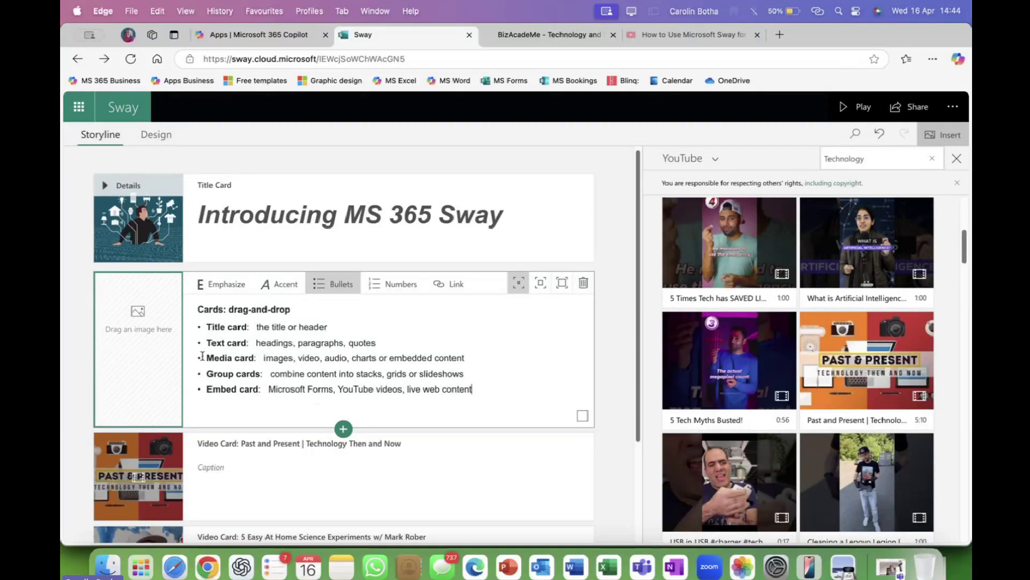
Step: Target the new card's empty image area and switch the media source to Suggested, keeping the Technology search
left_click(137, 316)
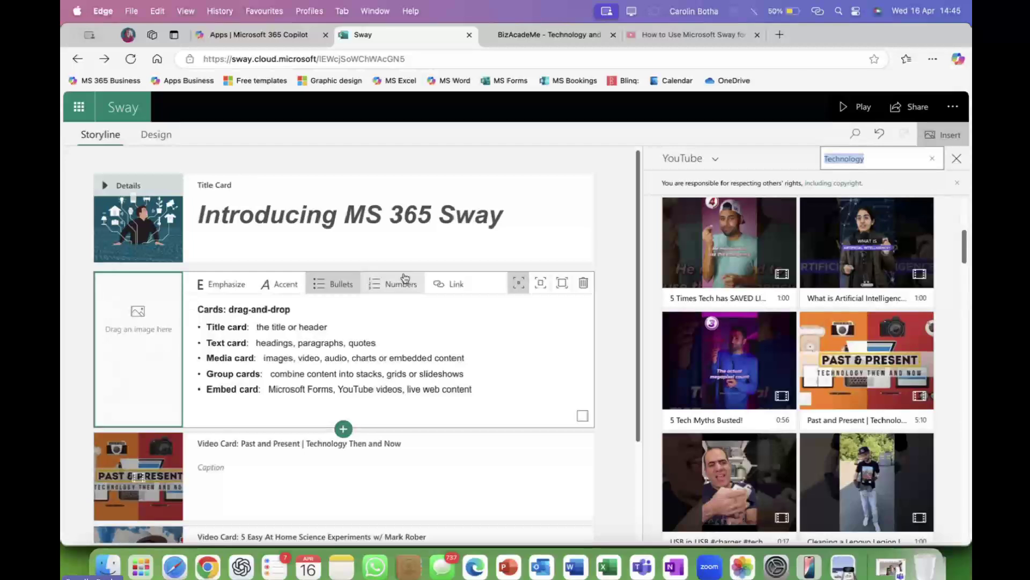
left_click(152, 315)
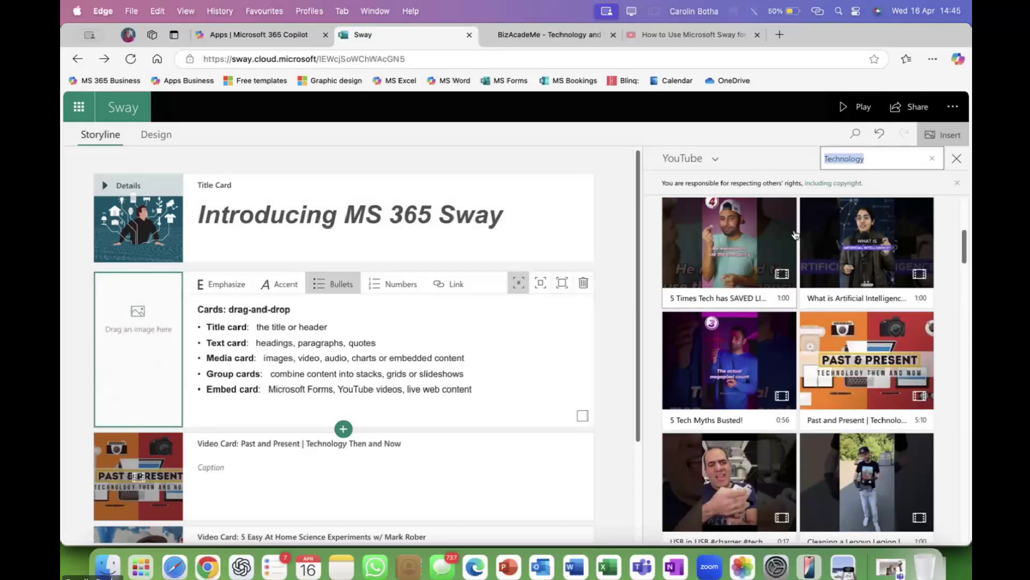
left_click(715, 158)
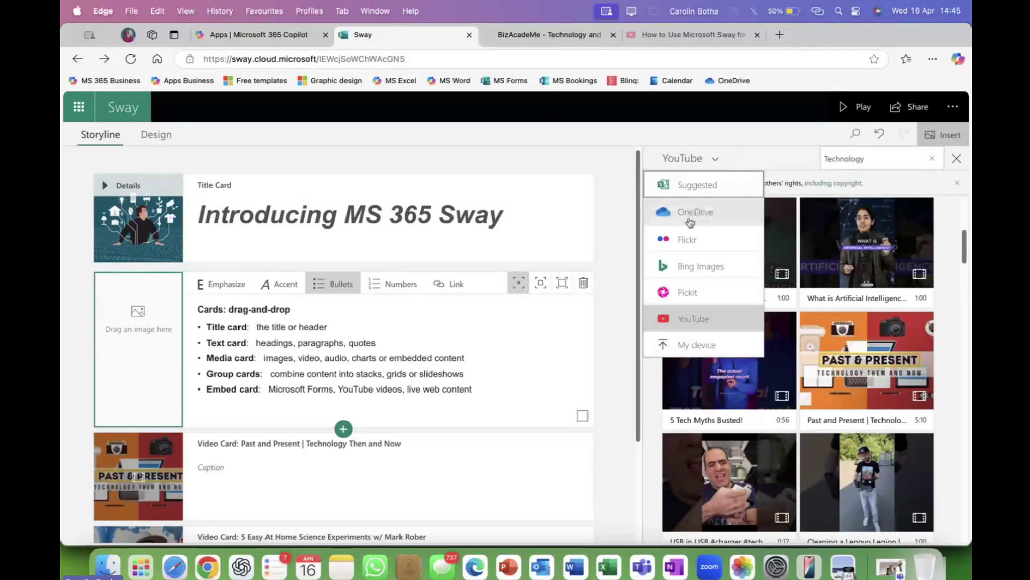
left_click(692, 181)
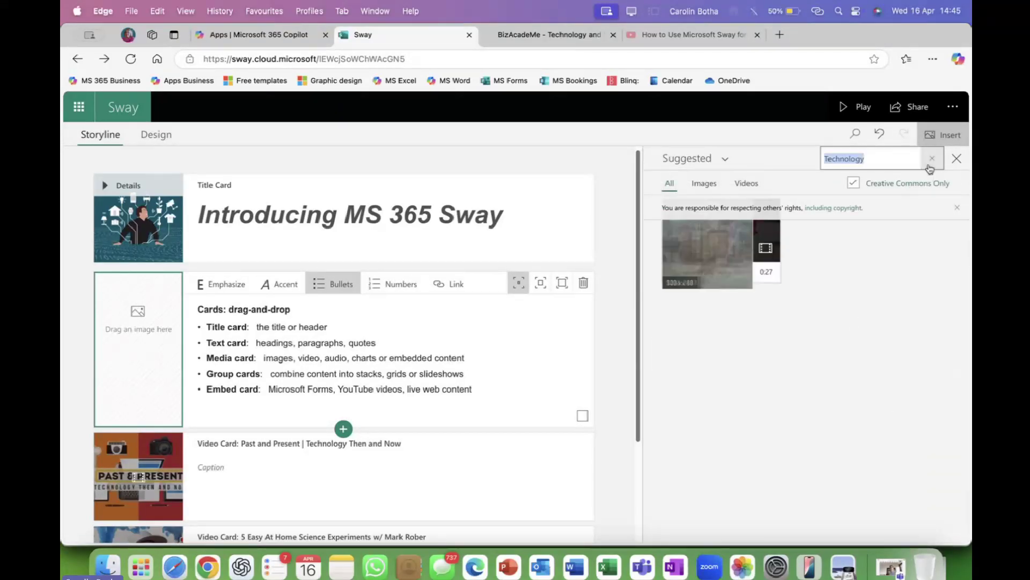
Step: Place the suggested 1633 x 1225 image of a globe ringed by laptops in the new image card and close the media suggestions
left_click(856, 271)
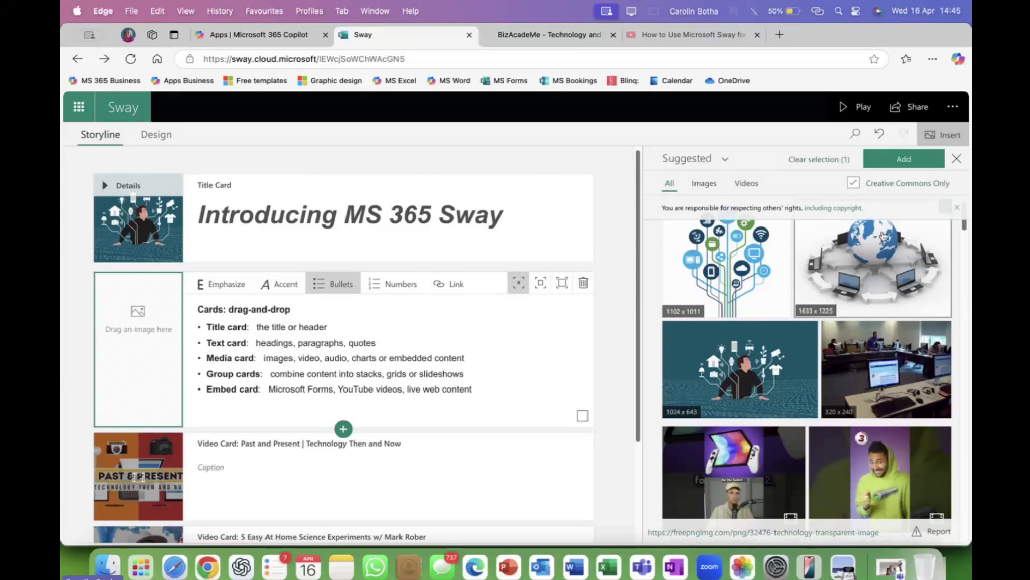
left_click(876, 251)
left_click(883, 263)
left_click(960, 213)
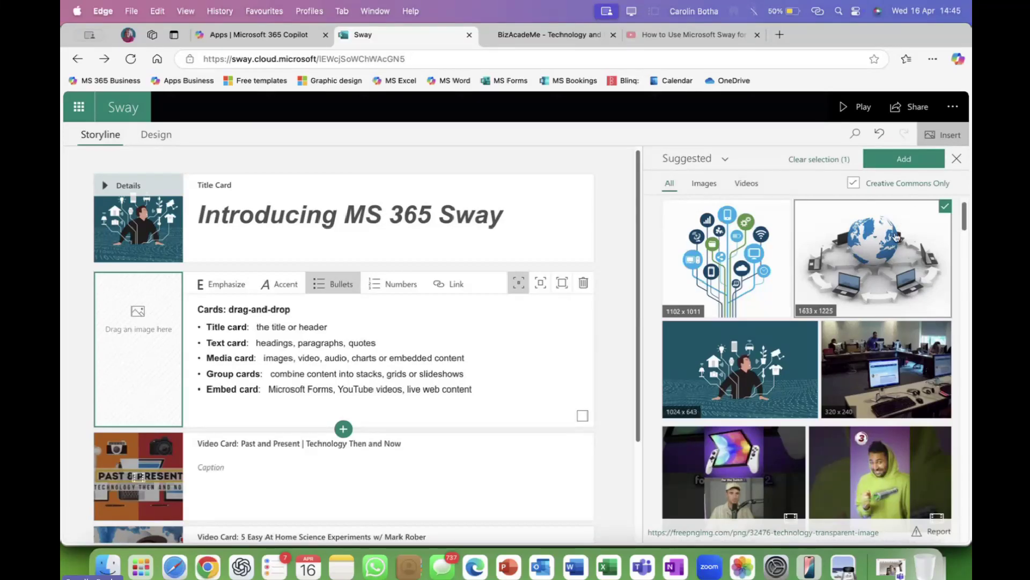
left_click_drag(896, 236, 180, 354)
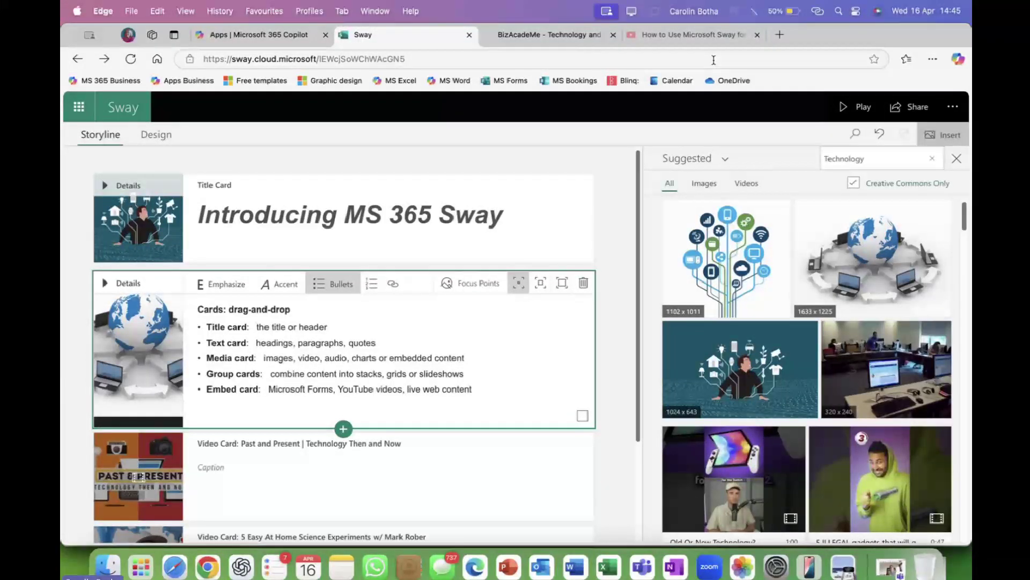
left_click(956, 158)
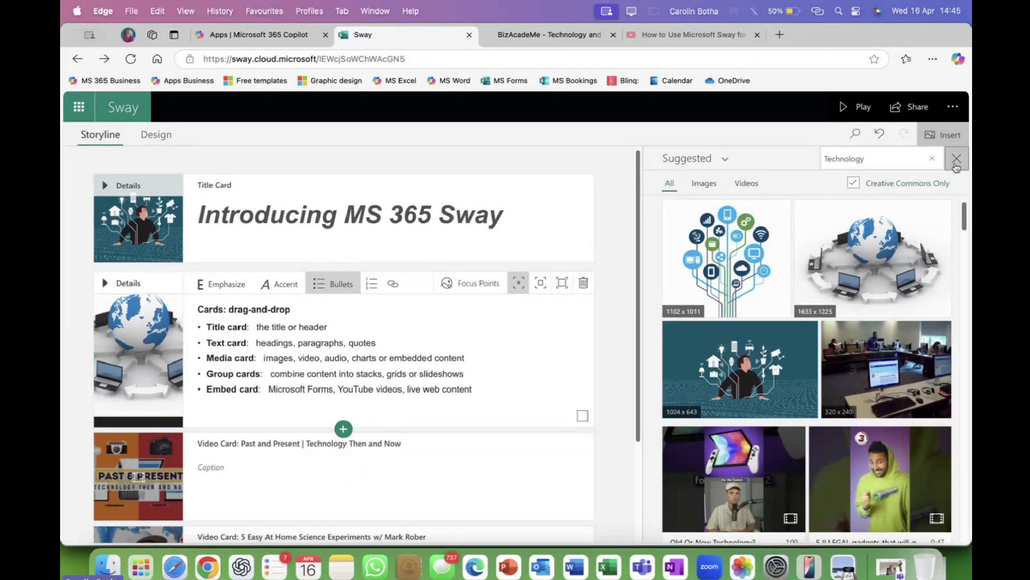
Step: Play the Sway, examine how the captioned globe image and the two videos are laid out, and return to editing
left_click(866, 108)
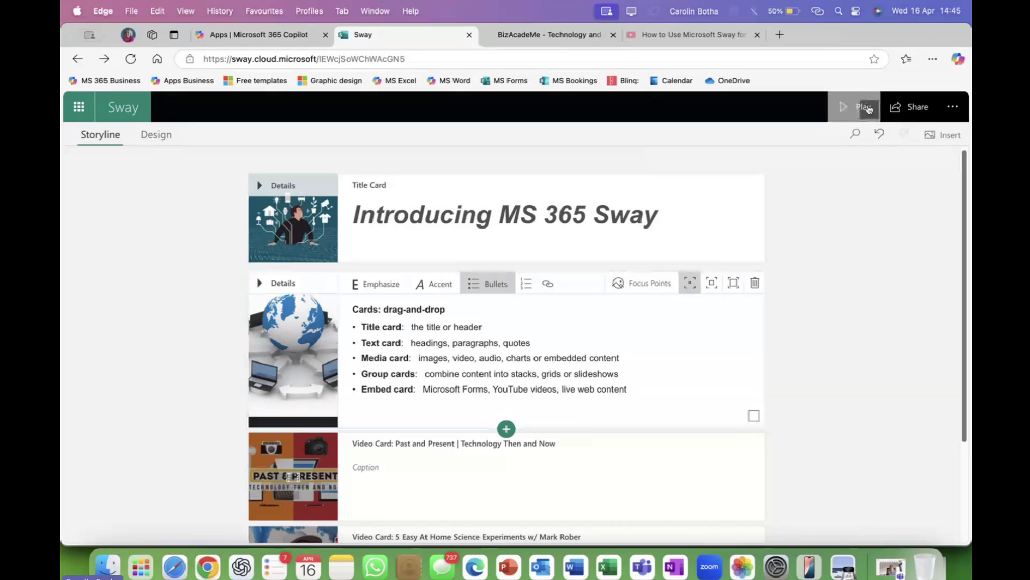
scroll(752, 286, "down", 5)
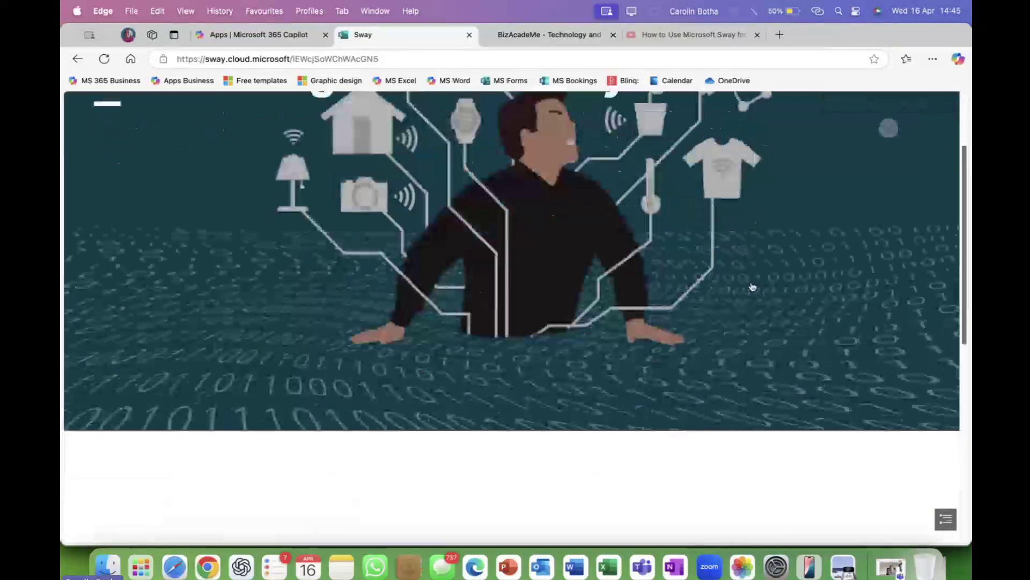
scroll(746, 292, "down", 3)
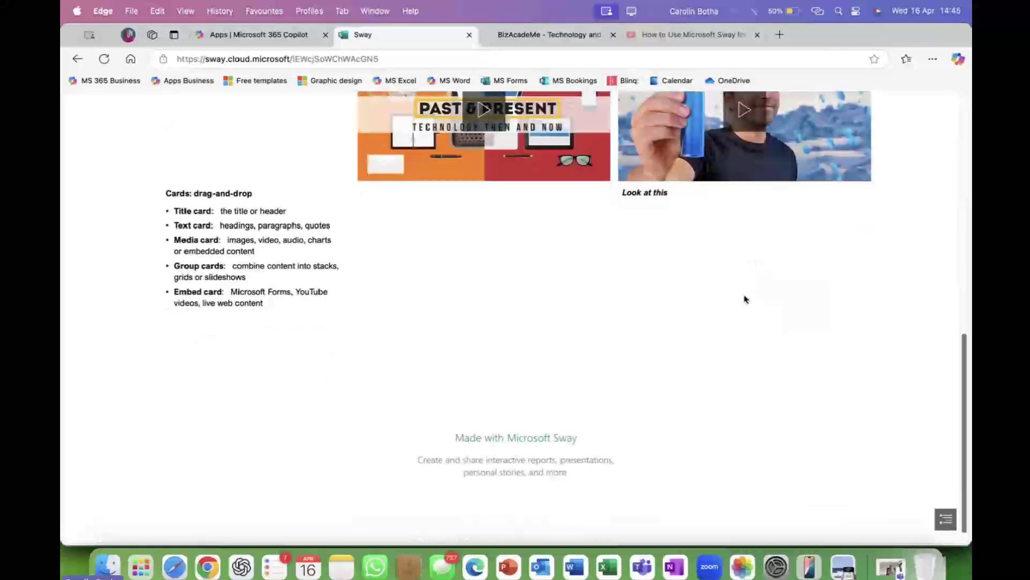
scroll(419, 299, "up", 4)
scroll(419, 300, "down", 3)
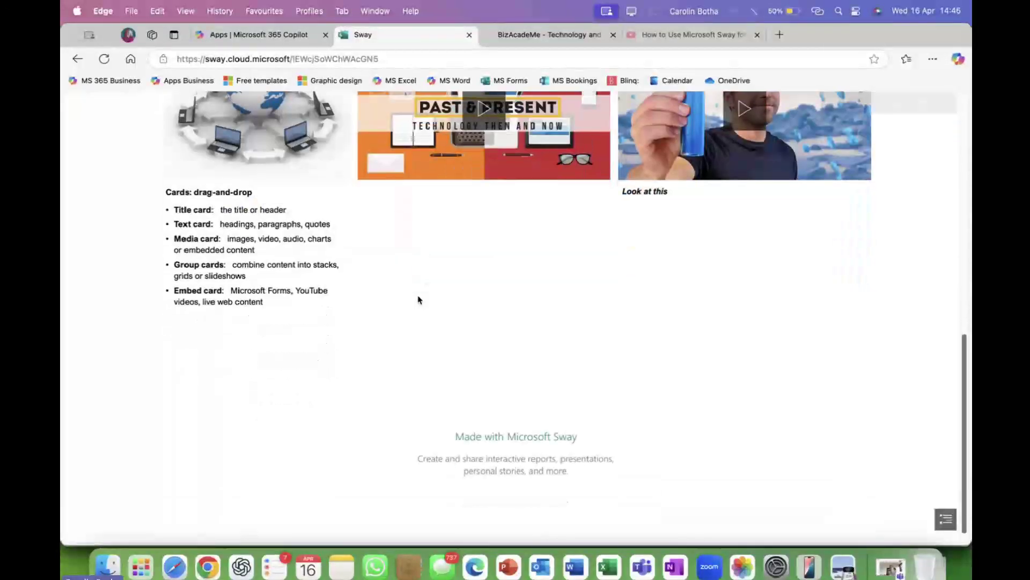
scroll(419, 300, "up", 4)
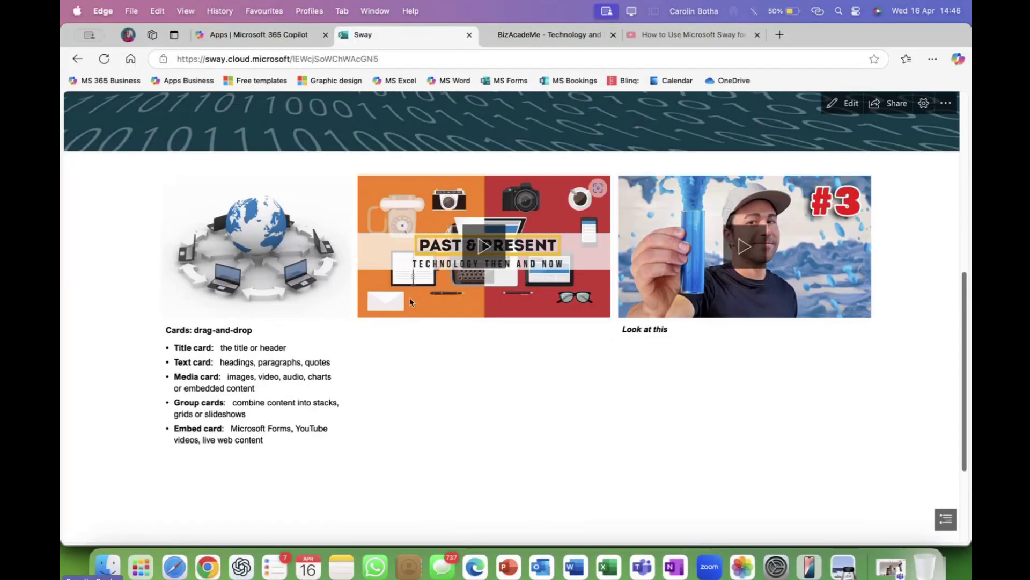
scroll(574, 264, "down", 3)
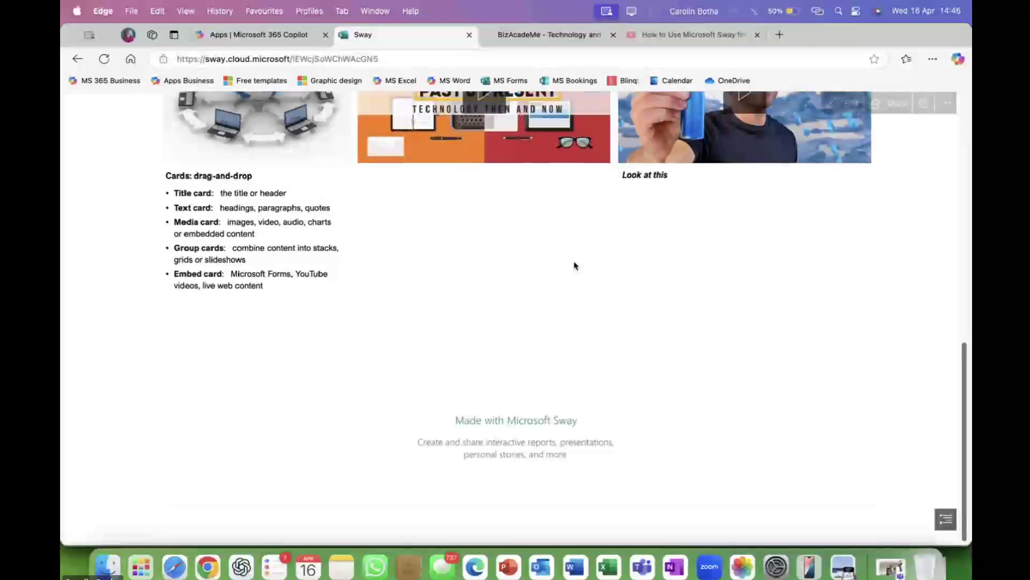
scroll(574, 265, "down", 1)
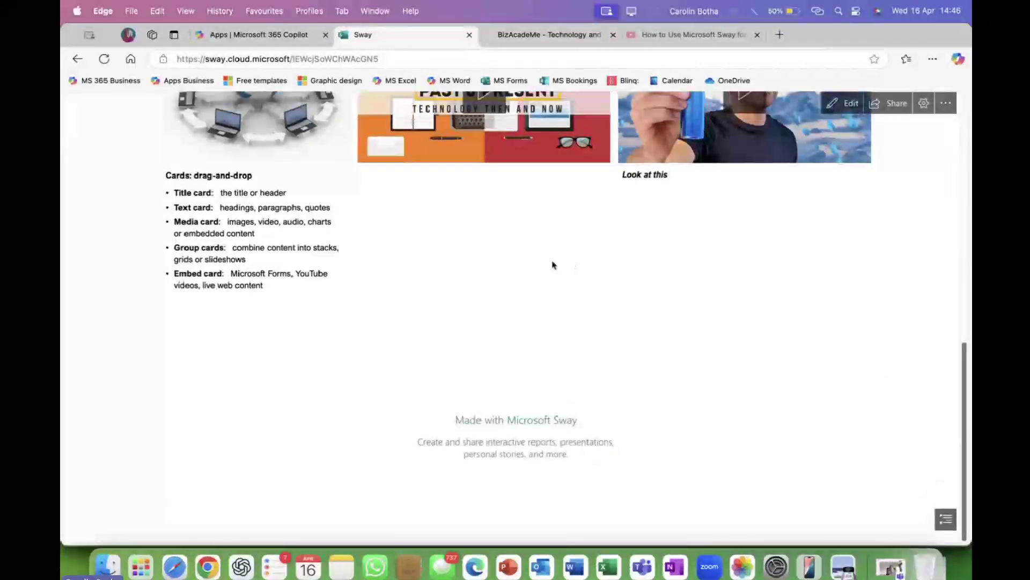
scroll(324, 188, "up", 4)
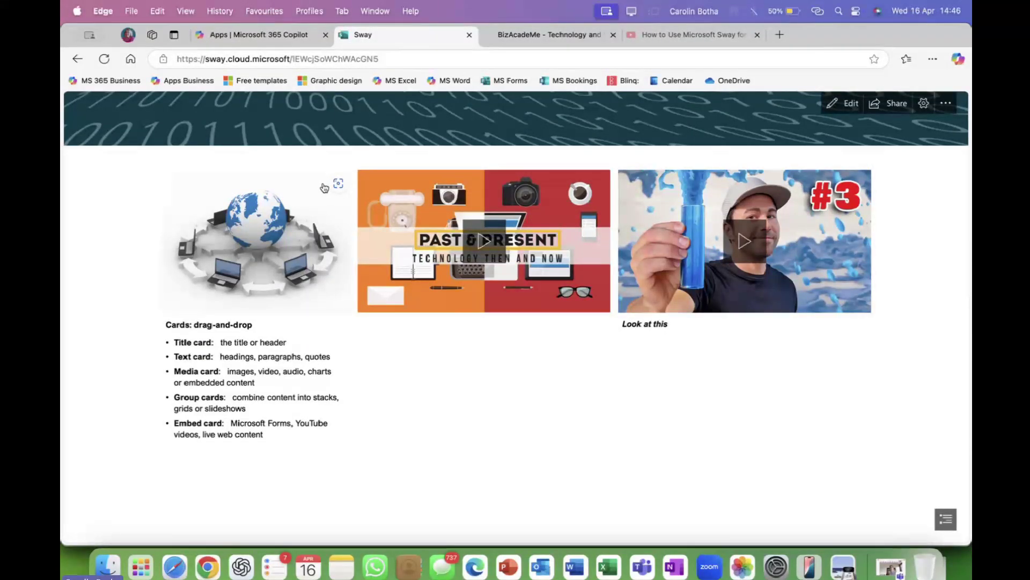
left_click(837, 110)
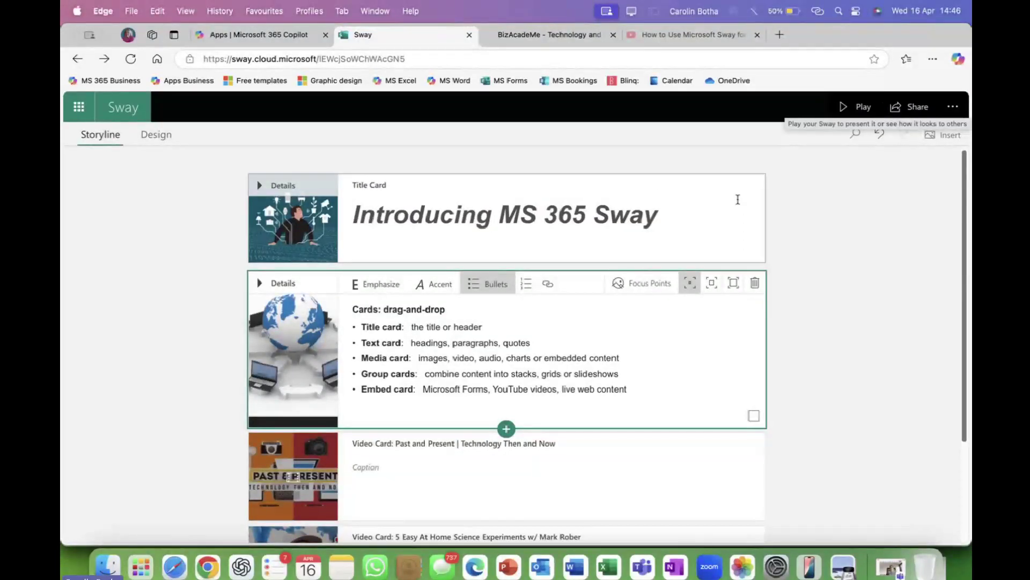
Step: Insert a Stack group directly below the science experiments video card
scroll(709, 300, "down", 3)
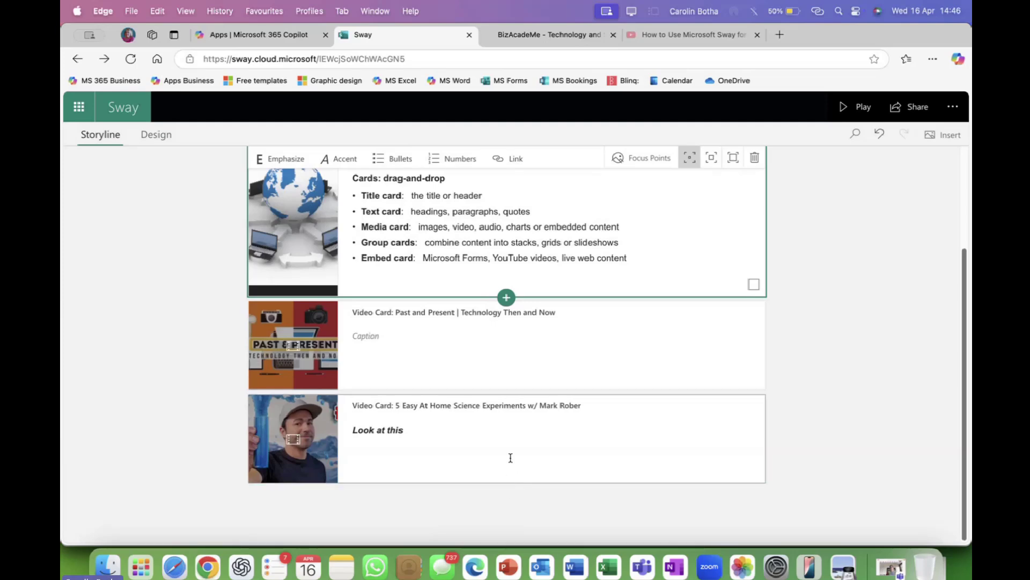
scroll(512, 457, "up", 3)
scroll(510, 461, "down", 3)
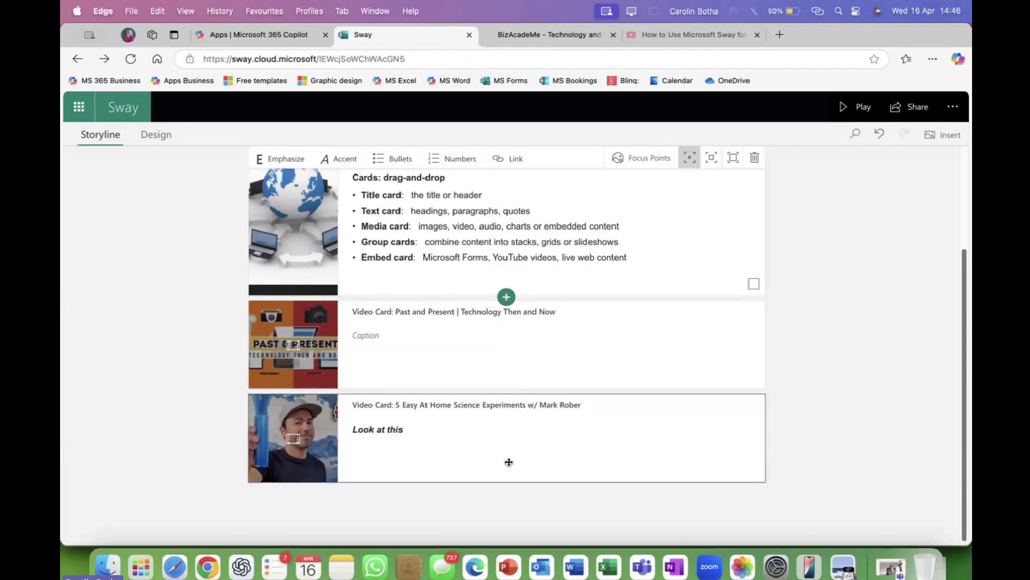
left_click(508, 462)
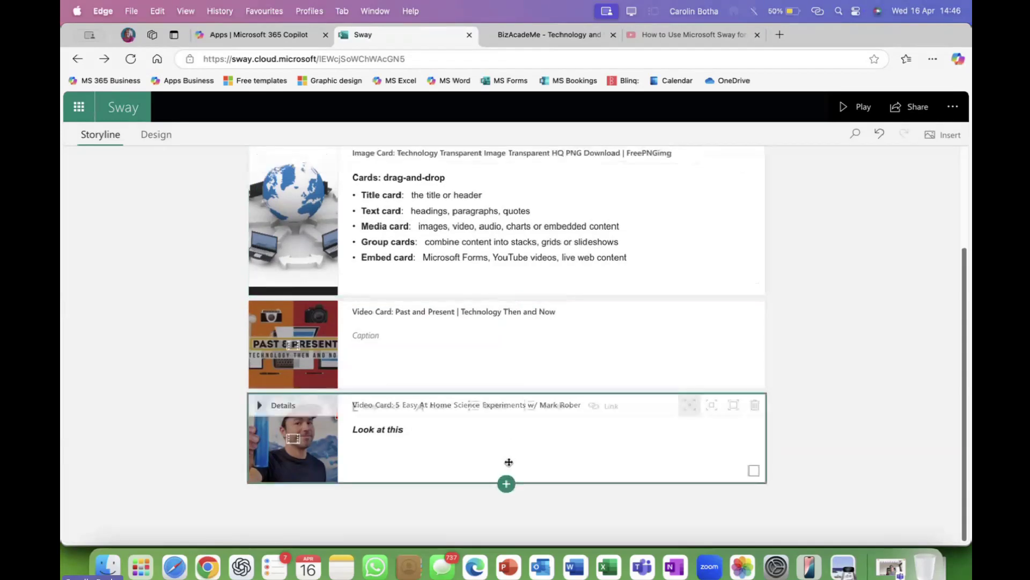
left_click(531, 342)
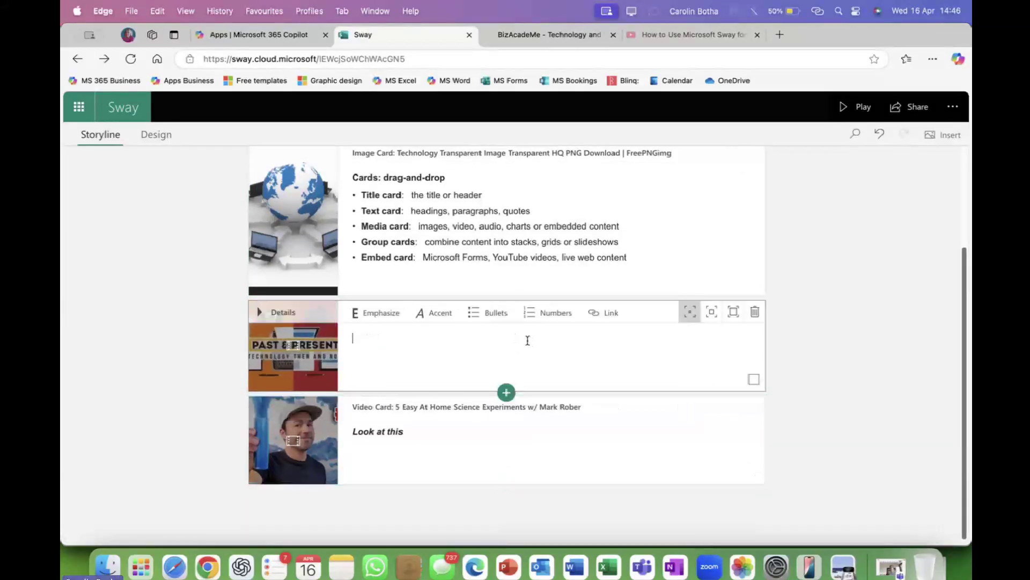
left_click(507, 455)
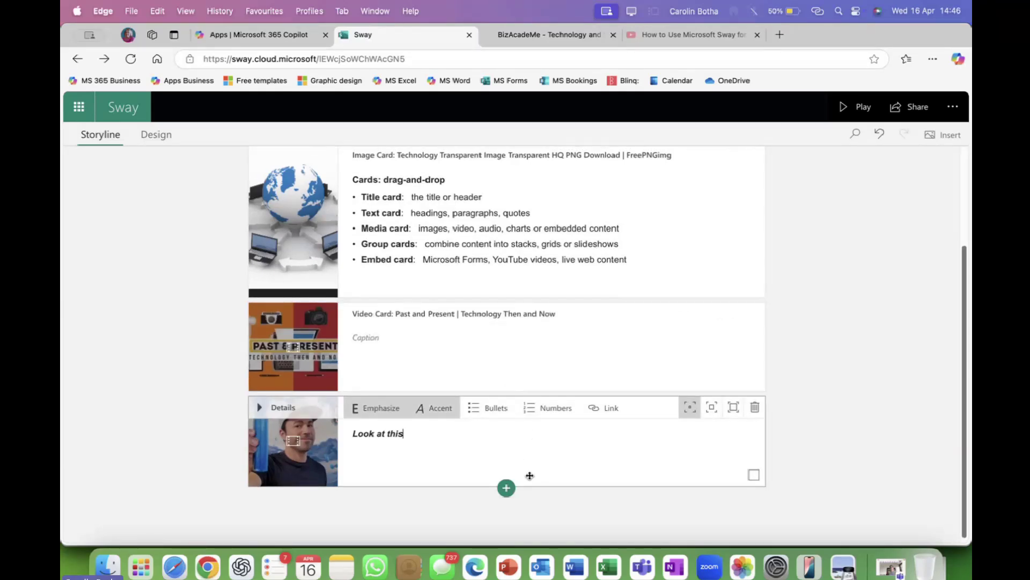
left_click(507, 488)
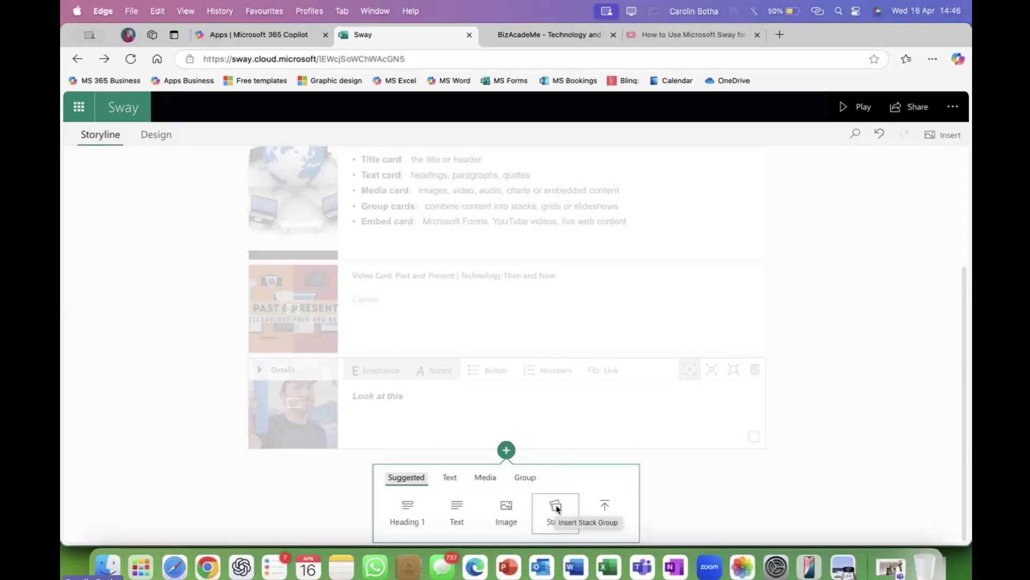
left_click(556, 507)
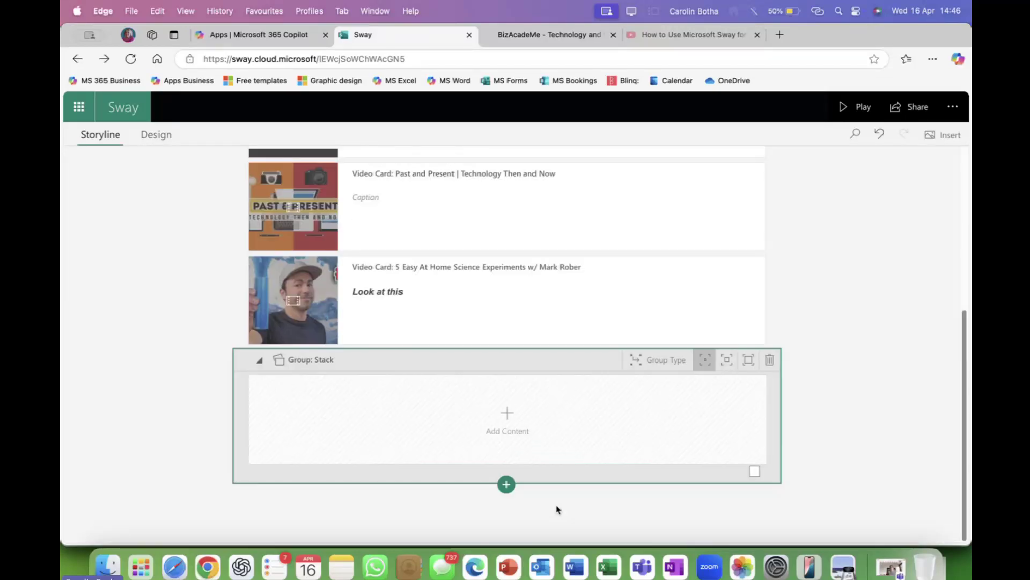
Step: Start an image card inside the stack group and select the suggested images of cables in an orange pot and a woman in a studio
left_click(508, 415)
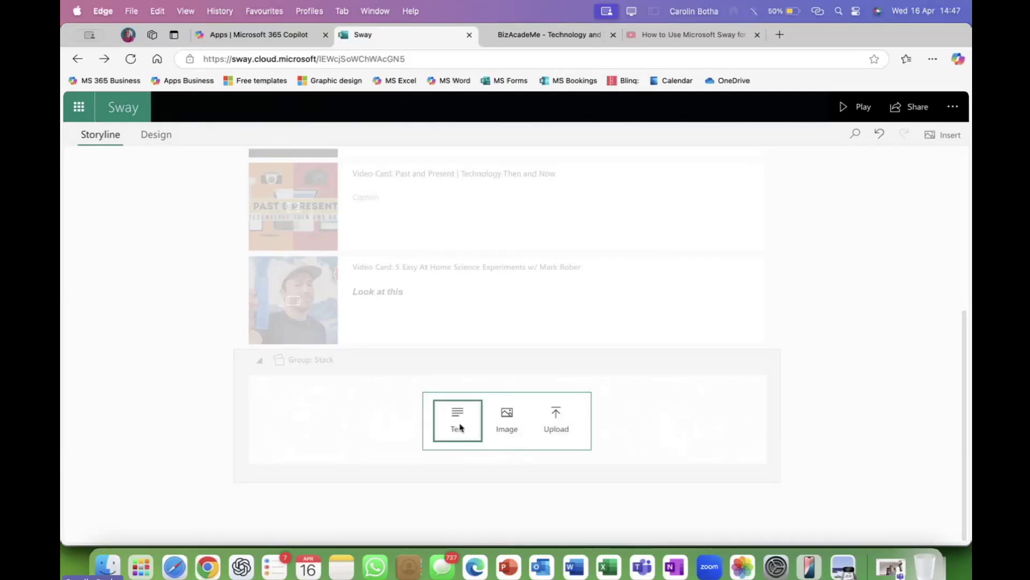
left_click(513, 421)
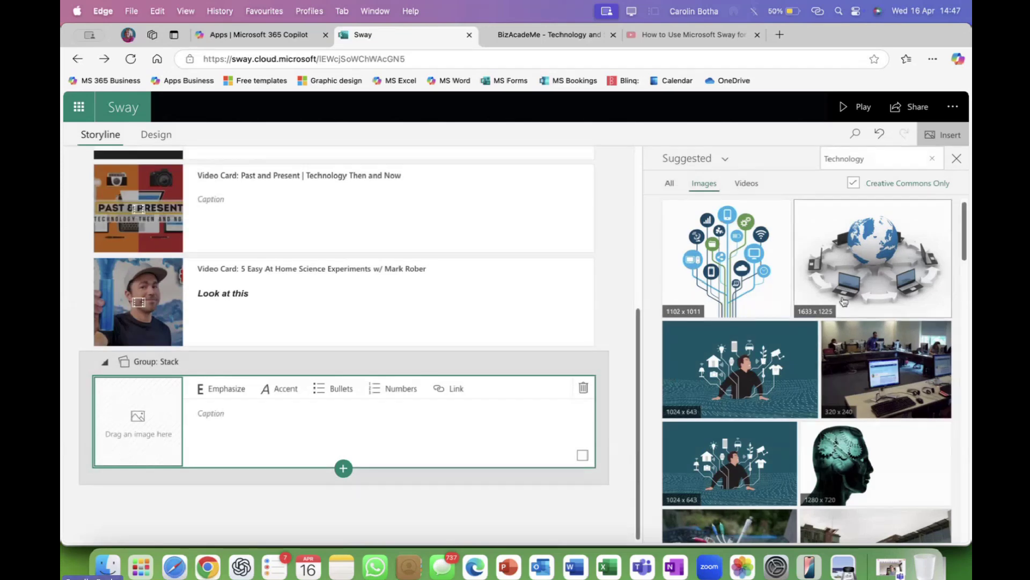
scroll(843, 301, "down", 2)
scroll(844, 301, "down", 1)
scroll(812, 287, "down", 5)
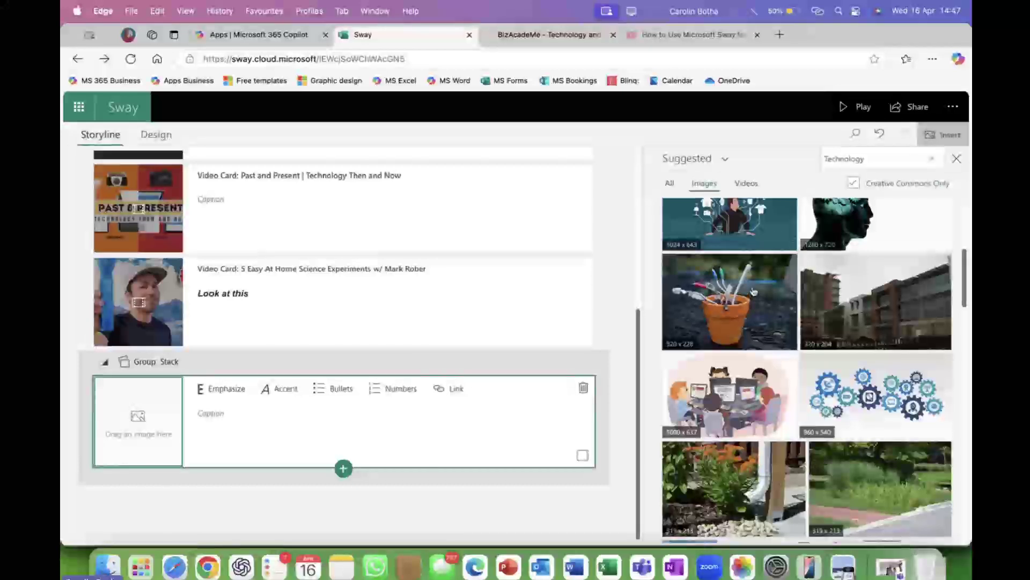
left_click(869, 400)
scroll(831, 417, "down", 3)
scroll(830, 417, "down", 5)
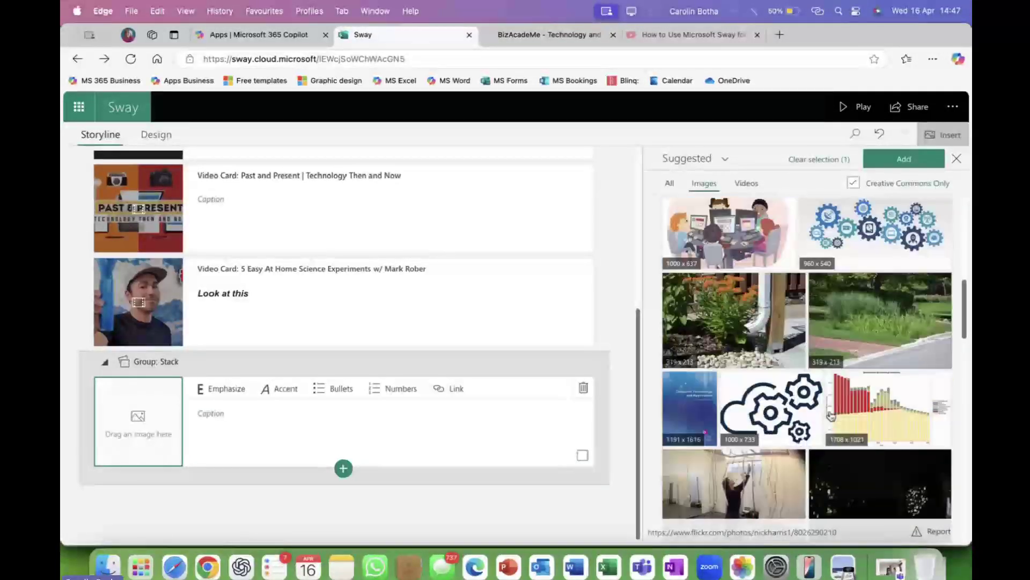
left_click(774, 390)
Step: Select the 500 x 334 rover challenge and 1024 x 577 orange generator images as well, and add all four images to the stack
scroll(774, 390, "down", 6)
scroll(775, 391, "down", 8)
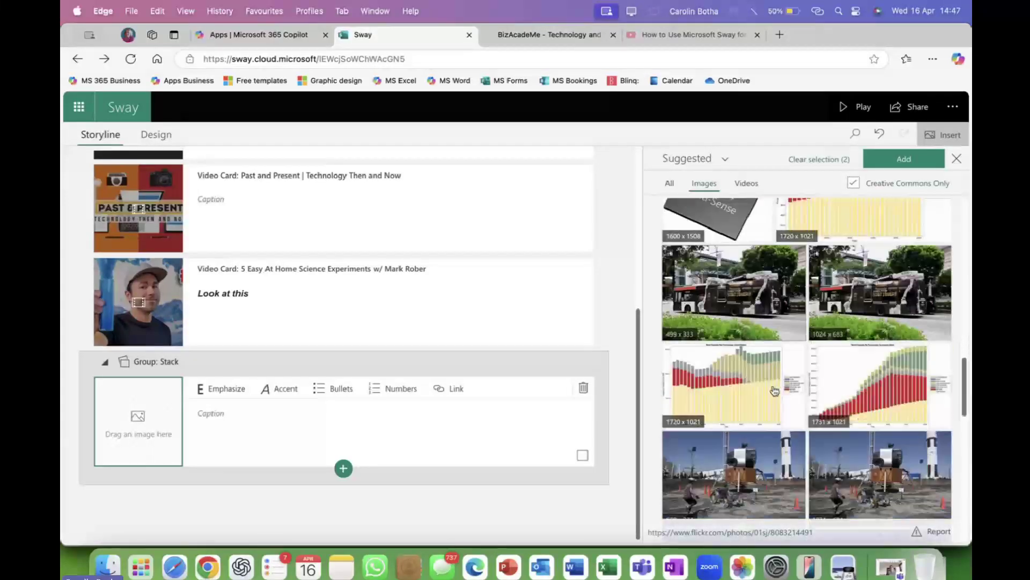
left_click(774, 391)
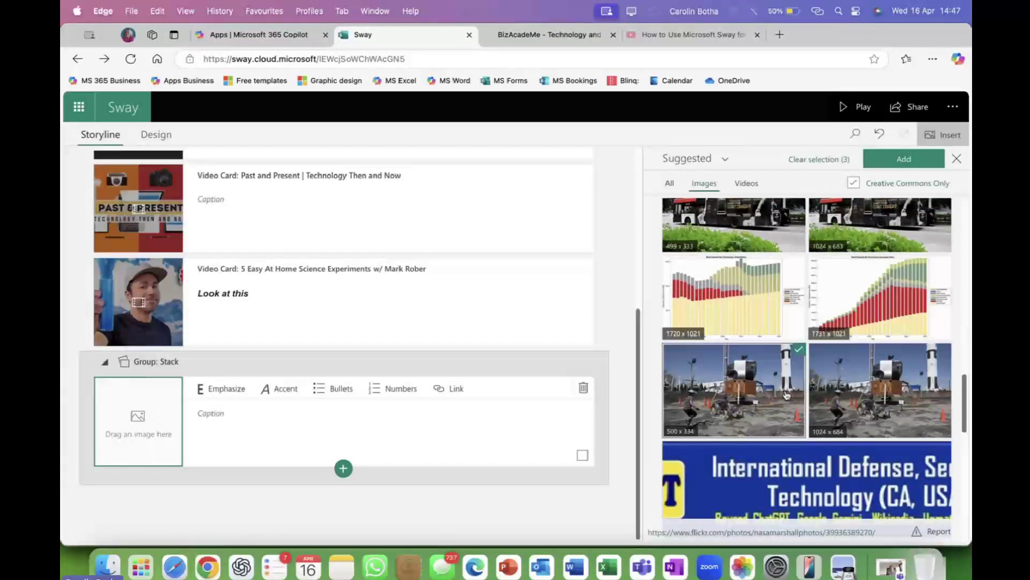
scroll(775, 390, "down", 7)
scroll(791, 398, "down", 8)
scroll(790, 398, "down", 3)
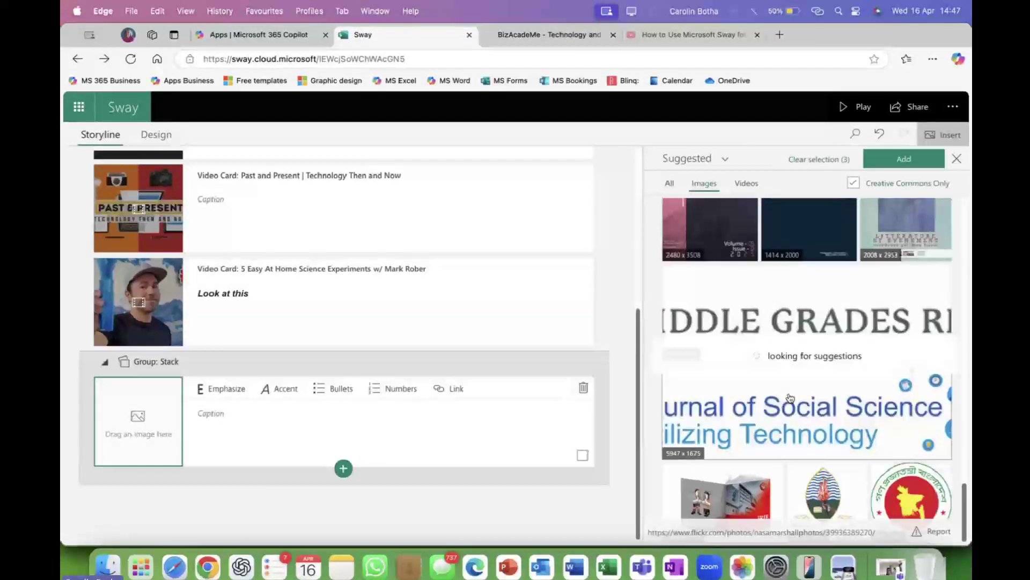
scroll(790, 398, "down", 1)
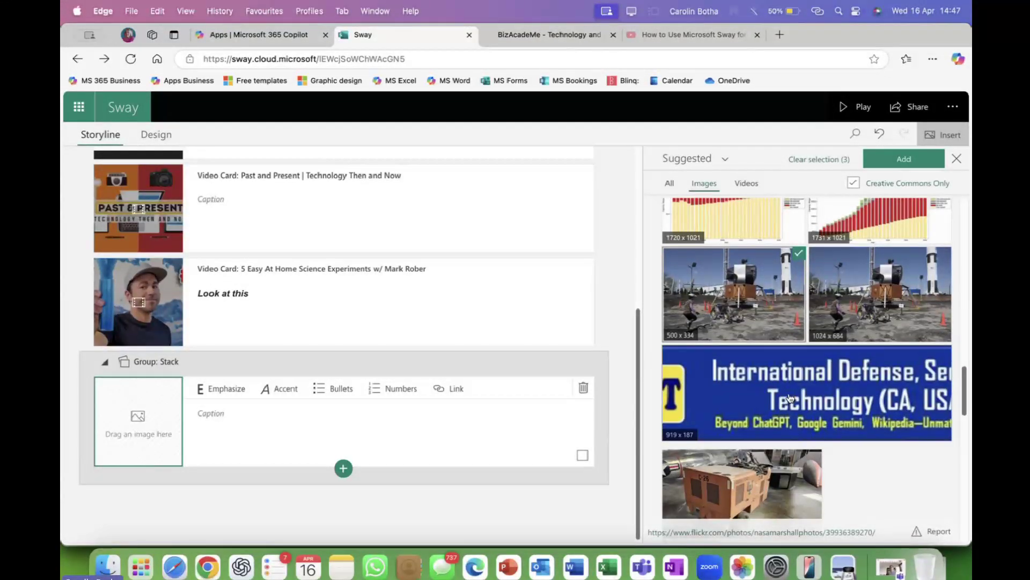
scroll(790, 398, "down", 3)
left_click(789, 398)
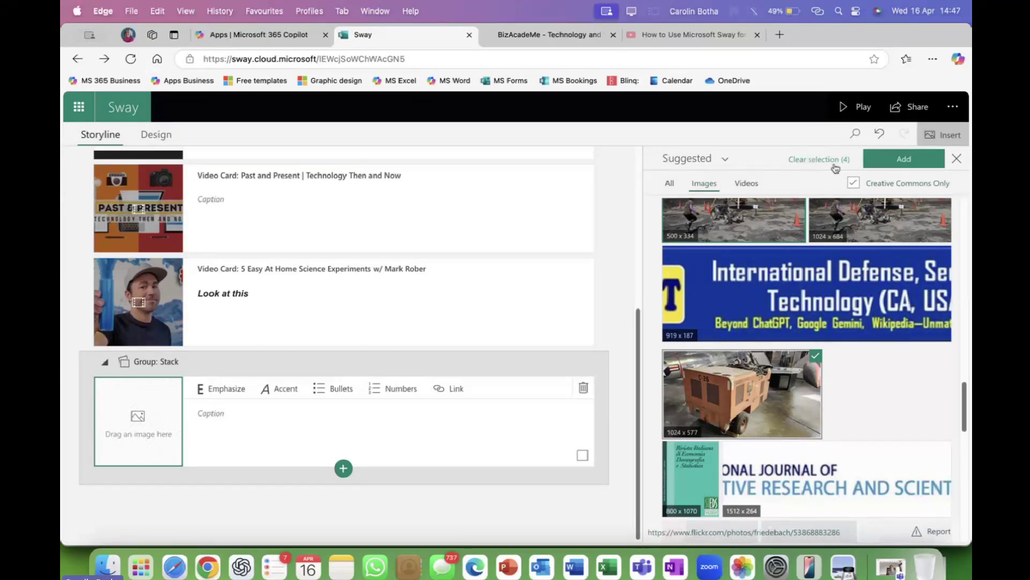
left_click(896, 159)
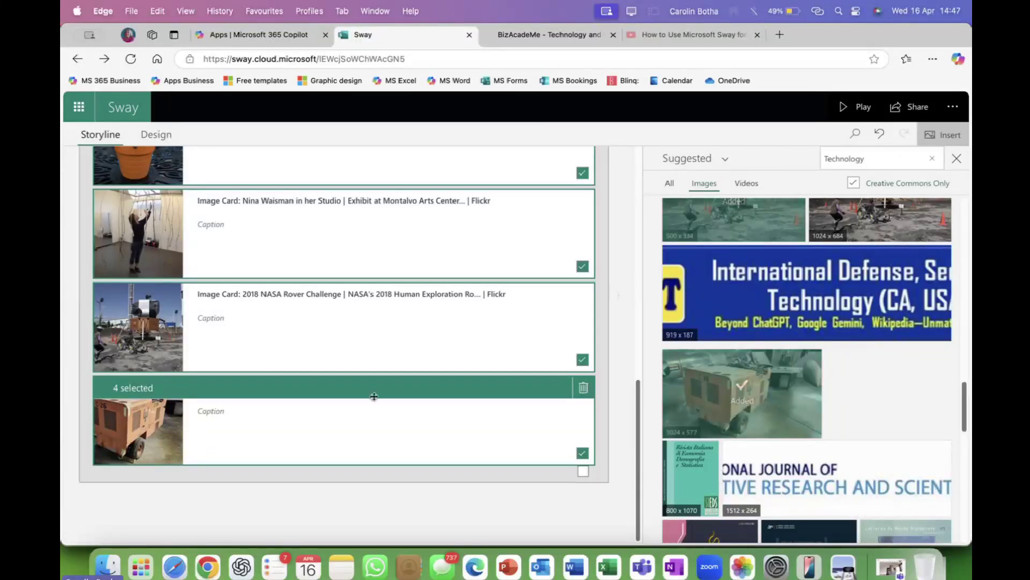
left_click(251, 417)
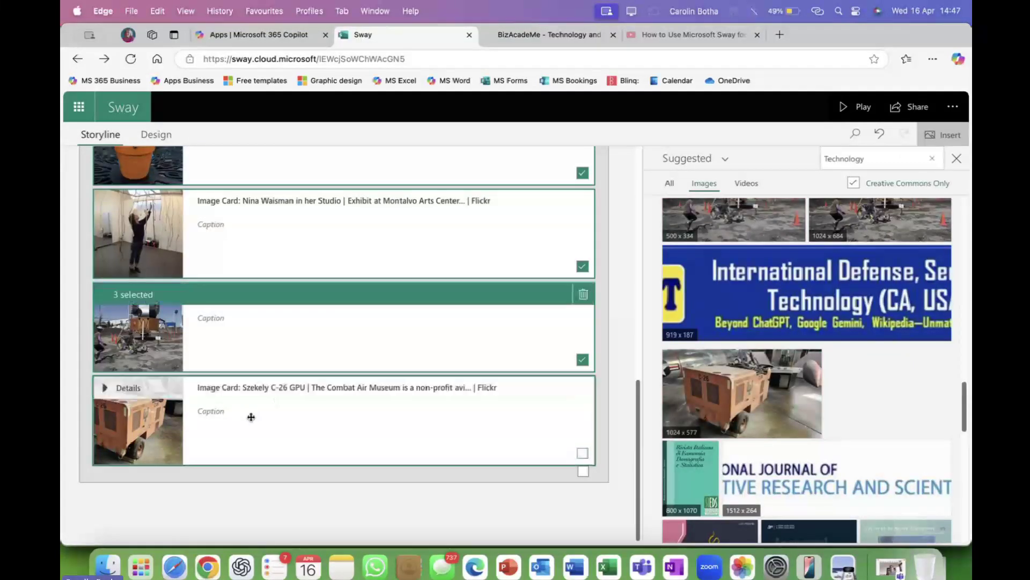
left_click(225, 416)
left_click(206, 413)
left_click(206, 412)
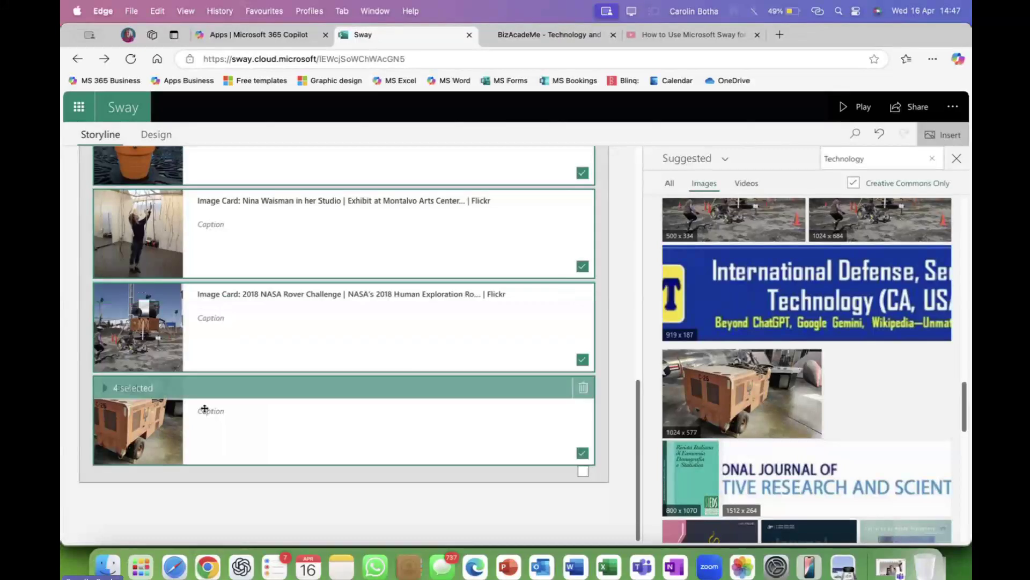
scroll(269, 414, "up", 5)
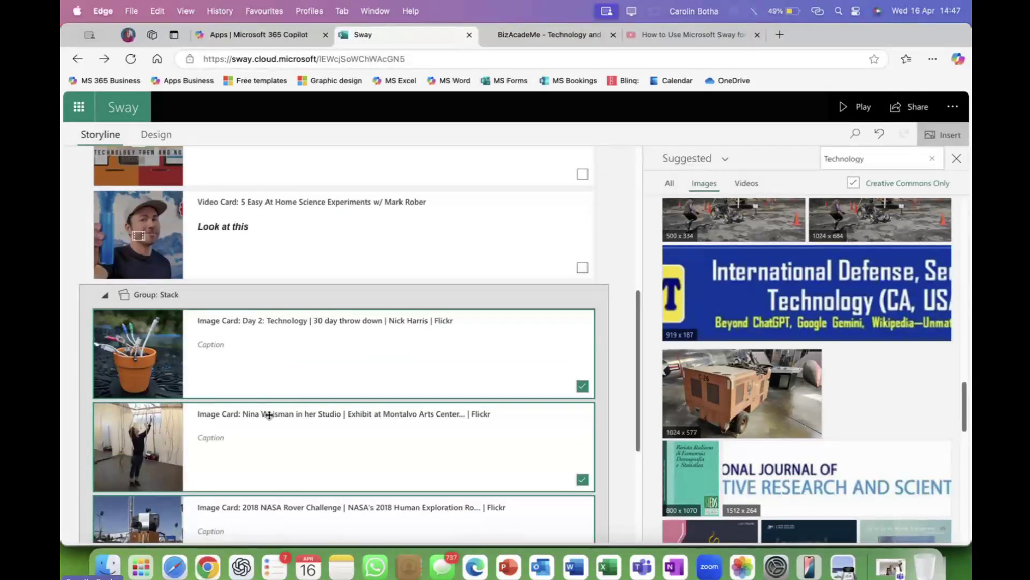
Step: Close the media suggestions and deselect all four image cards in the stack
left_click(959, 161)
left_click(364, 224)
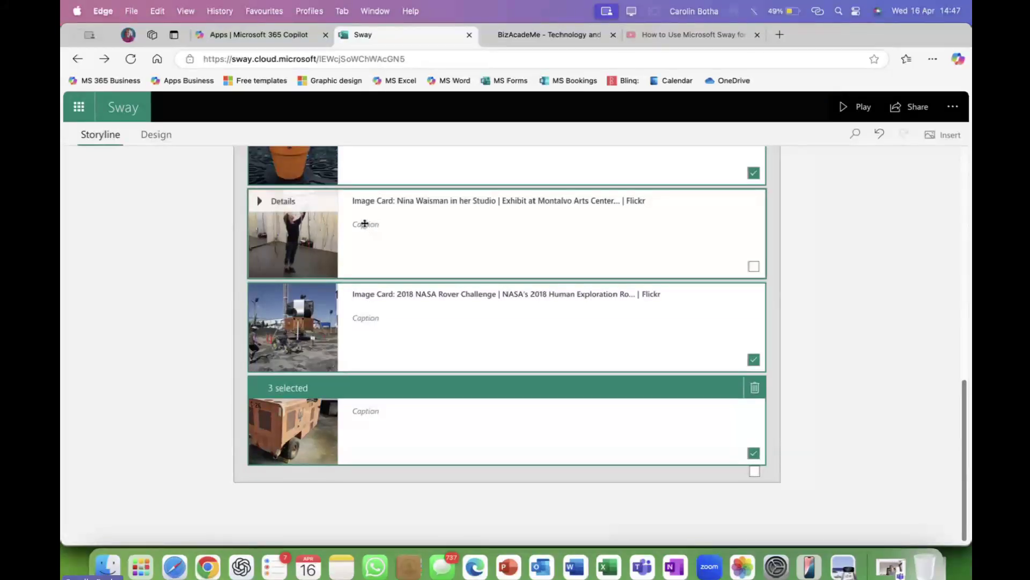
left_click(363, 224)
left_click(365, 225)
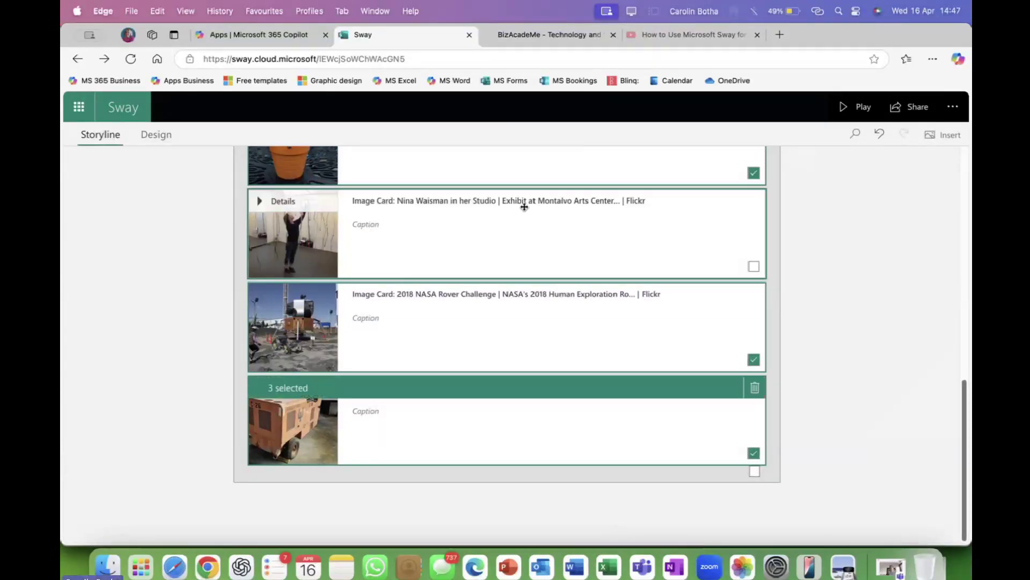
left_click(432, 219)
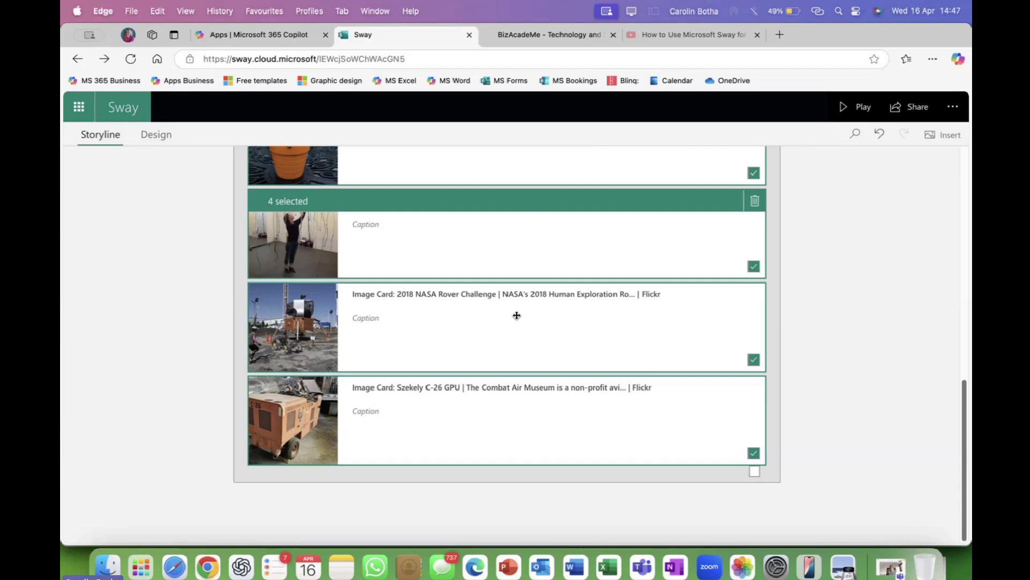
left_click(754, 173)
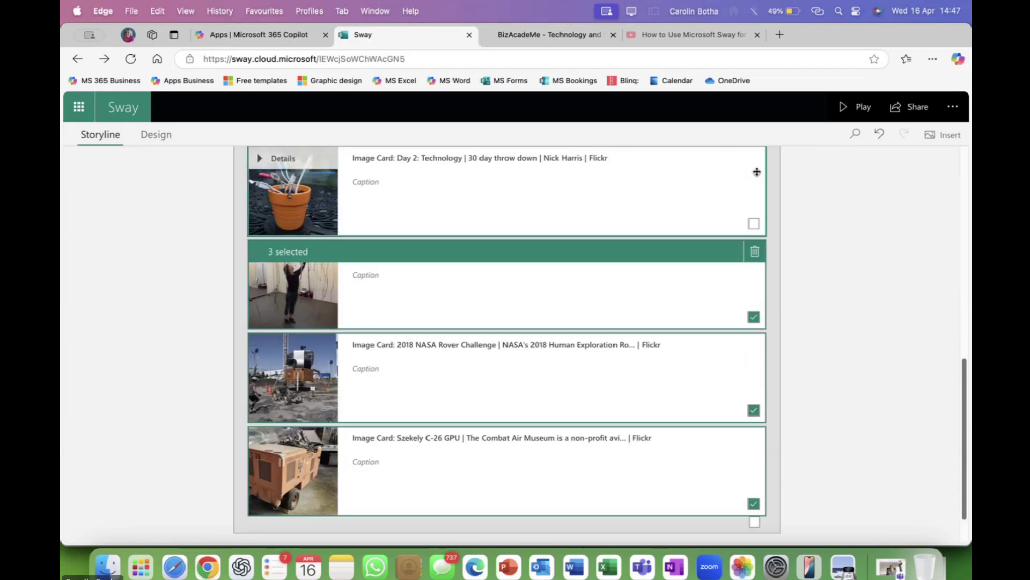
left_click(754, 317)
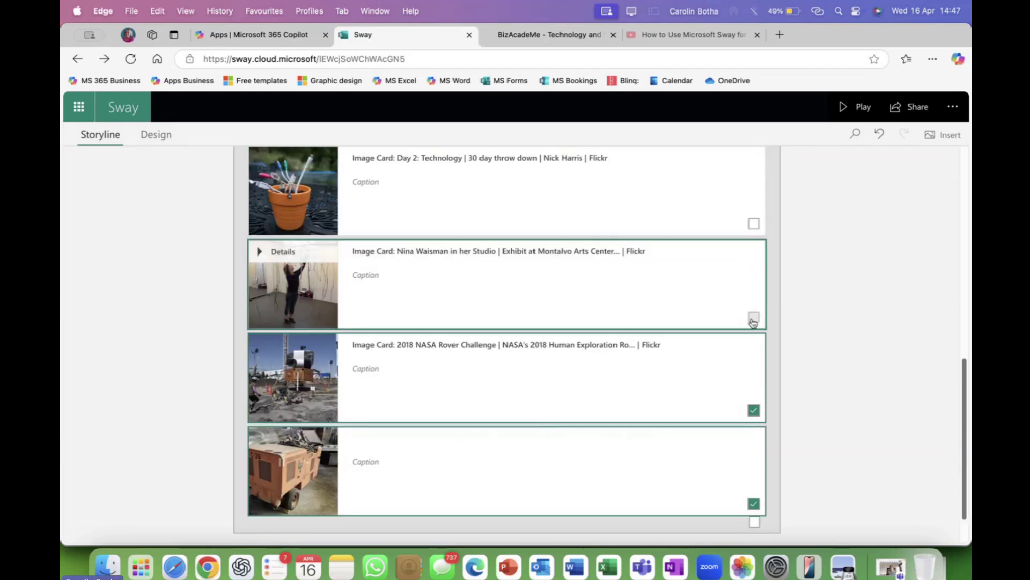
left_click(755, 411)
left_click(755, 503)
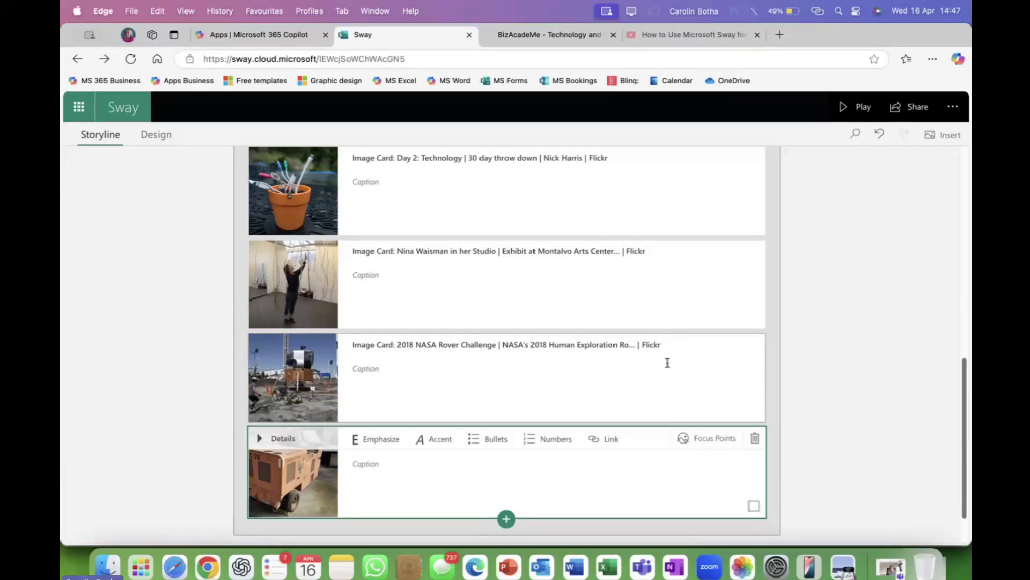
Step: Caption the orange pot image "Image 1" and copy that caption to the studio image as "Image 2"
left_click(377, 181)
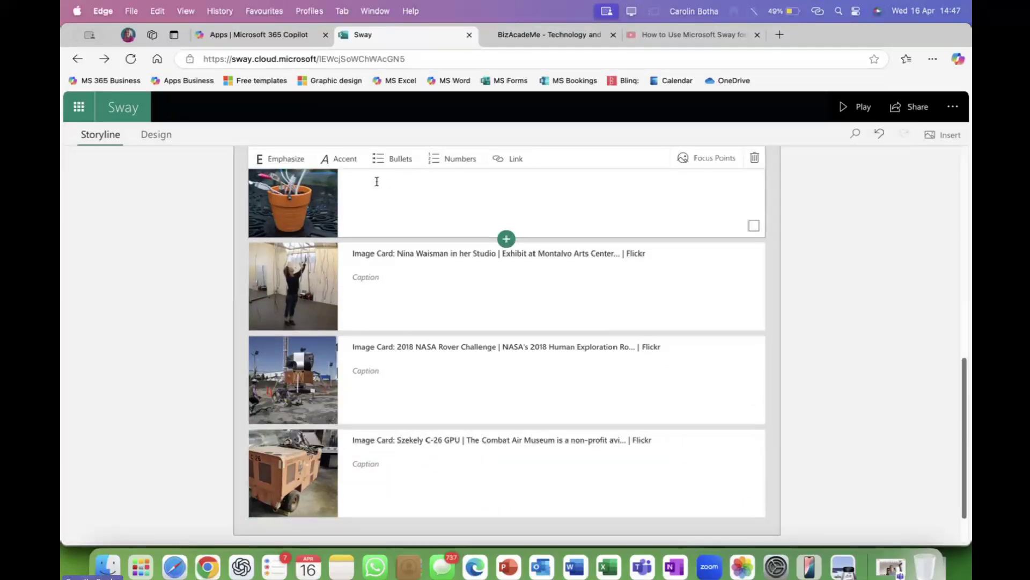
scroll(376, 182, "up", 4)
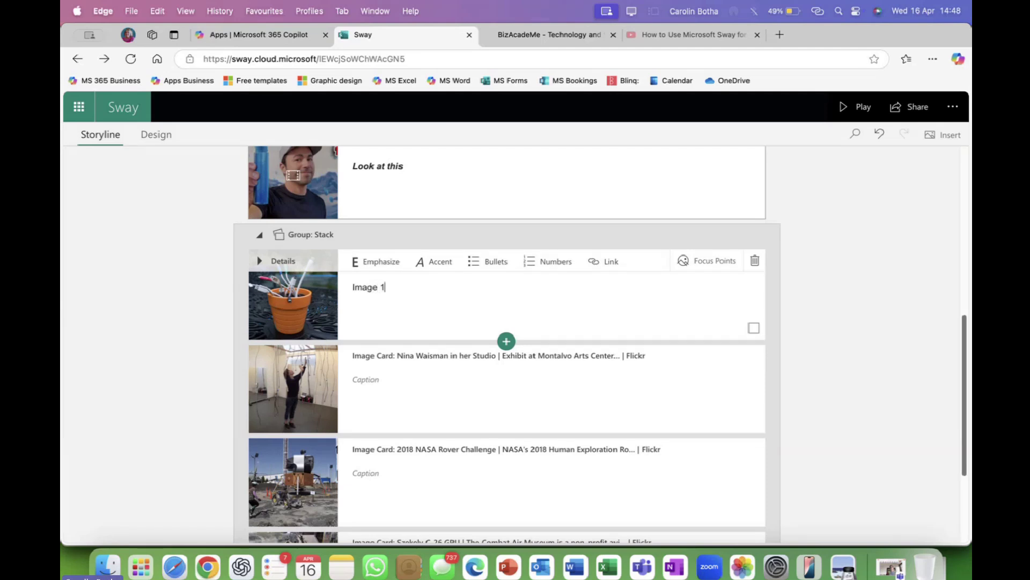
left_click_drag(389, 286, 344, 282)
key("super+c")
left_click(357, 382)
key("super+v")
key("BackSpace")
type("2")
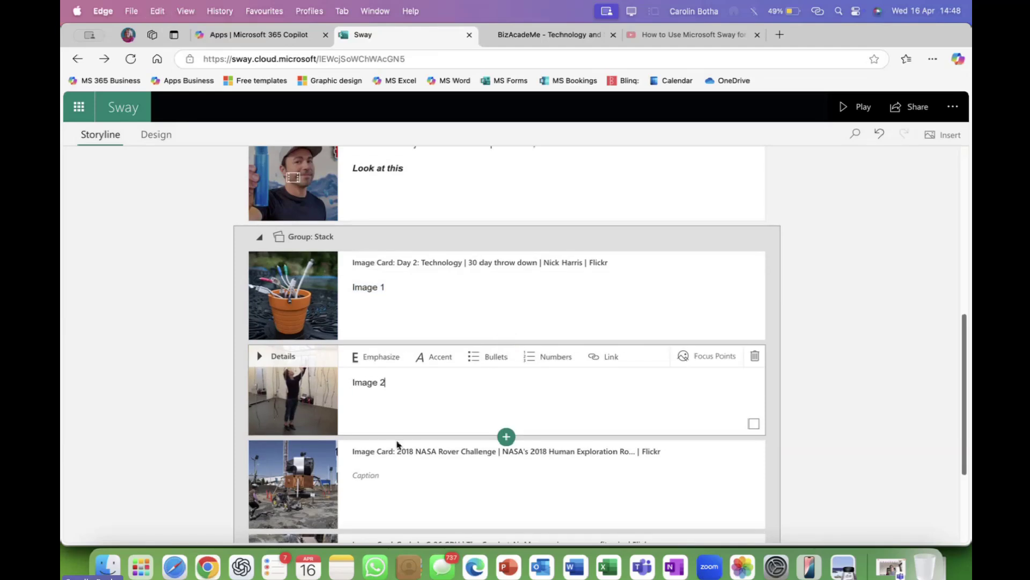
Step: Paste the copied caption into the rover and orange generator image cards, changing the number to 3 in each
left_click(379, 475)
key("super+v")
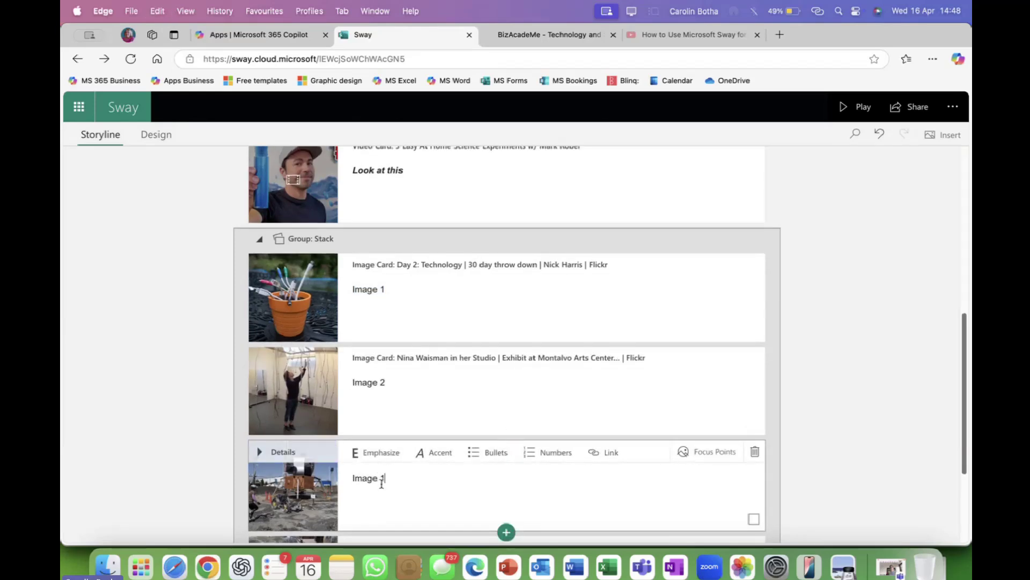
type("3")
scroll(363, 467, "down", 5)
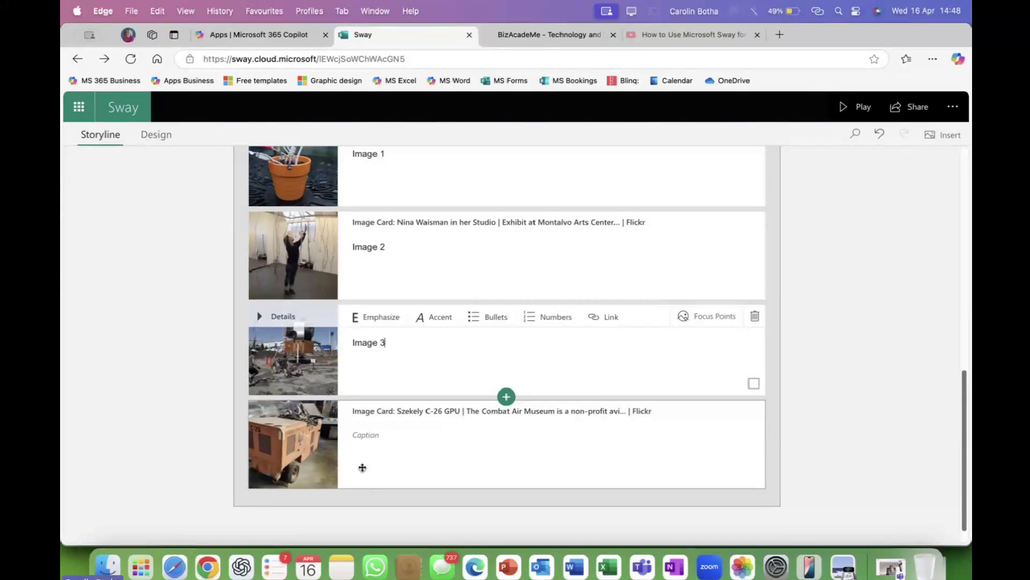
left_click(353, 430)
key("super+v")
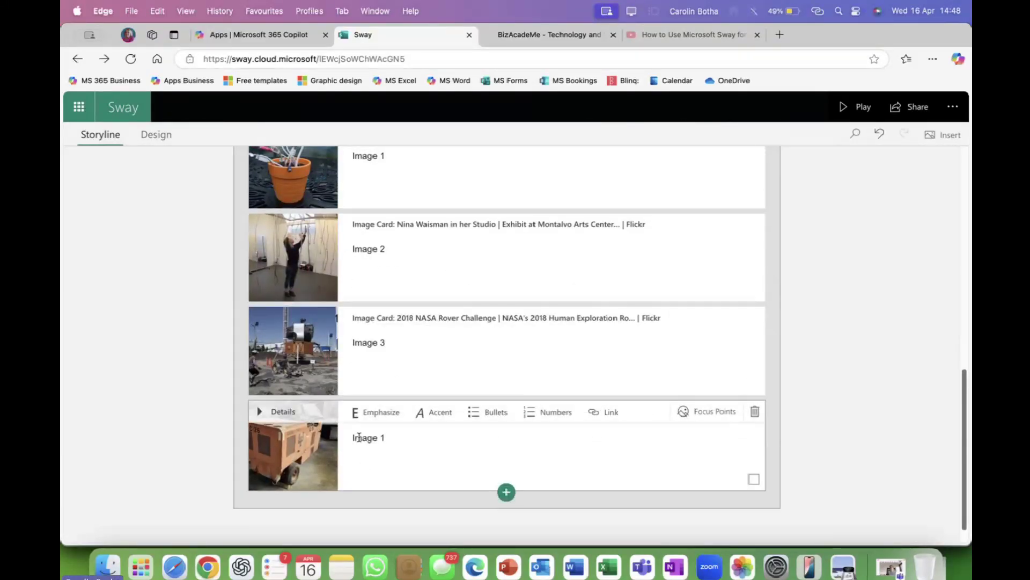
scroll(527, 357, "up", 10)
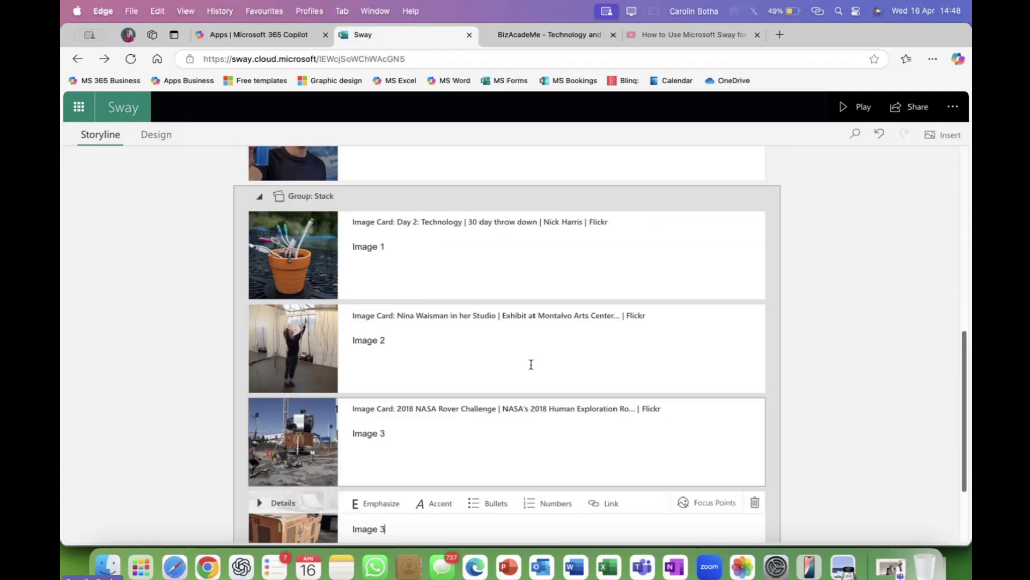
scroll(532, 365, "up", 1)
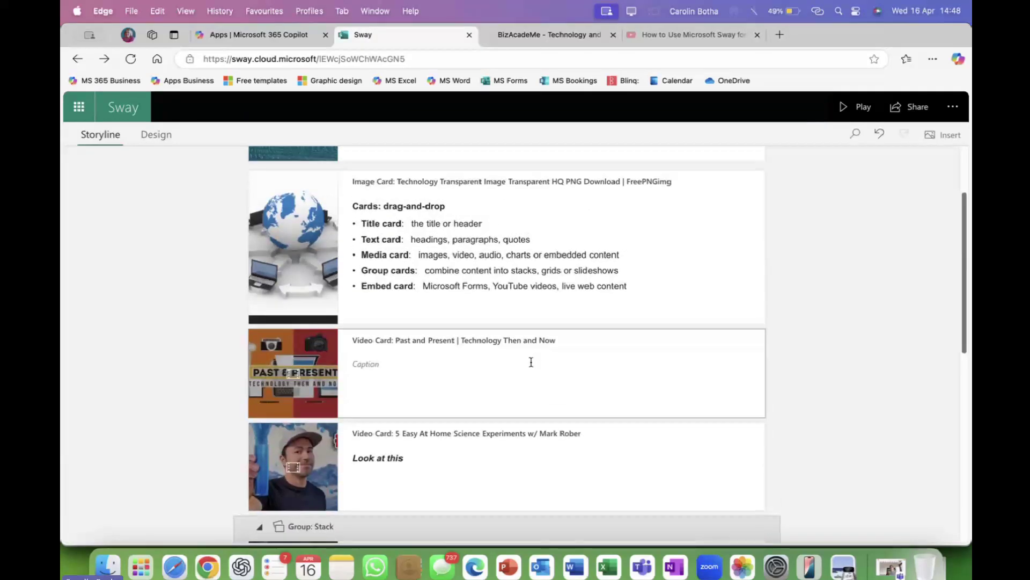
scroll(531, 363, "down", 4)
scroll(532, 362, "down", 3)
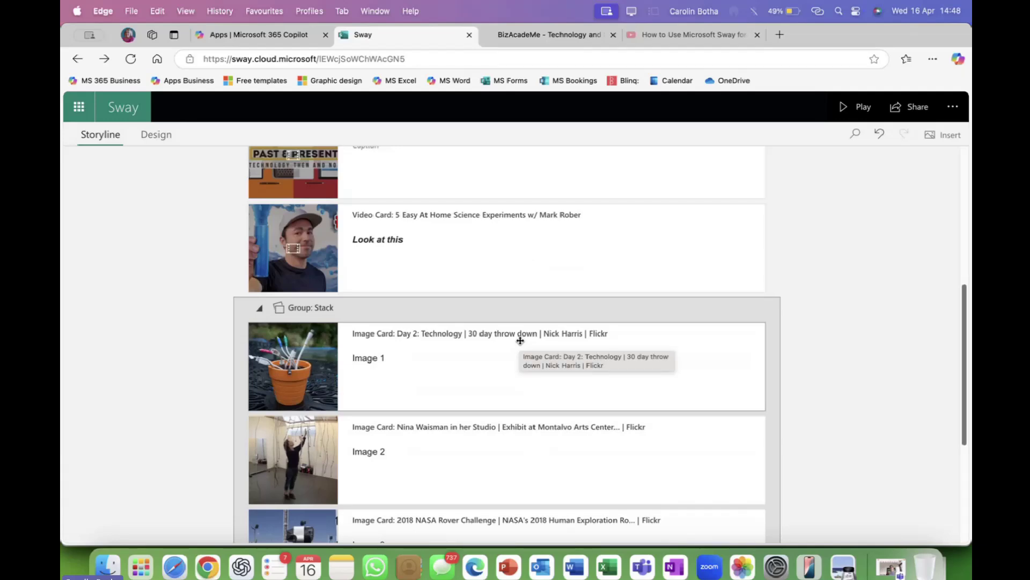
Step: Play the presentation and look through its title, captioned globe image, videos and image stack
scroll(520, 340, "up", 5)
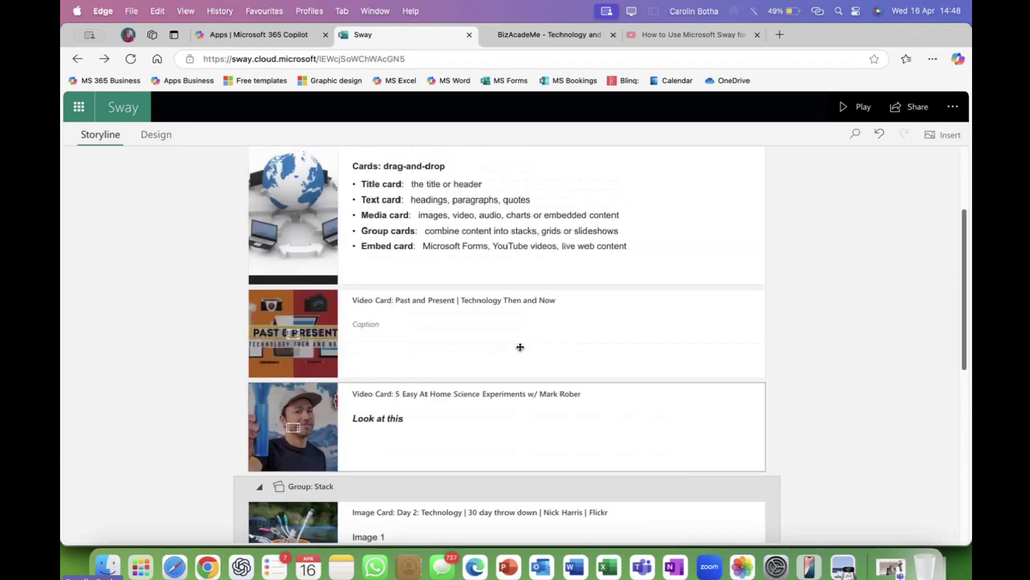
scroll(520, 347, "up", 3)
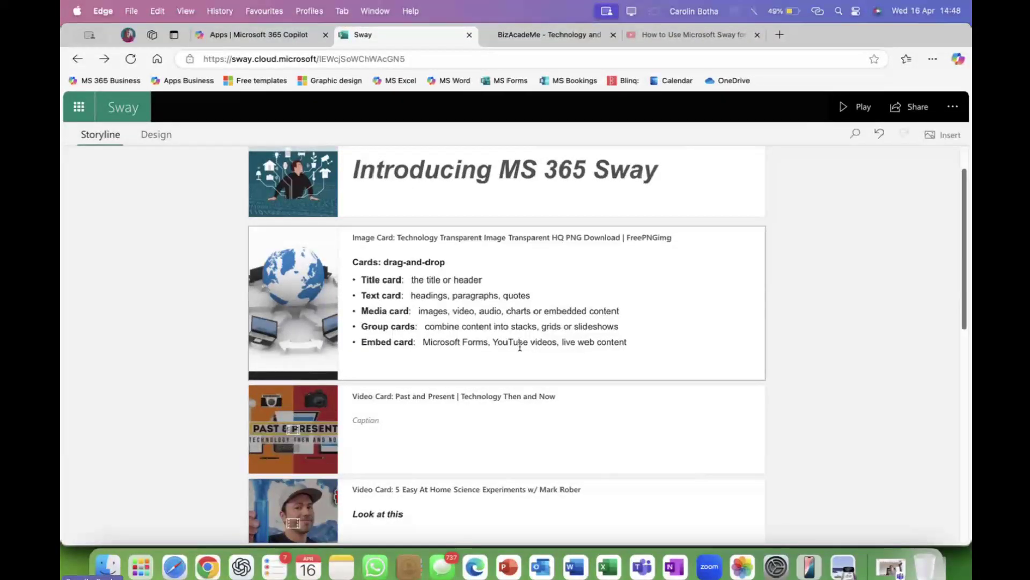
scroll(520, 347, "up", 2)
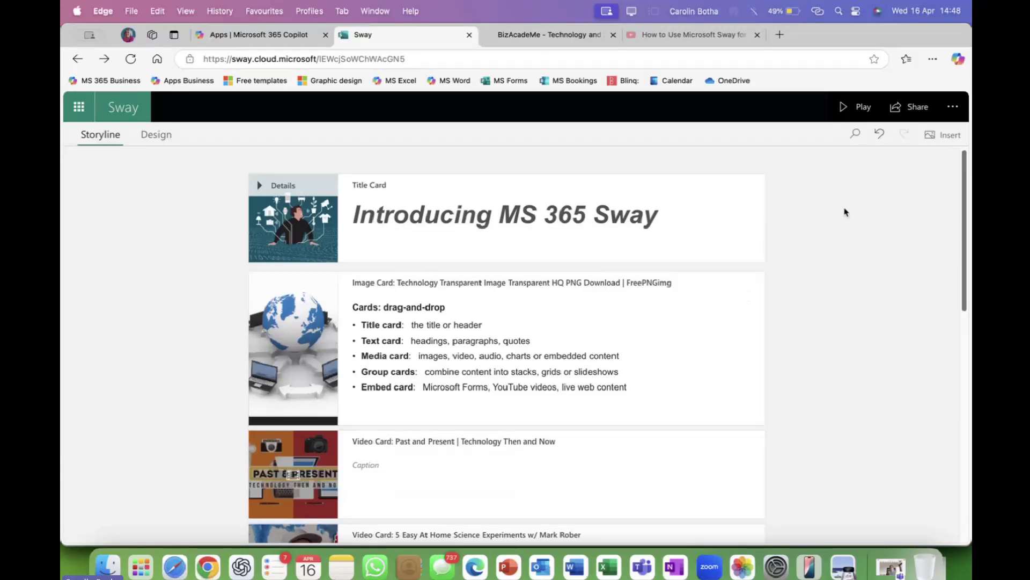
left_click(857, 106)
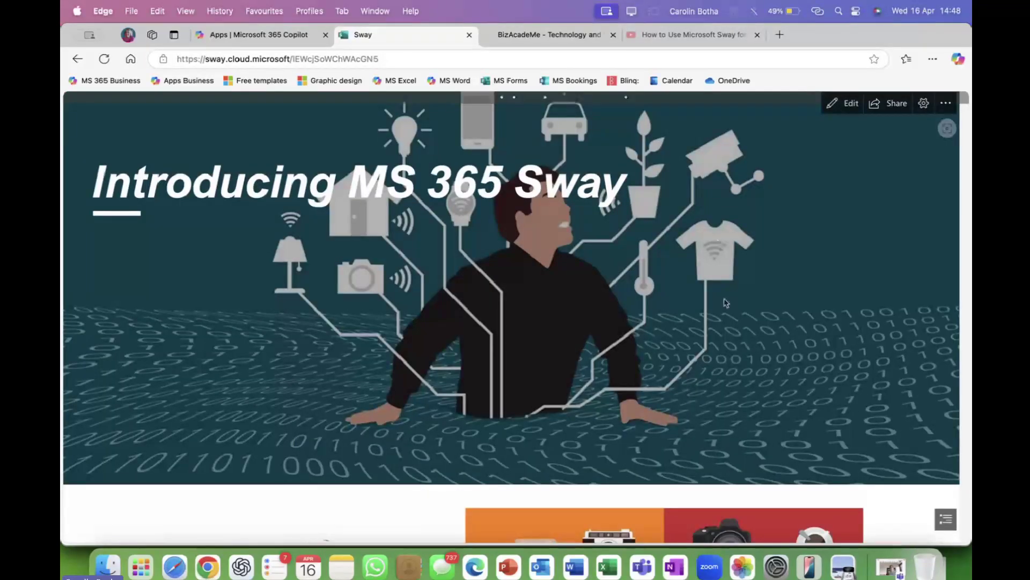
scroll(717, 306, "down", 3)
scroll(717, 306, "down", 6)
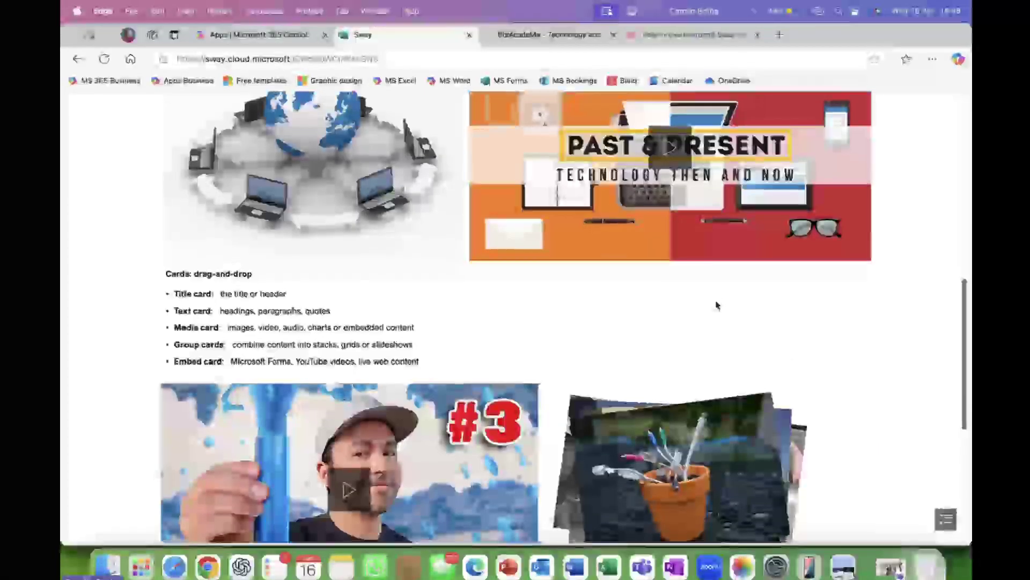
scroll(716, 301, "up", 5)
scroll(553, 291, "down", 5)
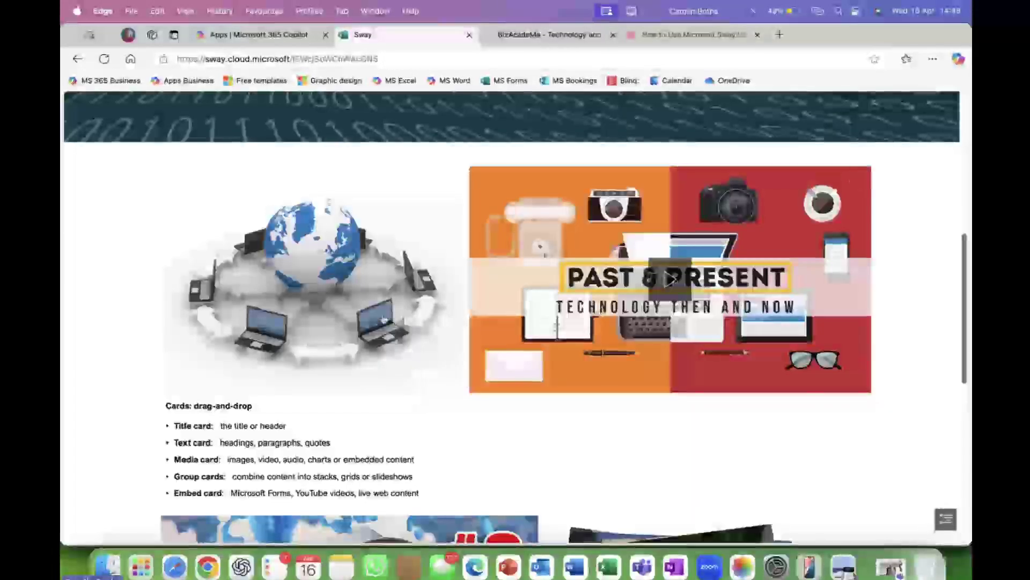
scroll(346, 404, "down", 5)
scroll(682, 208, "down", 2)
scroll(680, 183, "up", 3)
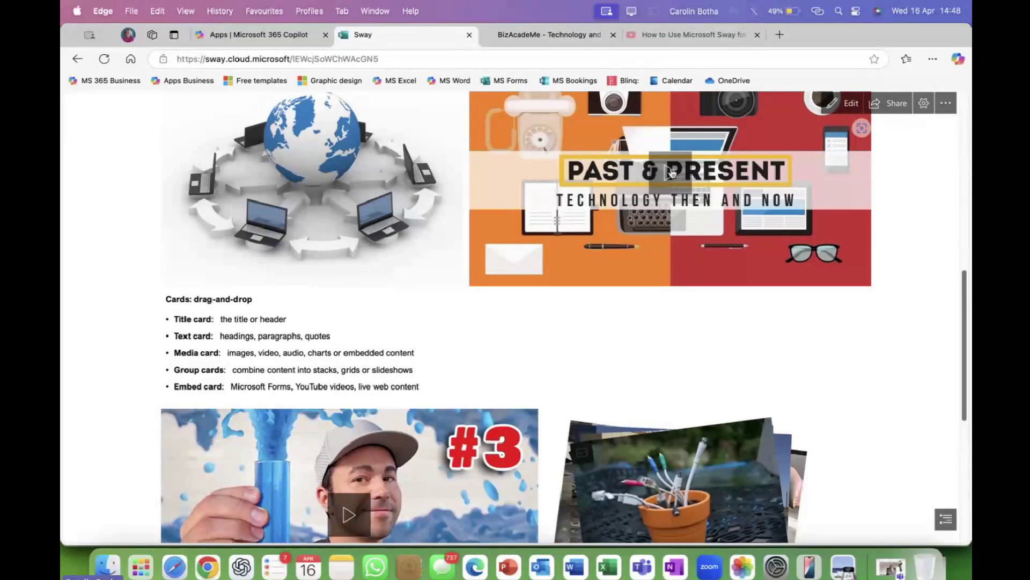
scroll(673, 172, "down", 6)
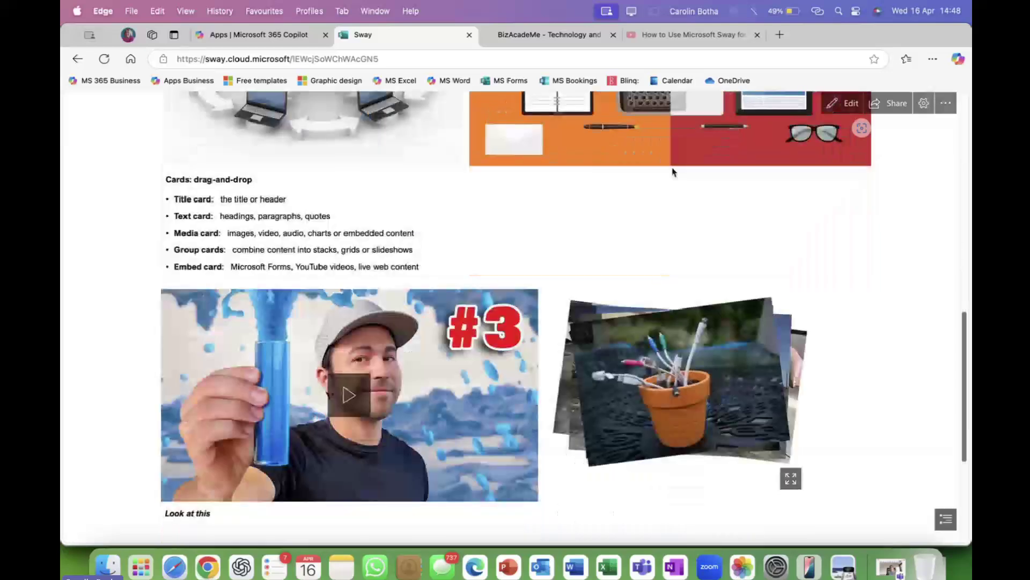
scroll(672, 172, "up", 2)
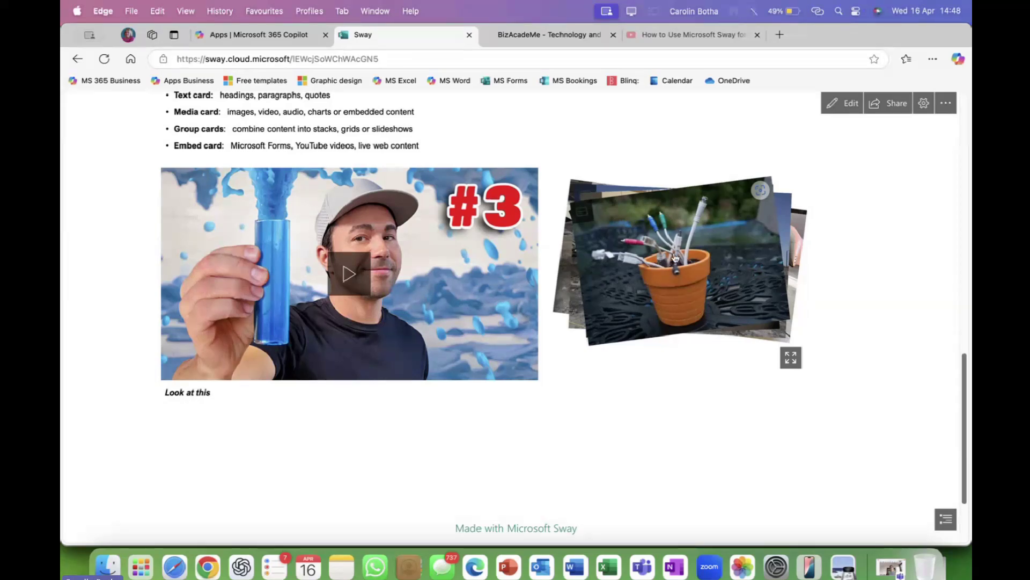
Step: Flip through the images in the stack until the orange pot image is back in front
left_click(675, 255)
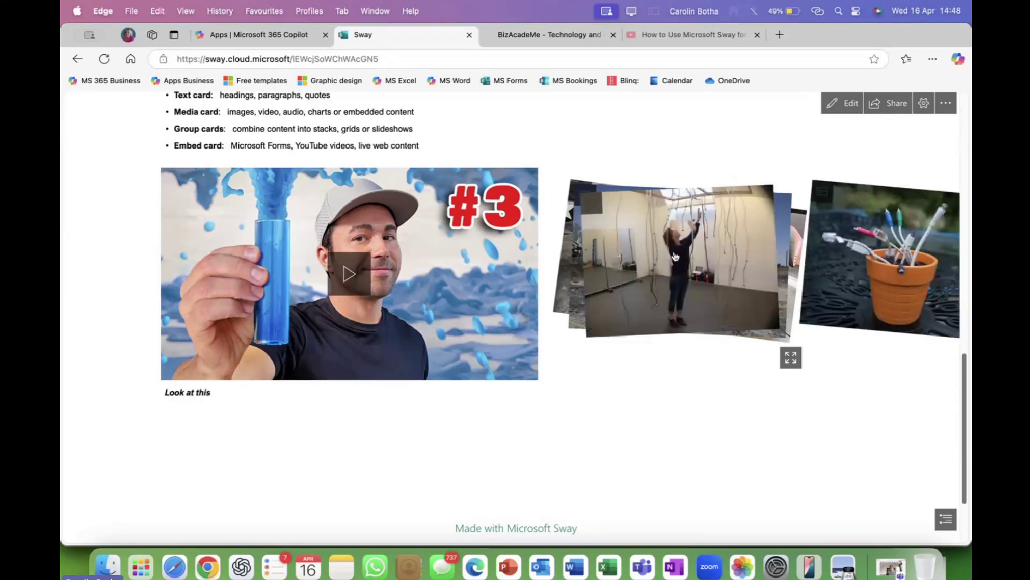
left_click(675, 255)
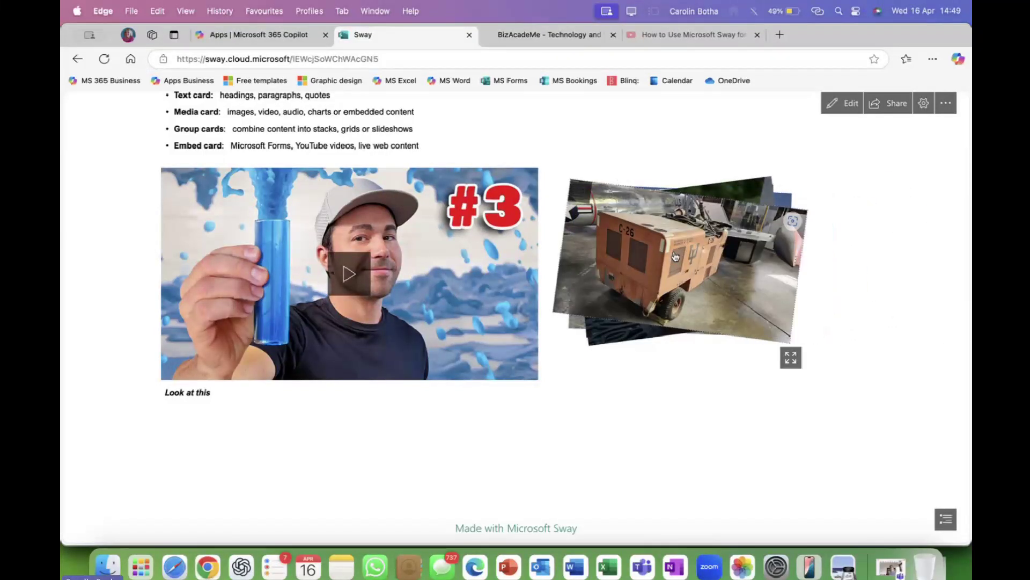
left_click(675, 255)
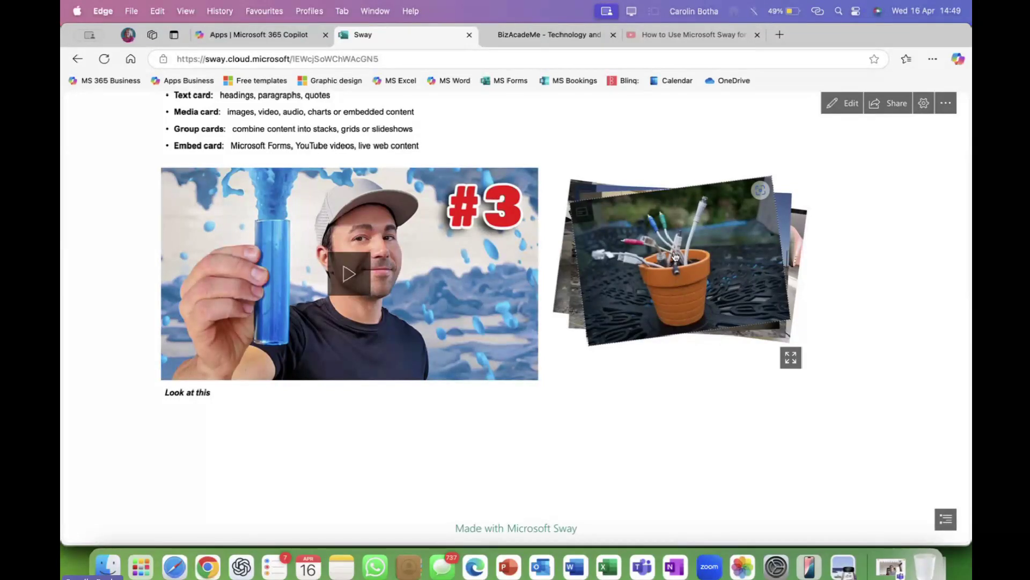
scroll(675, 256, "down", 3)
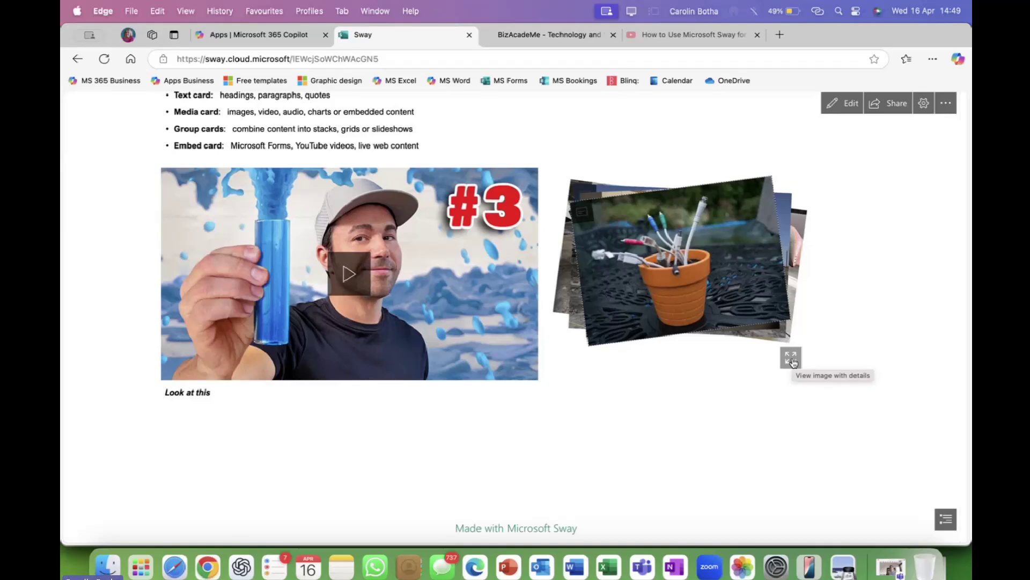
Step: View the stack images enlarged with details, from the orange pot through to the orange generator, and close the enlarged view
scroll(793, 363, "down", 1)
left_click(794, 362)
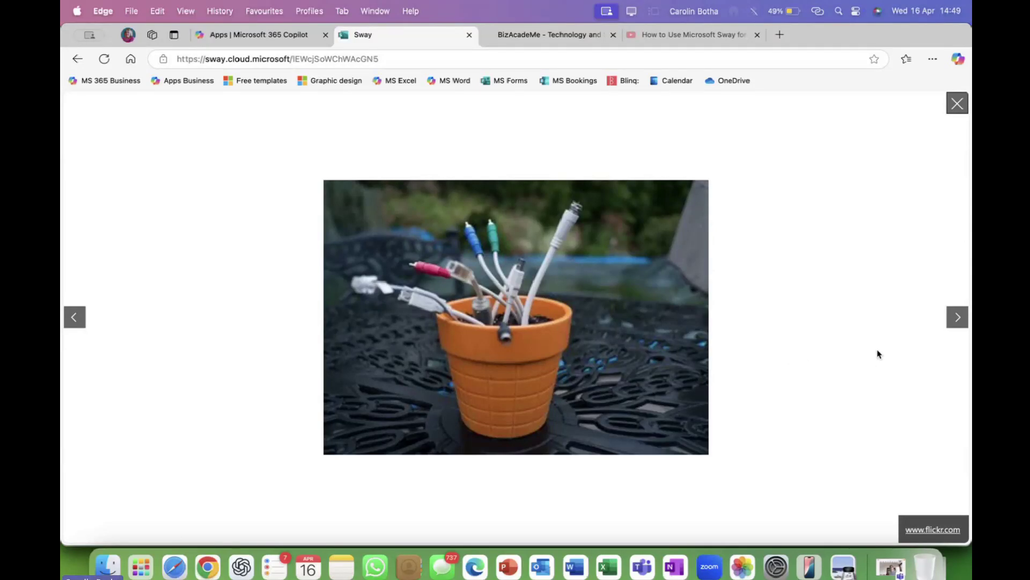
left_click(959, 318)
left_click(959, 317)
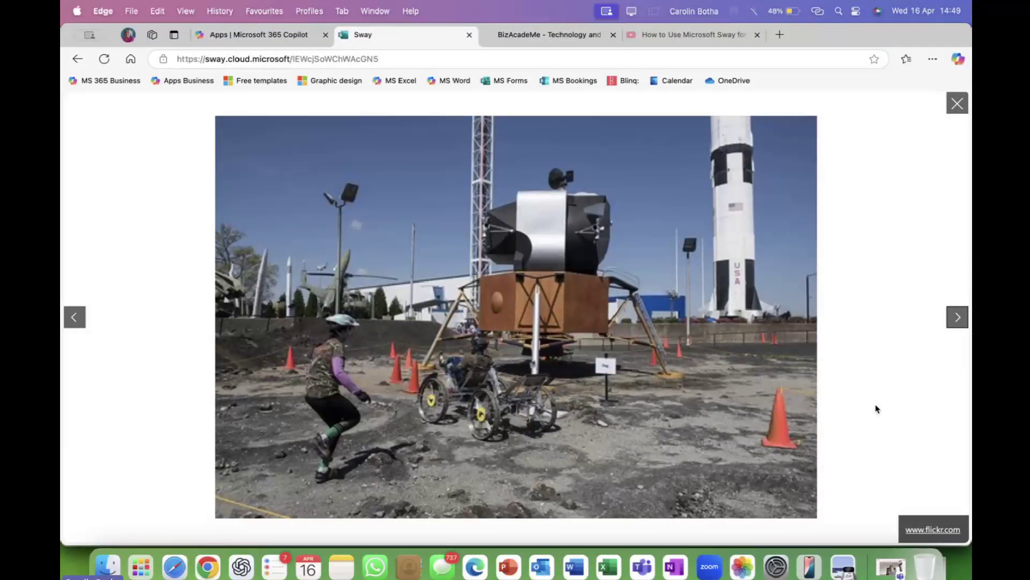
left_click(957, 318)
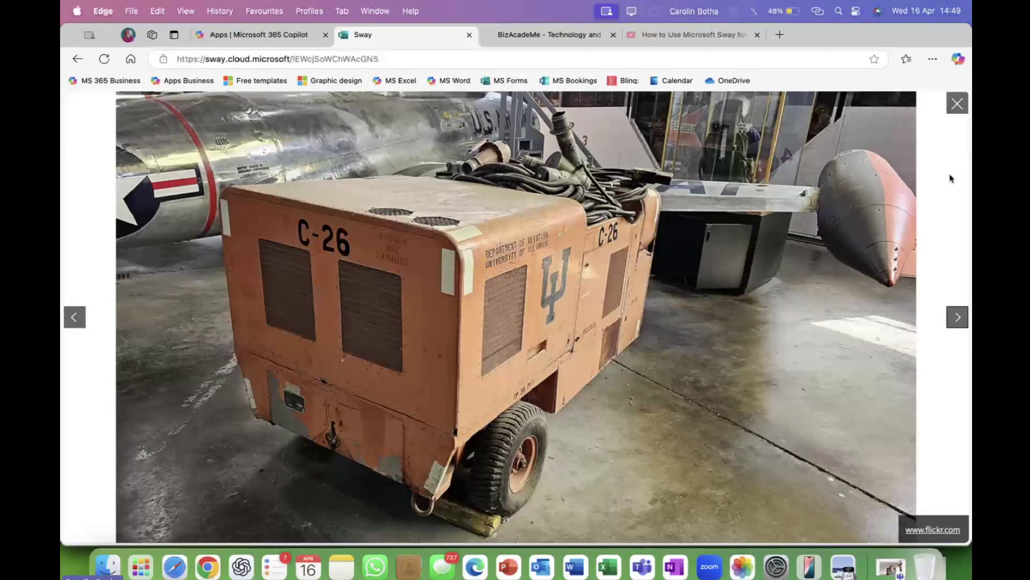
left_click(956, 104)
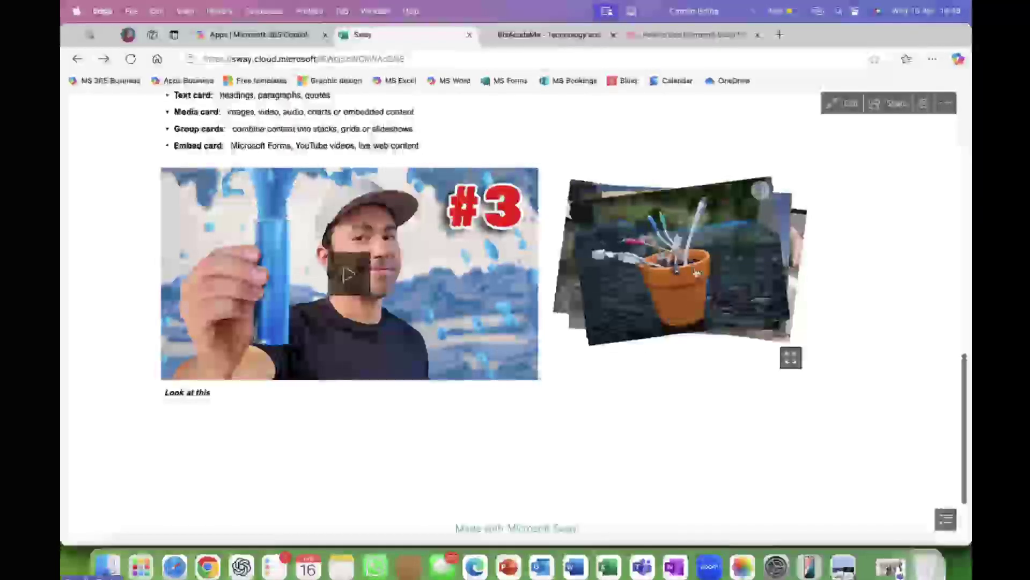
Step: Return to editing, emphasize the orange generator image's caption and change it to "Image 4"
scroll(692, 300, "down", 1)
left_click(844, 104)
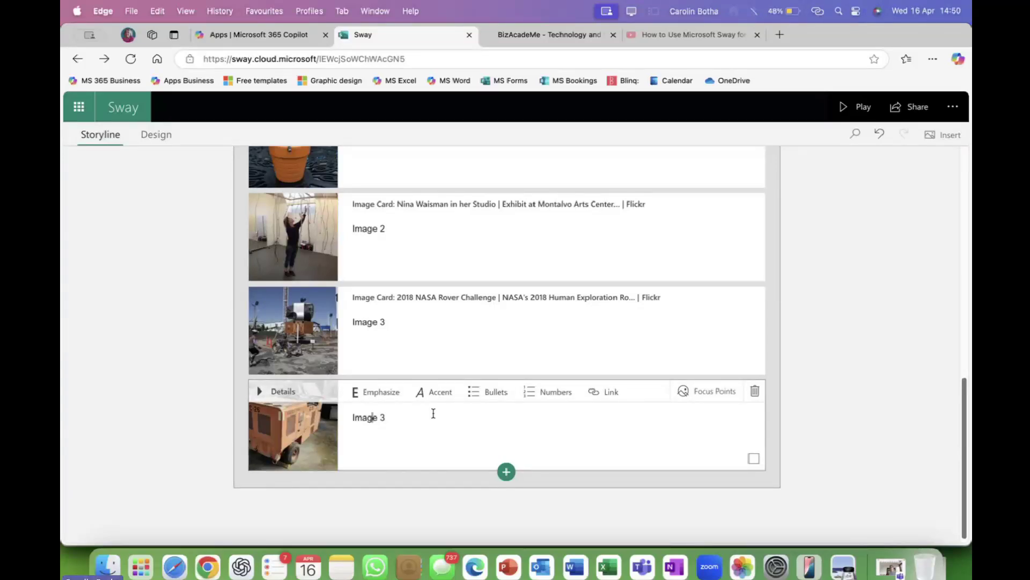
left_click(377, 416)
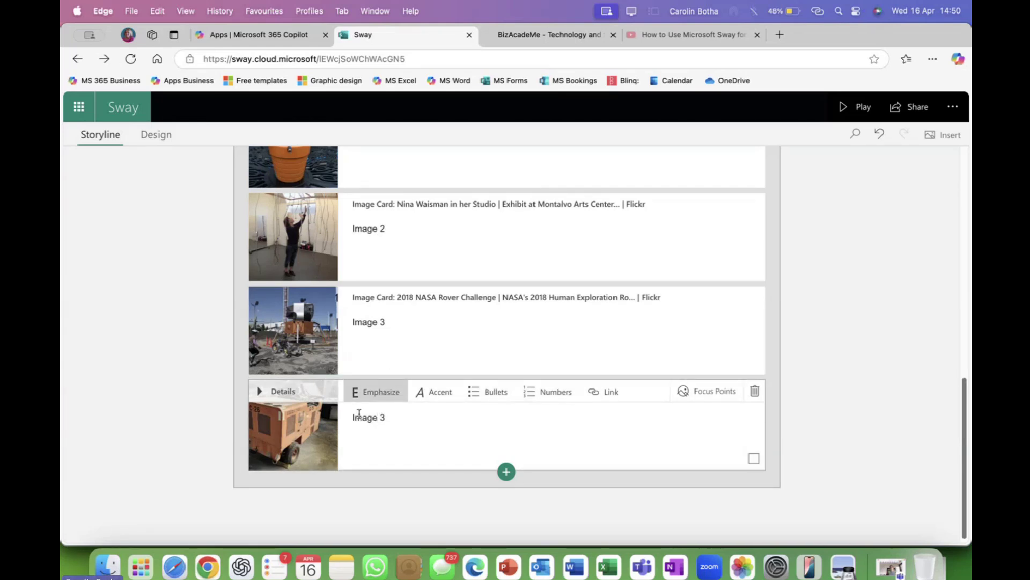
left_click_drag(396, 417, 351, 379)
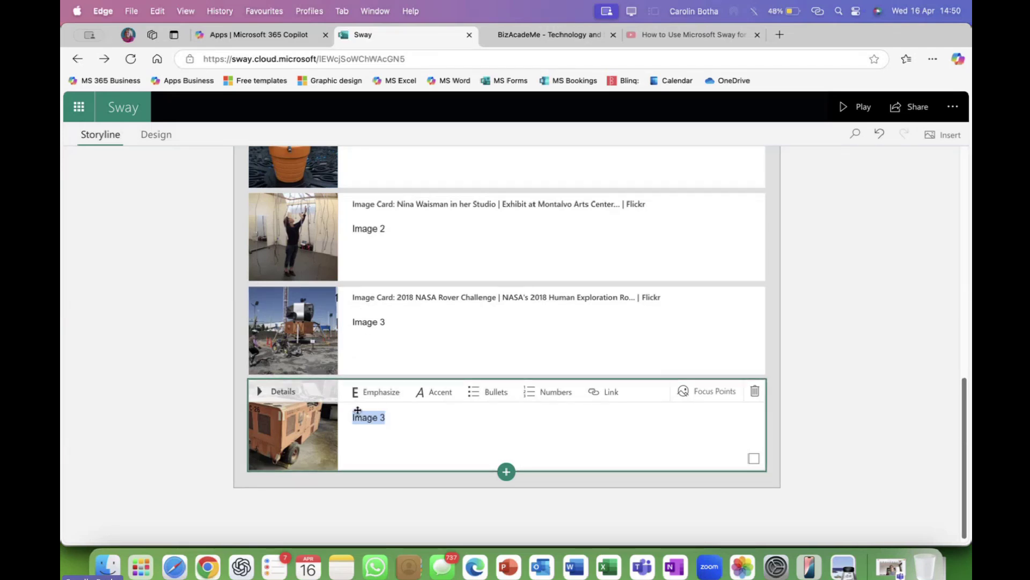
left_click(355, 394)
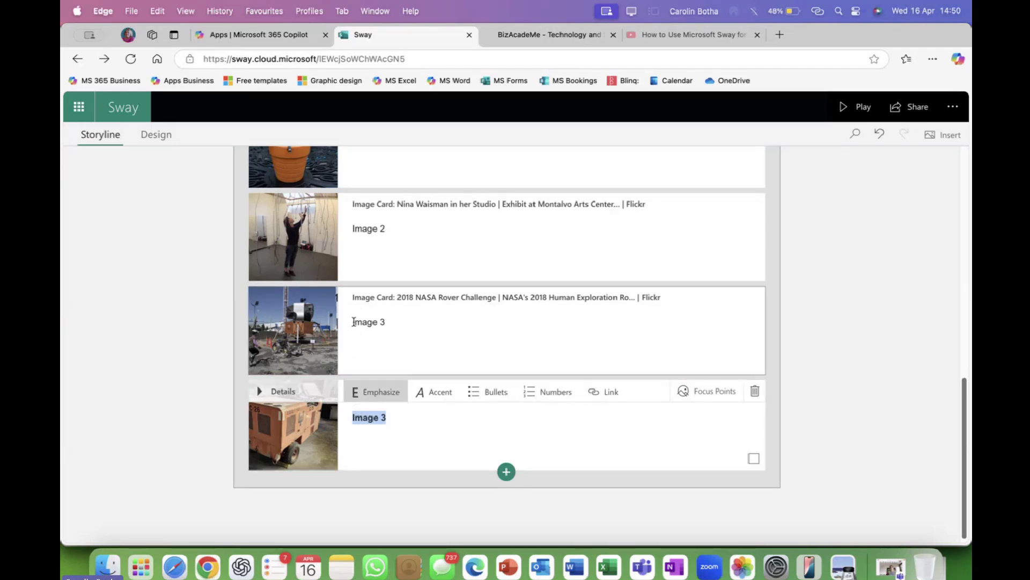
left_click(396, 422)
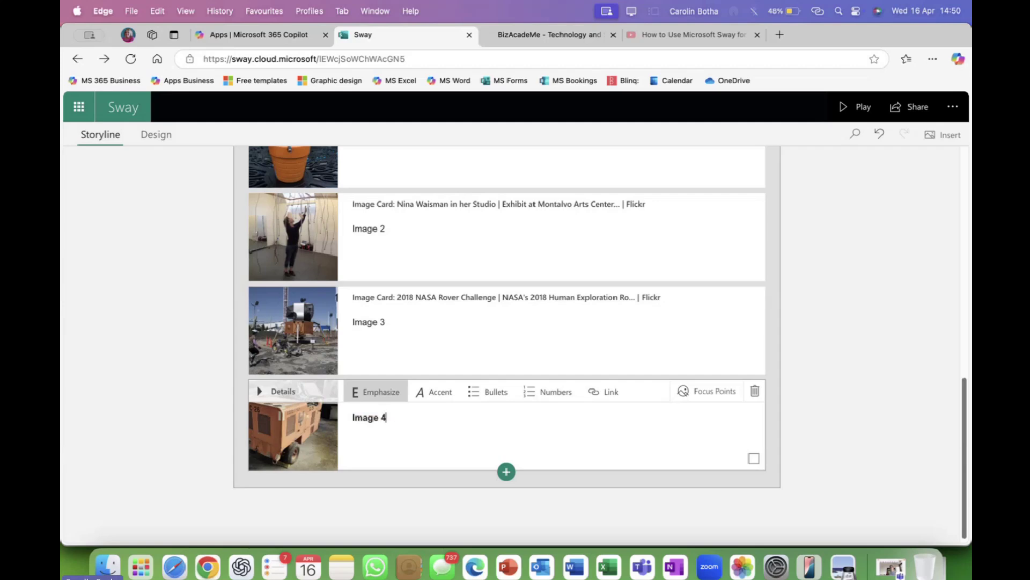
Step: Emphasize the "Image 3" caption on the rover challenge image card
left_click(355, 320)
mouse_move(354, 321)
left_mouse_down()
mouse_move(395, 322)
mouse_move(340, 322)
left_mouse_up()
left_click(393, 323)
left_click(388, 301)
scroll(392, 311, "up", 3)
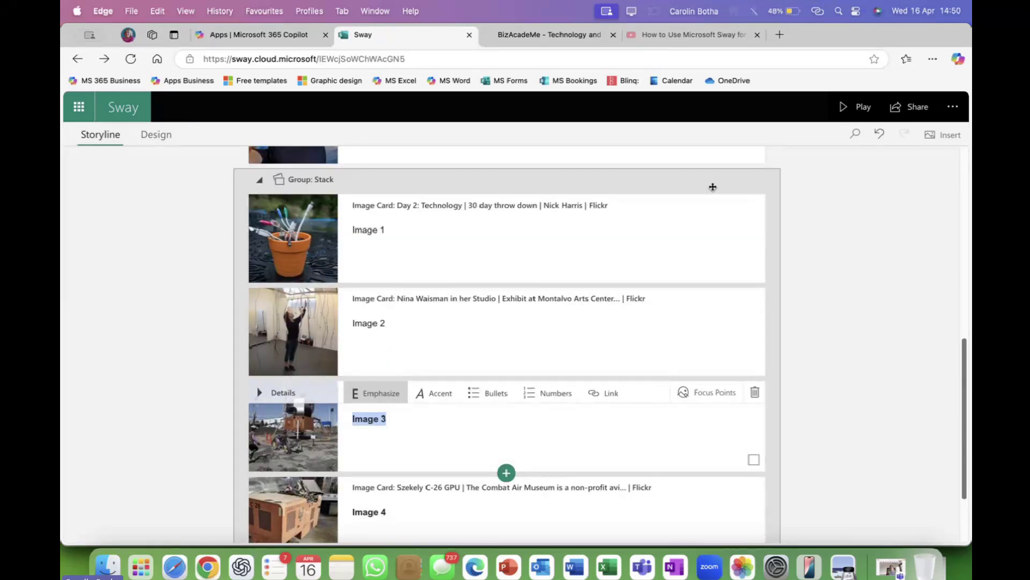
Step: Play the presentation again and flip the image stack forward to the rover challenge image
left_click(859, 108)
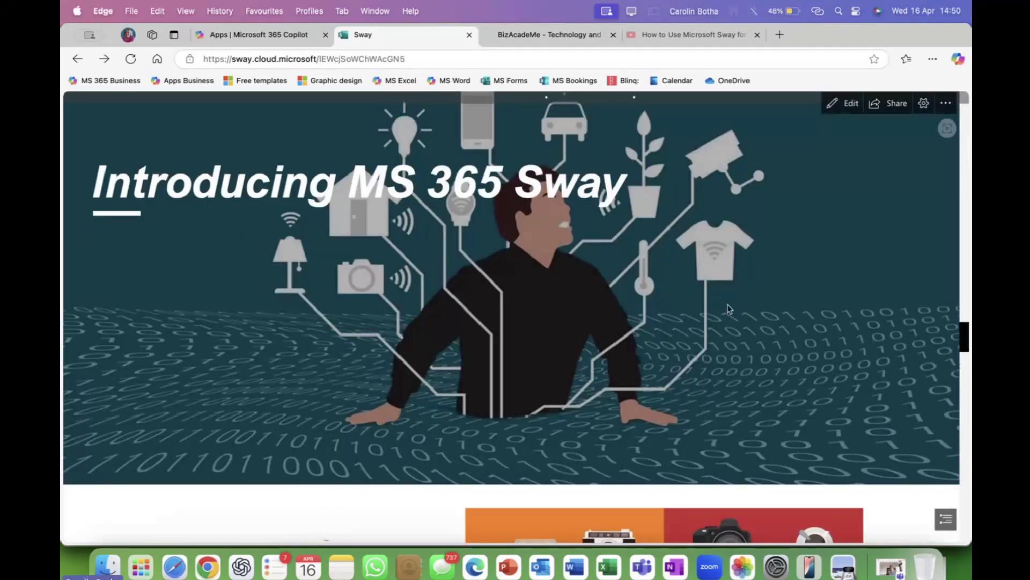
scroll(729, 309, "down", 10)
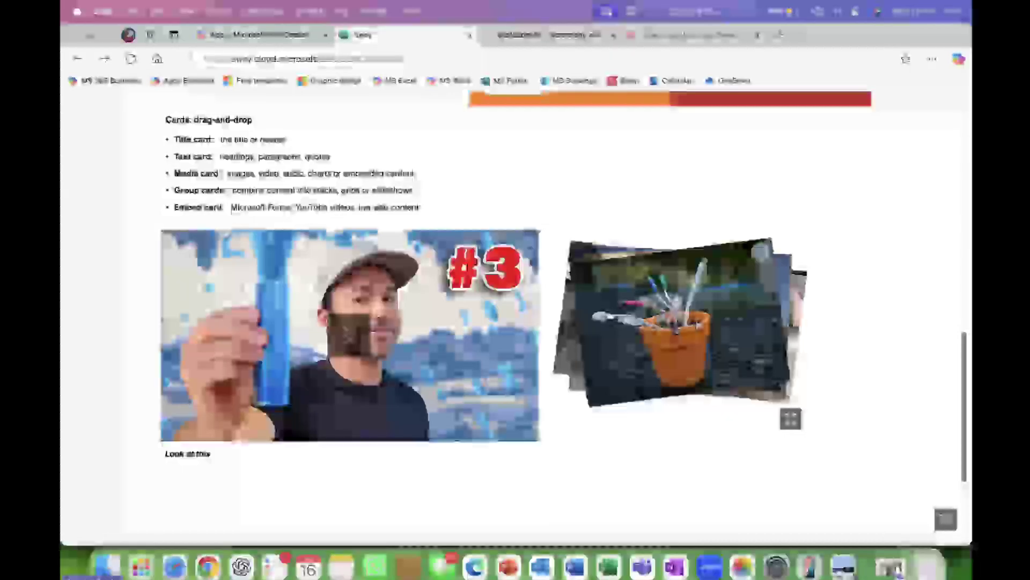
left_click(697, 323)
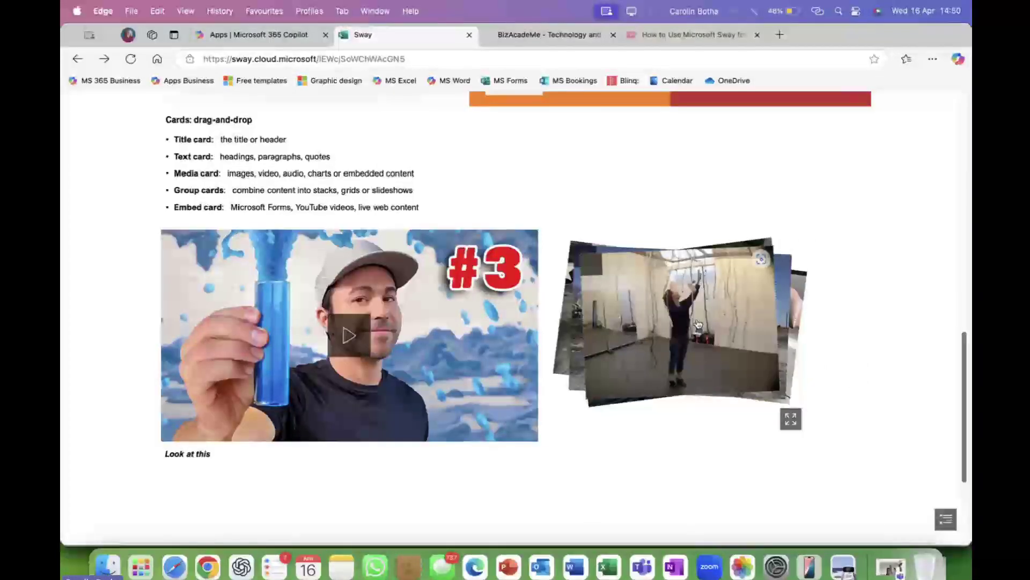
left_click(698, 324)
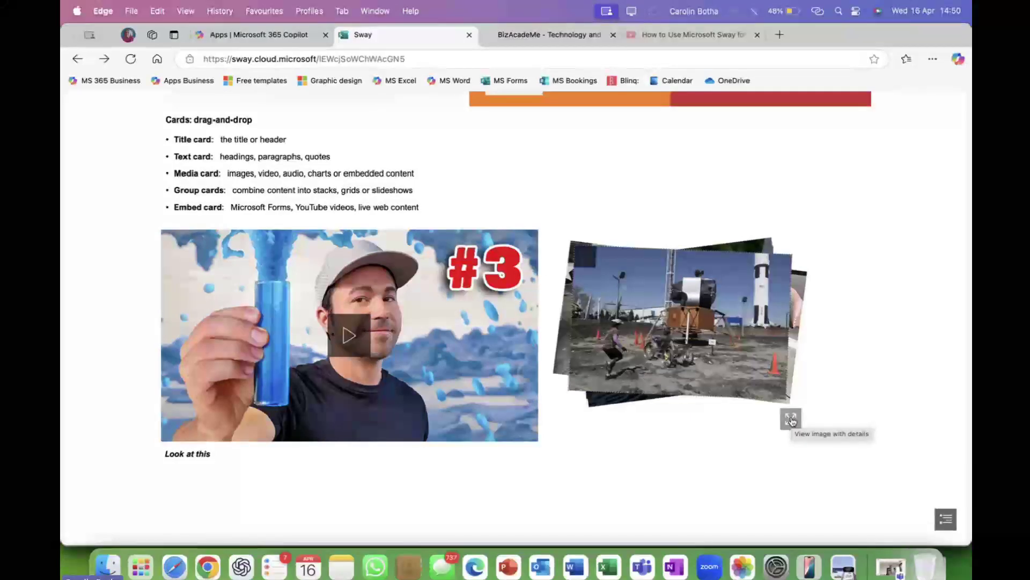
Step: View the rover challenge image with details and browse through all the enlarged stack images, checking for captions
left_click(791, 420)
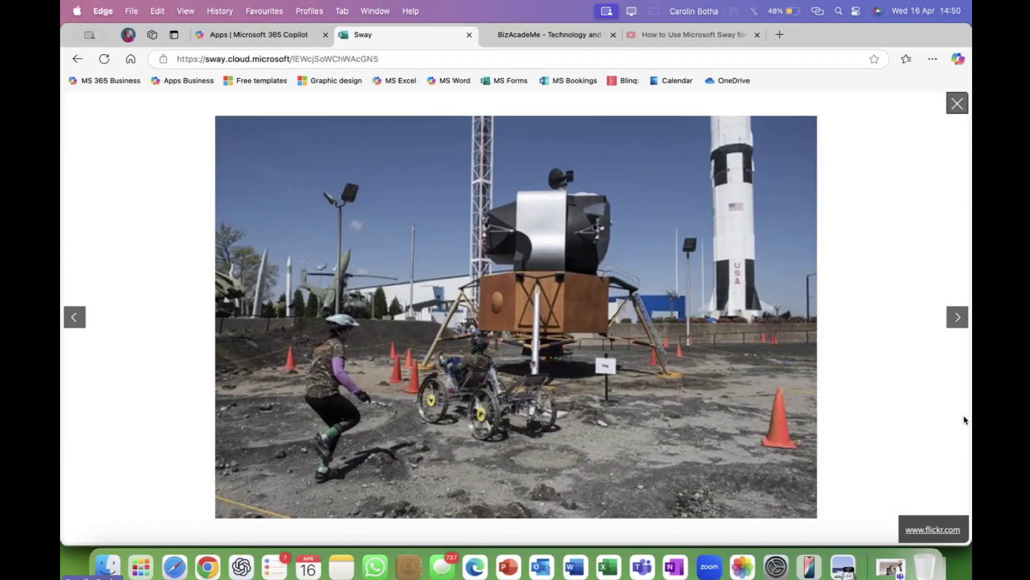
left_click(960, 322)
left_click(962, 323)
left_click(962, 323)
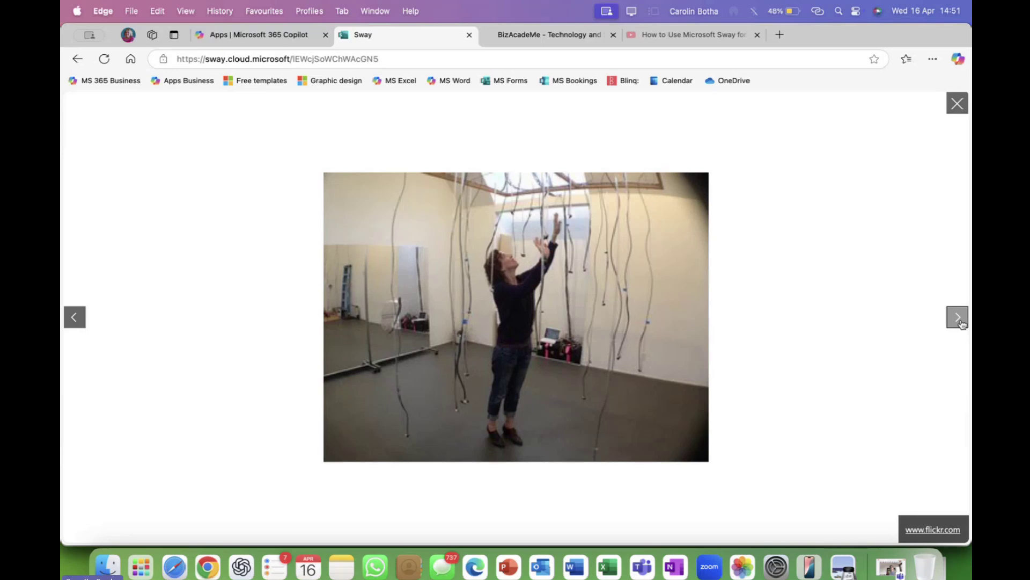
left_click(958, 317)
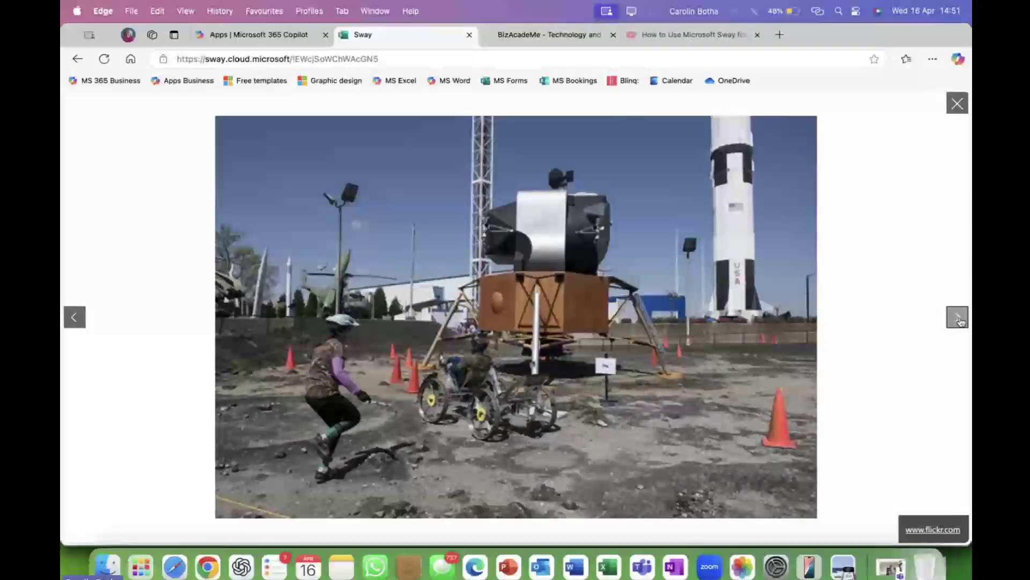
left_click(958, 318)
left_click(958, 318)
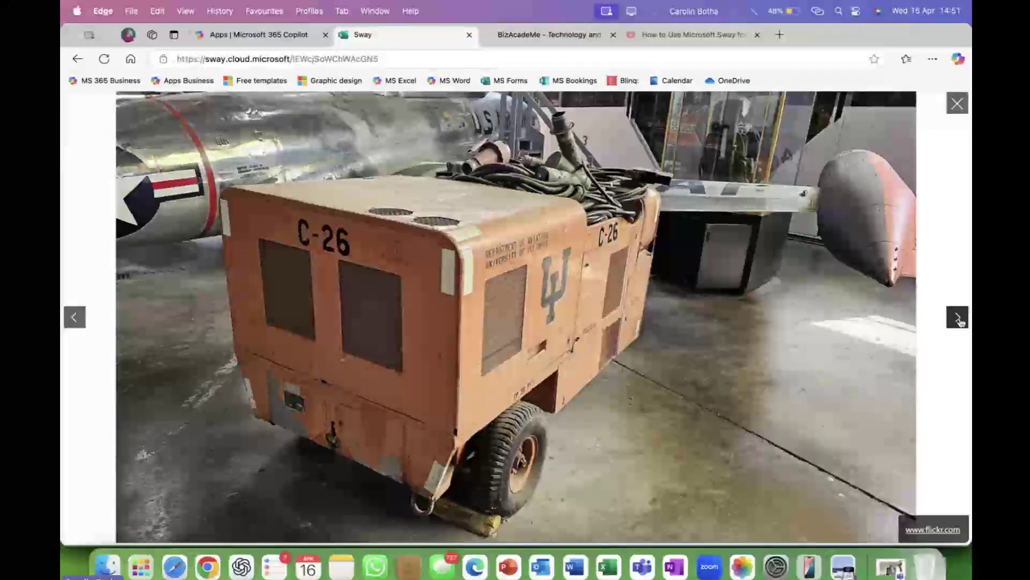
left_click(960, 320)
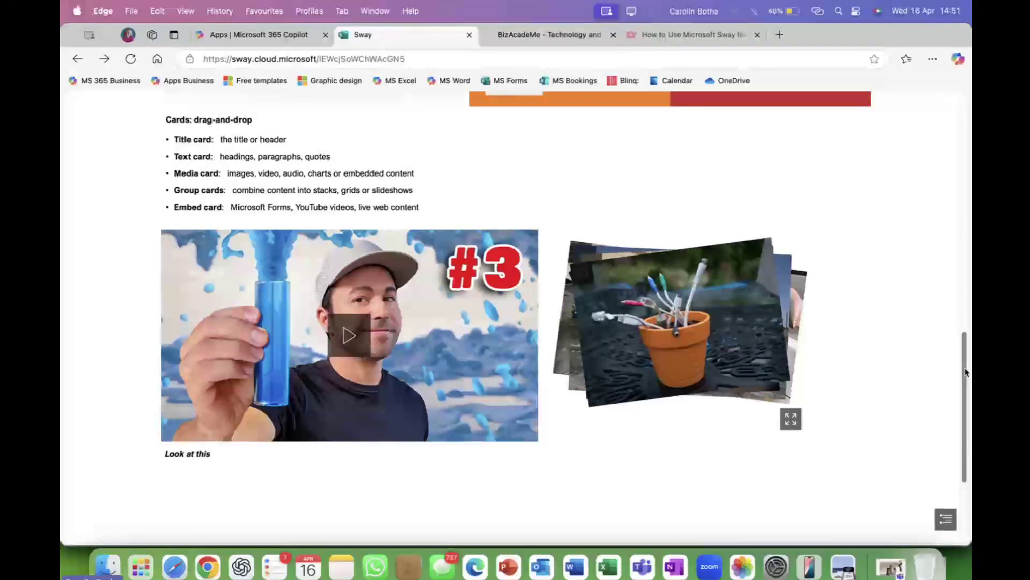
Step: Return to editing the presentation and select the orange pot image card in the stack
left_click_drag(962, 361, 962, 161)
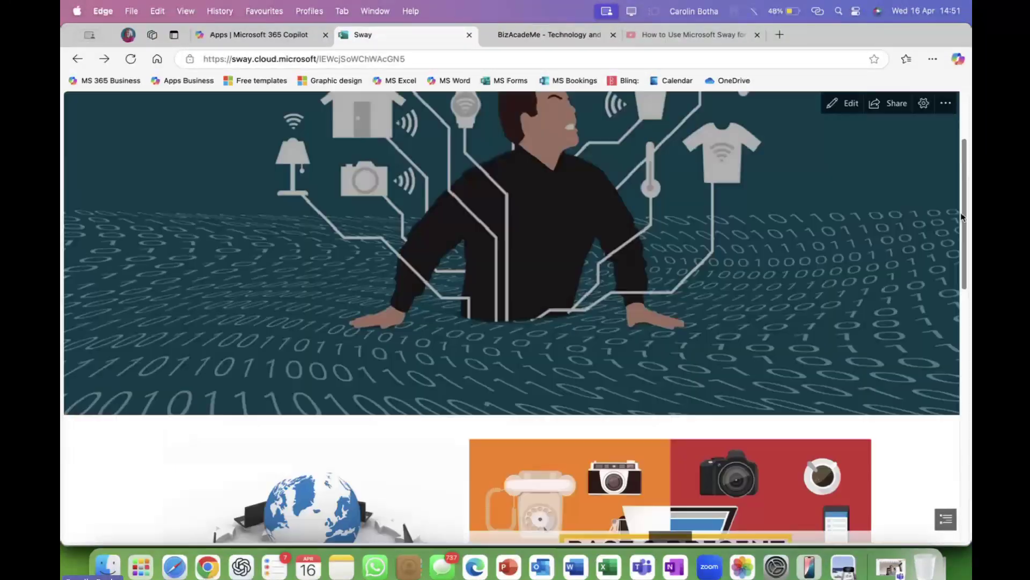
left_click(845, 101)
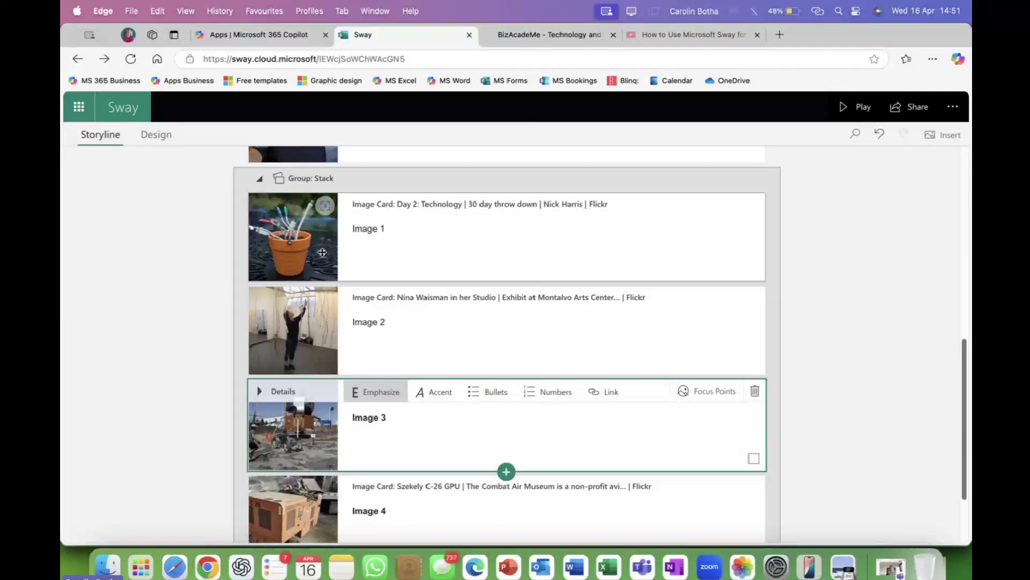
left_click(309, 235)
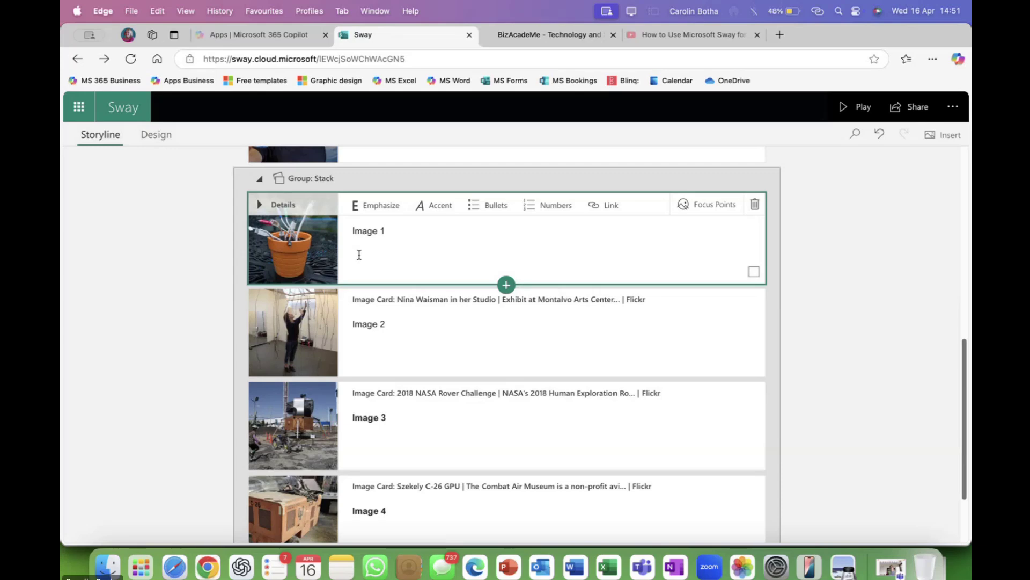
Step: Insert an empty image card below the "Past and Present" video card in the storyline
scroll(359, 254, "down", 2)
scroll(427, 313, "up", 6)
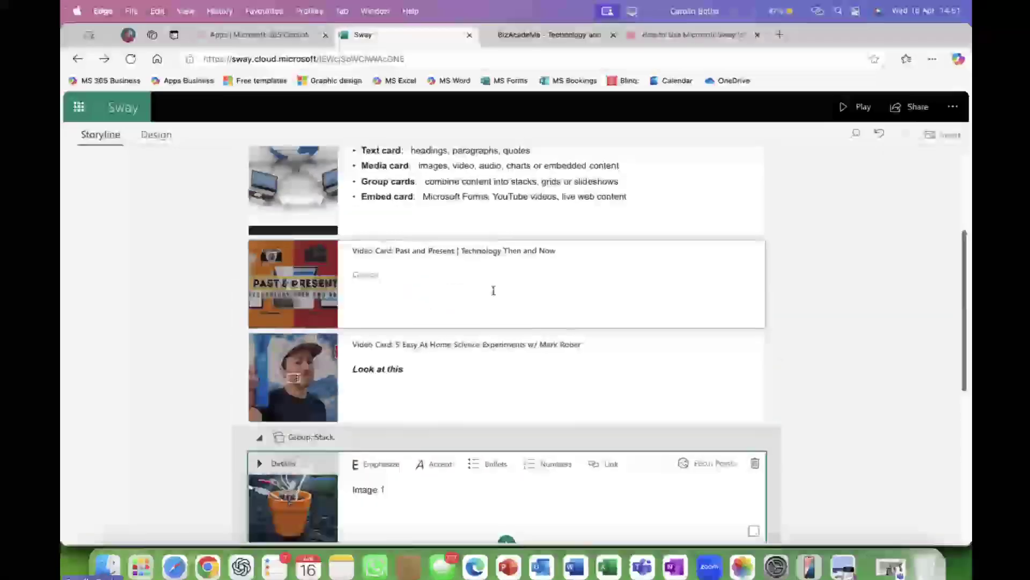
left_click(493, 290)
left_click(506, 332)
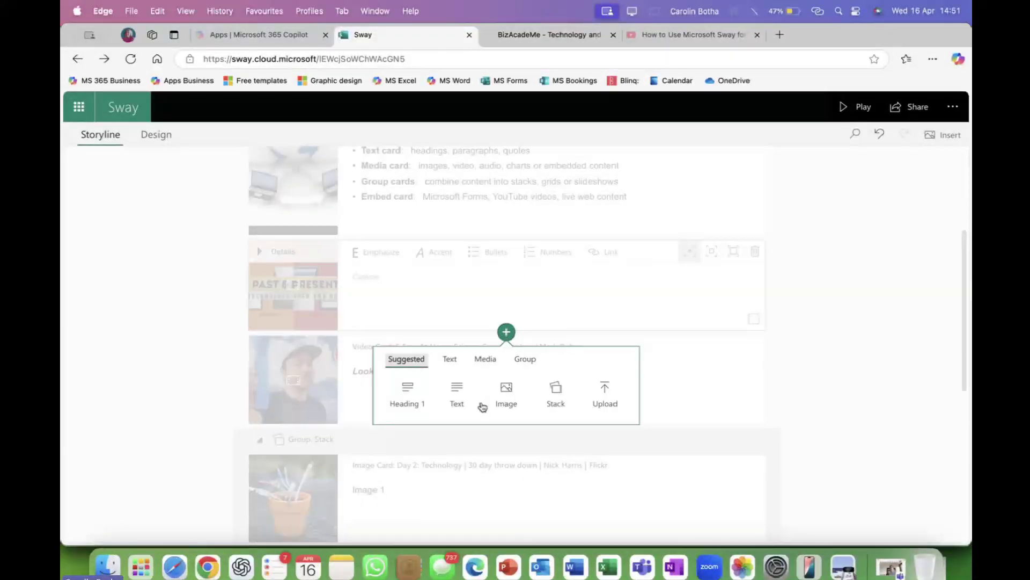
left_click(506, 394)
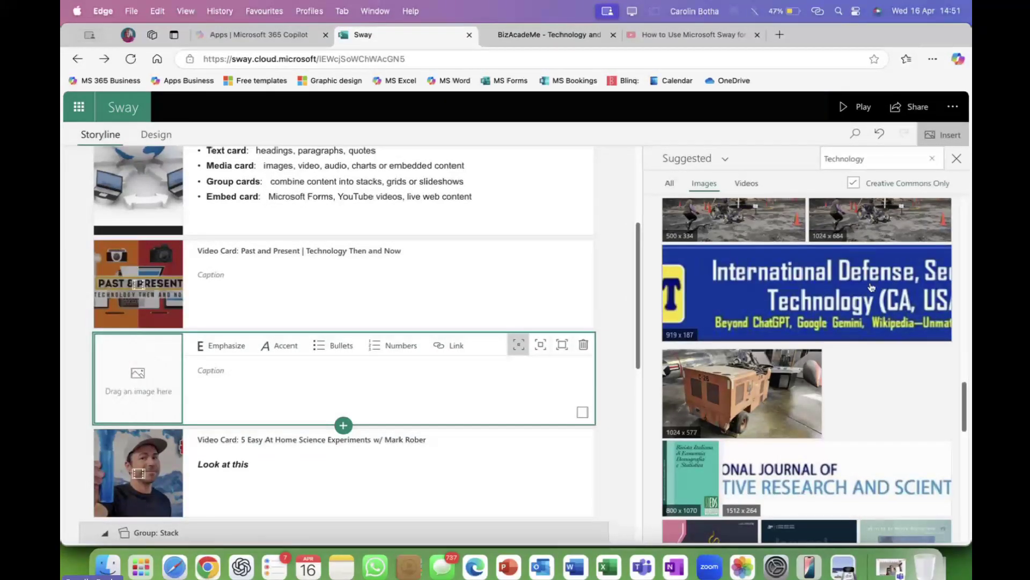
Step: Browse the suggested Creative Commons images for "Technology" for the empty image card
scroll(850, 284, "down", 1)
scroll(841, 285, "down", 2)
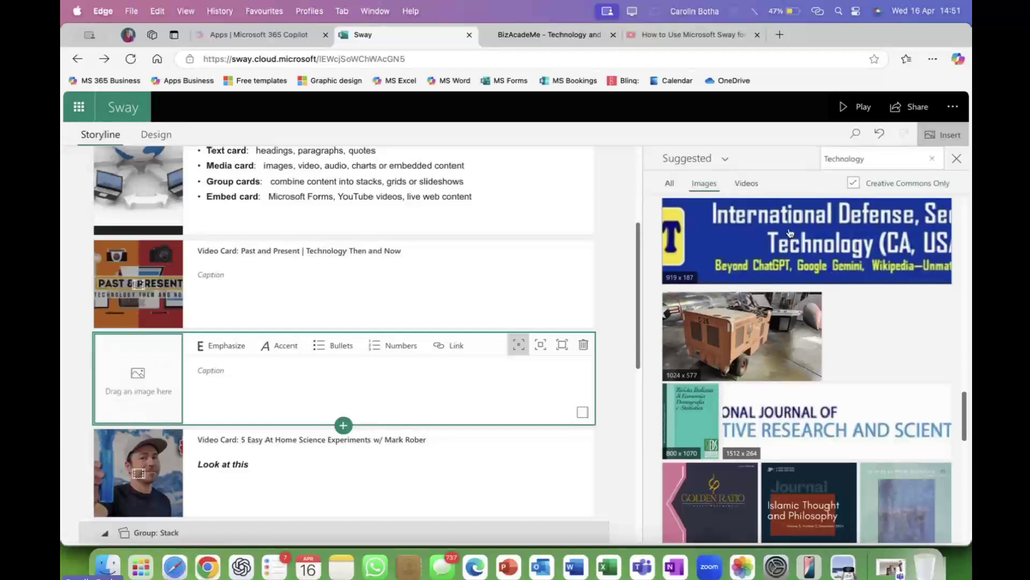
scroll(698, 258, "up", 10)
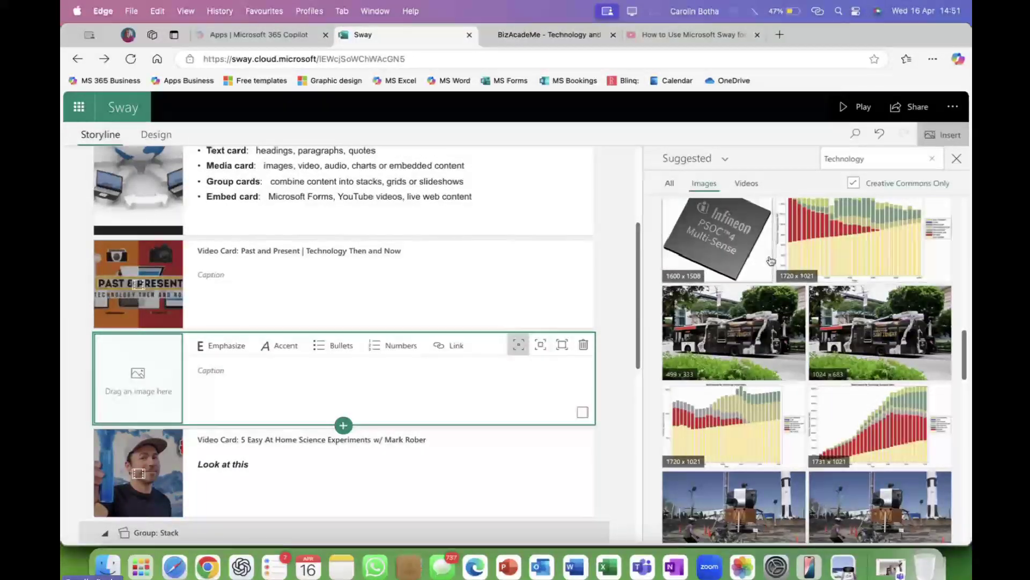
scroll(804, 265, "up", 5)
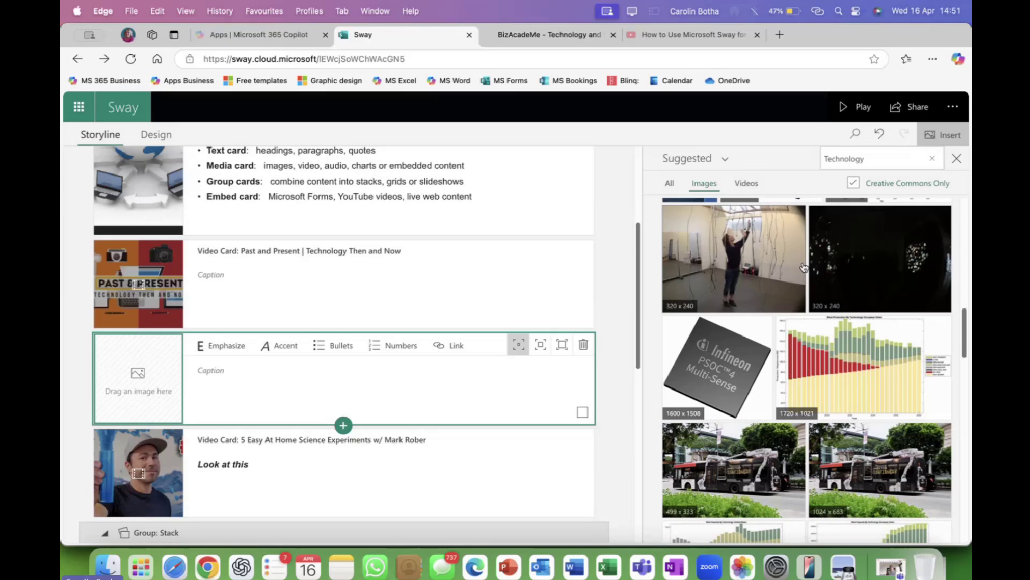
scroll(800, 279, "up", 1)
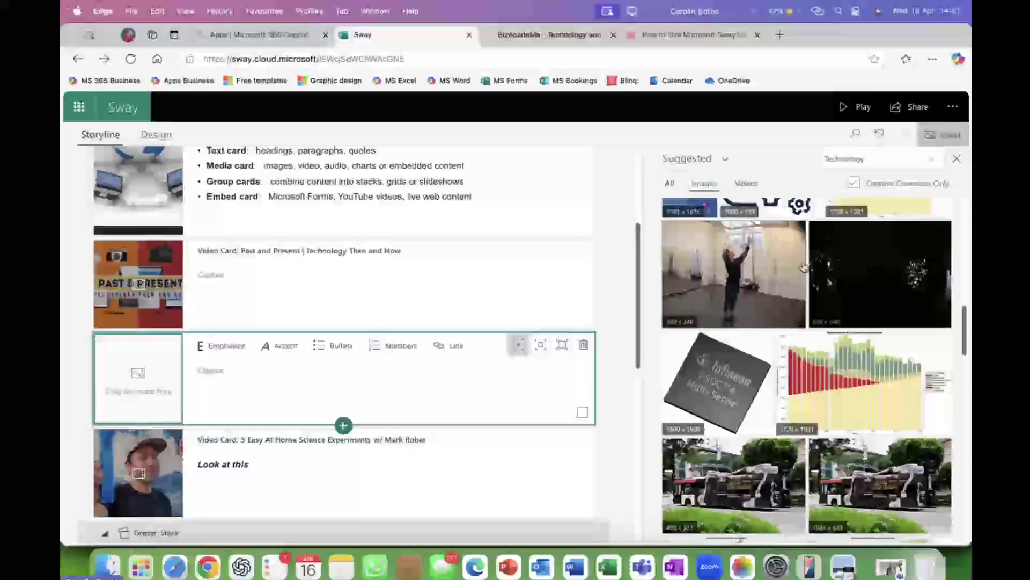
scroll(796, 295, "down", 2)
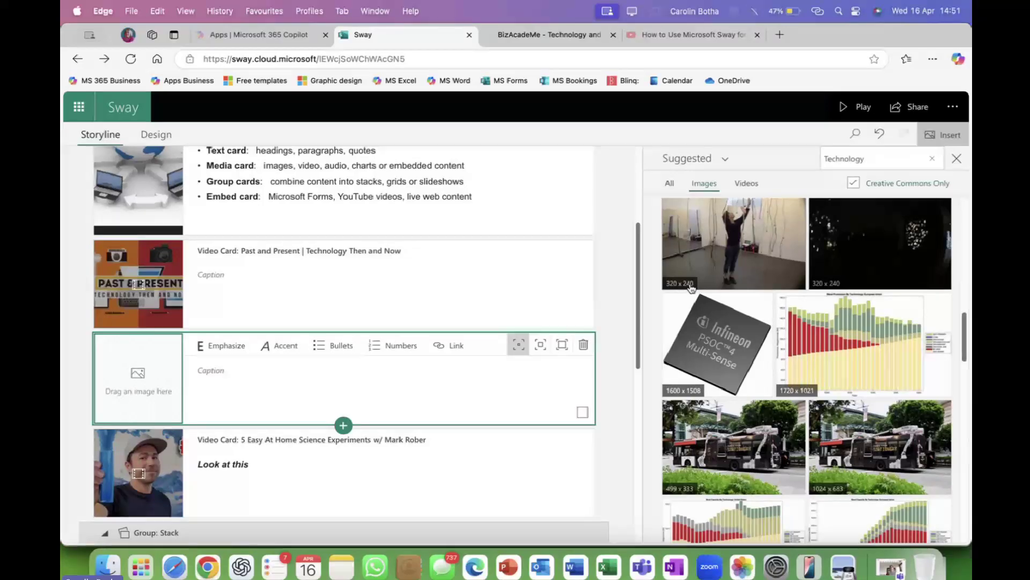
scroll(832, 286, "down", 1)
scroll(834, 280, "down", 4)
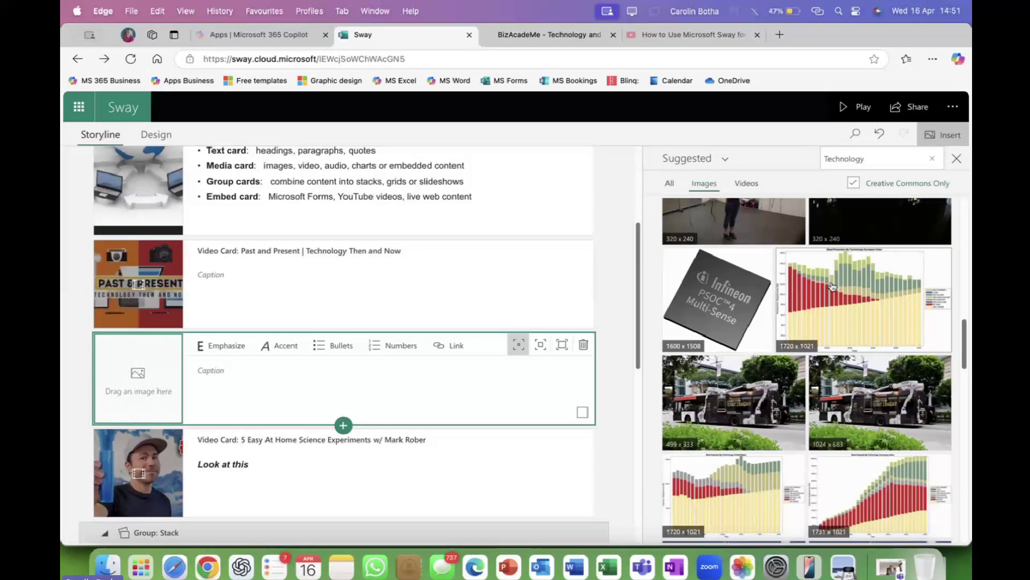
scroll(841, 254, "down", 5)
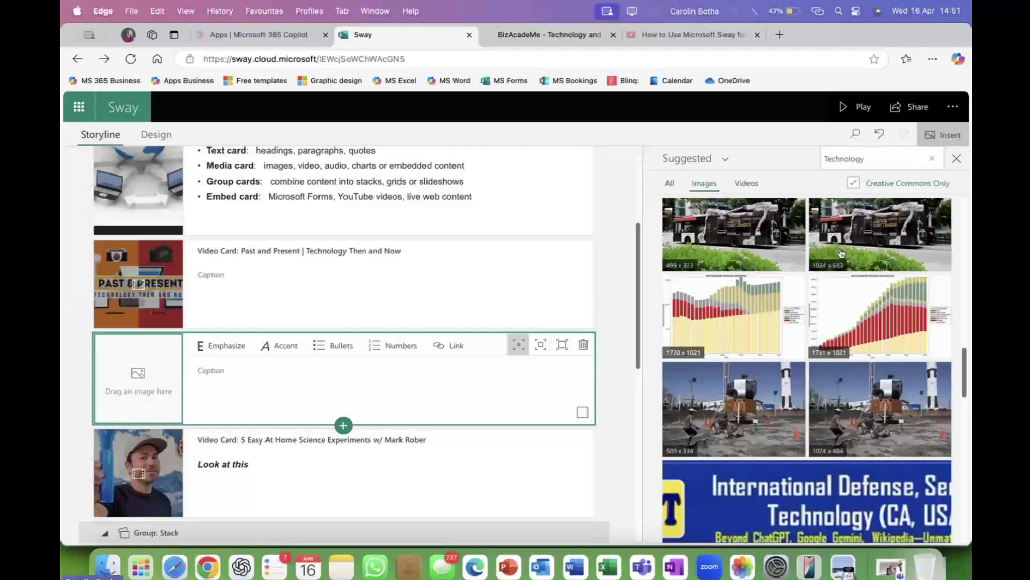
scroll(841, 253, "down", 6)
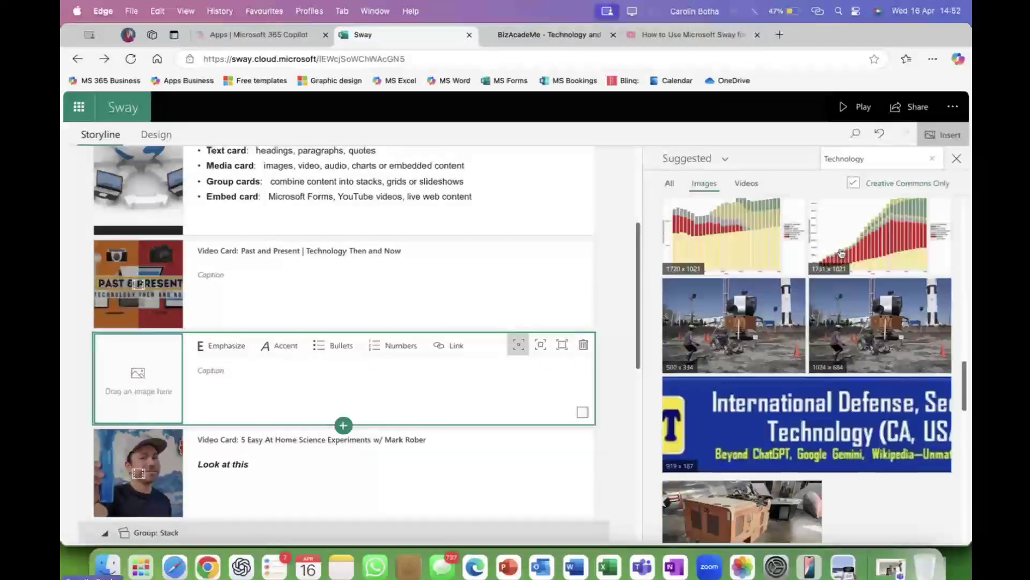
scroll(841, 254, "down", 10)
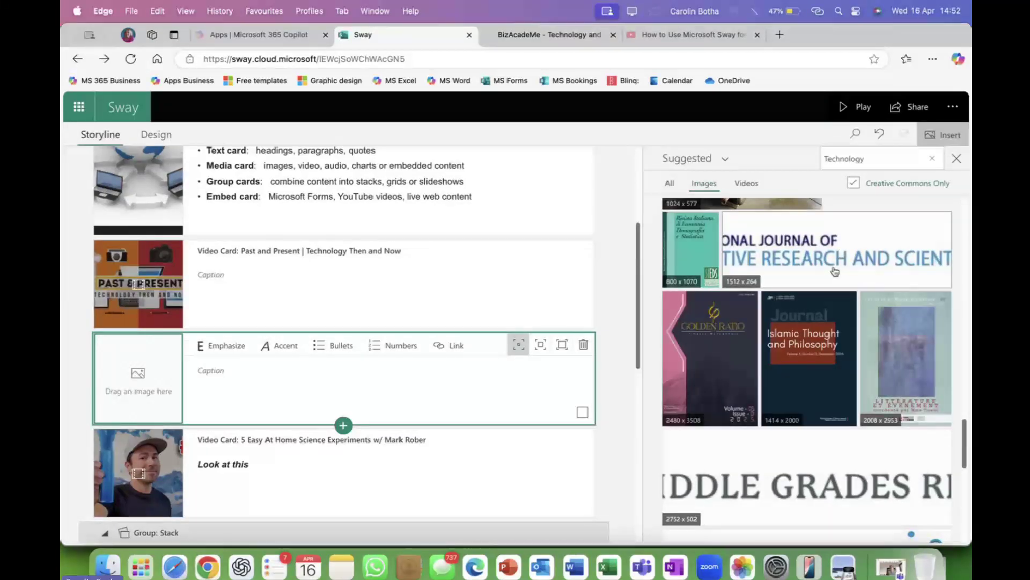
Step: Review the storyline's opening cards and look further through the suggested "Technology" images
scroll(835, 271, "up", 3)
scroll(343, 191, "up", 5)
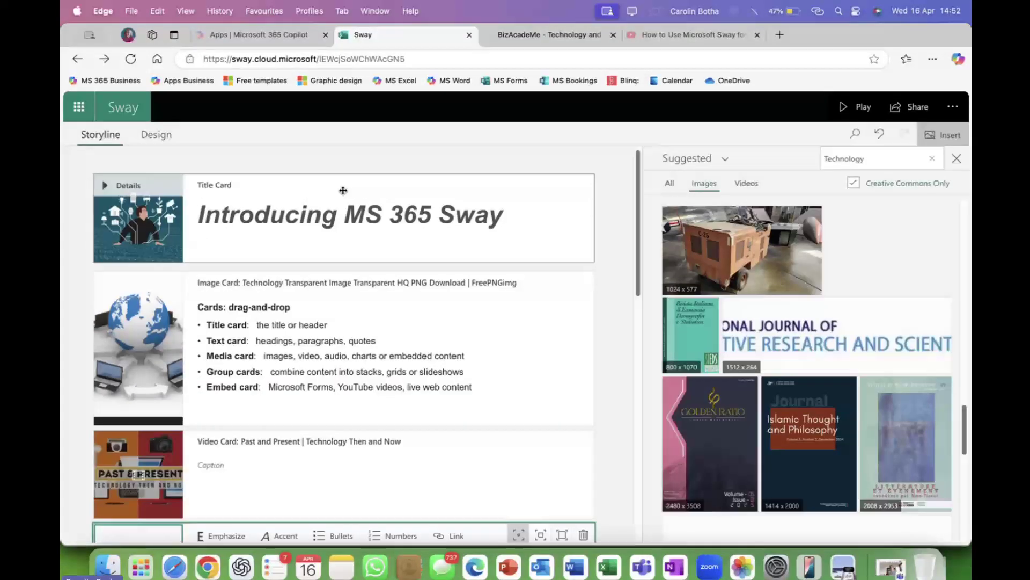
scroll(500, 196, "down", 1)
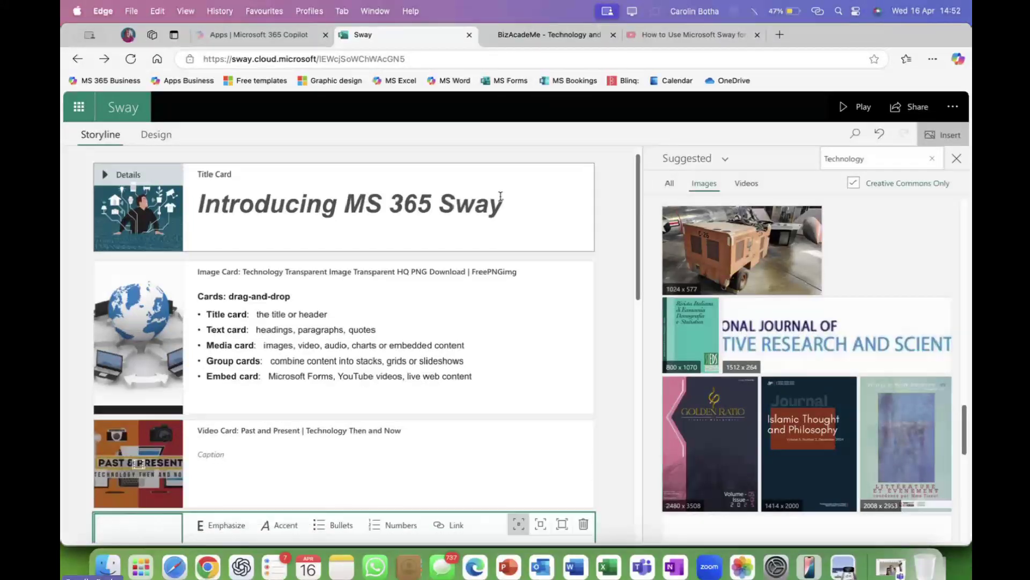
scroll(500, 196, "down", 2)
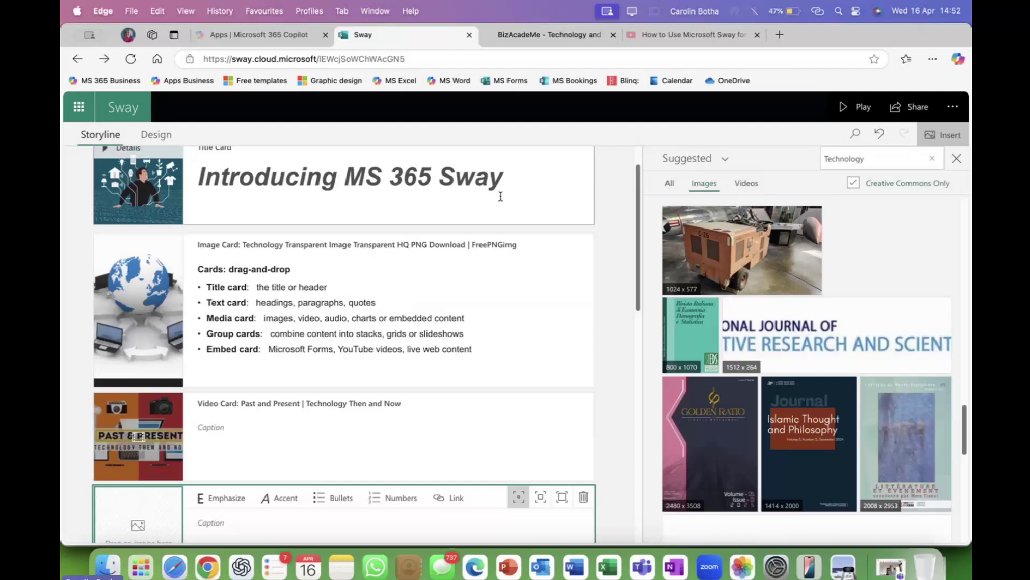
scroll(649, 245, "down", 1)
scroll(648, 244, "down", 3)
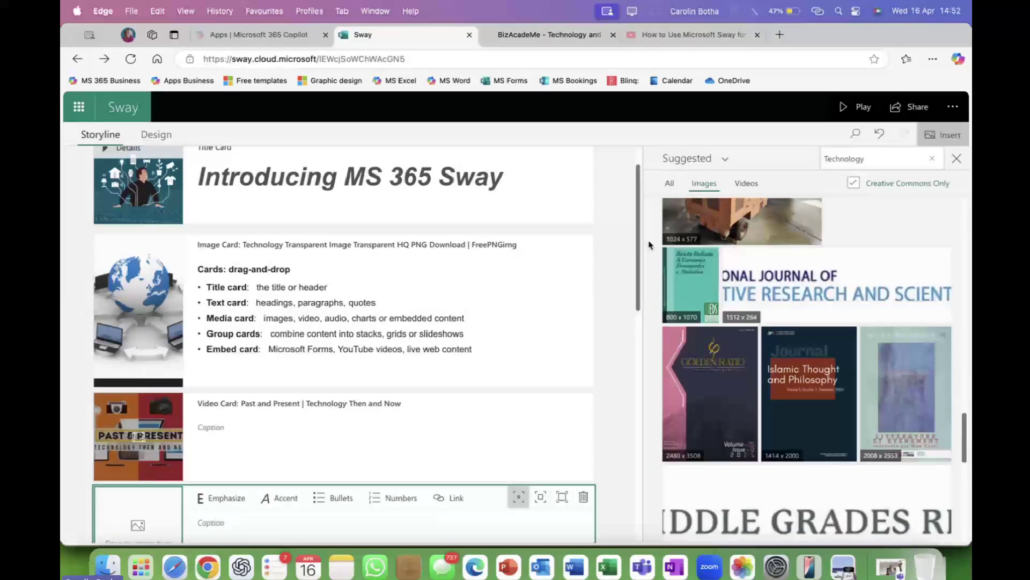
scroll(649, 245, "down", 1)
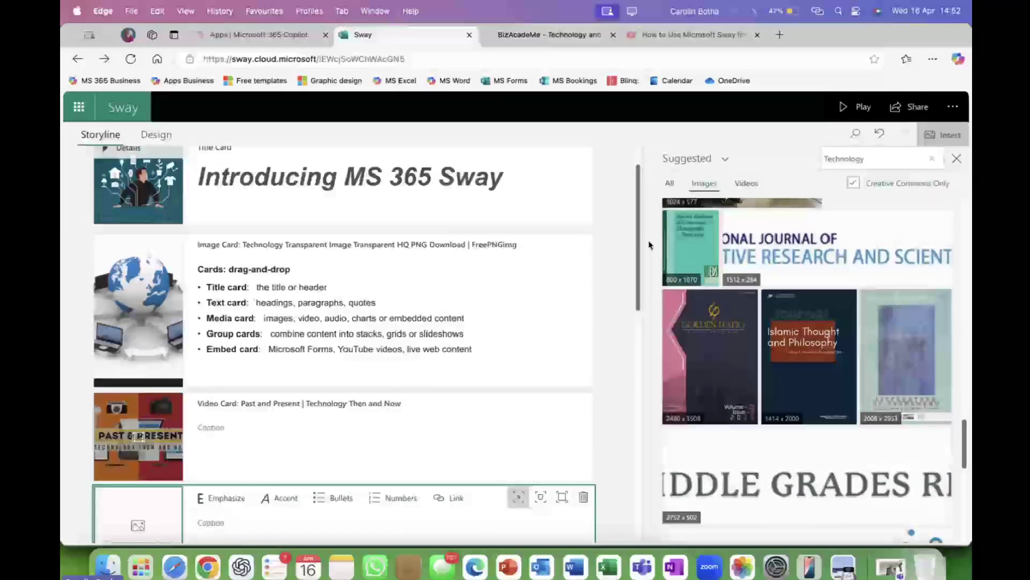
scroll(744, 284, "down", 8)
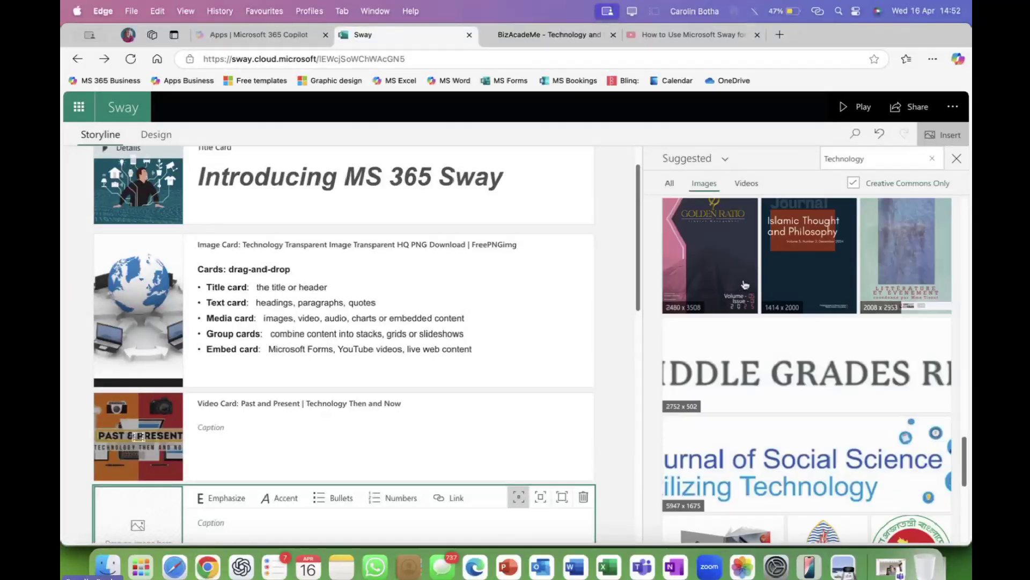
scroll(745, 285, "down", 5)
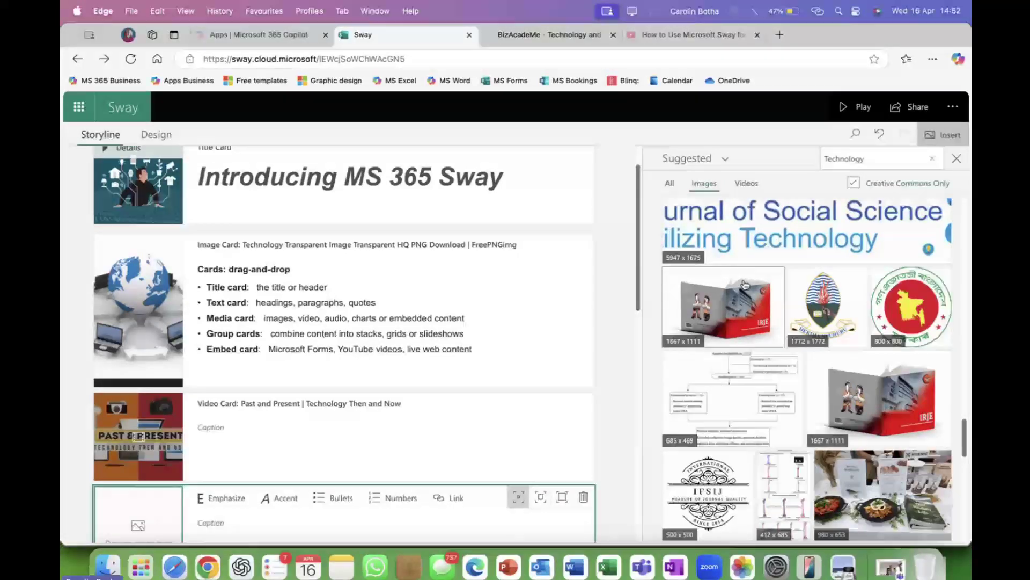
scroll(745, 284, "up", 10)
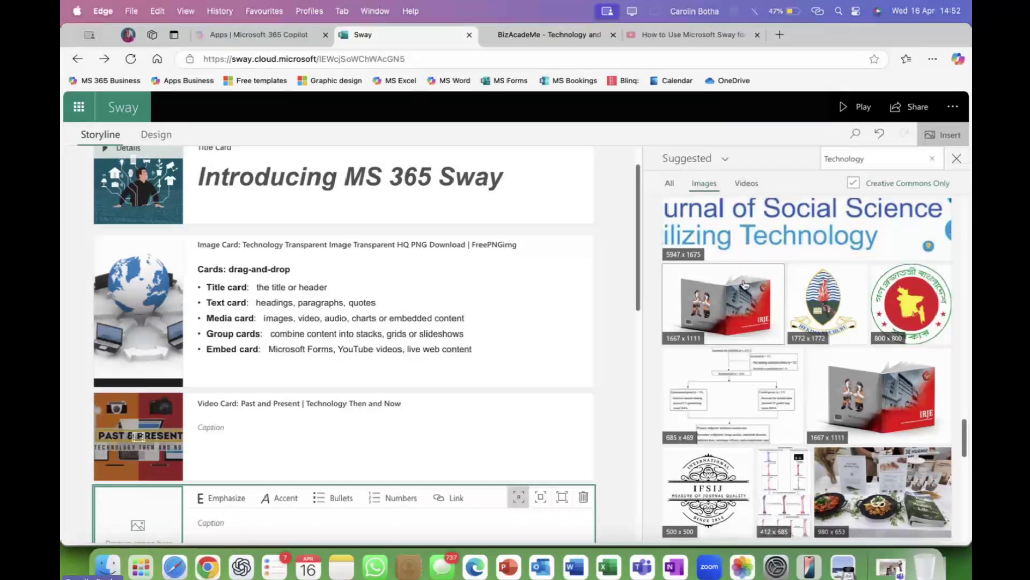
scroll(827, 257, "up", 10)
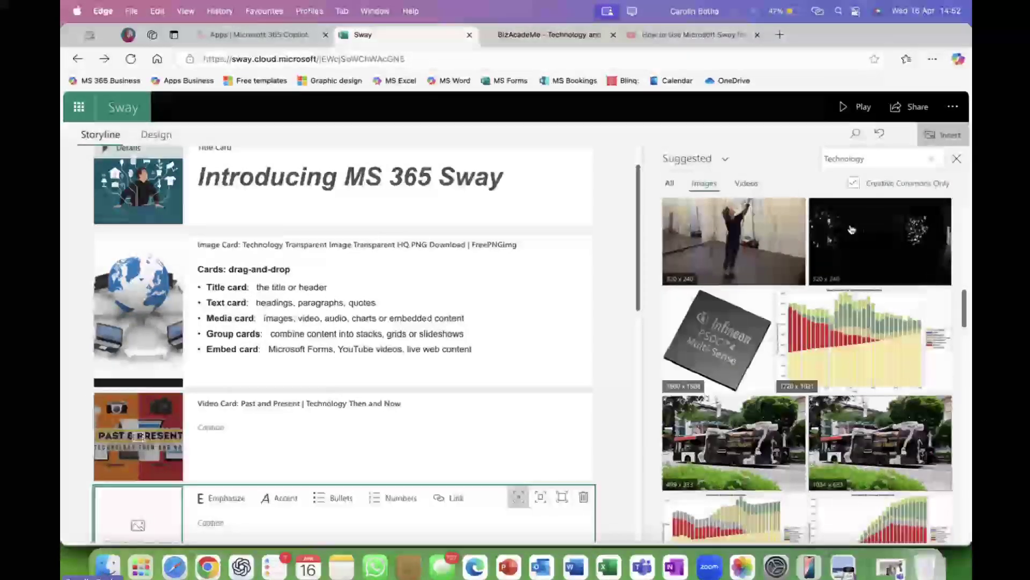
scroll(851, 230, "down", 2)
Step: Open the search for this Sway, close the image suggestions, and close the search again
left_click(857, 136)
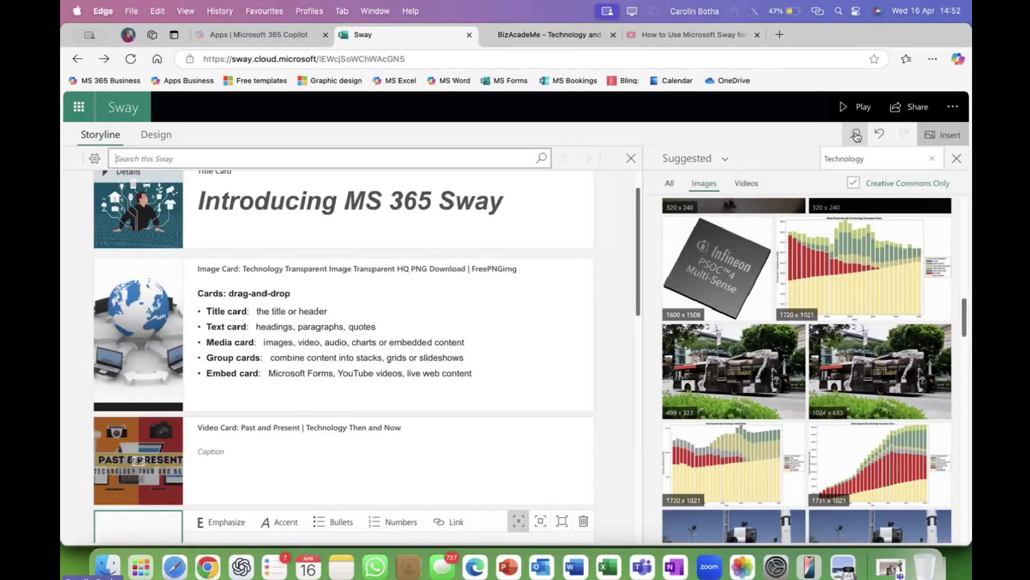
left_click(957, 160)
left_click(861, 134)
left_click(857, 135)
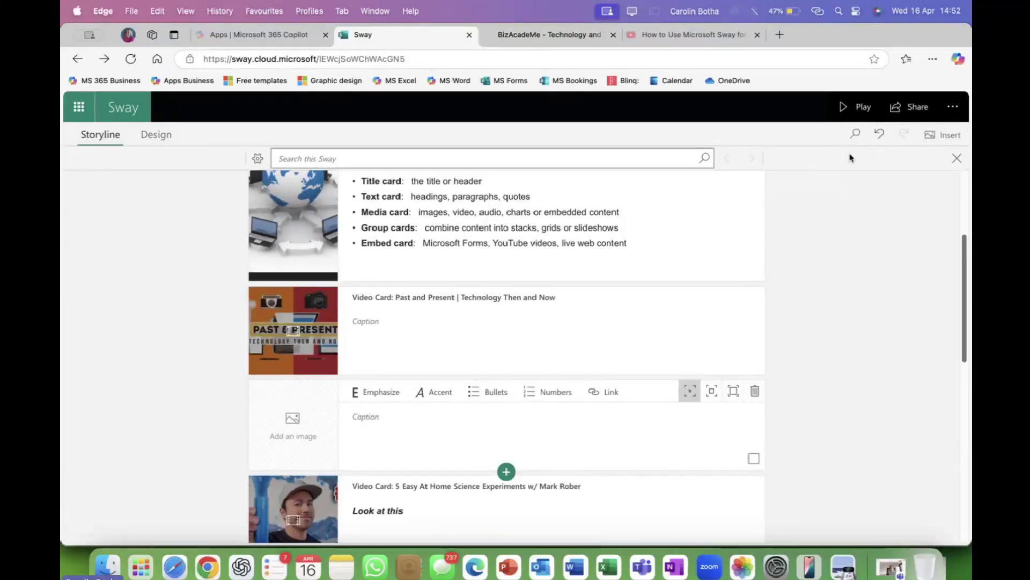
left_click(957, 157)
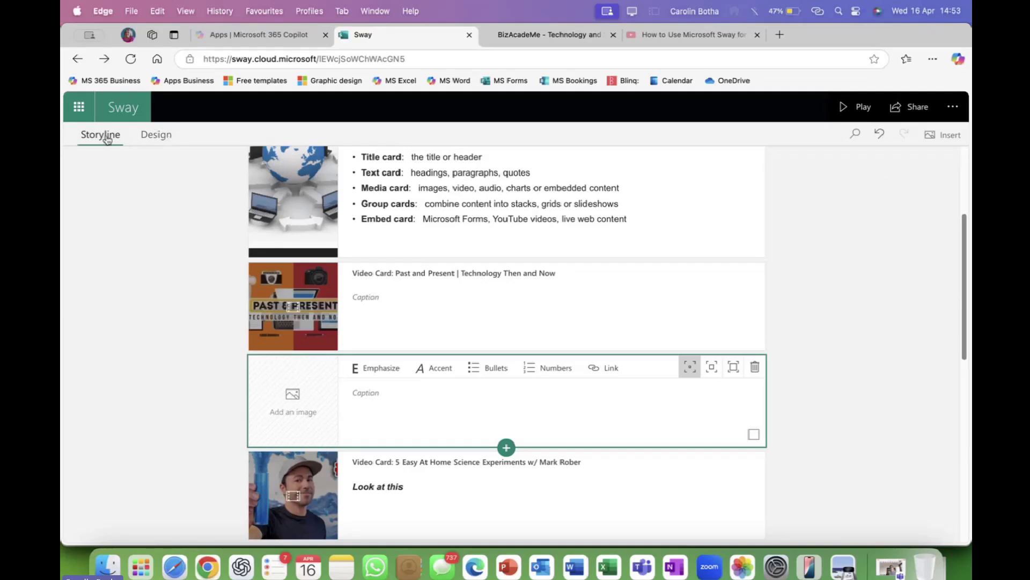
Step: Show the image suggestions for the empty image card alongside the Sway search, and close the suggestions
left_click(293, 402)
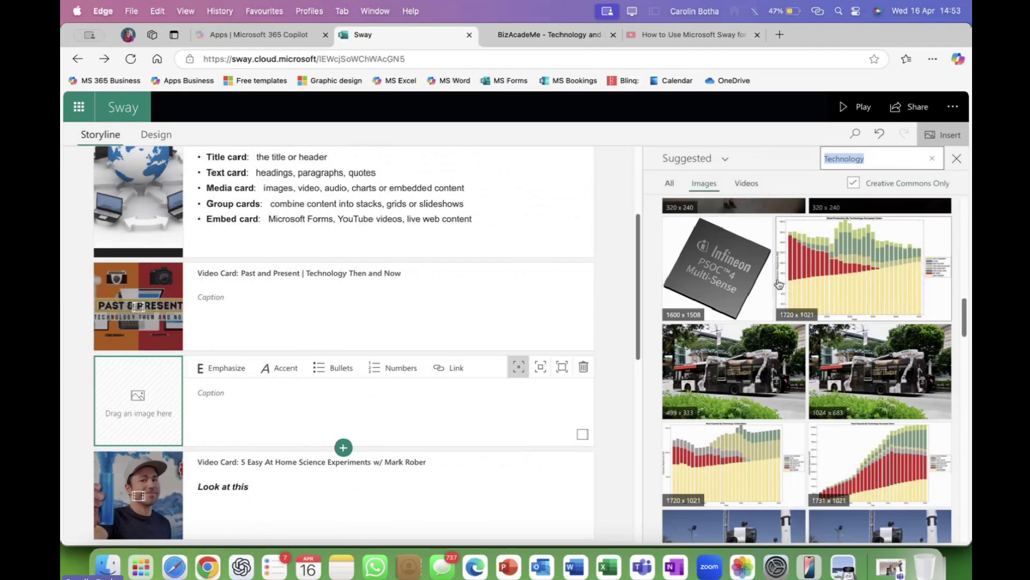
left_click(857, 134)
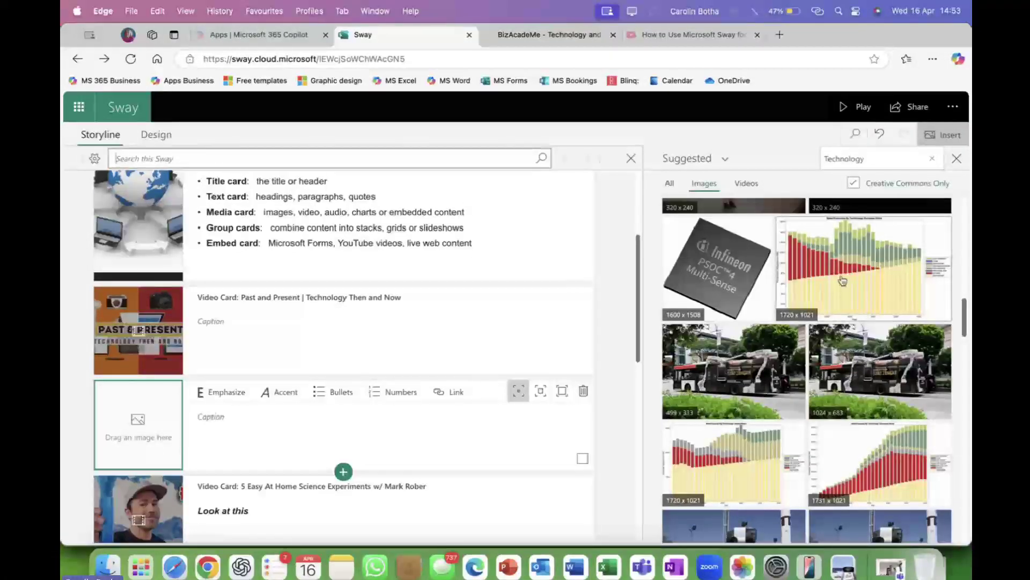
left_click(957, 158)
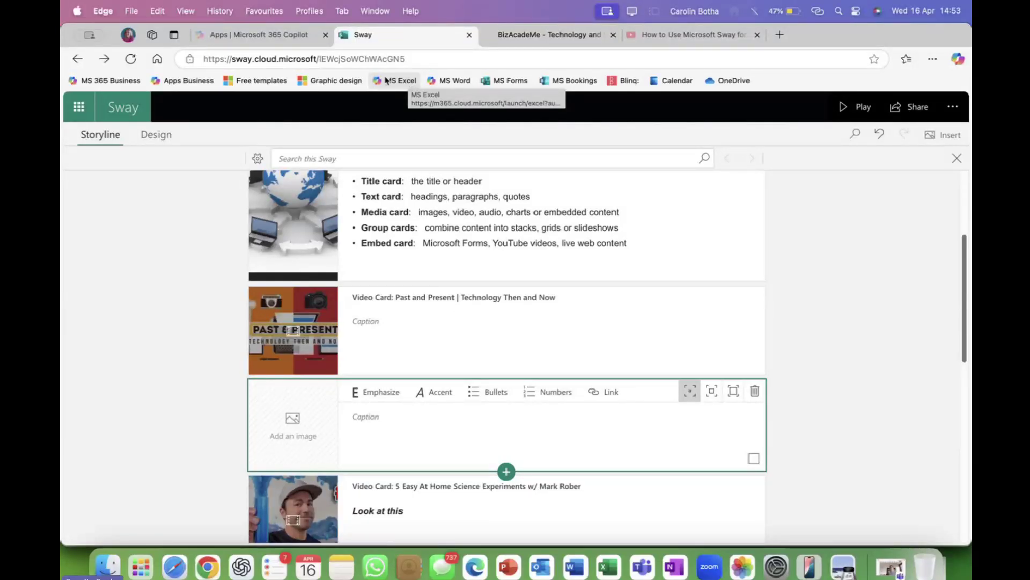
Step: Leave the presentation for the Sway home page and review the viewed Sways and the analytics
left_click(118, 117)
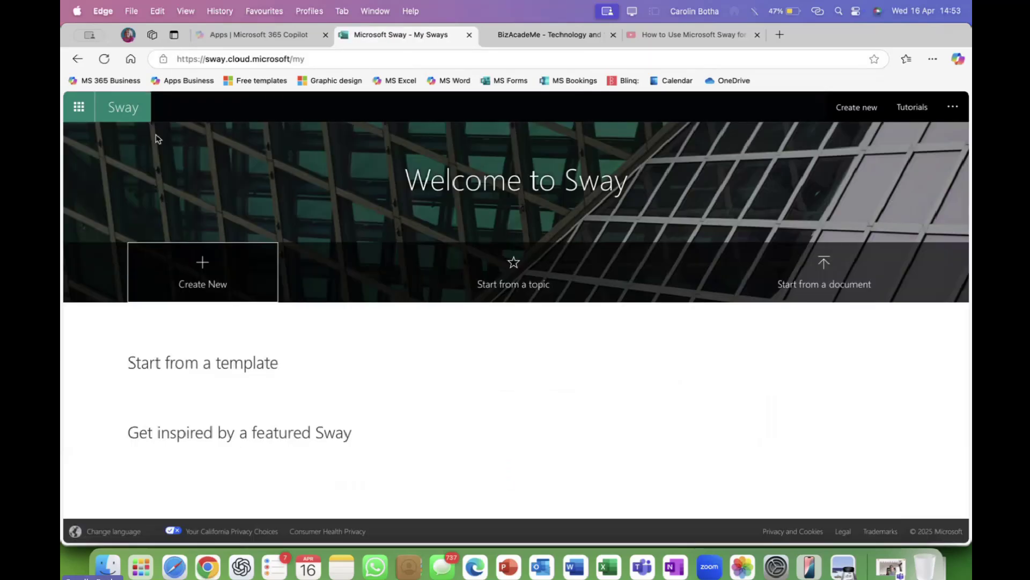
scroll(396, 309, "down", 5)
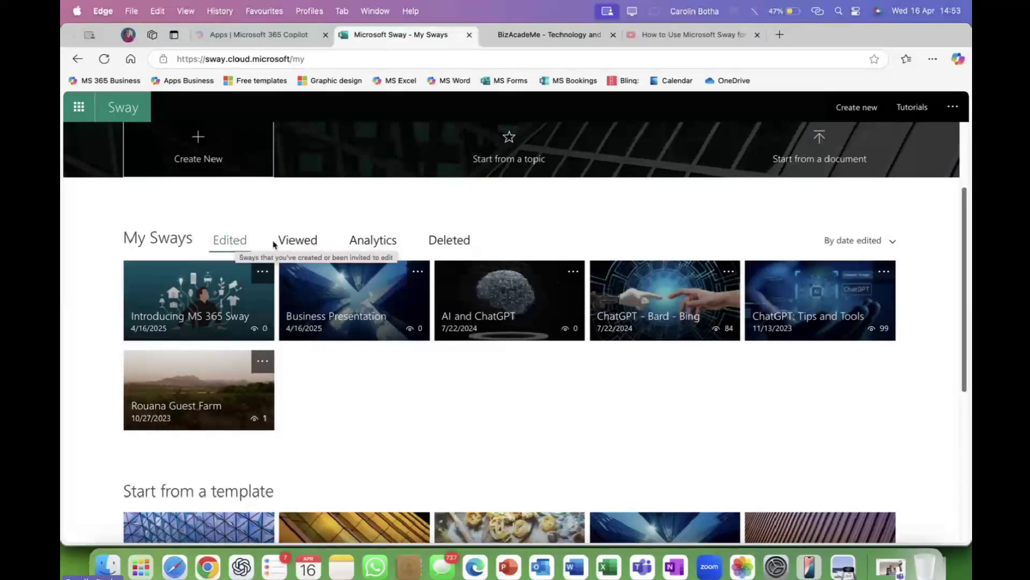
left_click(302, 245)
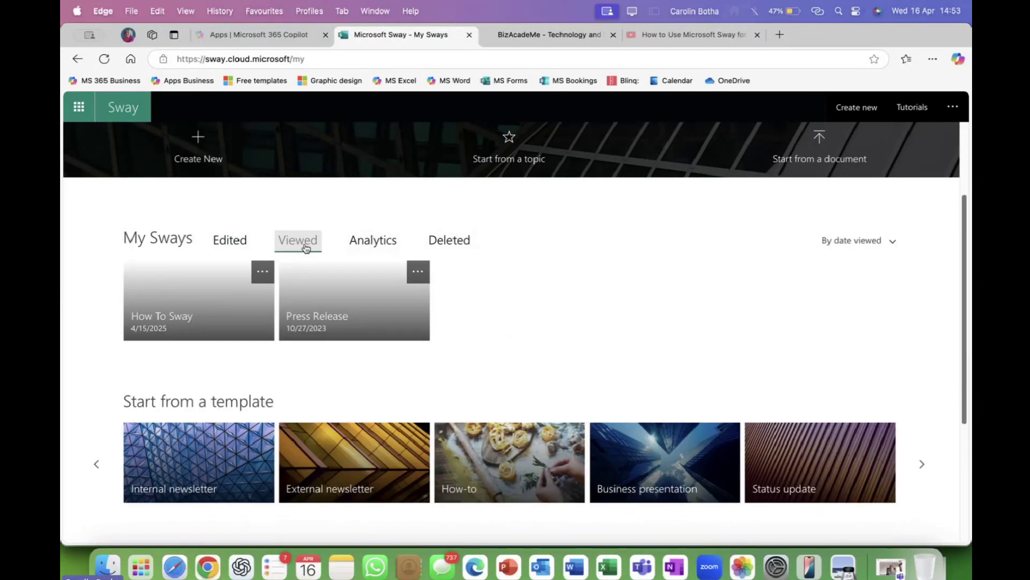
left_click(376, 242)
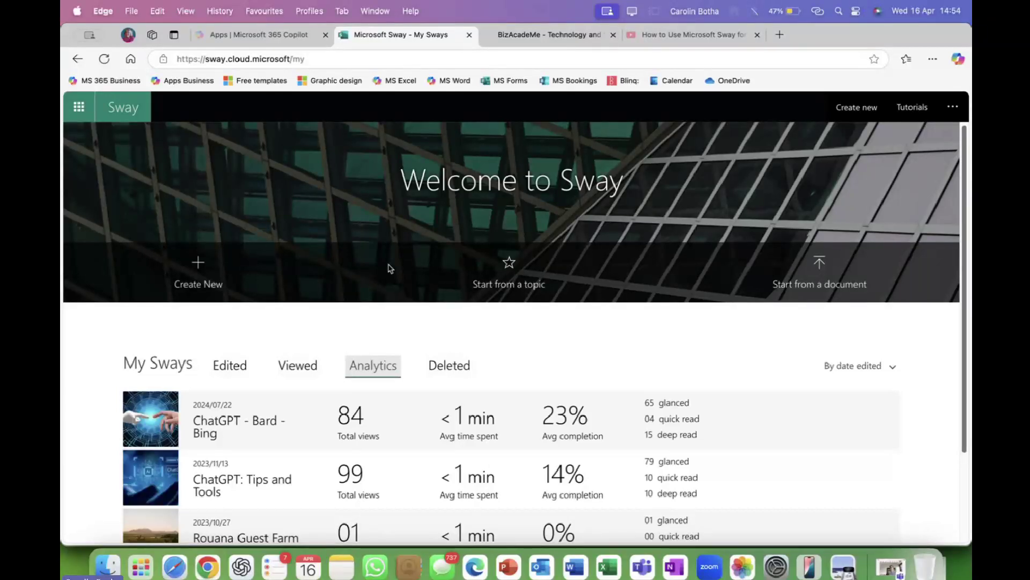
scroll(284, 388, "down", 2)
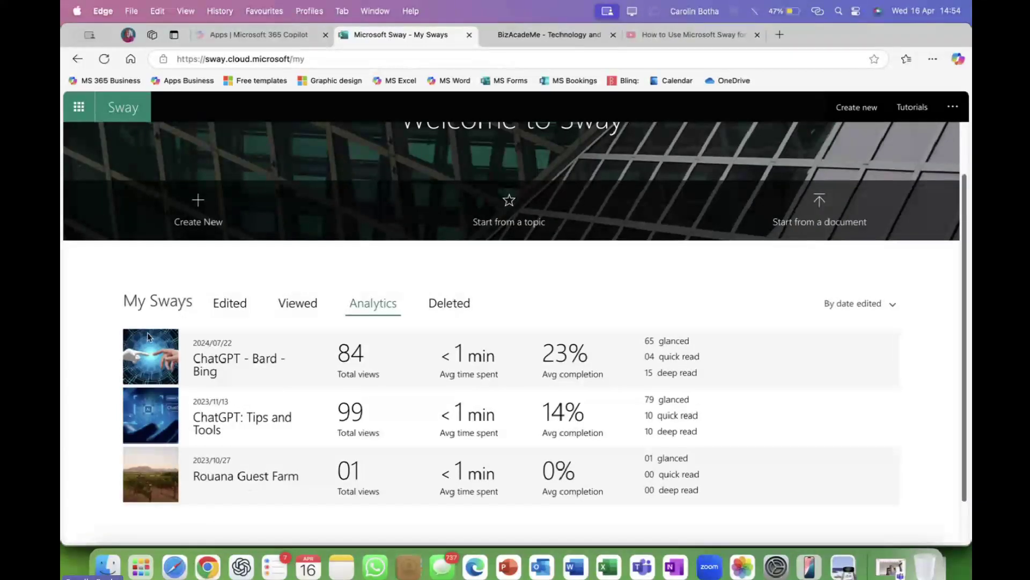
Step: Play the "ChatGPT - Bard - Bing" Sway from the list of edited Sways
left_click(226, 305)
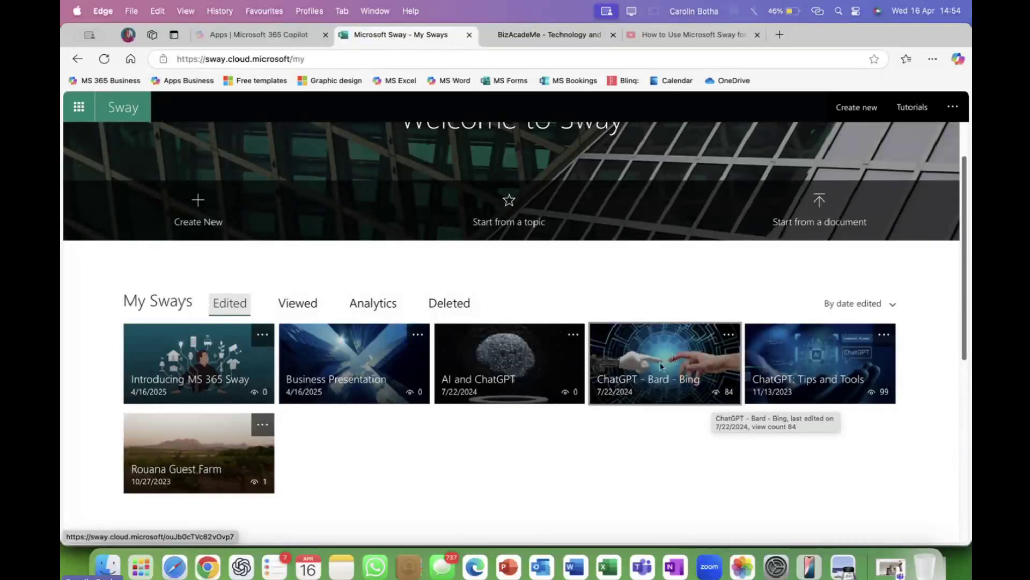
left_click(730, 339)
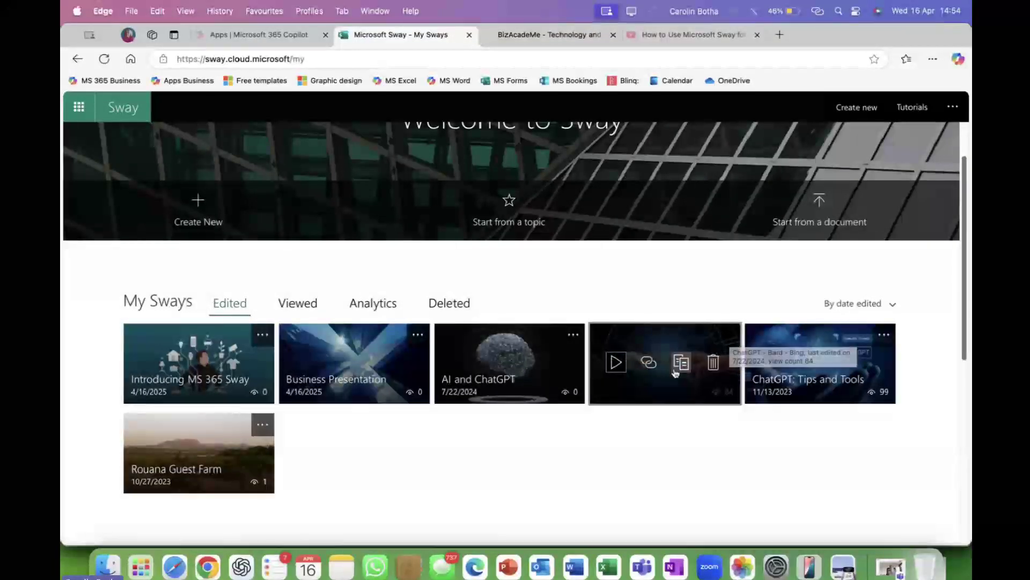
left_click(616, 356)
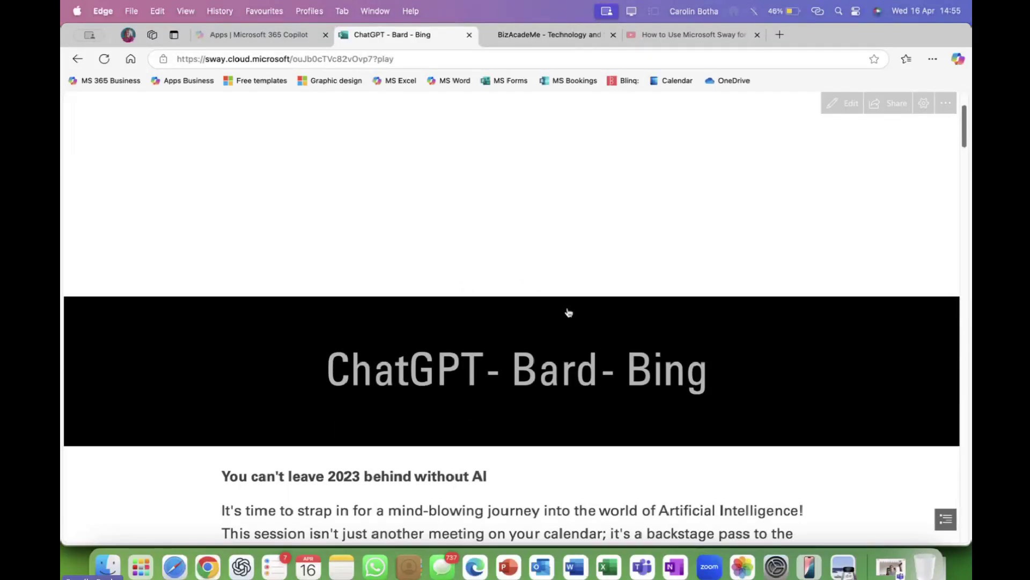
Step: Look through the opening of the "ChatGPT - Bard - Bing" Sway, from the title image to "Why is this different from other training?"
scroll(568, 312, "down", 5)
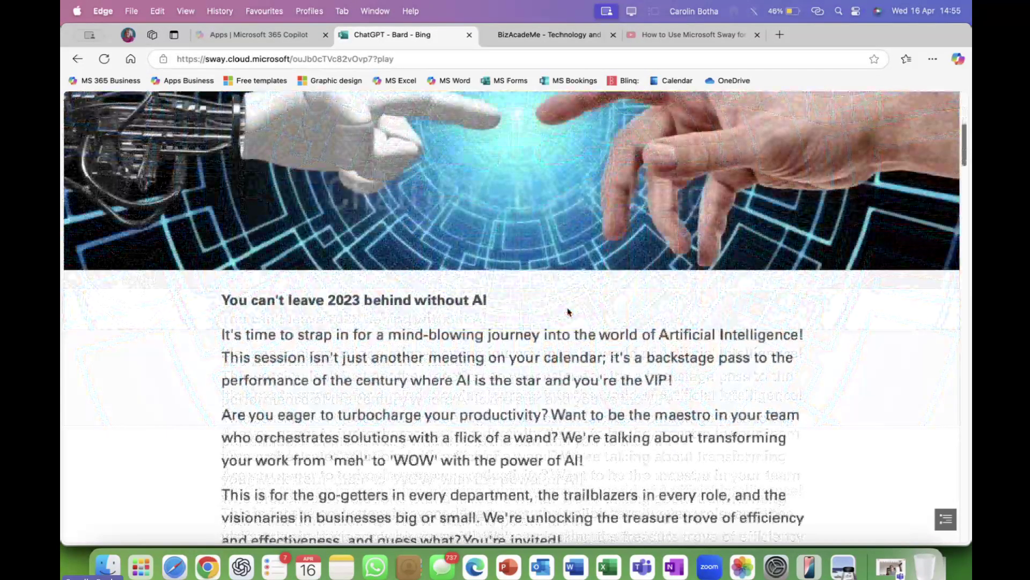
scroll(569, 313, "down", 5)
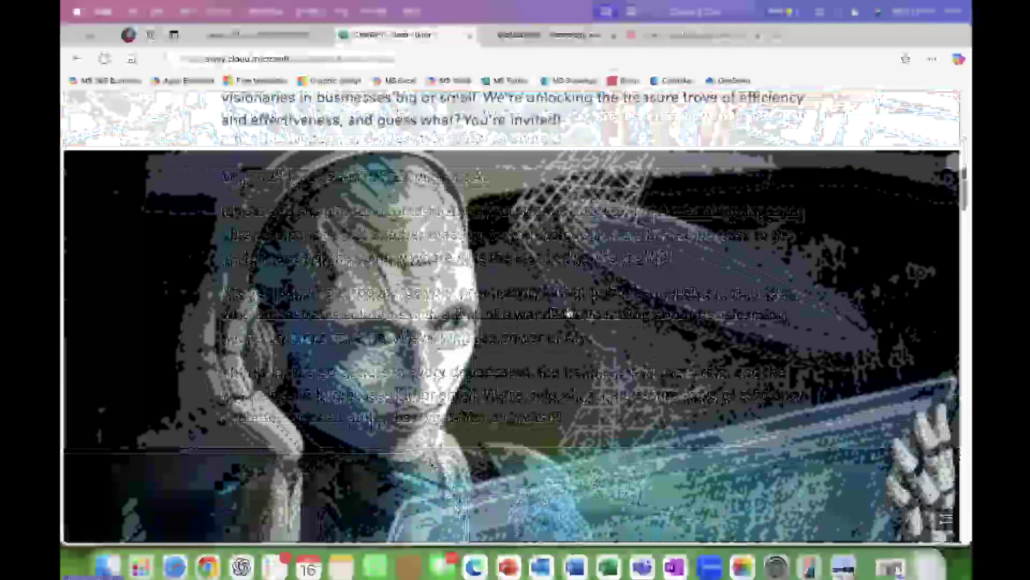
scroll(569, 312, "up", 5)
scroll(571, 315, "up", 5)
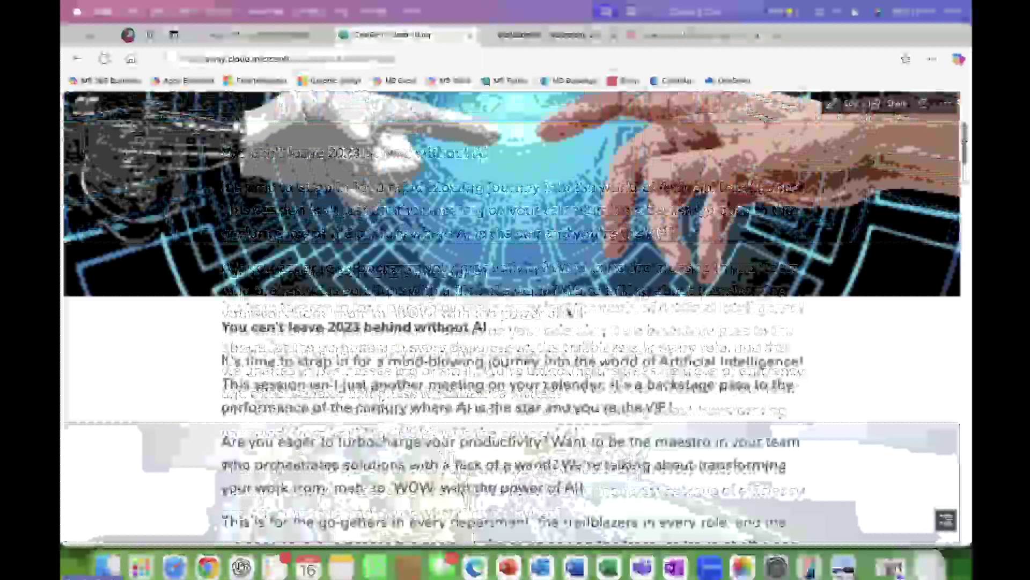
scroll(571, 315, "down", 5)
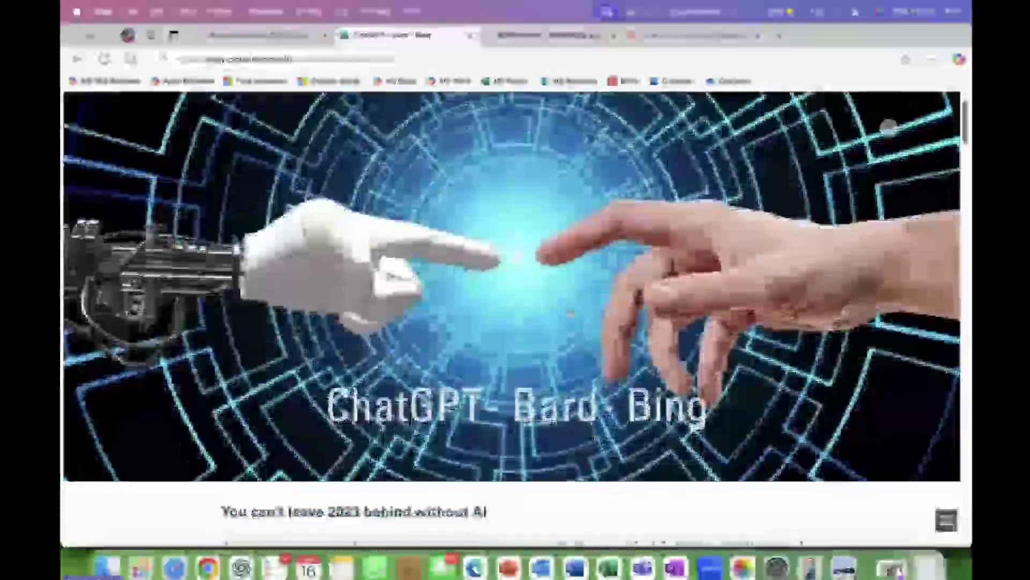
scroll(570, 315, "down", 6)
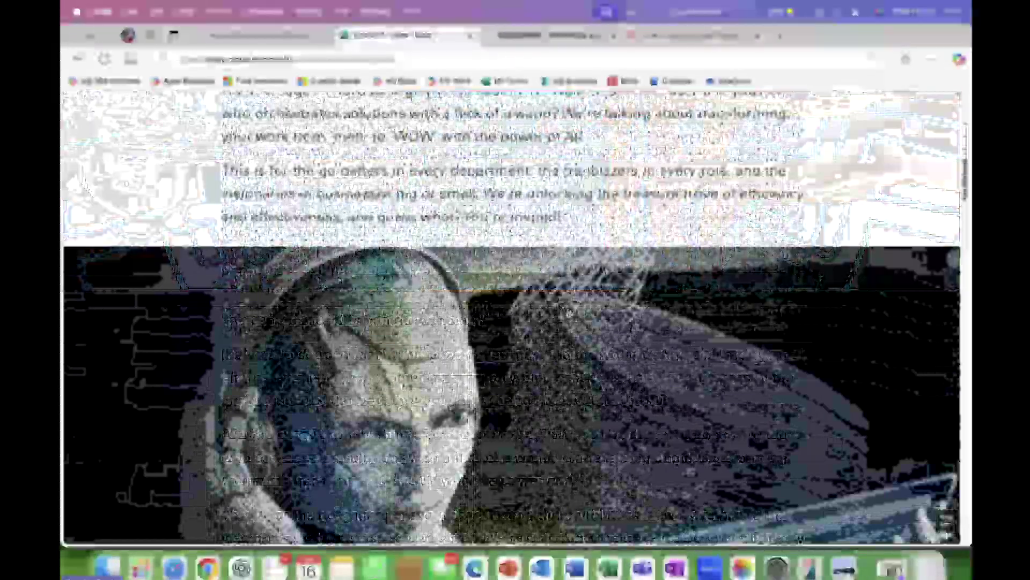
scroll(569, 314, "up", 3)
scroll(569, 315, "up", 3)
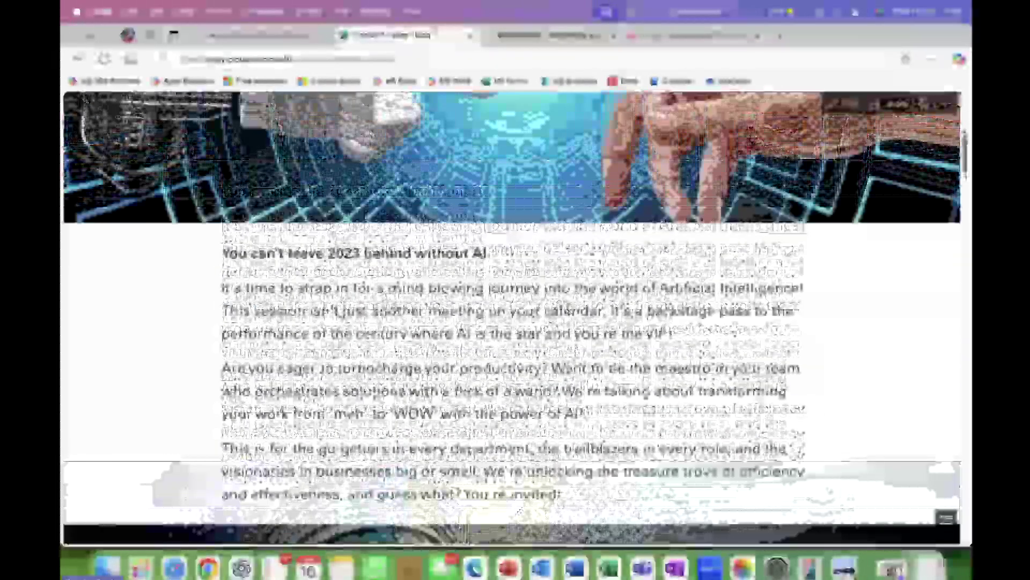
scroll(569, 314, "down", 5)
scroll(569, 315, "down", 6)
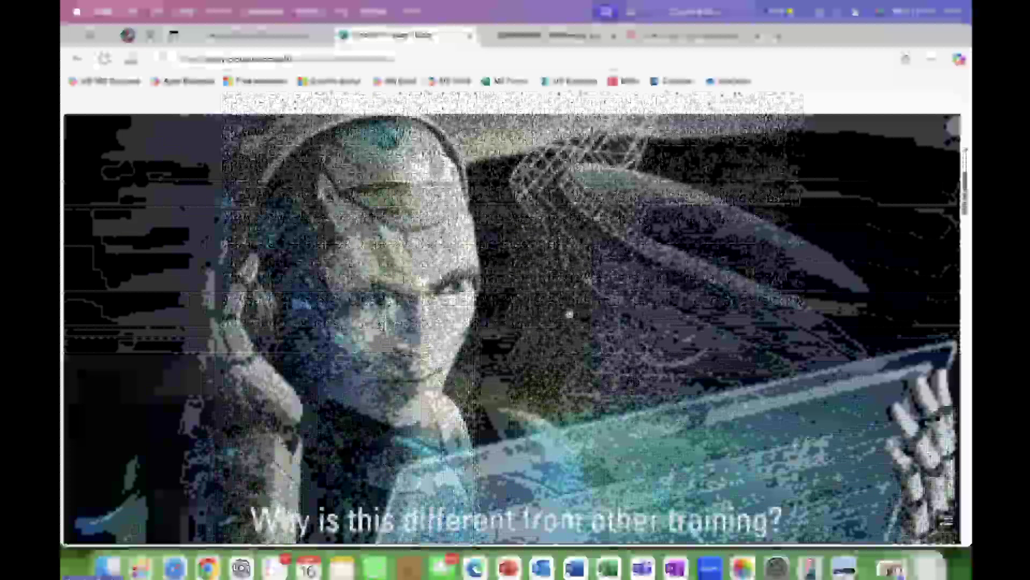
scroll(570, 314, "down", 6)
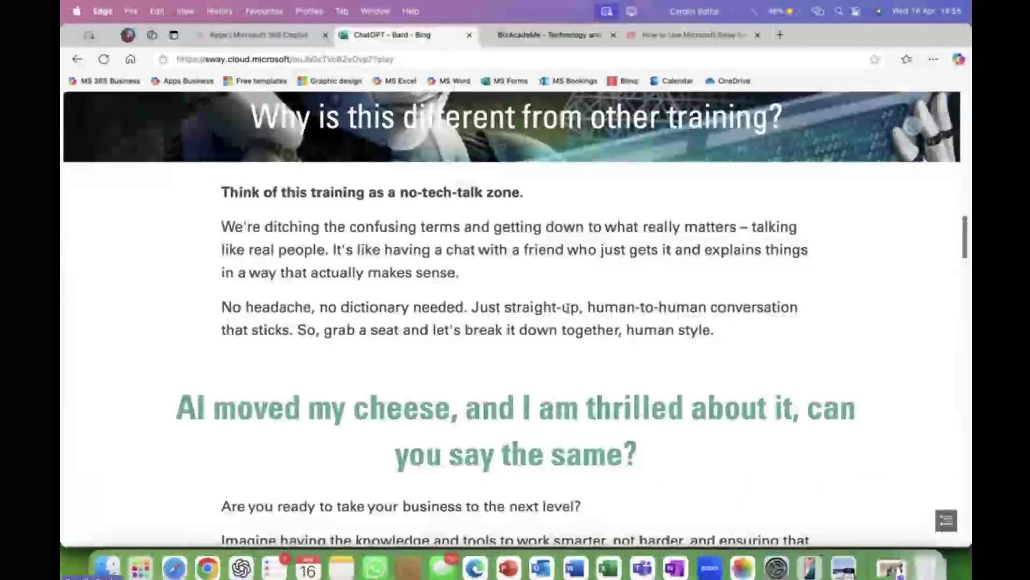
Step: Read the "AI moved my cheese", "What you will learn?" and "Pain points in your business" sections of the Sway
scroll(568, 307, "down", 5)
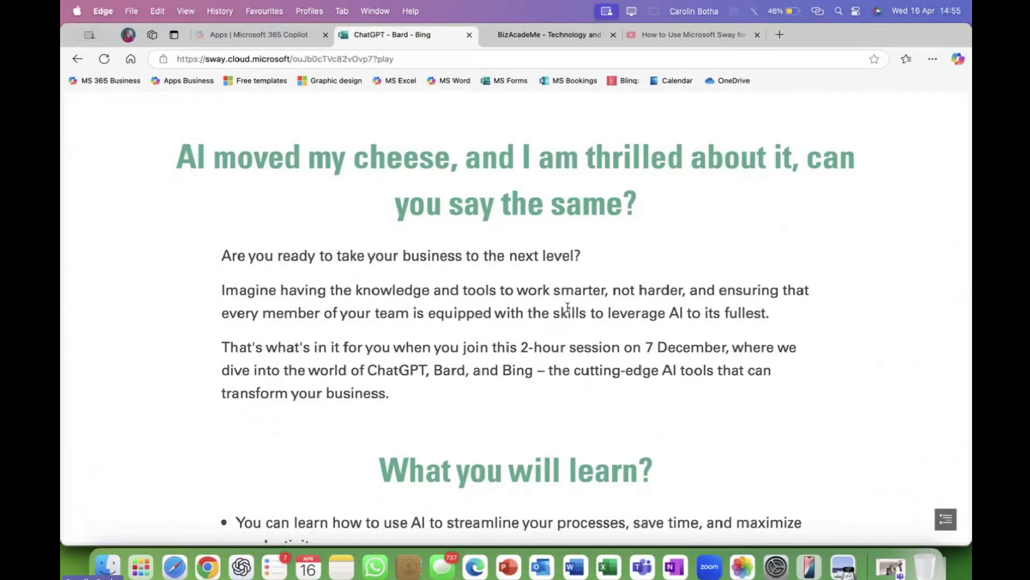
scroll(568, 308, "down", 1)
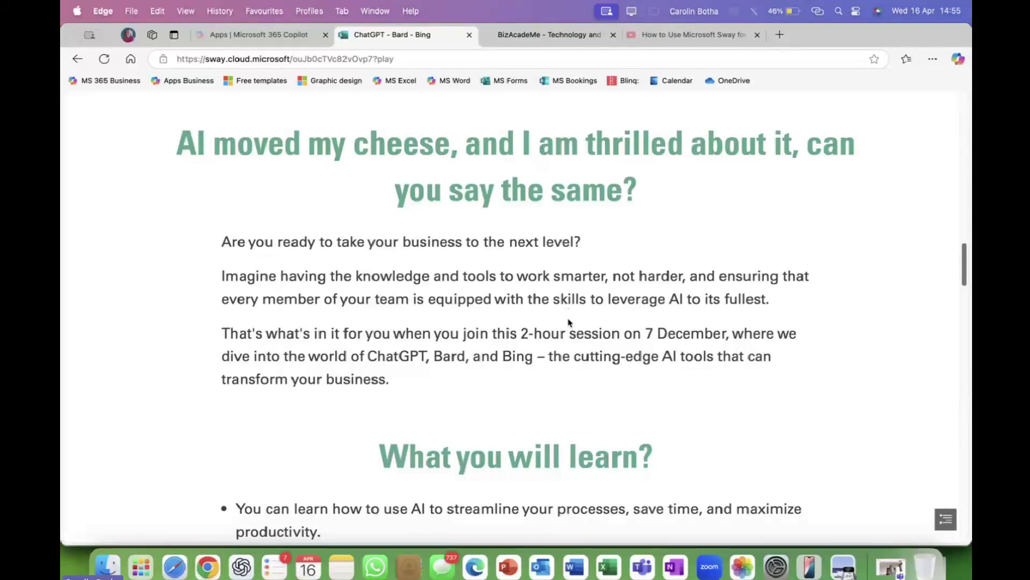
scroll(569, 322, "down", 4)
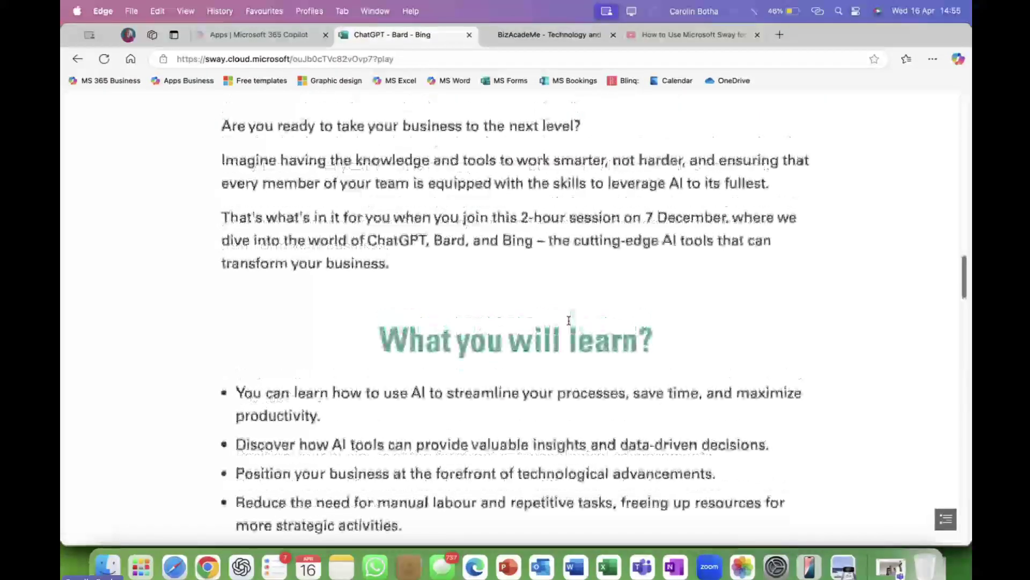
scroll(569, 320, "down", 1)
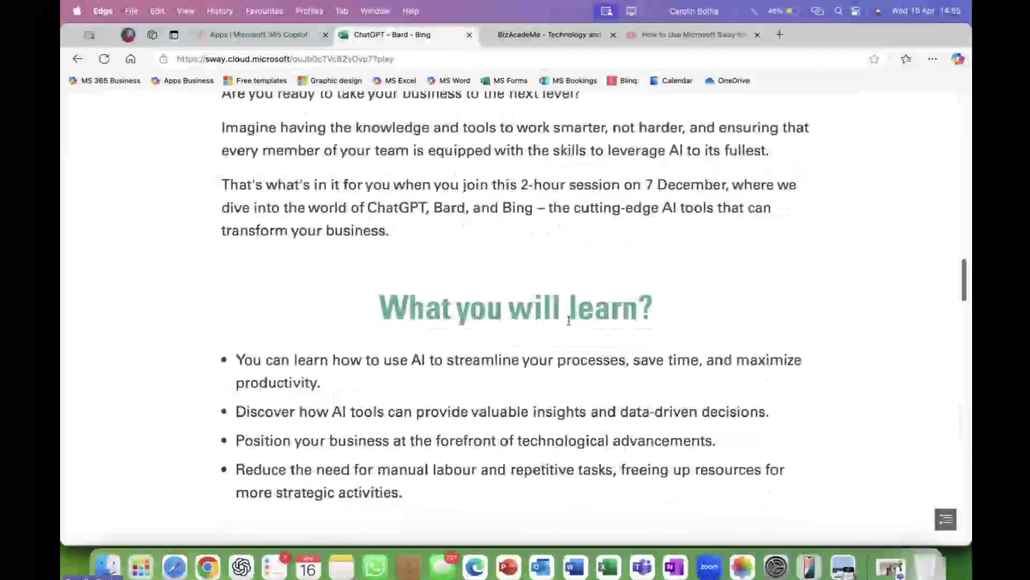
scroll(568, 322, "down", 2)
scroll(569, 324, "down", 6)
scroll(569, 324, "up", 1)
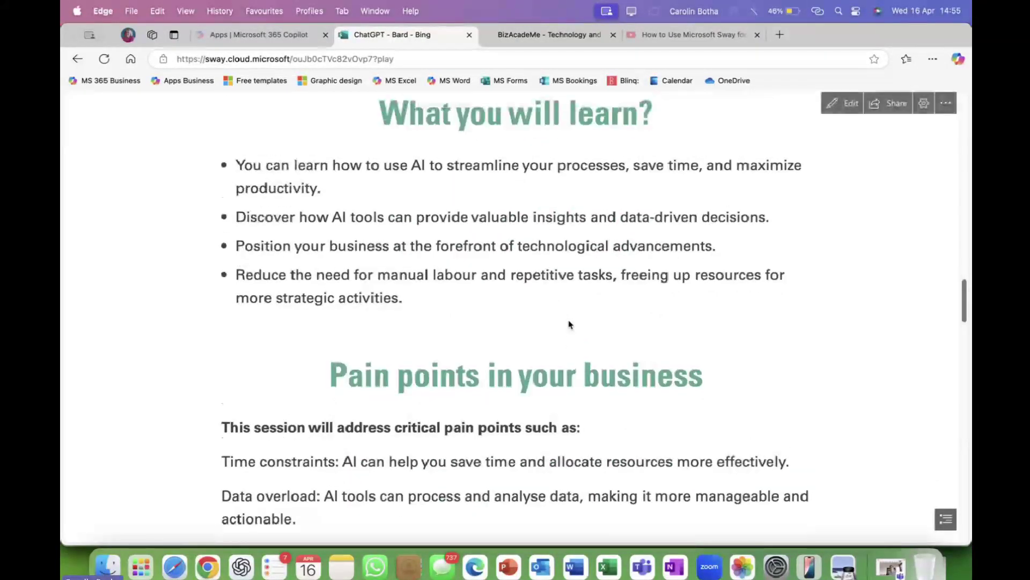
scroll(569, 325, "down", 1)
scroll(569, 325, "up", 2)
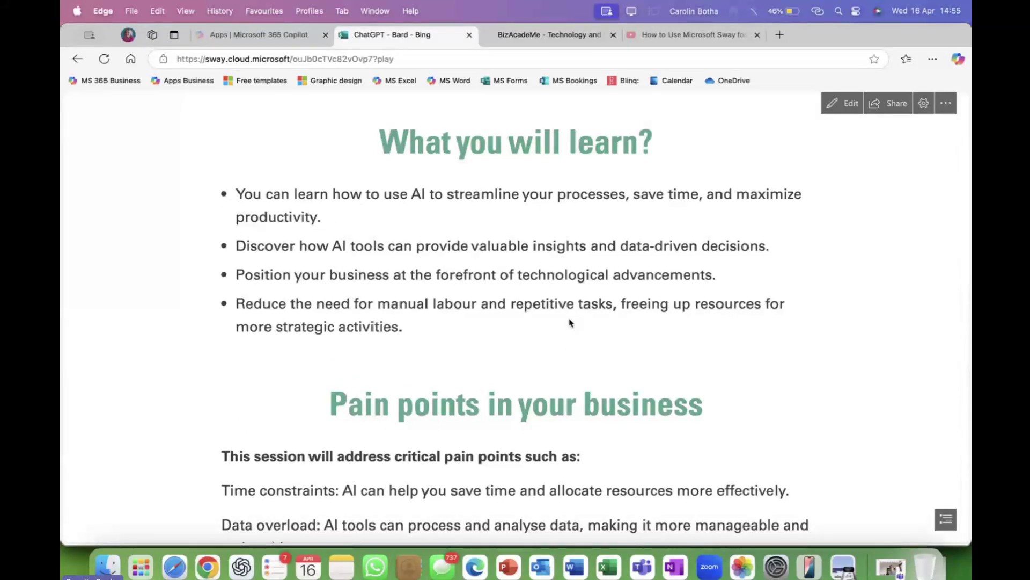
scroll(570, 324, "down", 1)
scroll(570, 322, "up", 1)
scroll(570, 322, "down", 12)
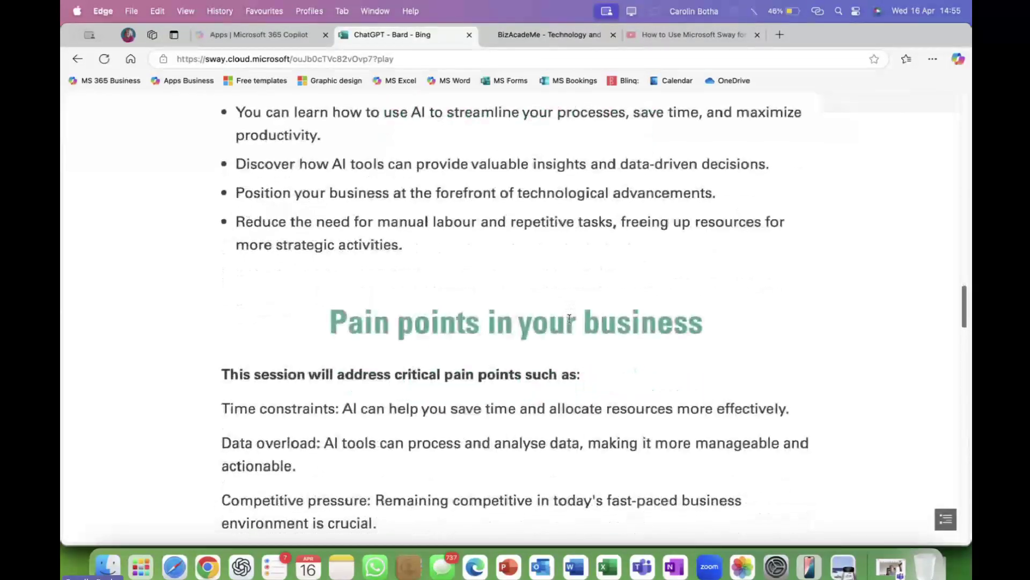
Step: Review the remaining sections down to the quote request link under "BOOKINGS" and return to the Sway's title image
scroll(569, 318, "down", 9)
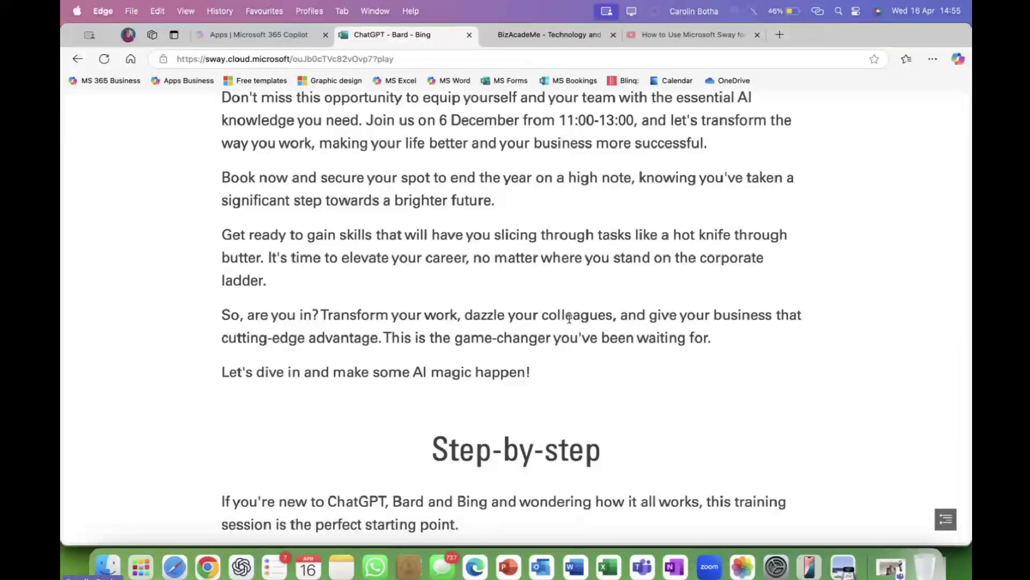
scroll(570, 319, "down", 20)
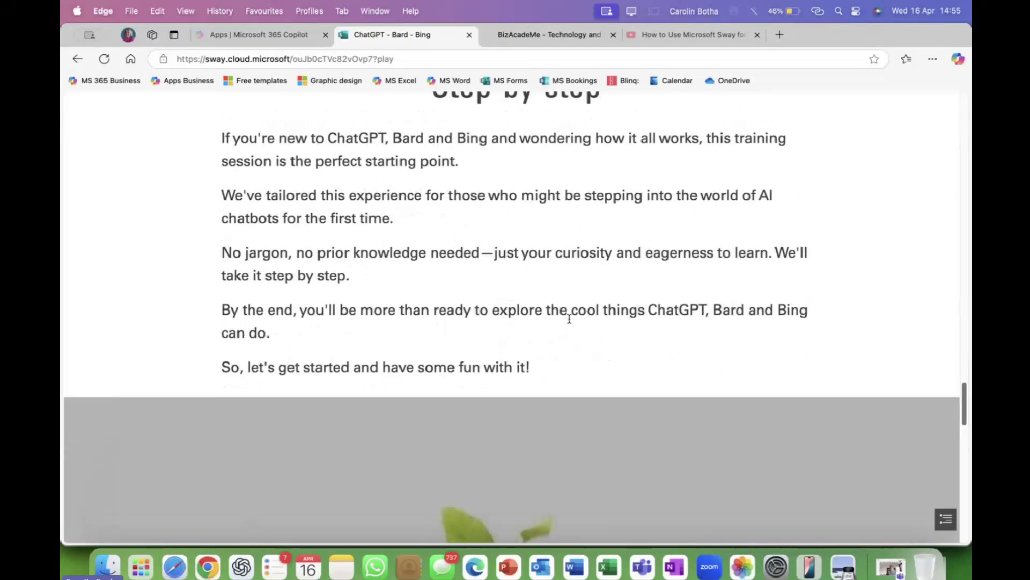
scroll(570, 323, "down", 18)
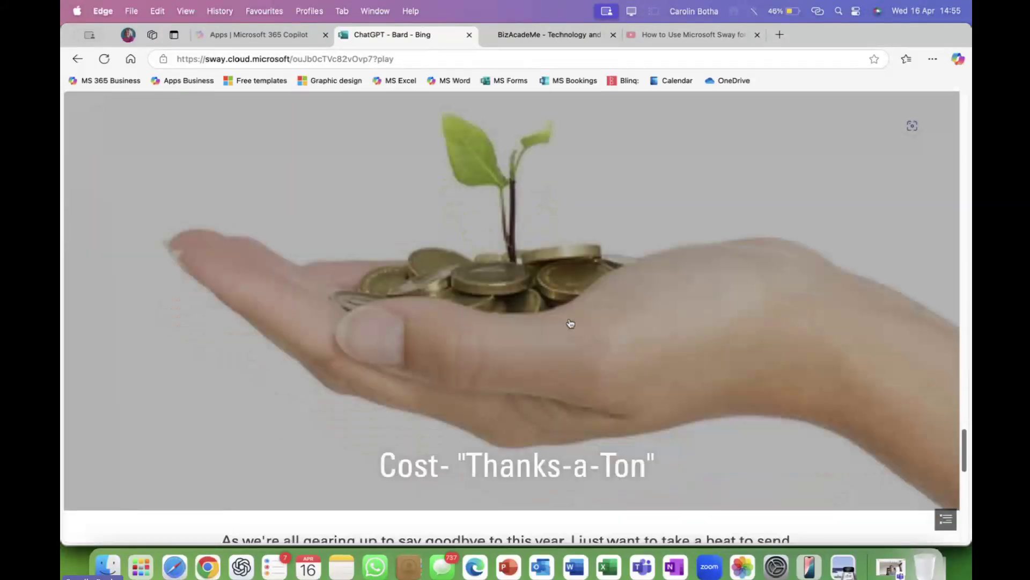
scroll(570, 322, "down", 5)
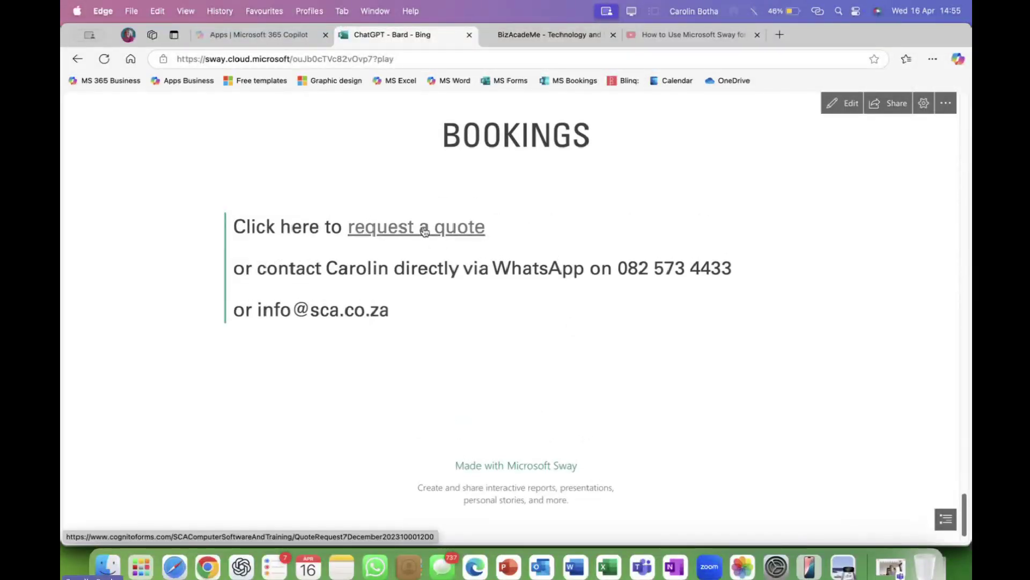
scroll(424, 230, "down", 2)
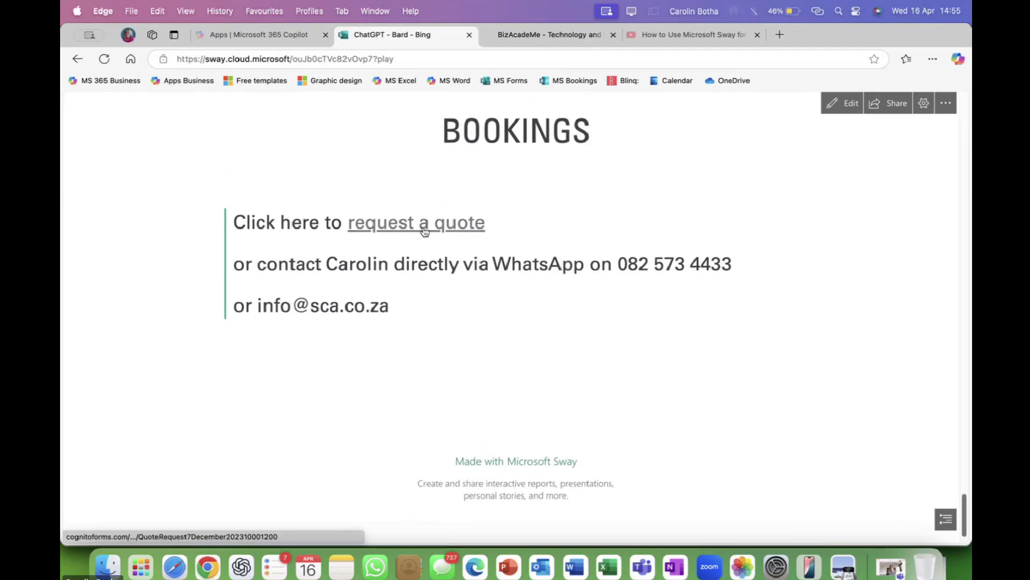
scroll(472, 347, "up", 5)
scroll(472, 347, "up", 15)
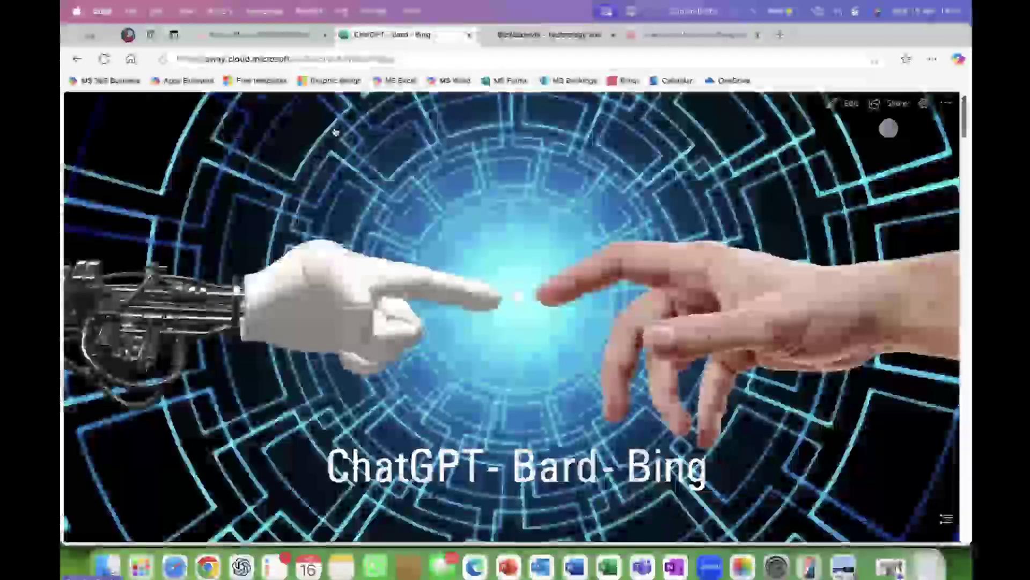
Step: Go back to the Sway home page and create an outline from the topic "Dogs" using the suggestion "List of dog breeds"
left_click(78, 59)
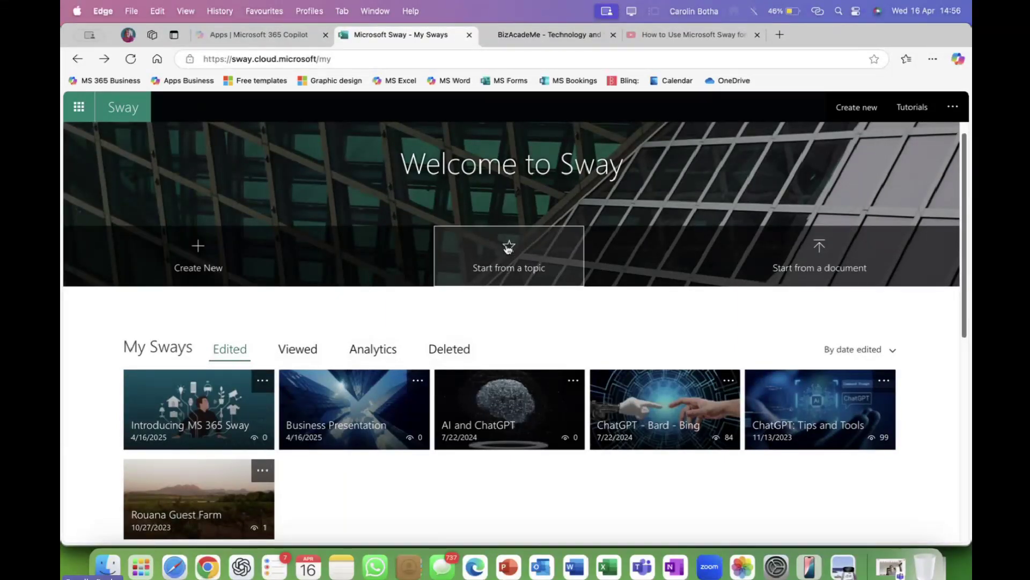
left_click(508, 249)
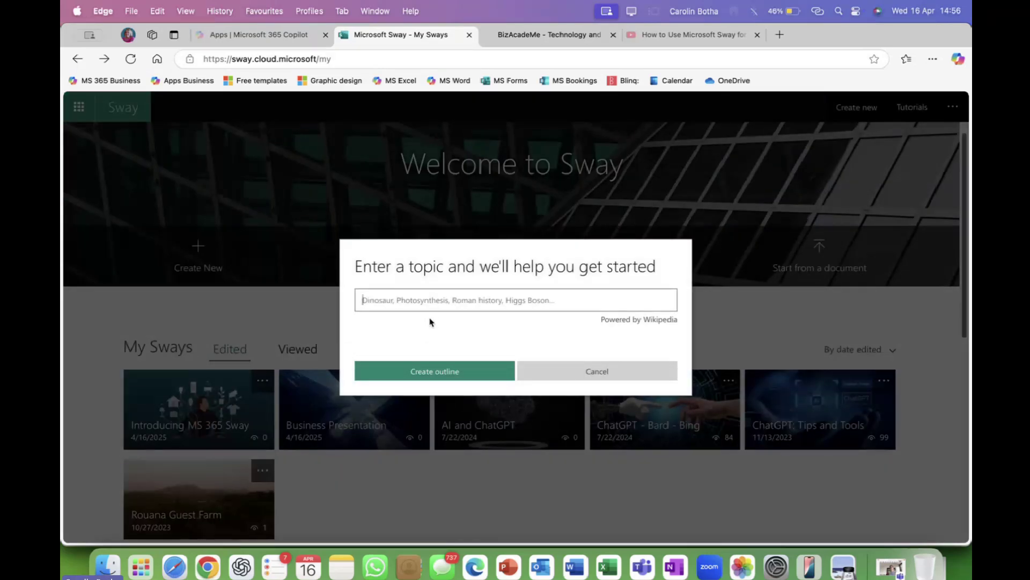
type("Dogs")
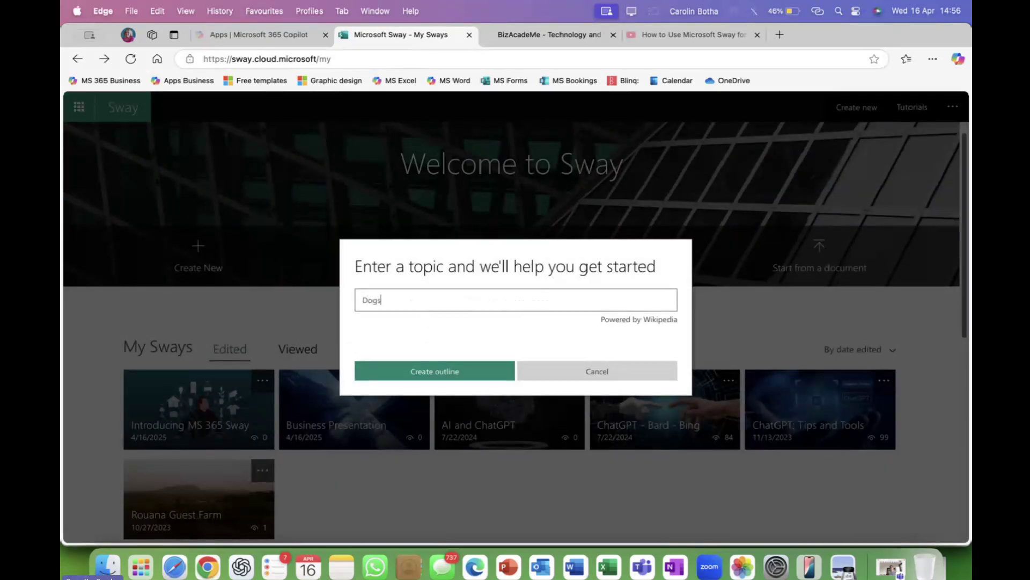
left_click(437, 378)
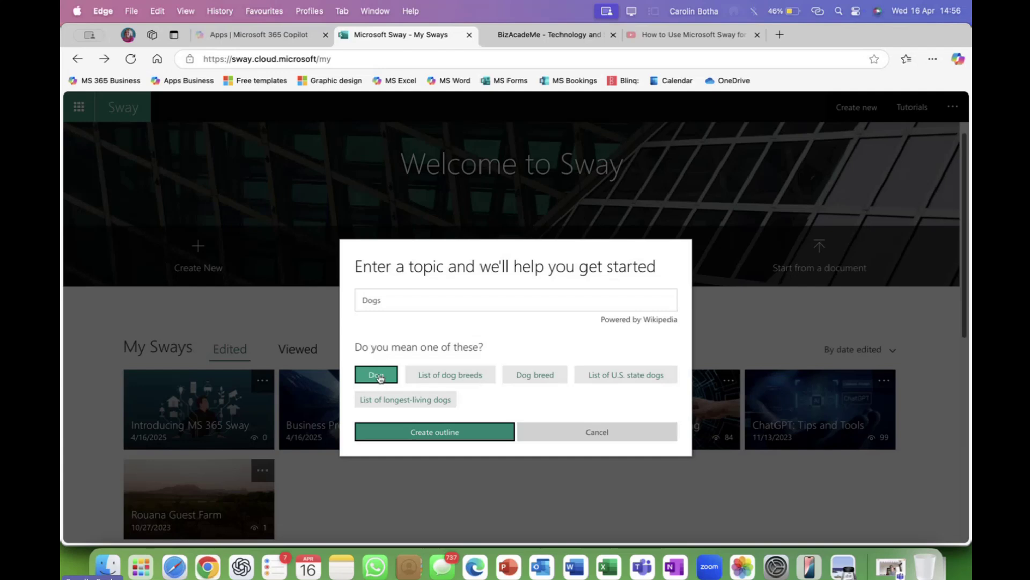
left_click(439, 381)
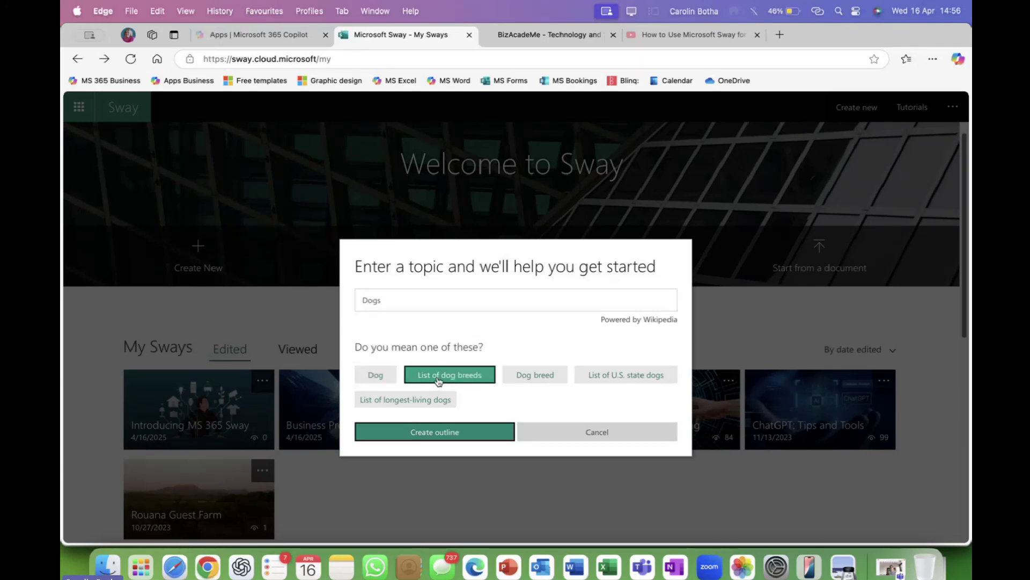
left_click(439, 433)
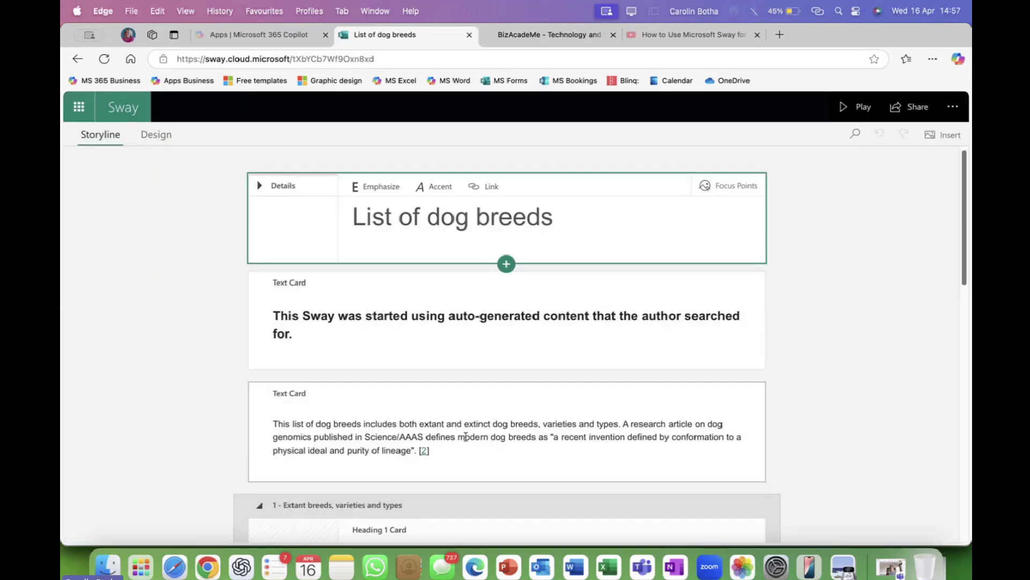
Step: Examine the generated storyline cards from the introduction to the references
scroll(506, 453, "down", 4)
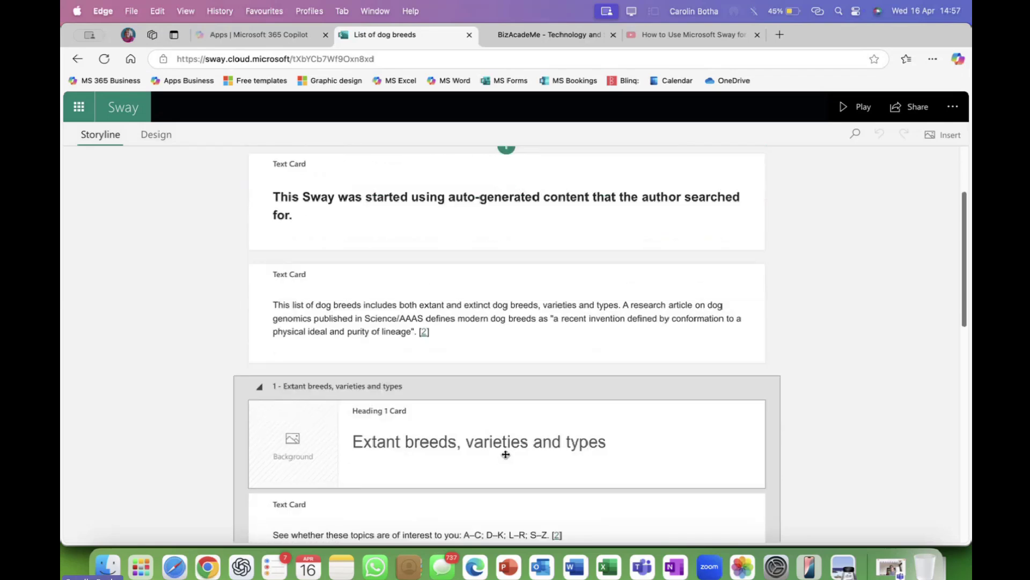
scroll(506, 454, "down", 10)
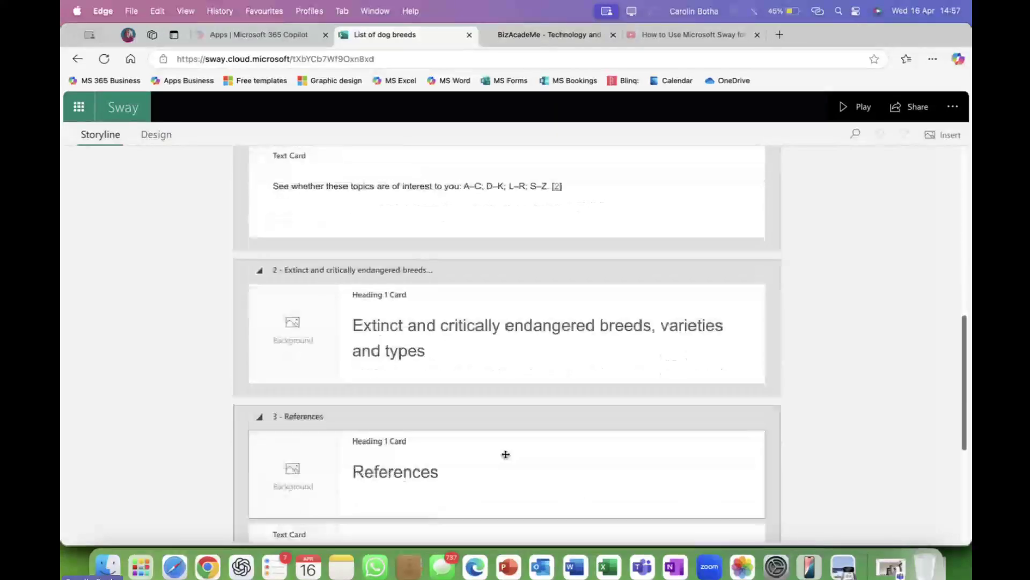
scroll(505, 454, "down", 7)
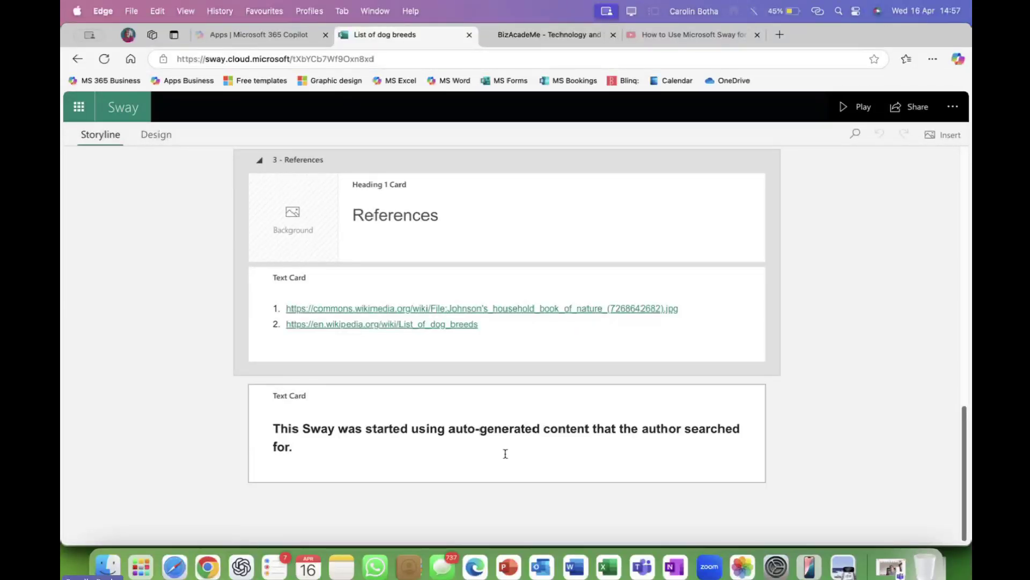
scroll(554, 377, "up", 9)
Step: Play the "List of dog breeds" Sway, page through it to the end, and return to its storyline
left_click(850, 115)
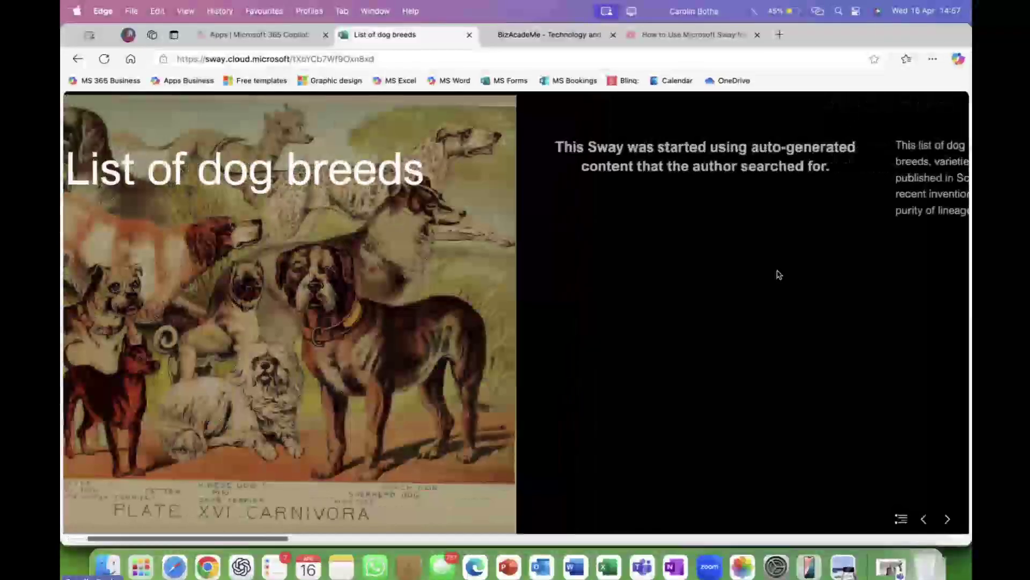
left_click(947, 521)
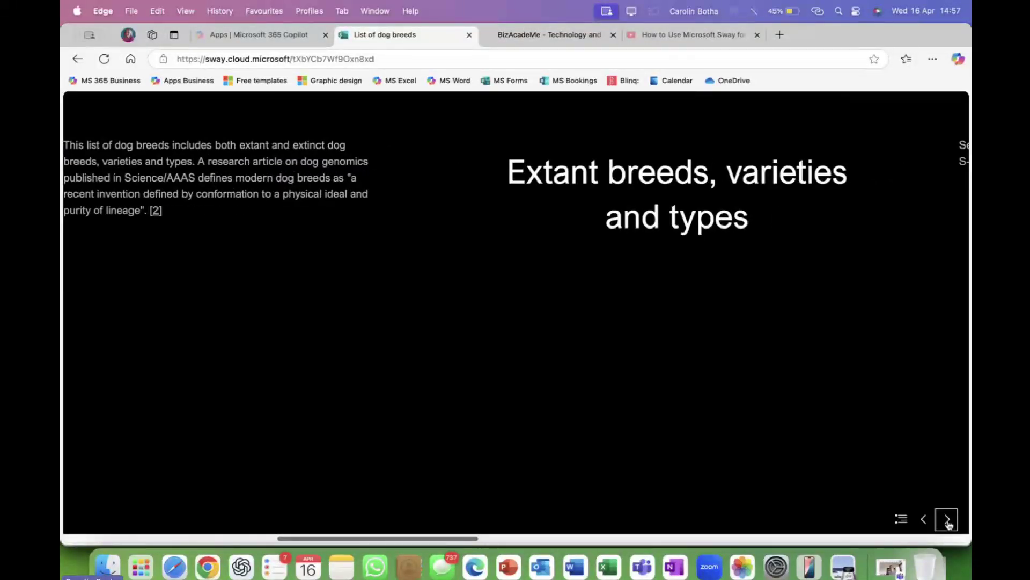
left_click(947, 521)
left_click(948, 521)
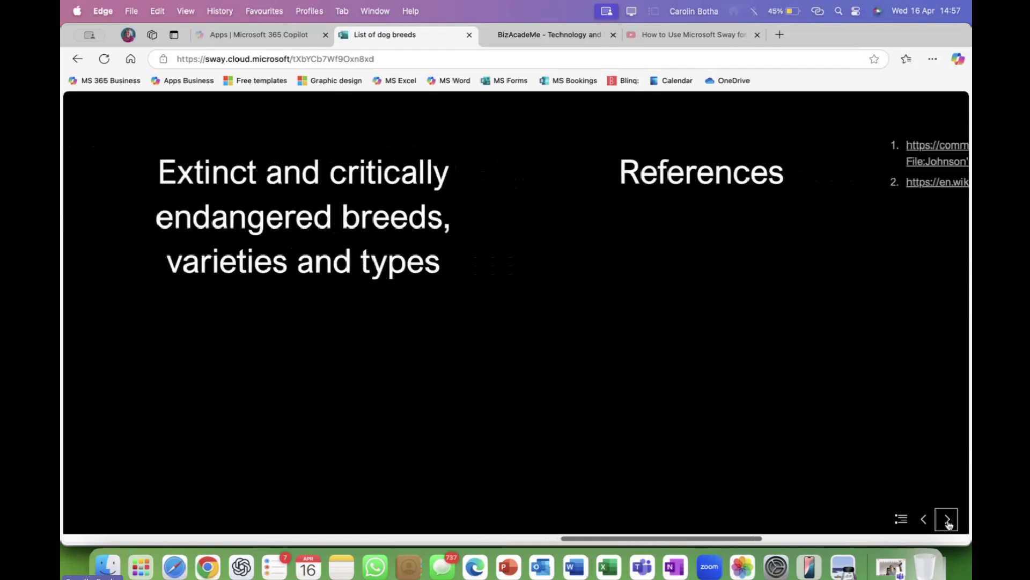
left_click(948, 521)
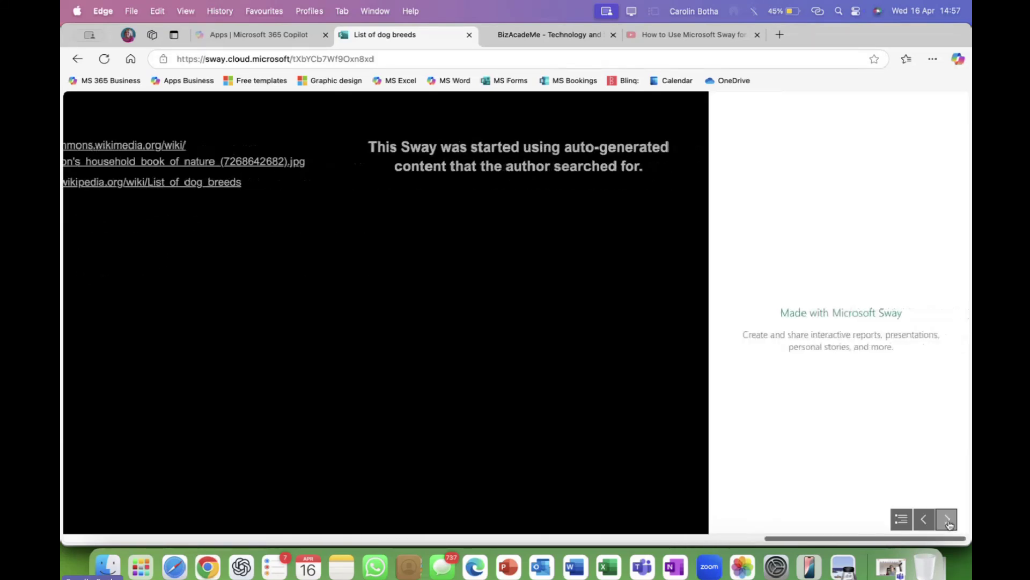
key("Escape")
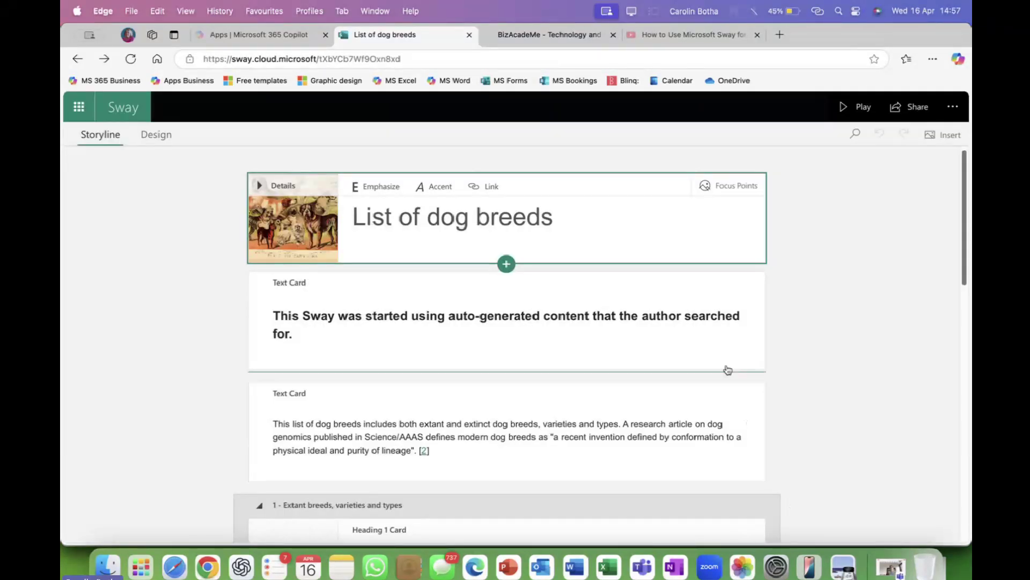
Step: Look over the heading and text cards in the dog breeds storyline again
scroll(726, 367, "down", 5)
scroll(726, 365, "down", 15)
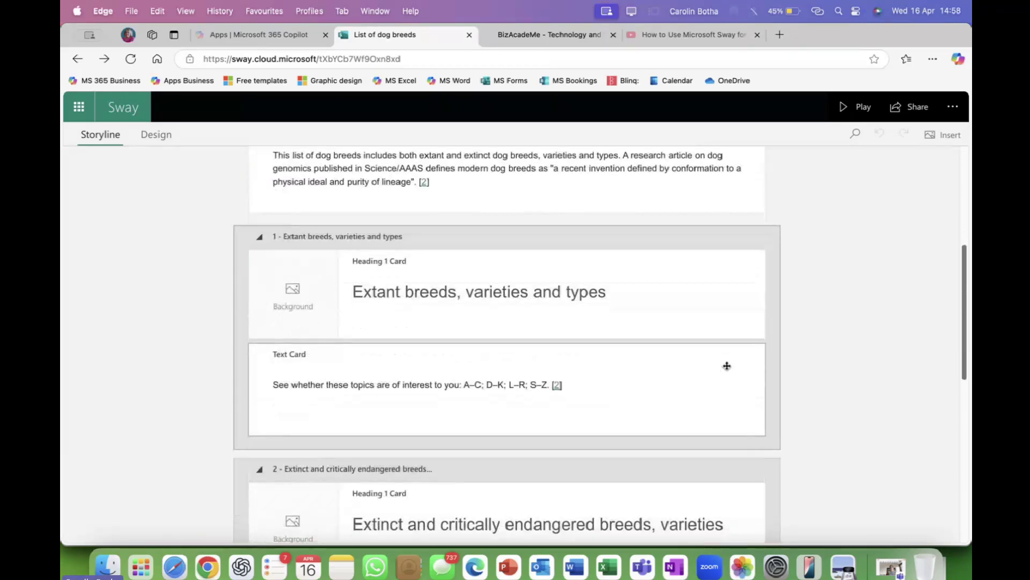